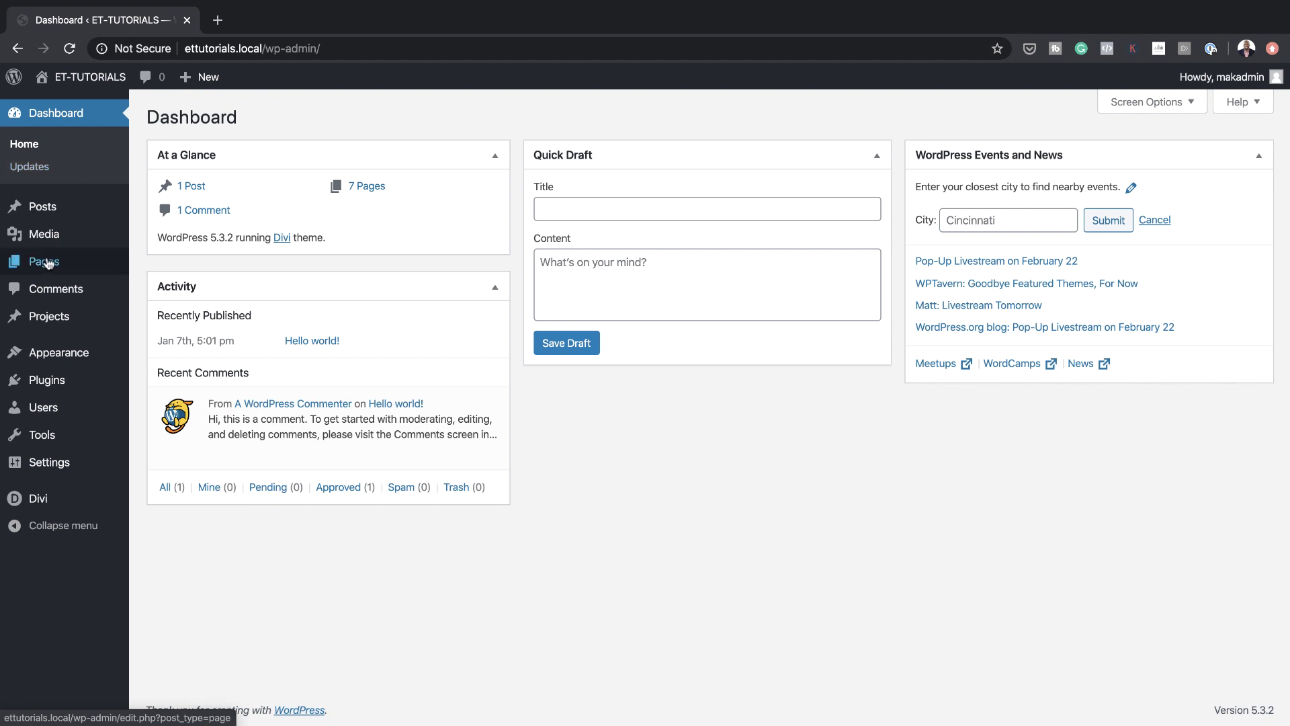
Create a new page titled "swipe" and start building it from scratch with the Divi Builder, dismissing the row insertion dialog
{"action": "mouse_move", "coordinate": [49, 263]}
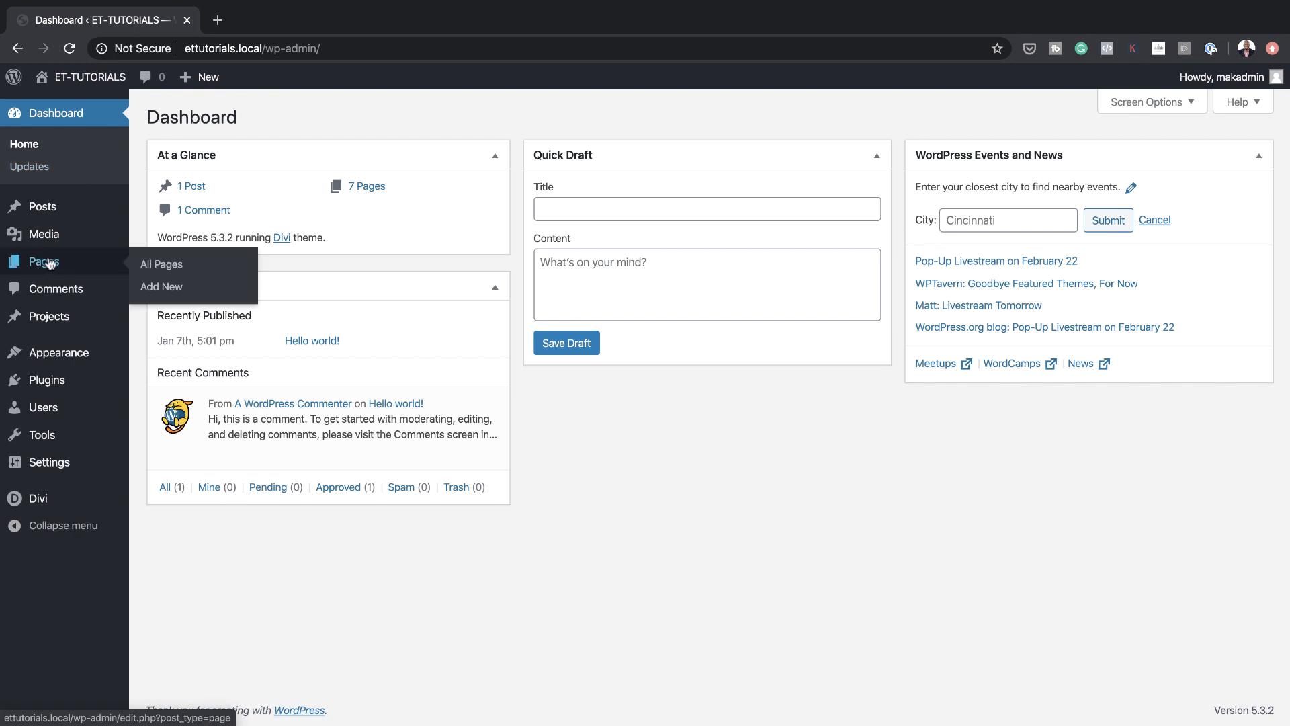
{"action": "left_click", "coordinate": [162, 288]}
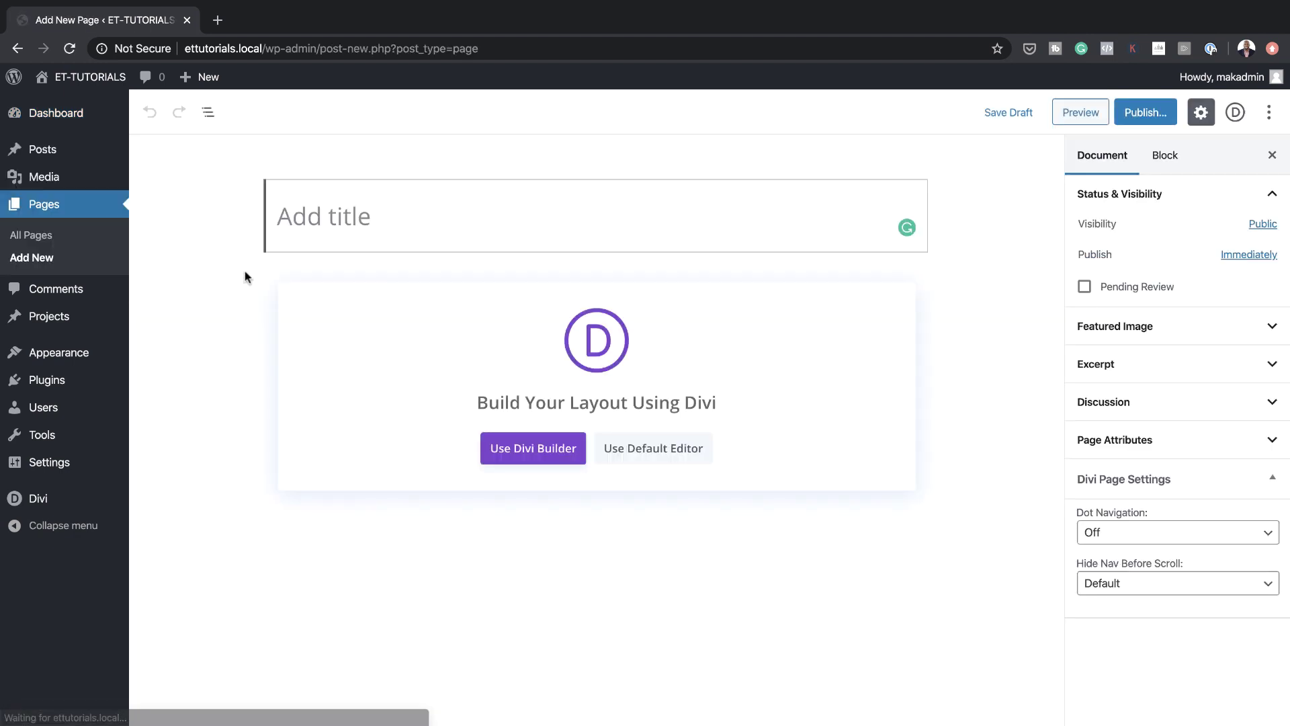
{"action": "type", "text": "swipe"}
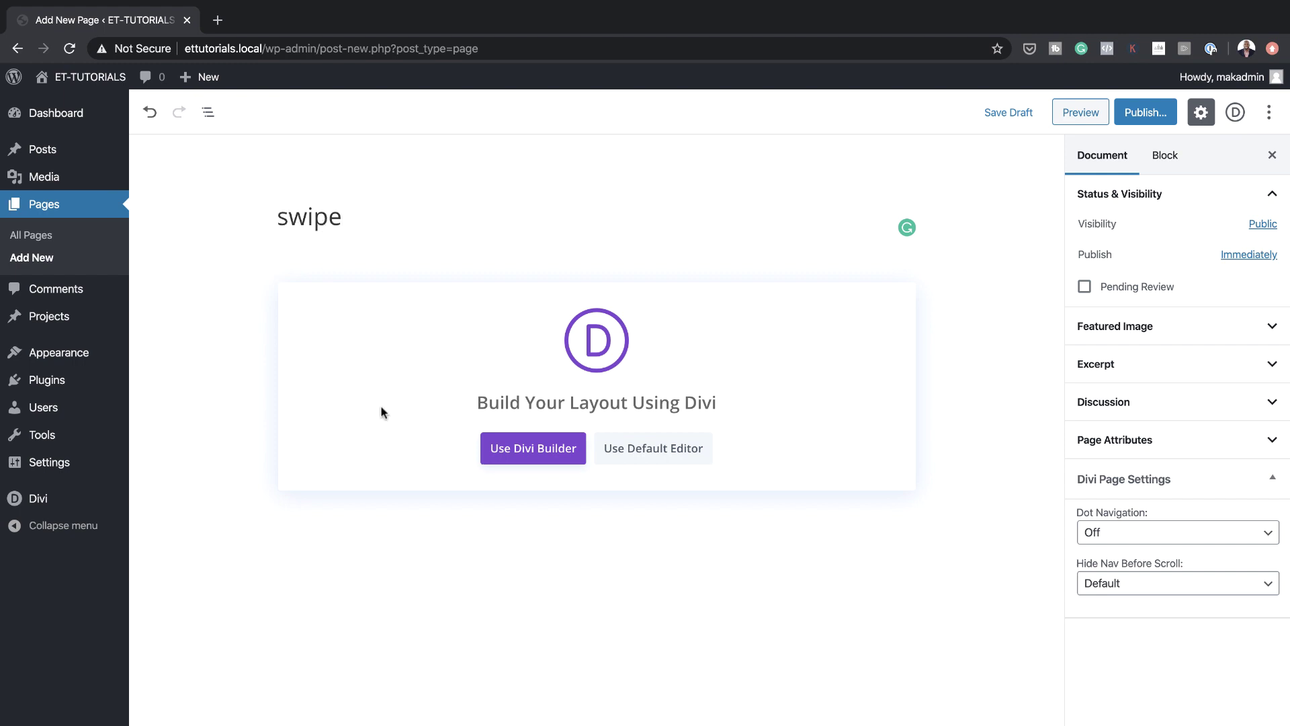
{"action": "left_click", "coordinate": [555, 450]}
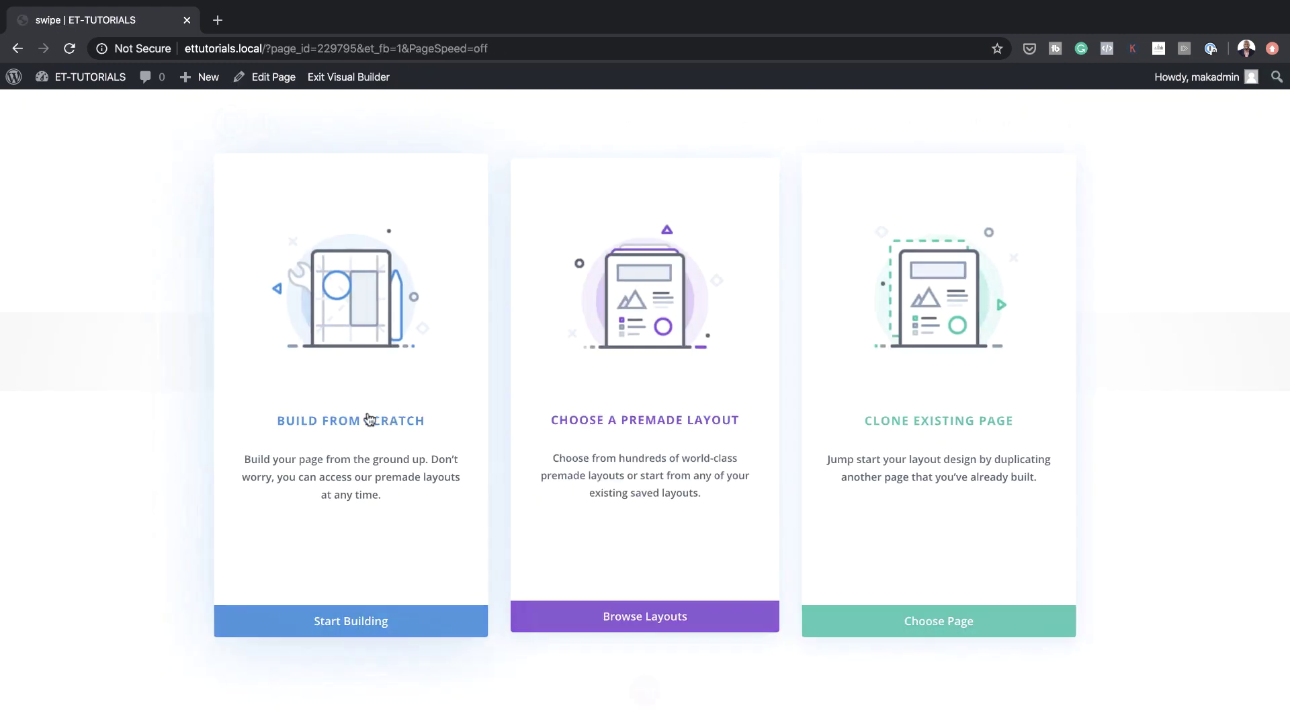
{"action": "left_click", "coordinate": [356, 619]}
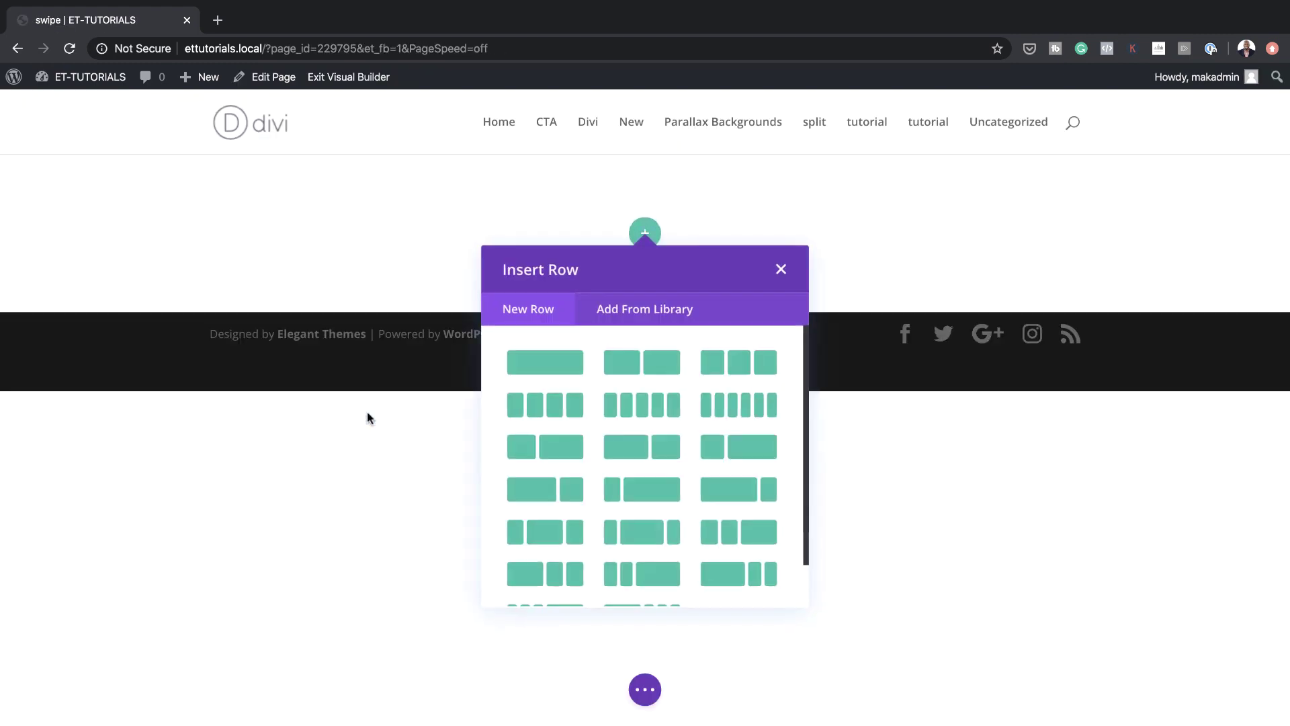
{"action": "left_click", "coordinate": [778, 269]}
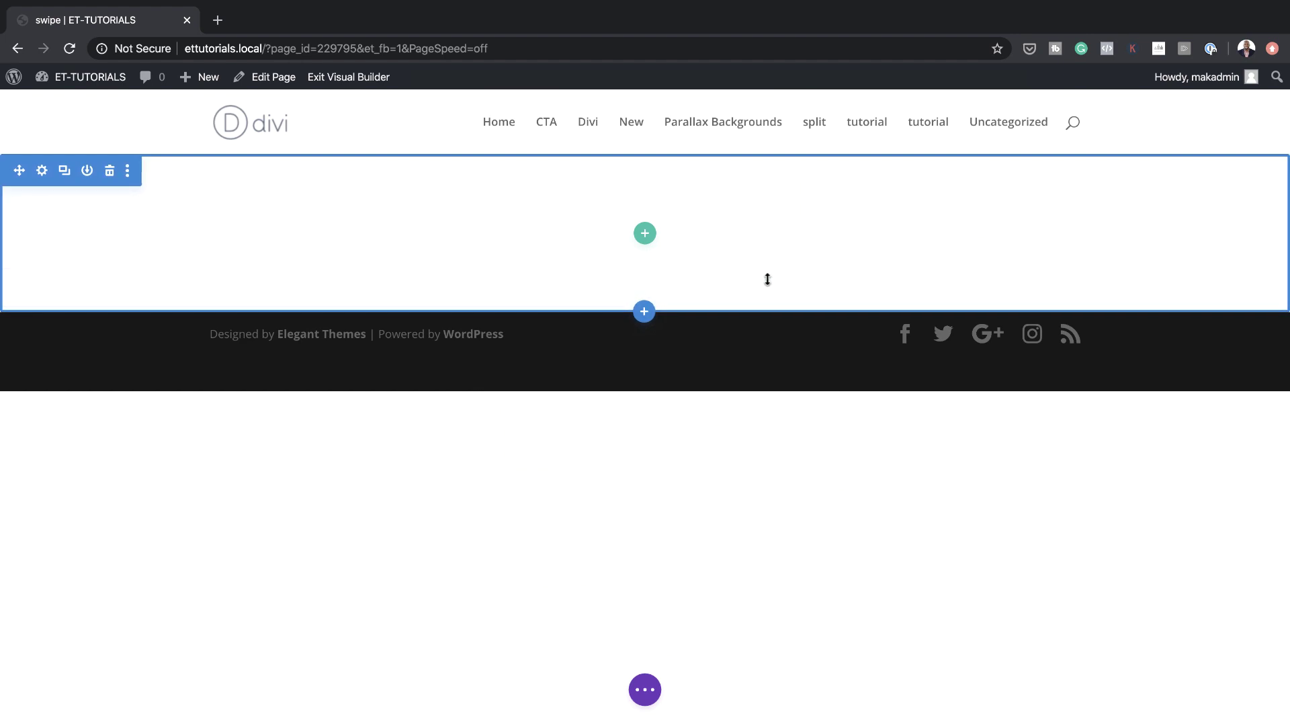
Add a gradient background to the page's empty section
{"action": "left_click", "coordinate": [42, 171]}
{"action": "left_click", "coordinate": [105, 248]}
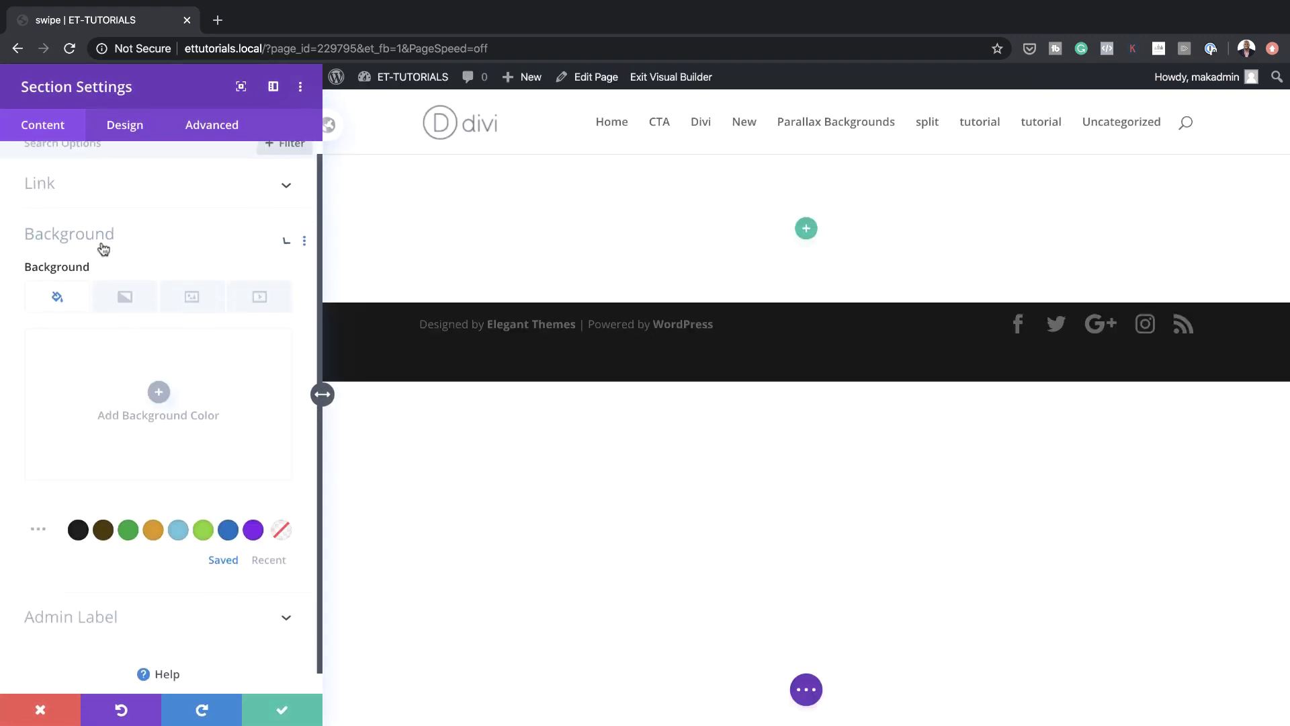
{"action": "left_click", "coordinate": [125, 298]}
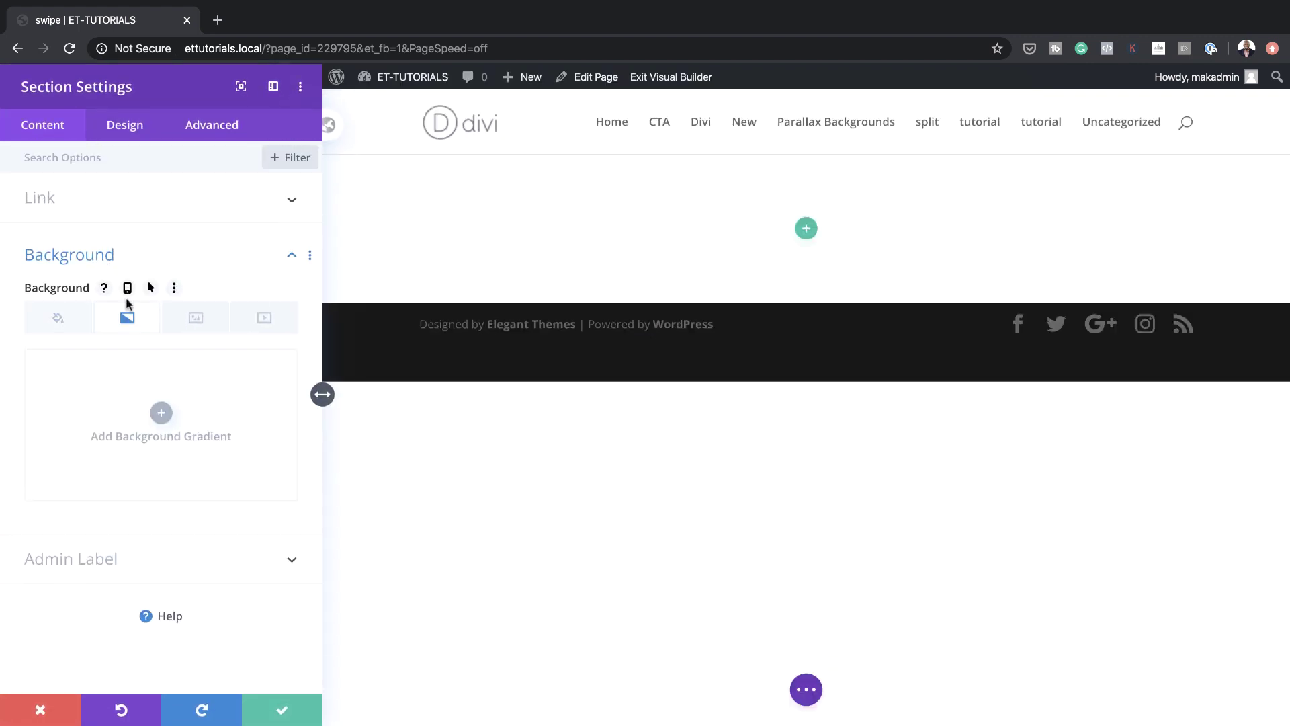
{"action": "left_click", "coordinate": [162, 413]}
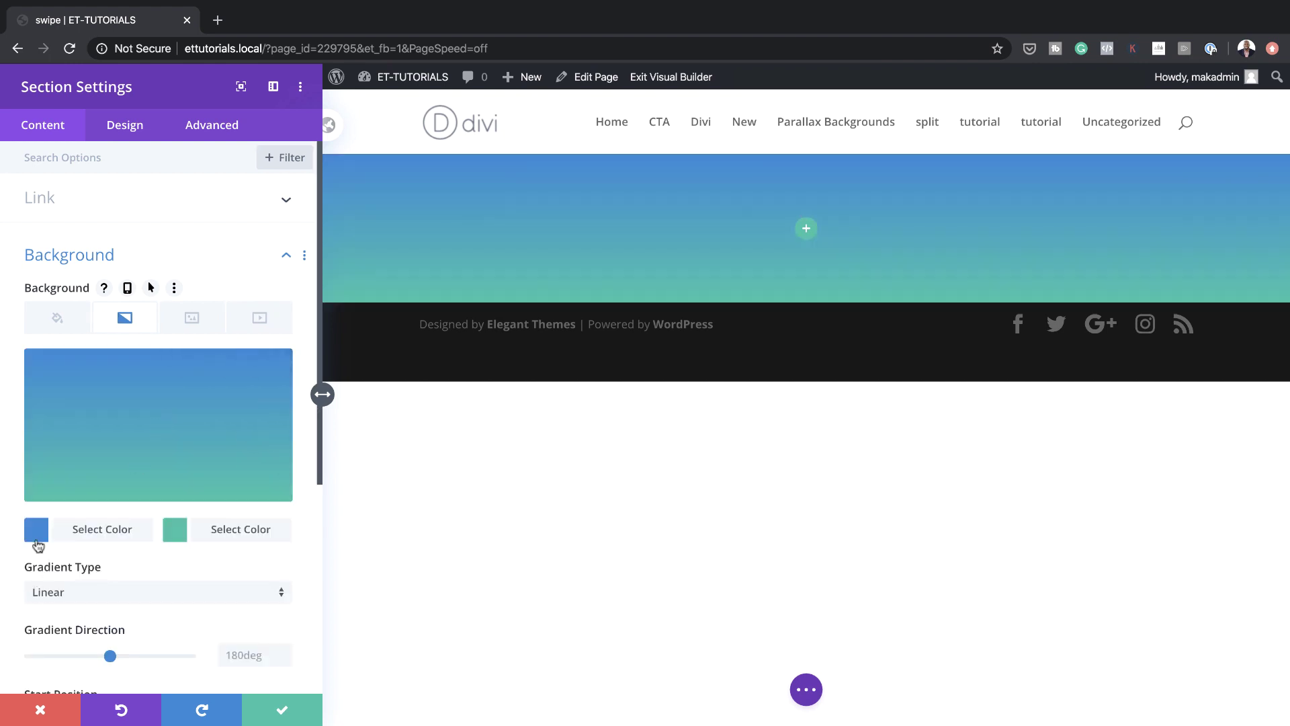
Set the first color of the section's background gradient to #ffffff
{"action": "left_click", "coordinate": [35, 534]}
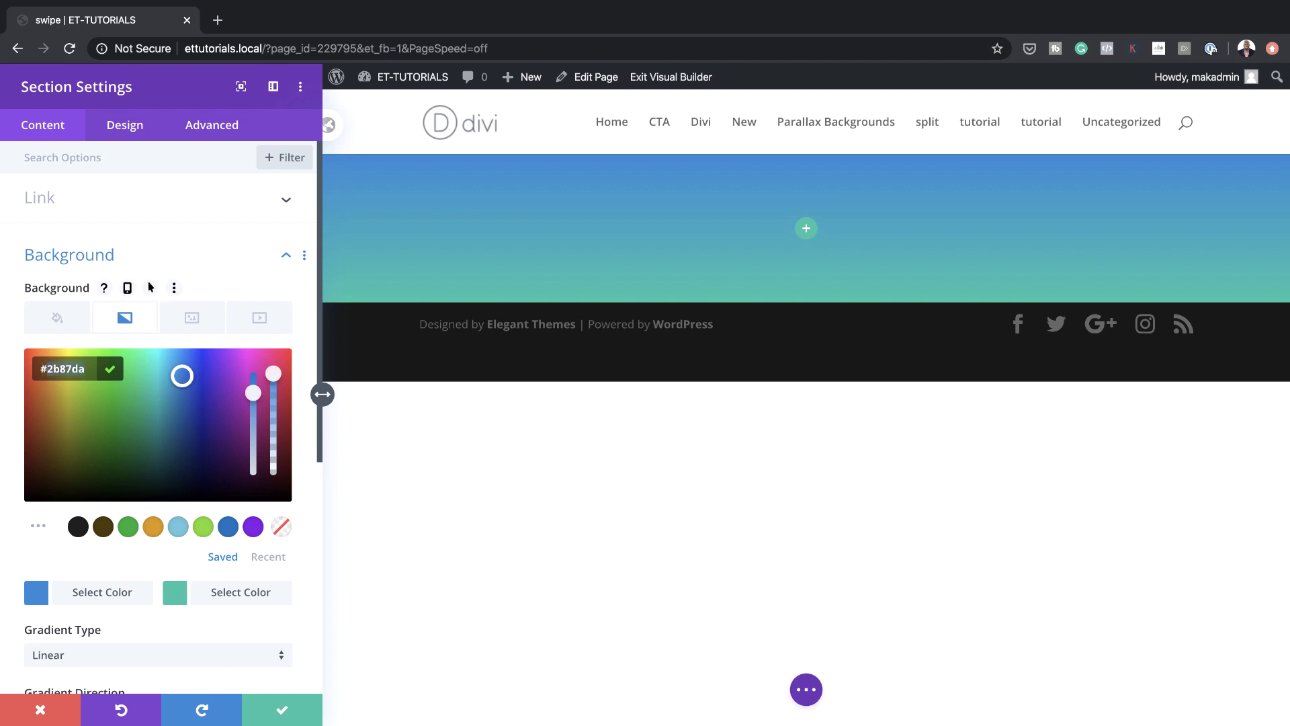
{"action": "double_click", "coordinate": [64, 369]}
{"action": "type", "text": "ffffff"}
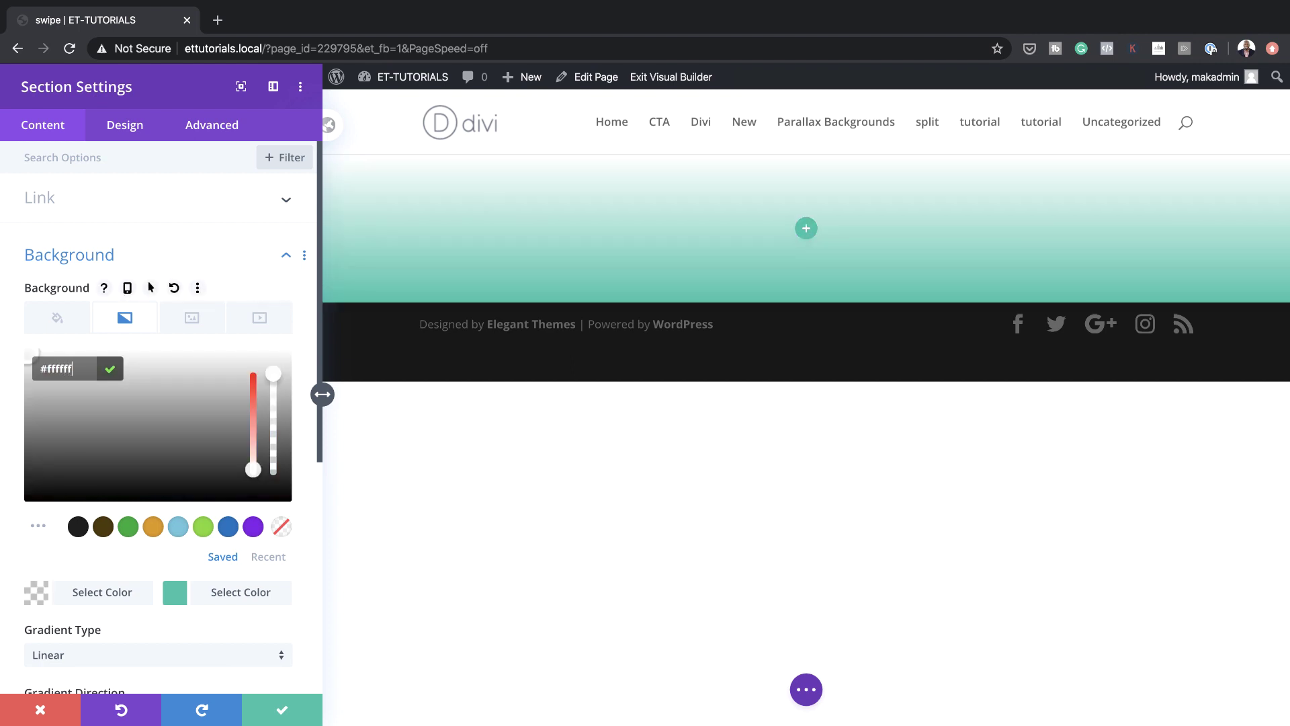
{"action": "type", "text": "f"}
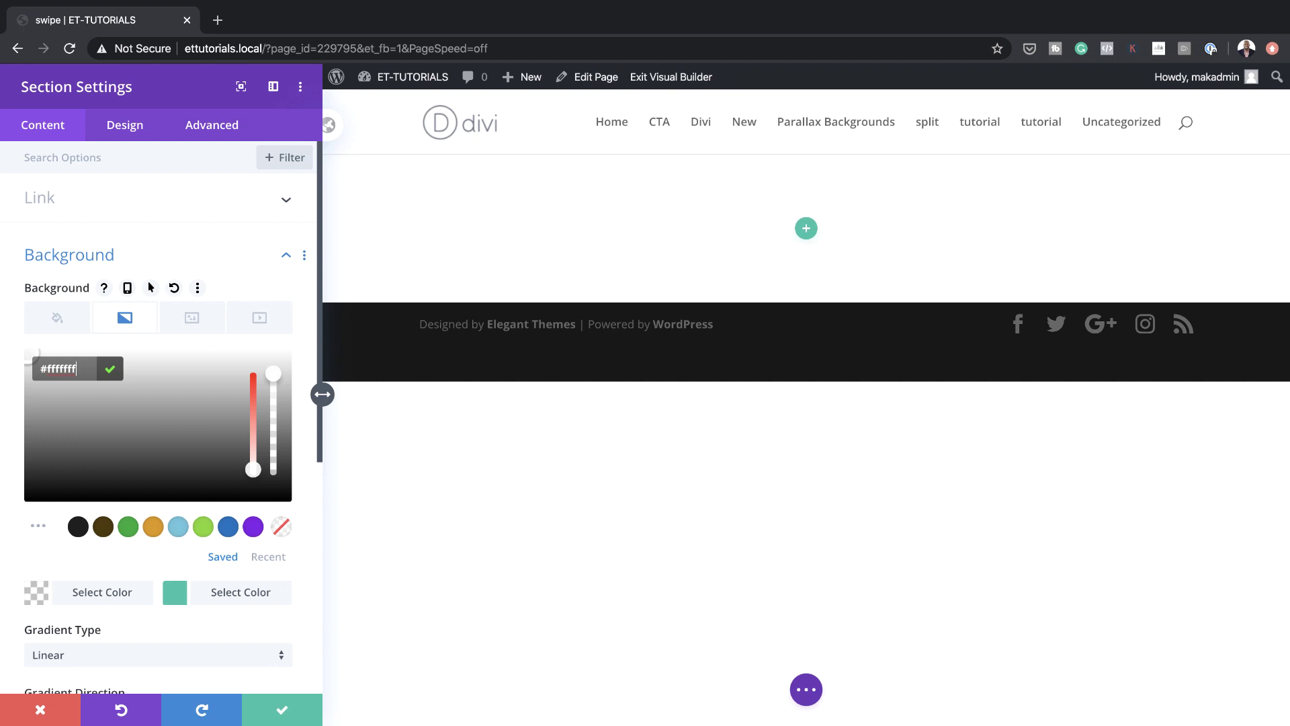
{"action": "key", "text": "BackSpace"}
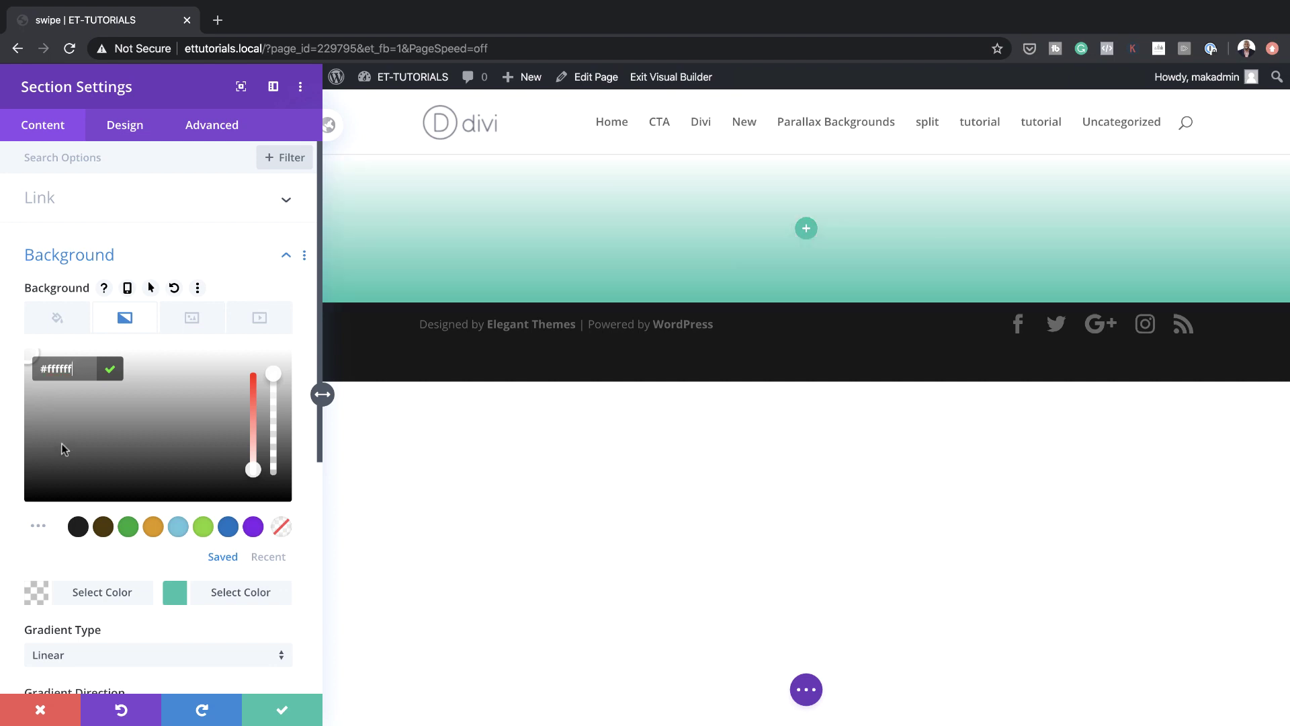
Replace the second color of the section's gradient with the copied light beige color code
{"action": "left_click", "coordinate": [178, 594]}
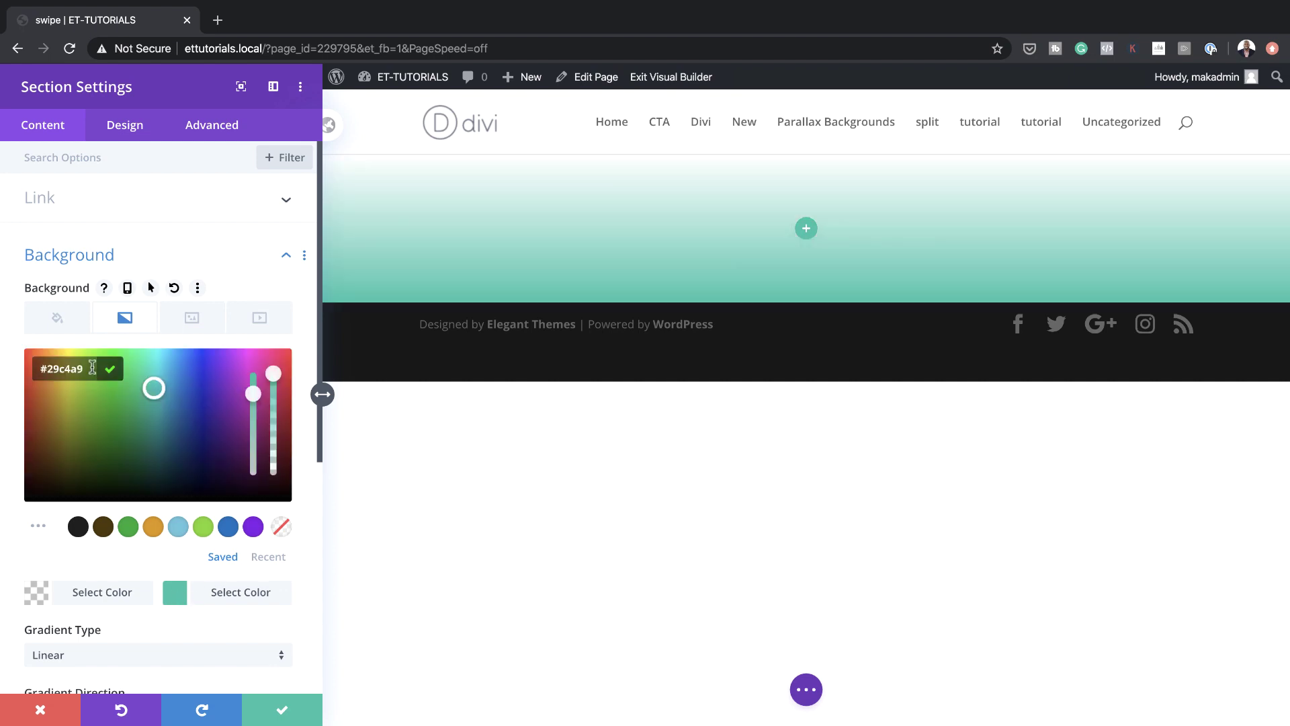
{"action": "key", "text": "super+a"}
{"action": "key", "text": "super+v"}
Set the section gradient's direction to 90deg and both its start and end positions to 17%
{"action": "scroll", "coordinate": [125, 563], "scroll_direction": "down", "scroll_amount": 3}
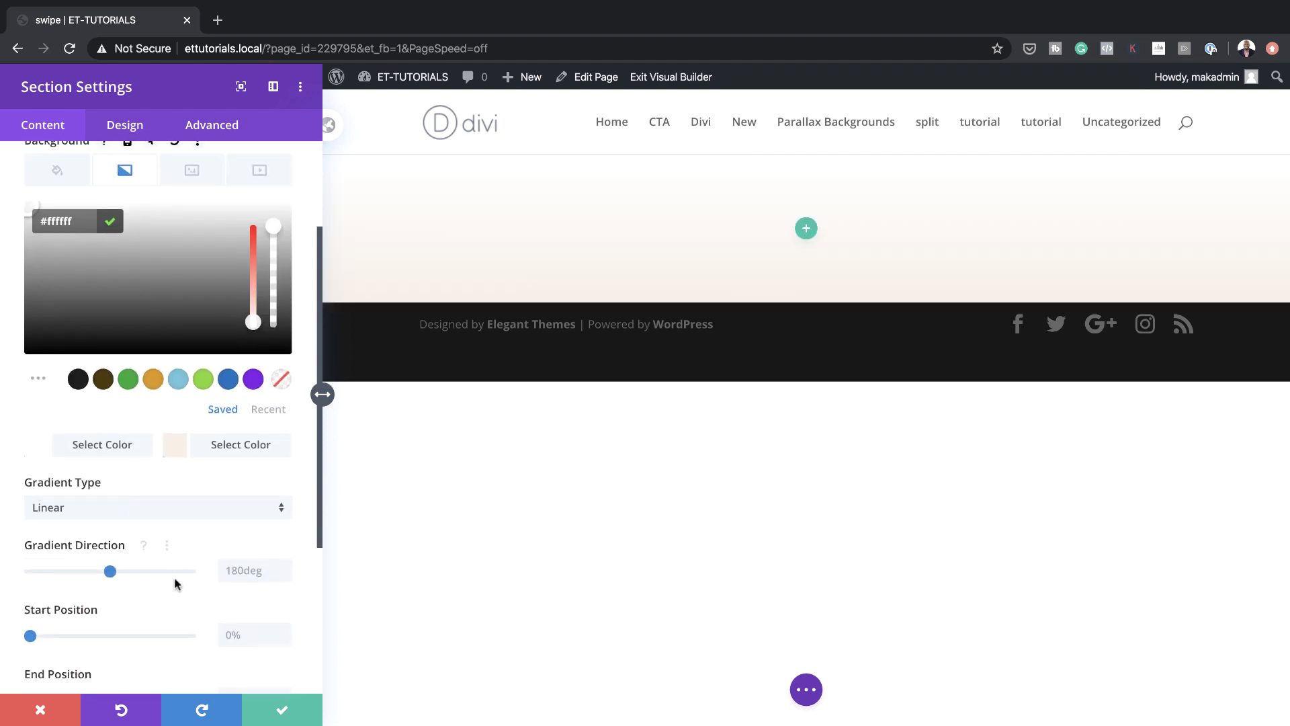
{"action": "scroll", "coordinate": [174, 577], "scroll_direction": "down", "scroll_amount": 2}
{"action": "left_click", "coordinate": [232, 519]}
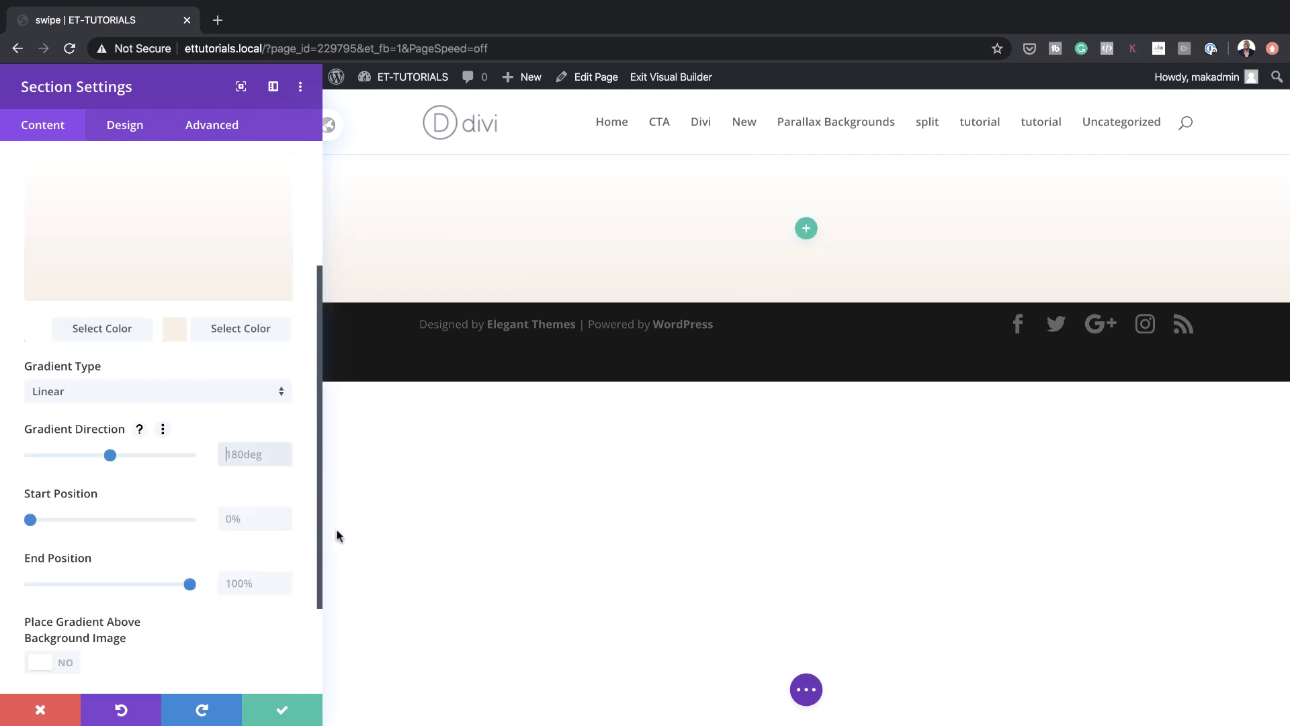
{"action": "type", "text": "90deg"}
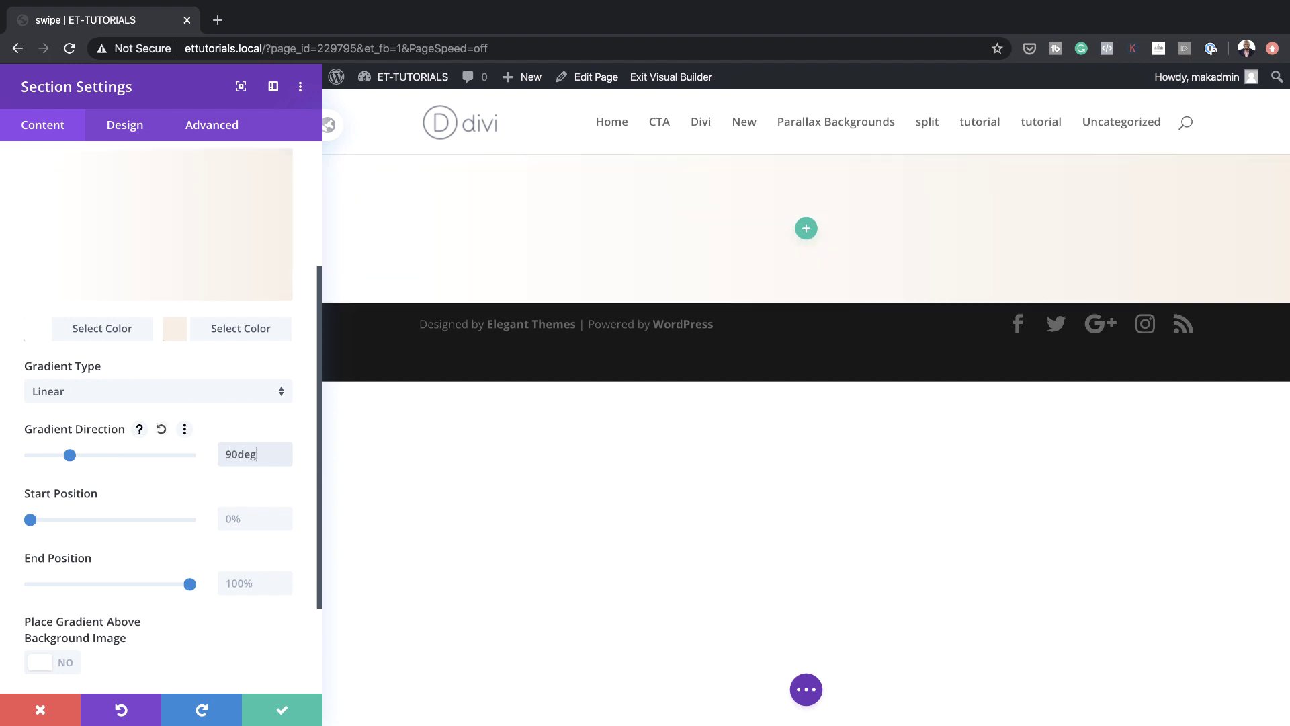
{"action": "left_click", "coordinate": [249, 516]}
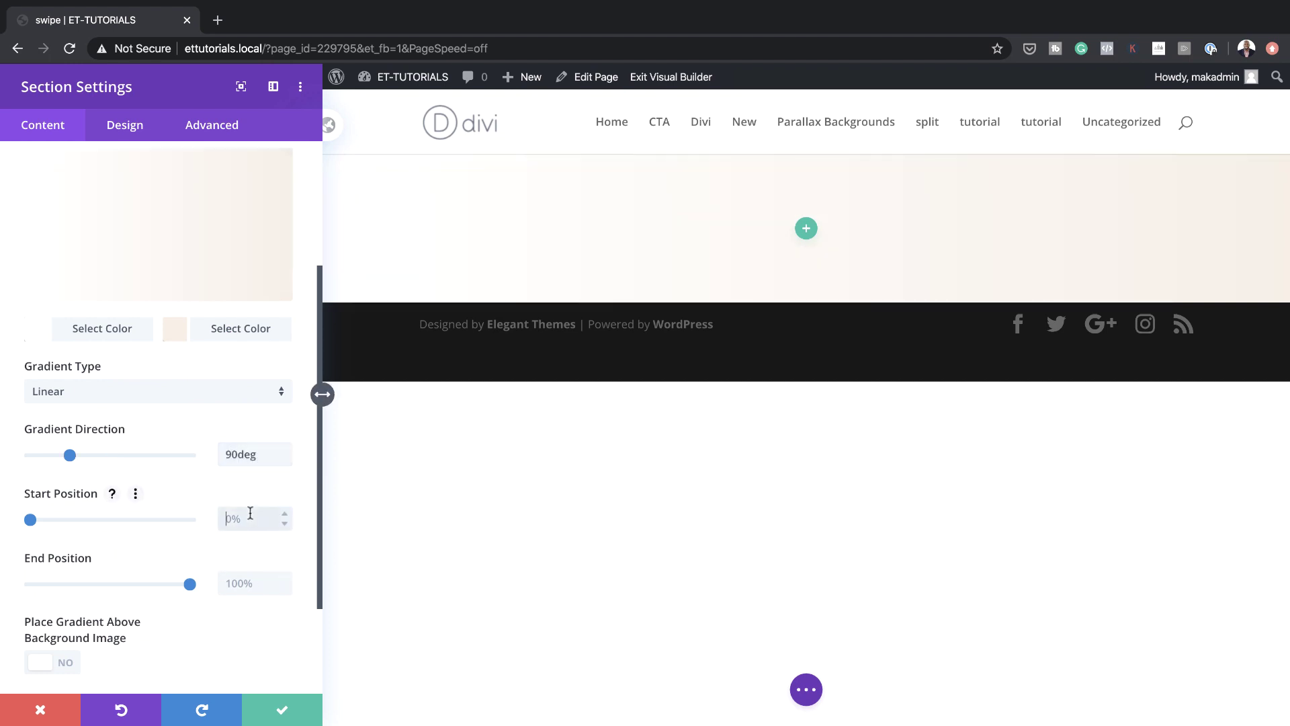
{"action": "type", "text": "17"}
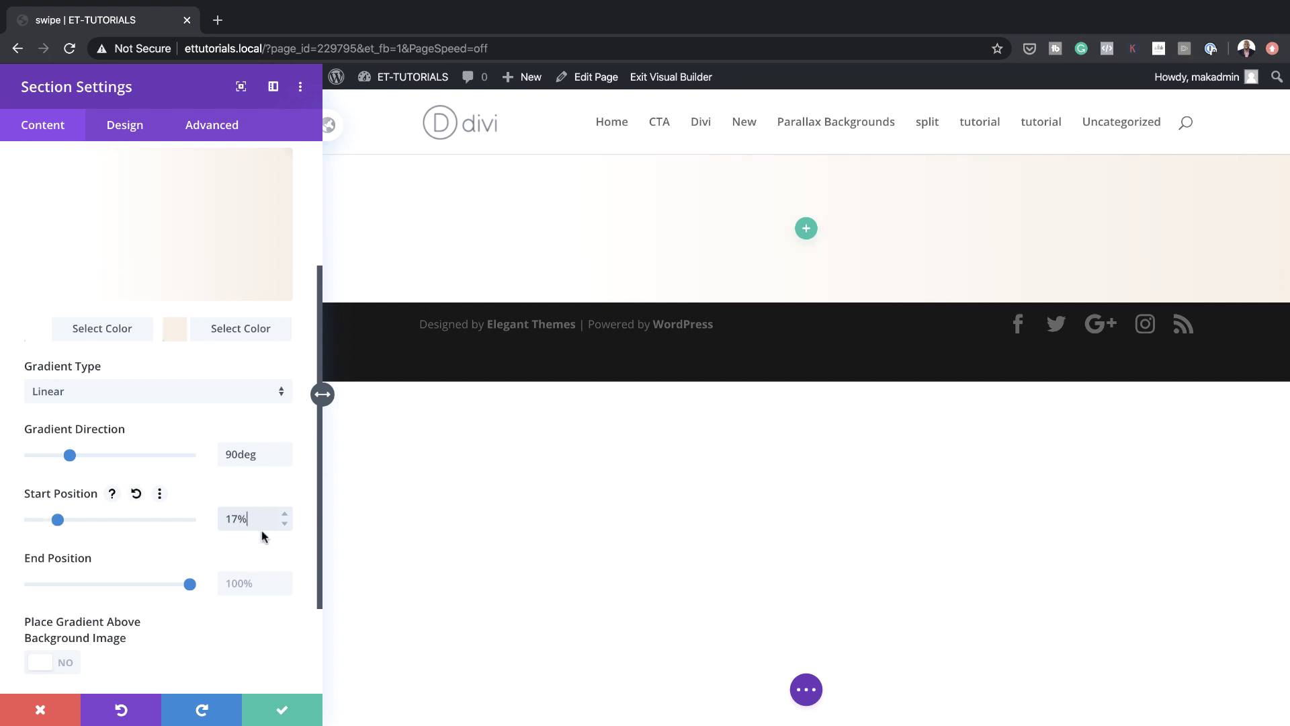
{"action": "left_click", "coordinate": [259, 578]}
{"action": "type", "text": "17"}
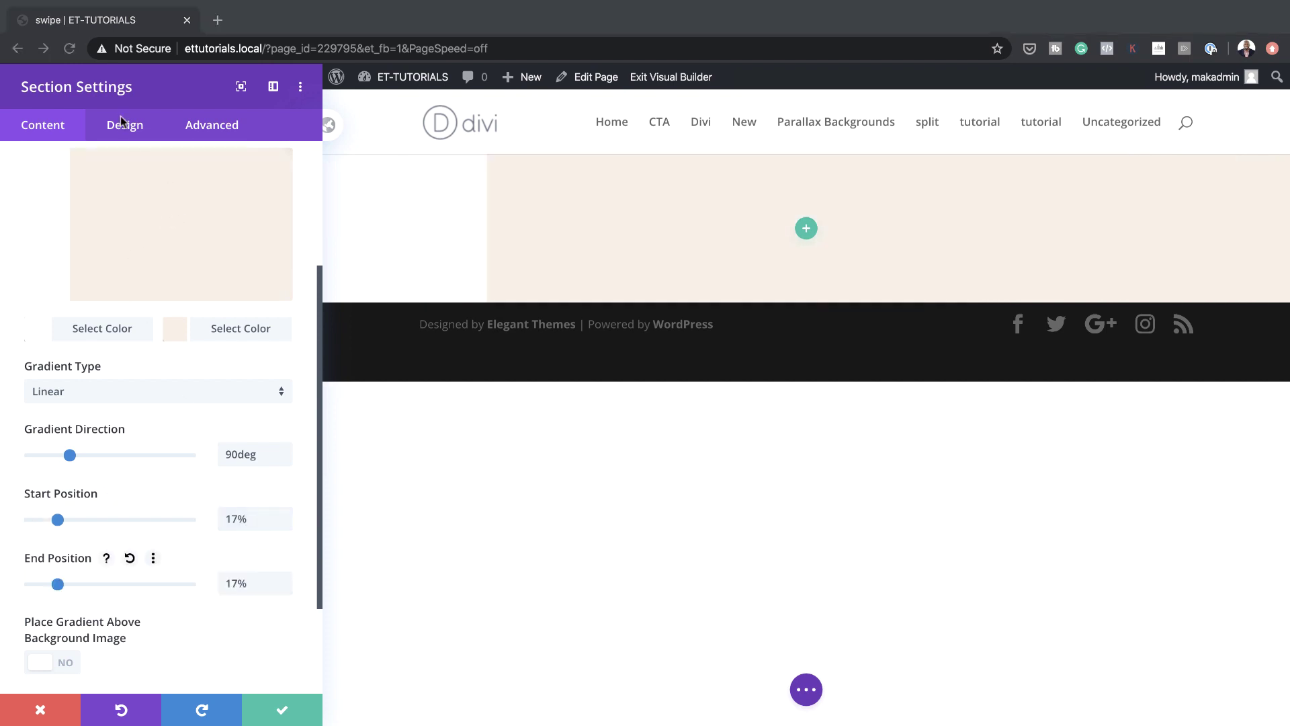
Set the section's top and bottom padding to 5vw, linking the two values, and save the section settings
{"action": "left_click", "coordinate": [138, 130]}
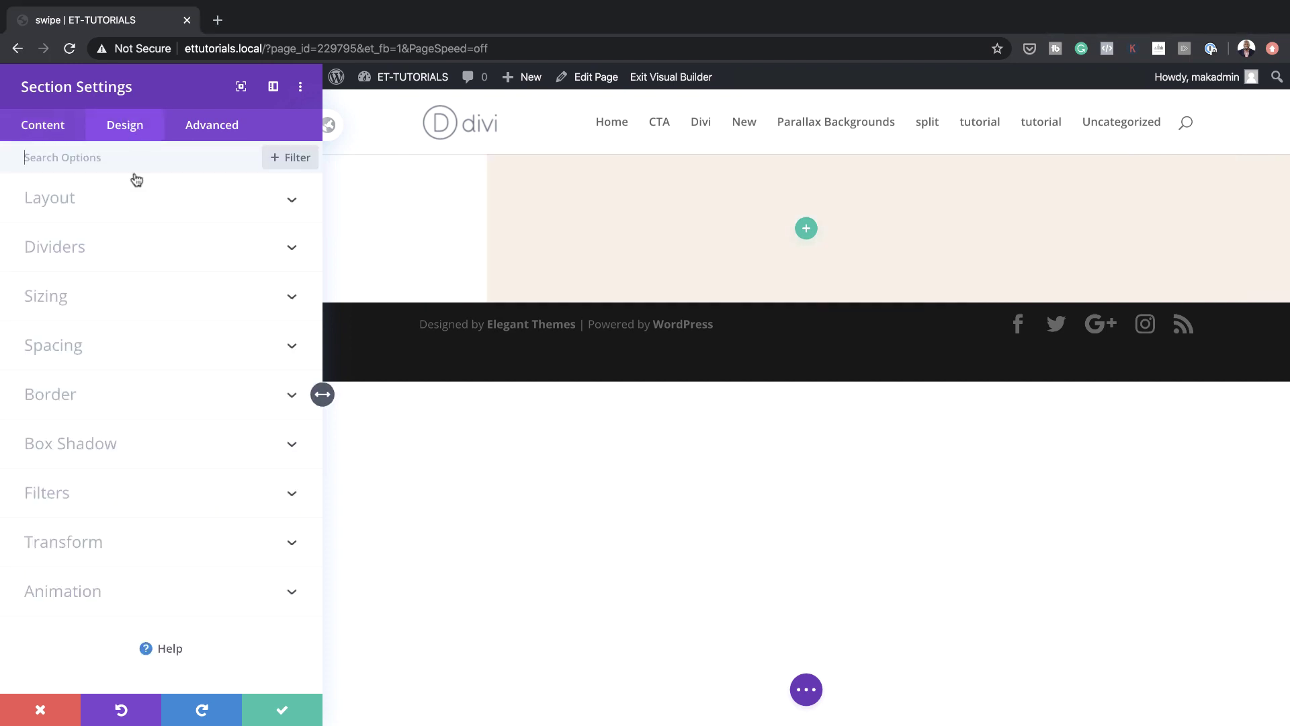
{"action": "left_click", "coordinate": [70, 341]}
{"action": "scroll", "coordinate": [70, 346], "scroll_direction": "down", "scroll_amount": 3}
{"action": "left_click", "coordinate": [51, 321]}
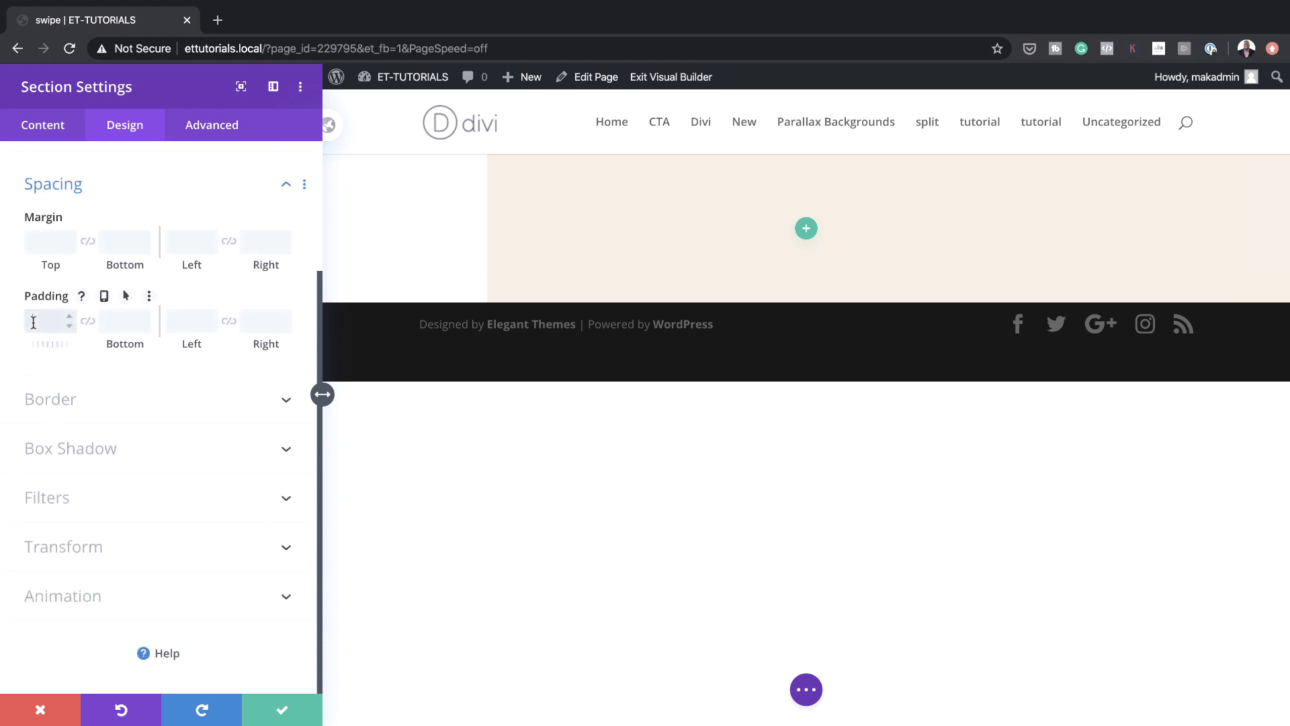
{"action": "type", "text": "5vw"}
{"action": "left_click", "coordinate": [88, 321]}
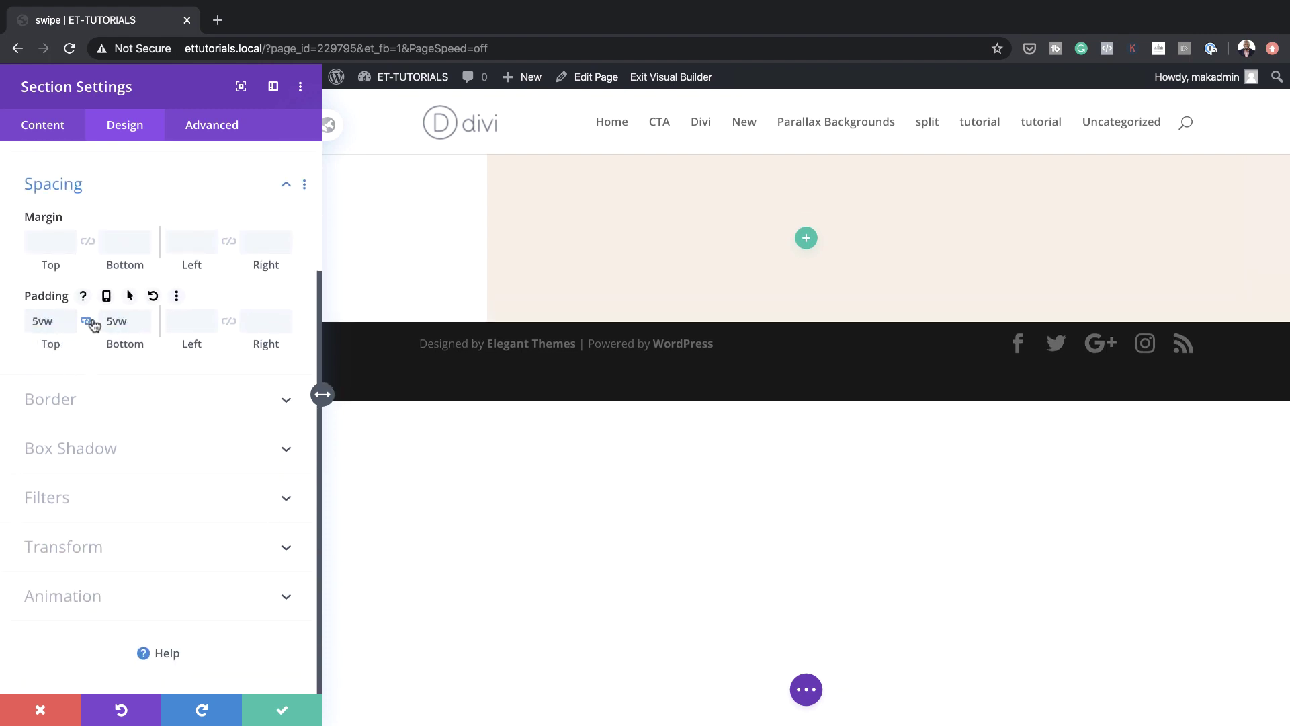
{"action": "left_click", "coordinate": [286, 709]}
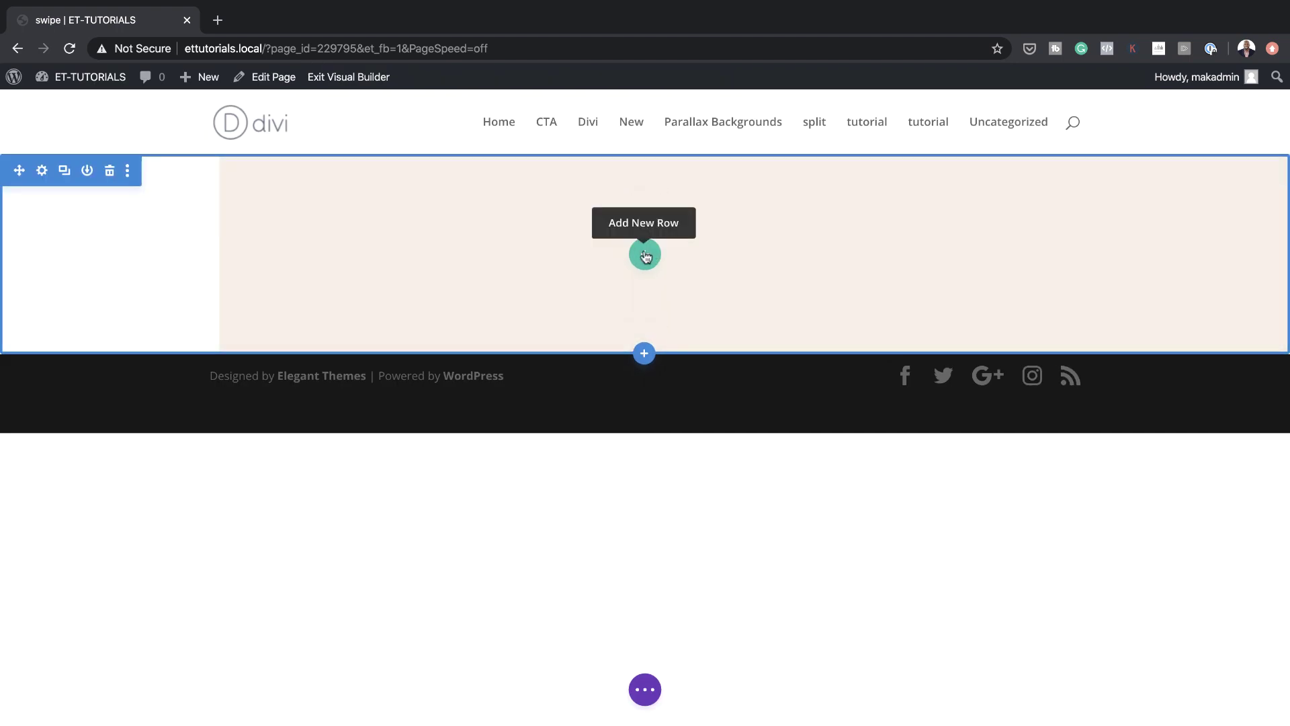
Insert a single-column row into the section without adding a module
{"action": "left_click", "coordinate": [654, 254]}
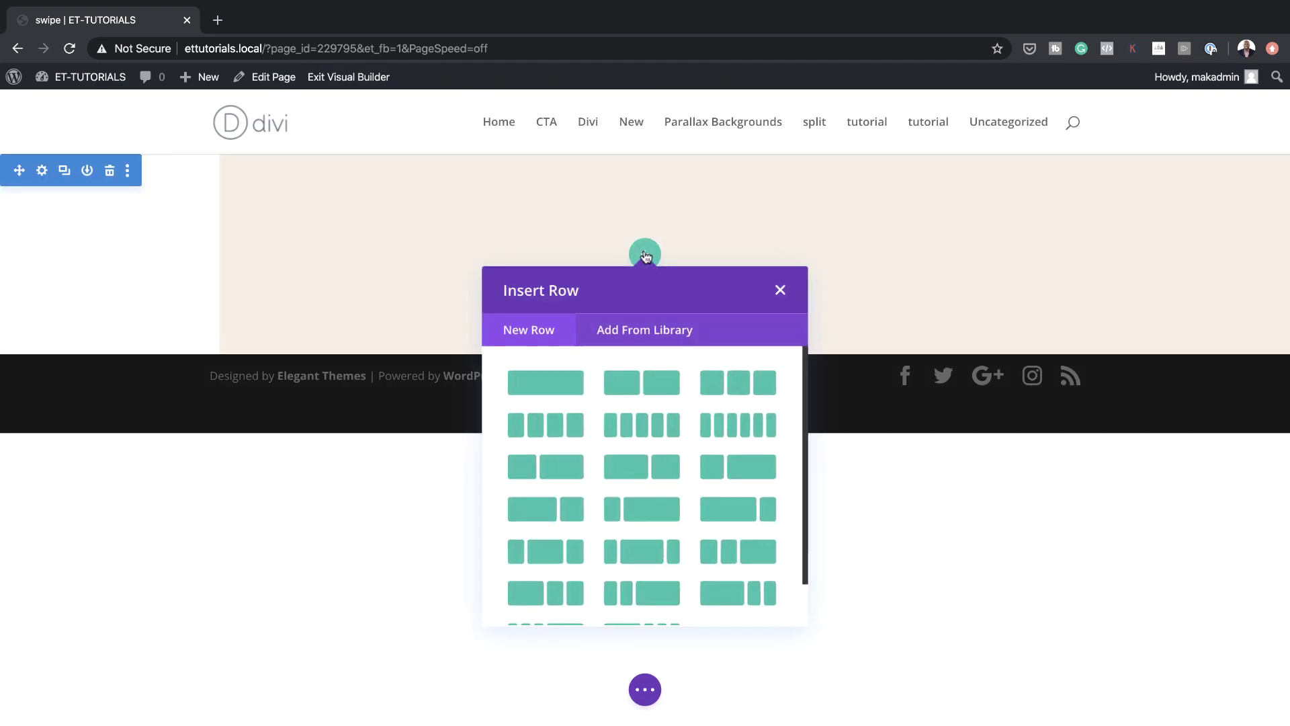
{"action": "left_click", "coordinate": [567, 388]}
{"action": "left_click", "coordinate": [774, 290]}
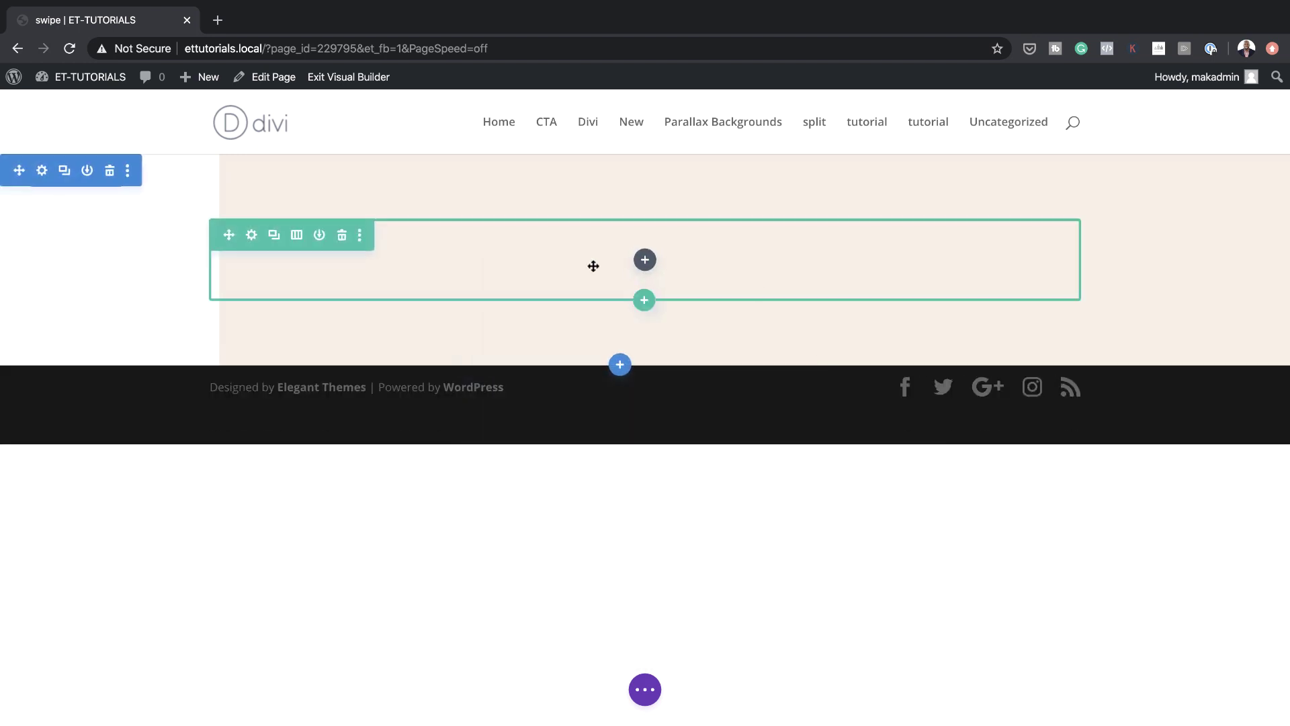
Give the new row a background color of #fff6ed
{"action": "left_click", "coordinate": [252, 235]}
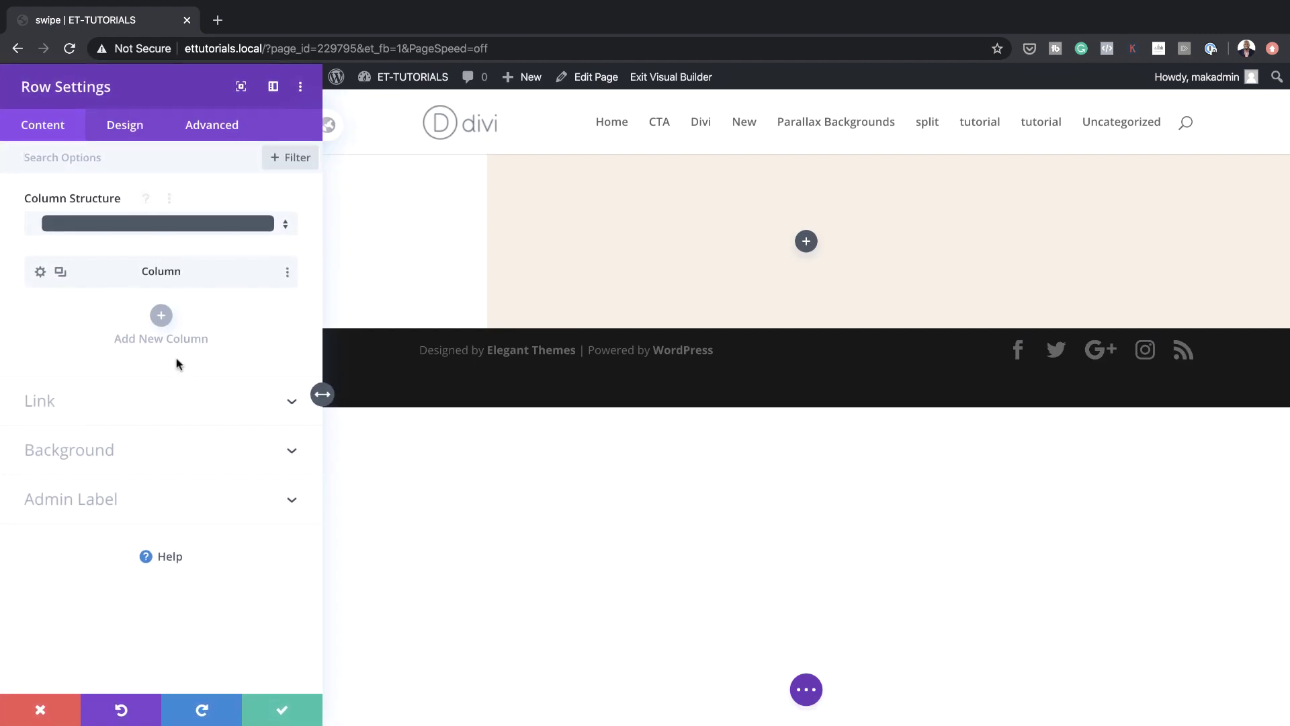
{"action": "left_click", "coordinate": [106, 451]}
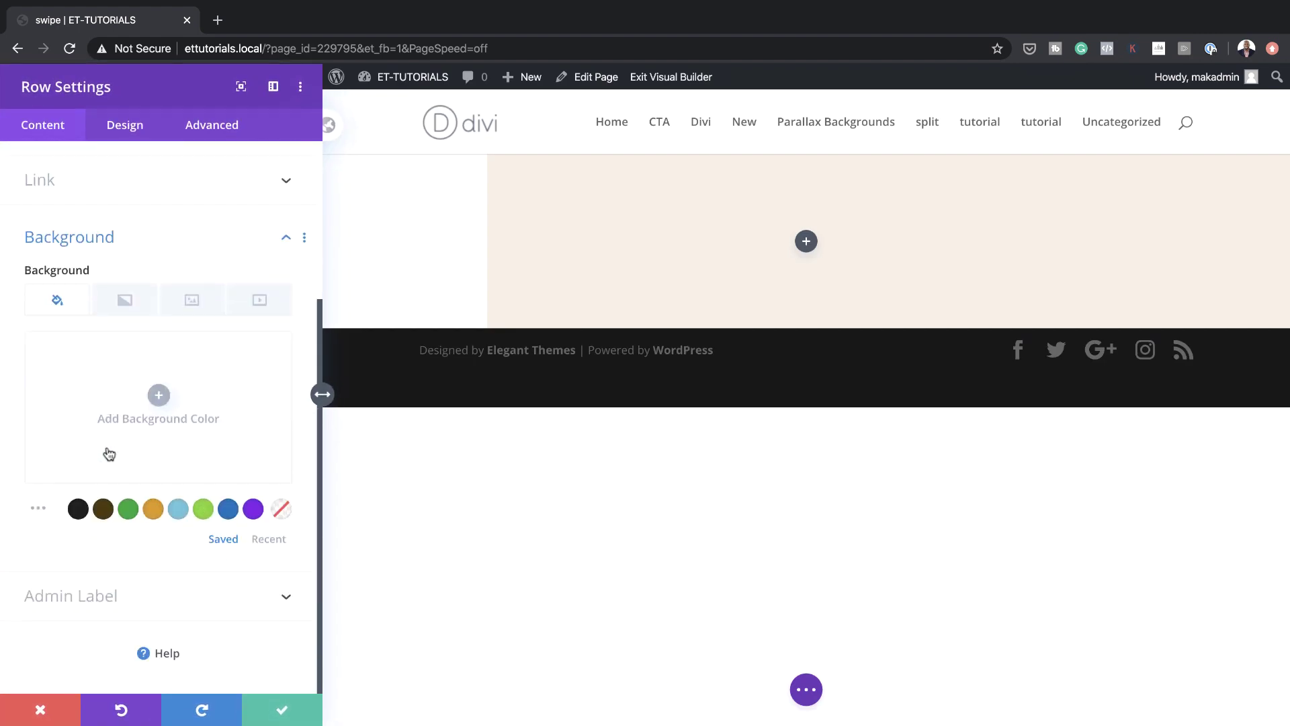
{"action": "left_click", "coordinate": [152, 410]}
{"action": "left_click", "coordinate": [79, 353]}
{"action": "type", "text": "#fff6ed"}
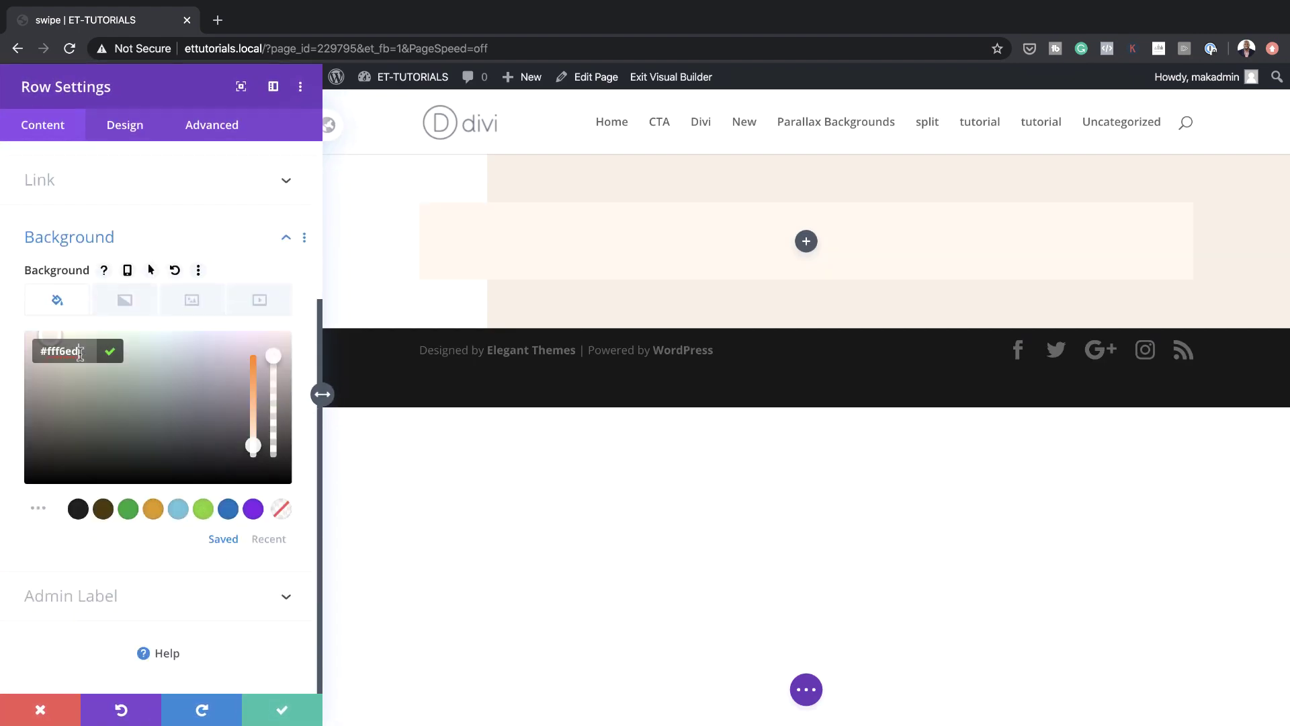
Enable a custom gutter width for the row and set it to 1
{"action": "left_click", "coordinate": [128, 126]}
{"action": "left_click", "coordinate": [86, 211]}
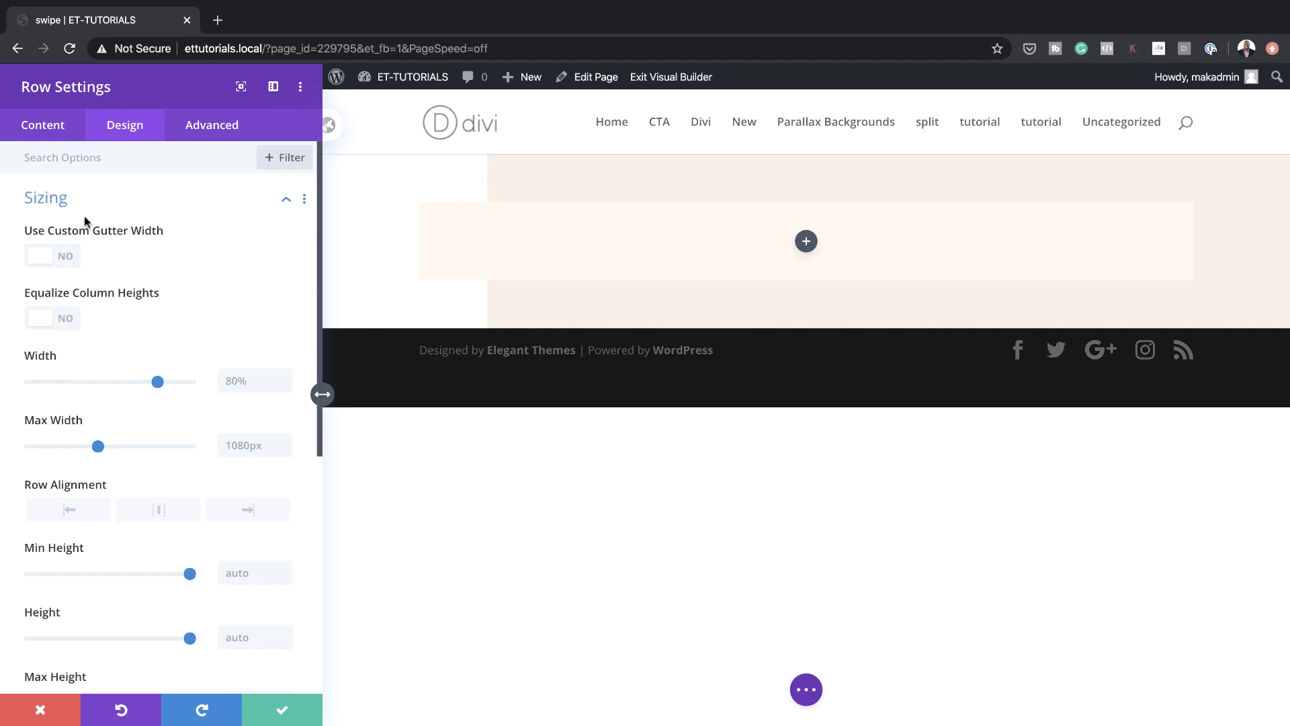
{"action": "left_click", "coordinate": [65, 257]}
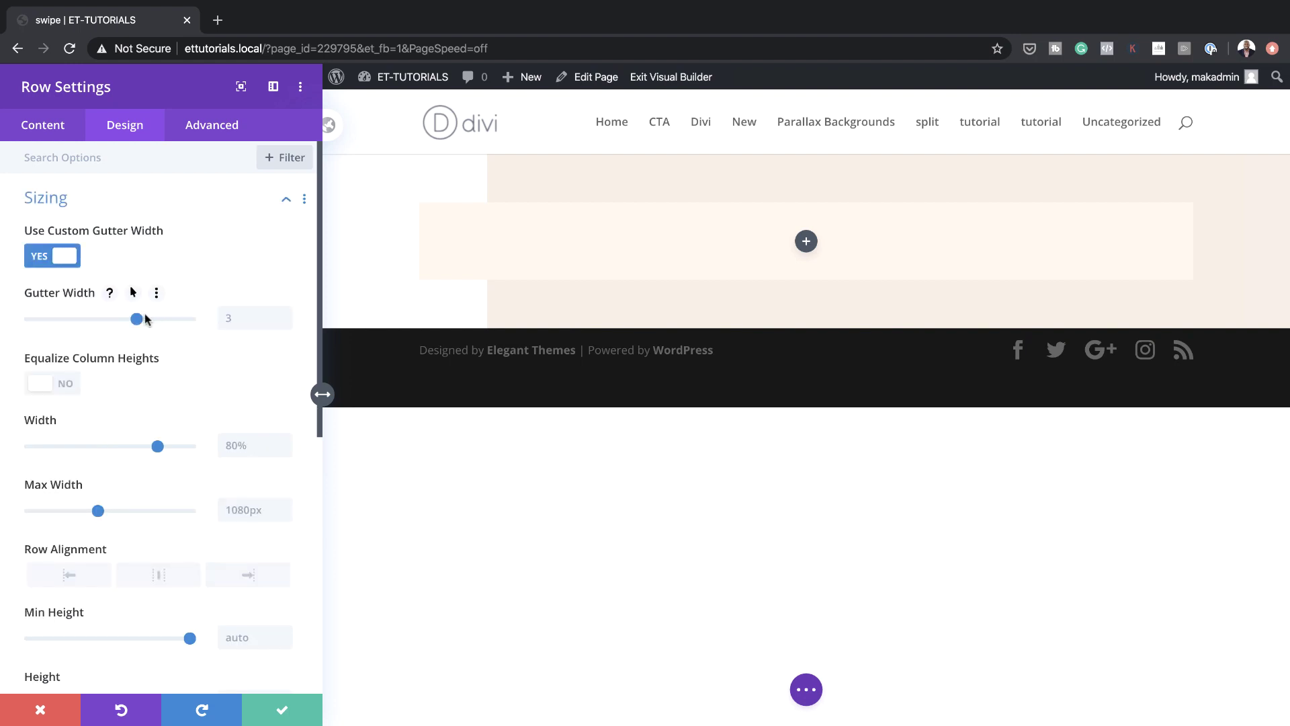
{"action": "left_click_drag", "start_coordinate": [136, 320], "coordinate": [30, 321]}
Set the row's width to 60vw and its max width to 100%
{"action": "left_click", "coordinate": [256, 446]}
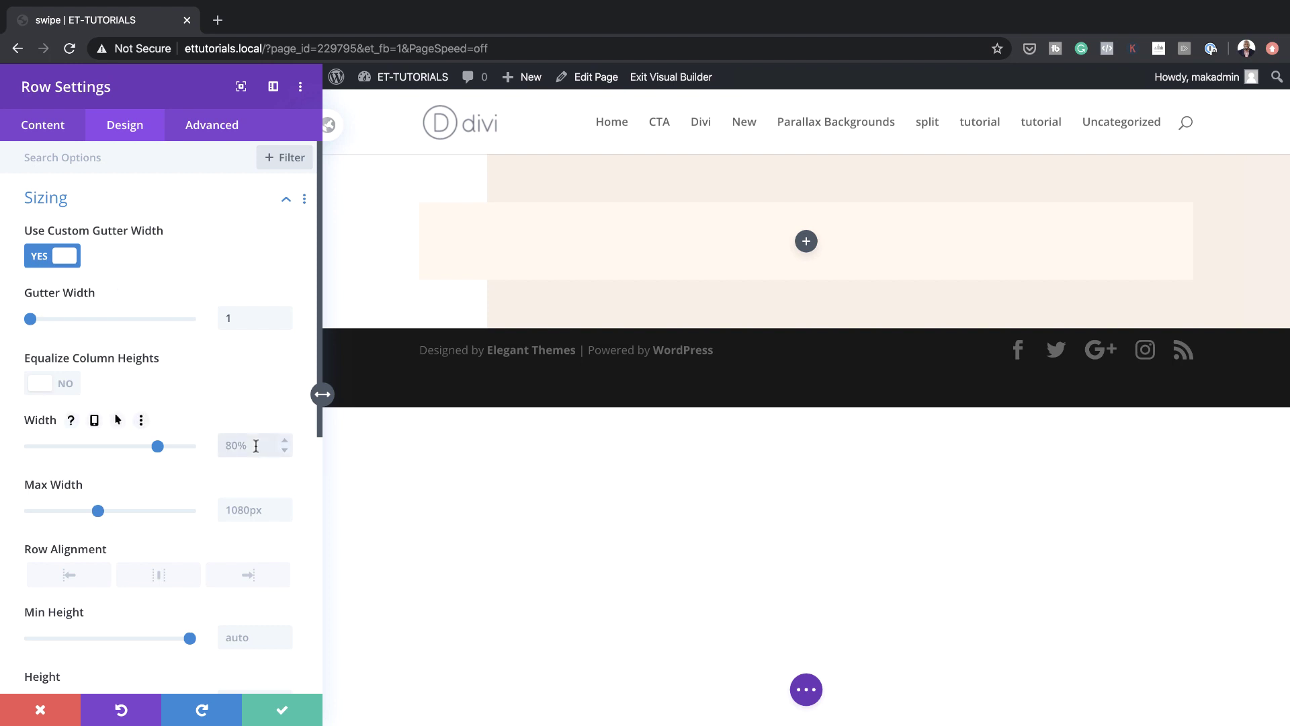
{"action": "type", "text": "60vw"}
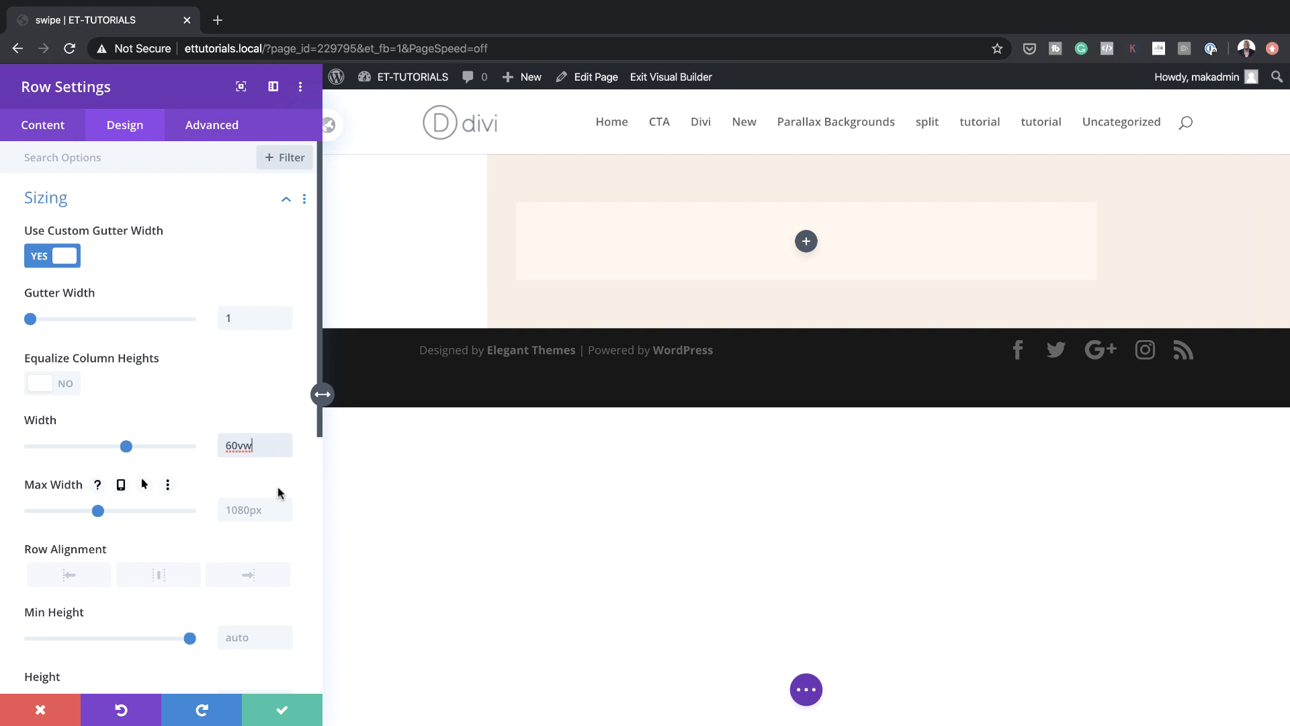
{"action": "left_click", "coordinate": [253, 510]}
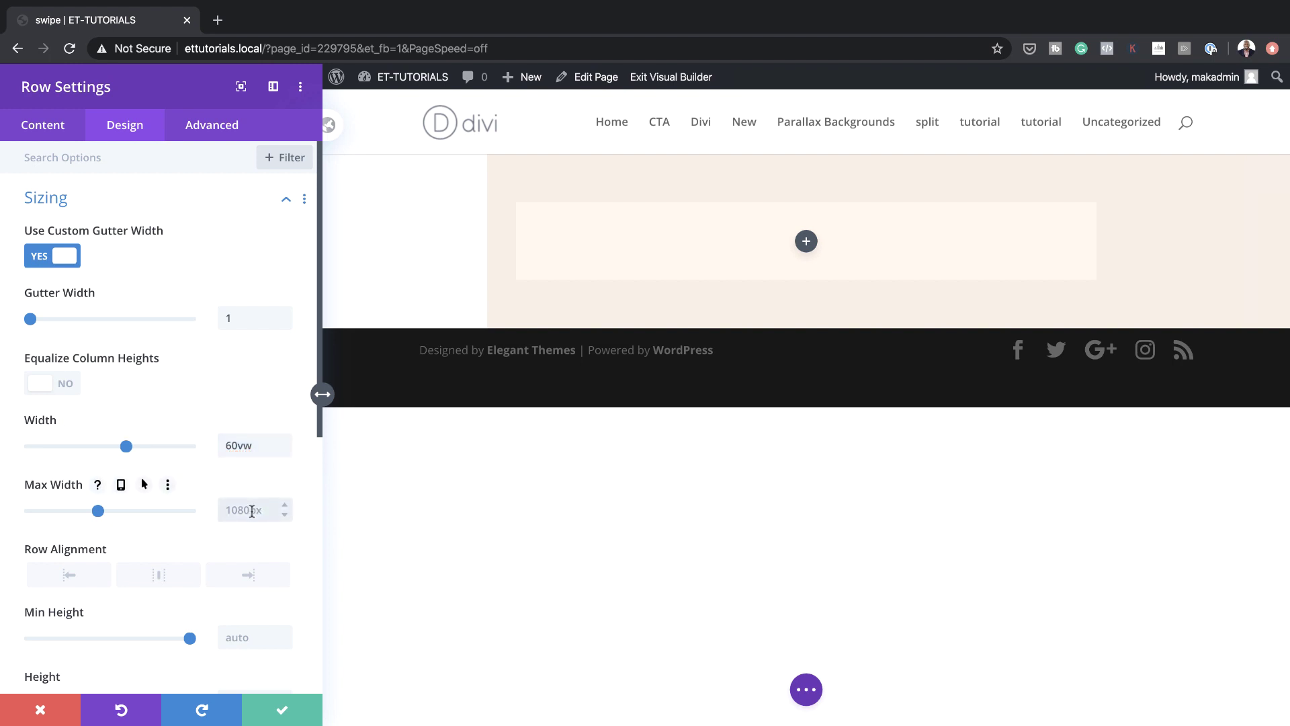
{"action": "type", "text": "100"}
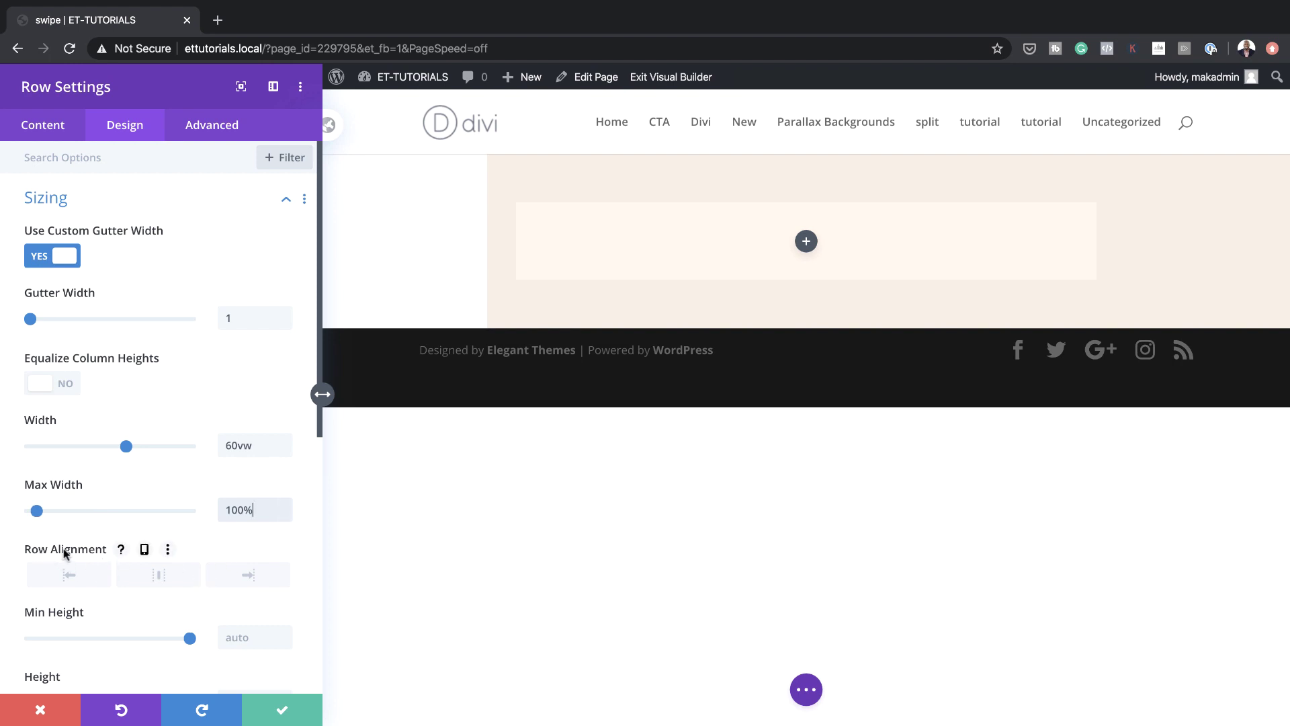
Align the row to the right and give it linked top and bottom padding of 6vw
{"action": "left_click", "coordinate": [254, 580]}
{"action": "scroll", "coordinate": [227, 611], "scroll_direction": "down", "scroll_amount": 5}
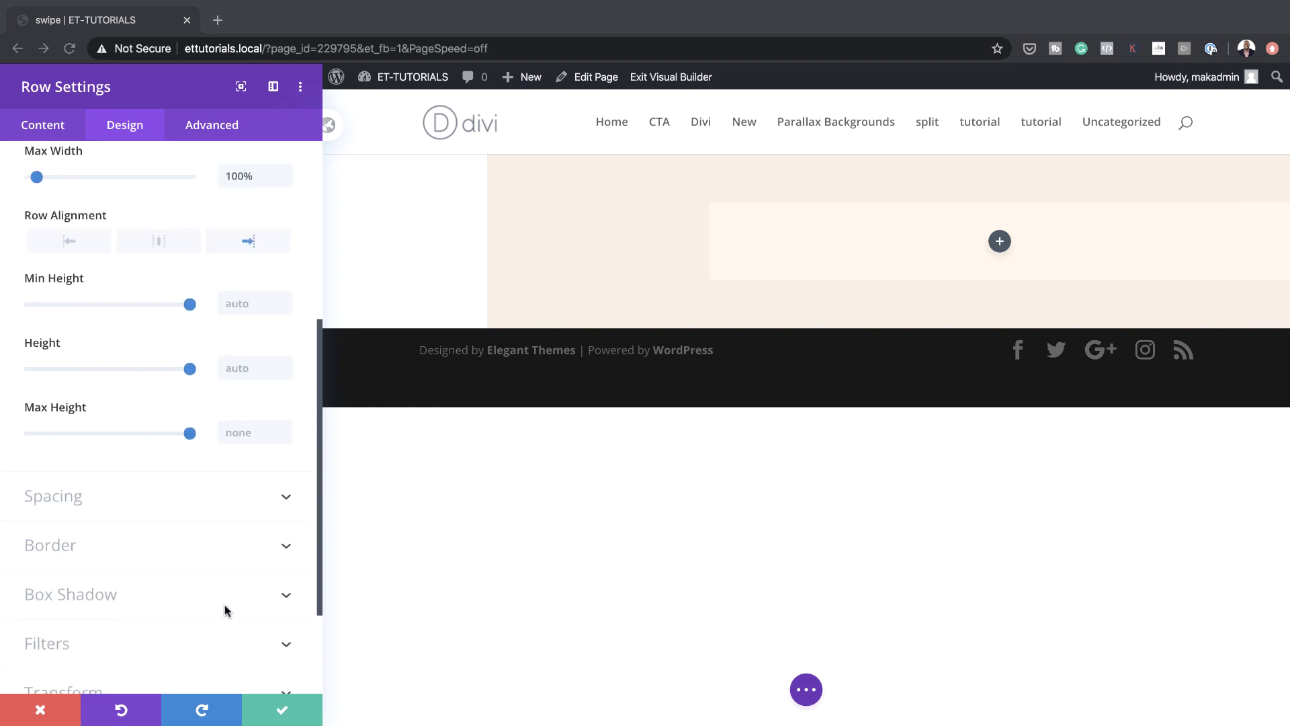
{"action": "left_click", "coordinate": [158, 498]}
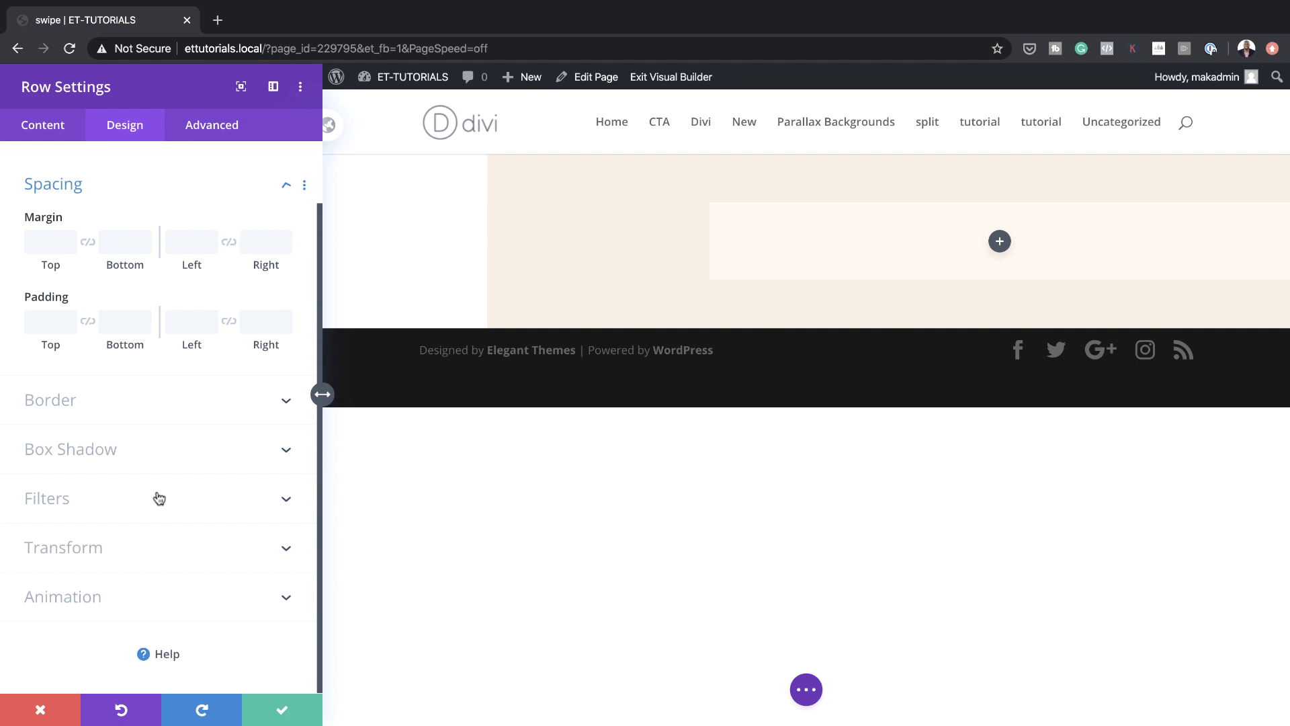
{"action": "left_click", "coordinate": [36, 321]}
{"action": "type", "text": "6vw"}
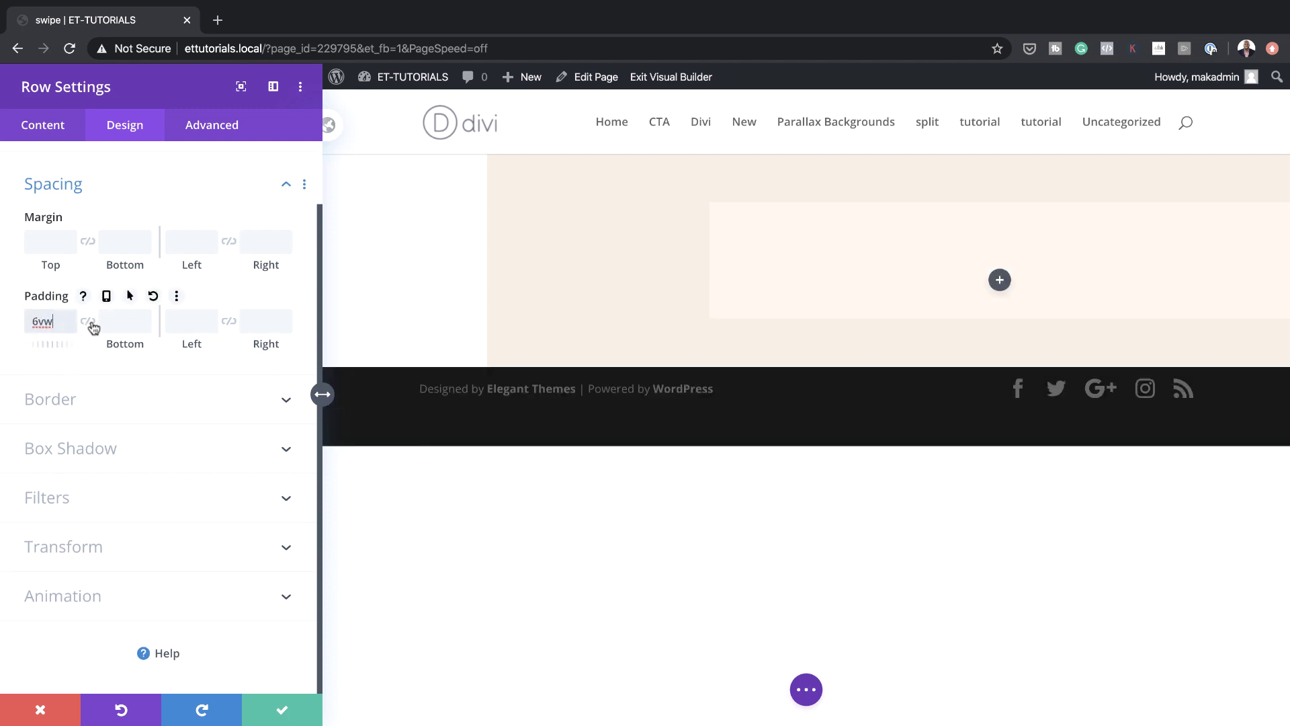
{"action": "left_click", "coordinate": [89, 323]}
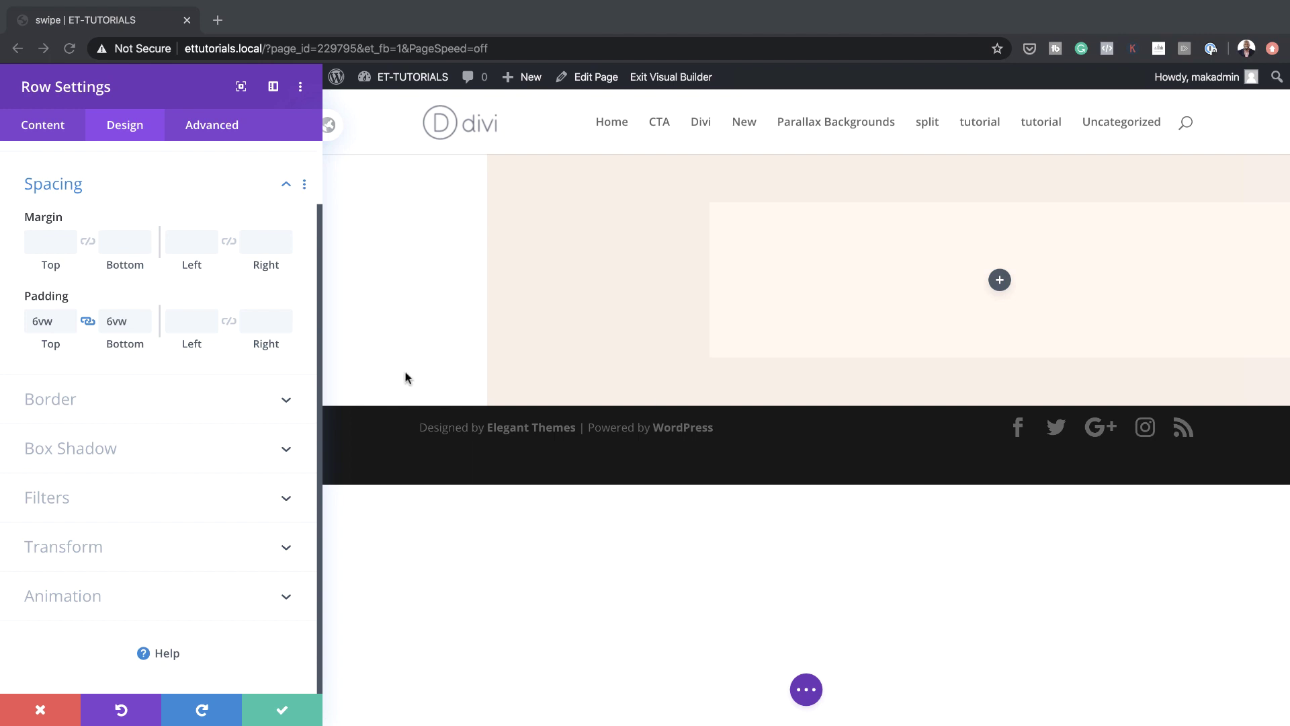
Set the row's left padding to 5.5vw and its right padding to 24vw
{"action": "left_click", "coordinate": [186, 323]}
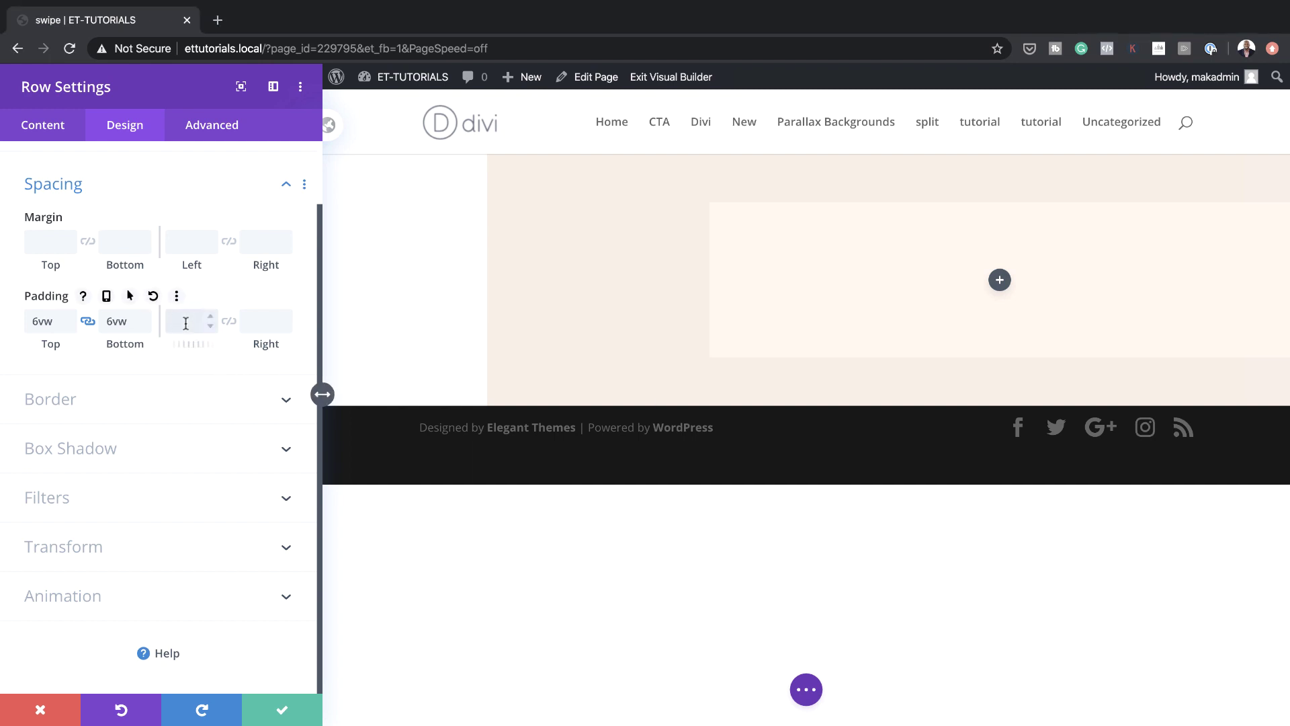
{"action": "type", "text": "5.5vw"}
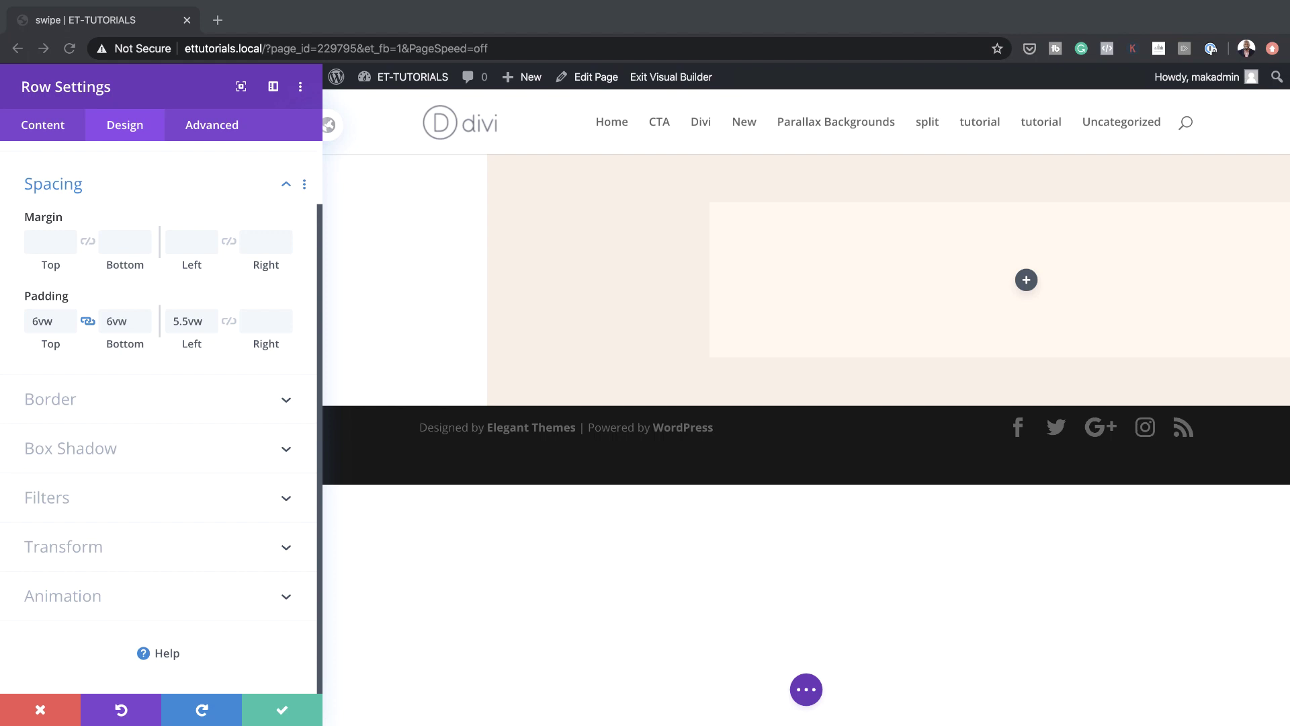
{"action": "left_click", "coordinate": [259, 322]}
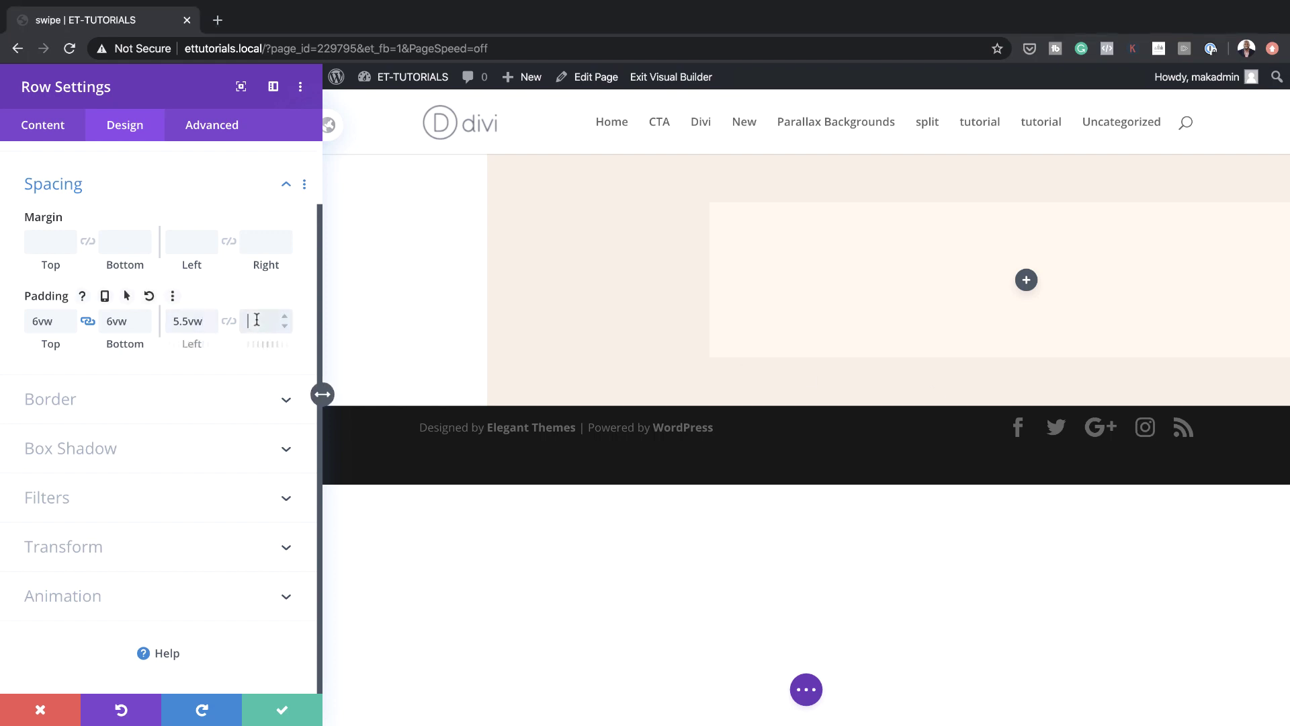
{"action": "type", "text": "25vw"}
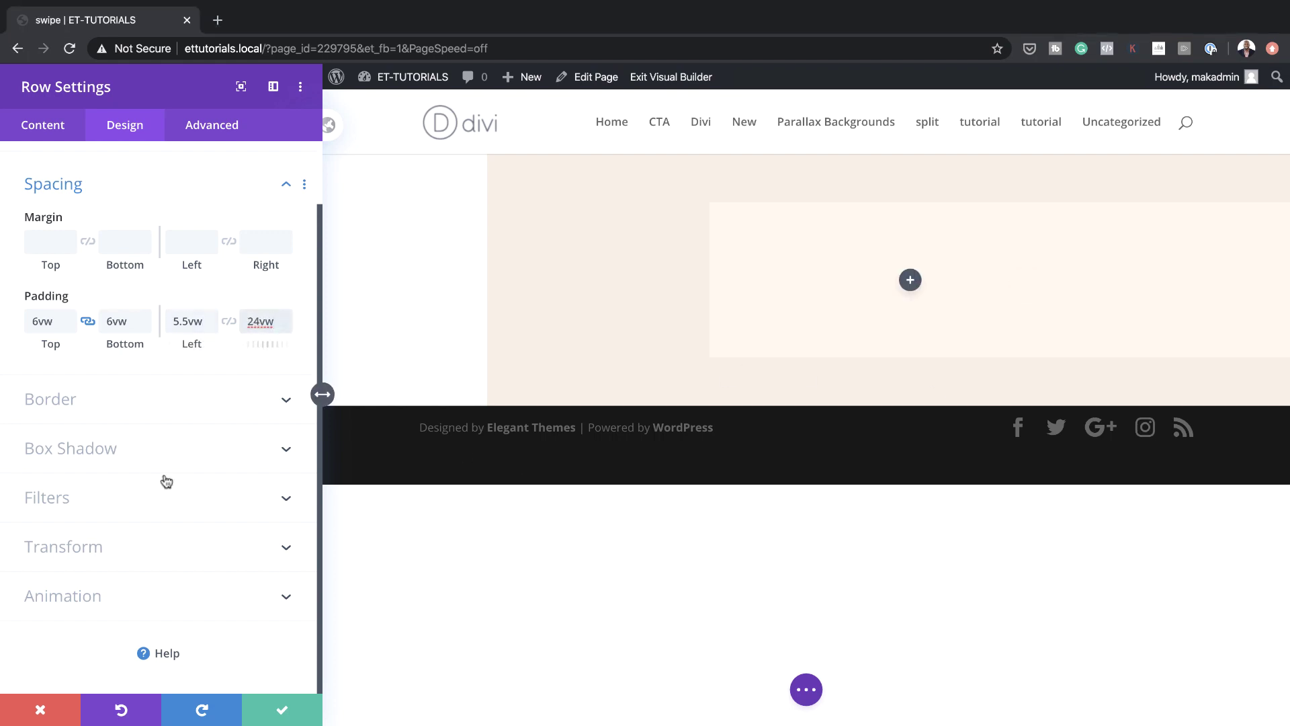
Add a 6px solid white border to the left side of the row only
{"action": "left_click", "coordinate": [105, 401]}
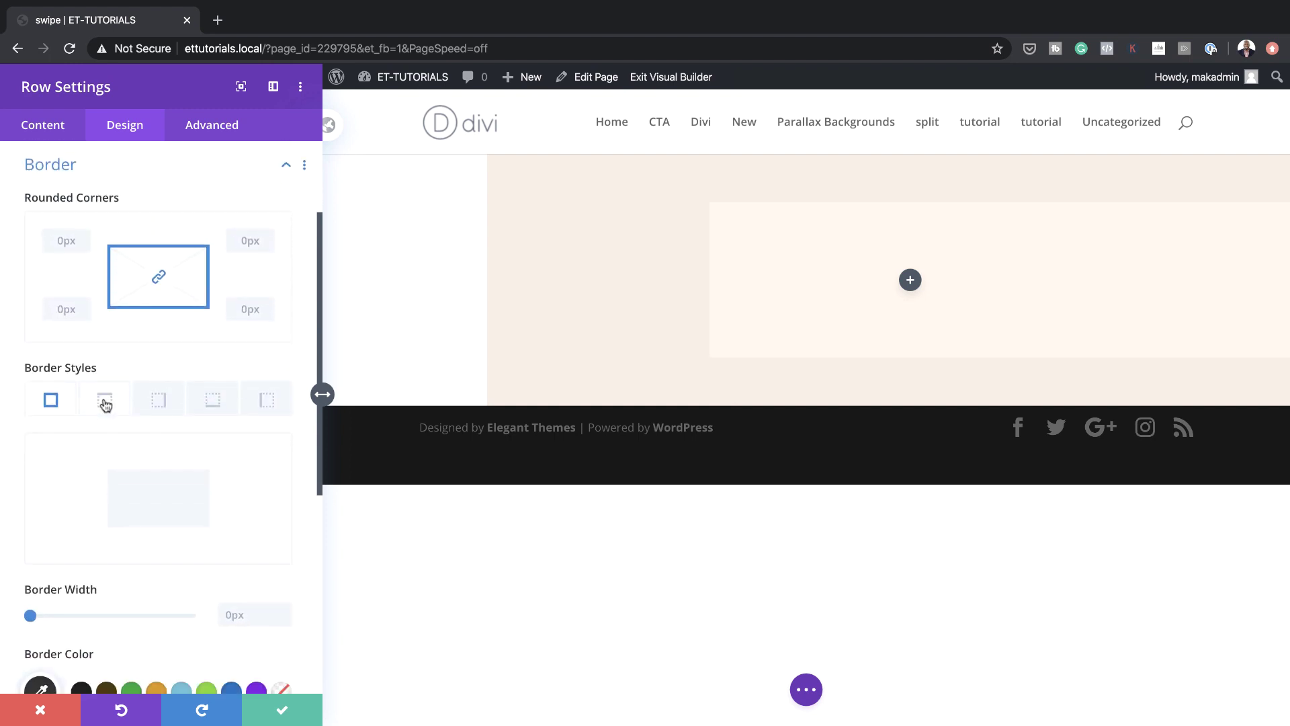
{"action": "left_click", "coordinate": [266, 401]}
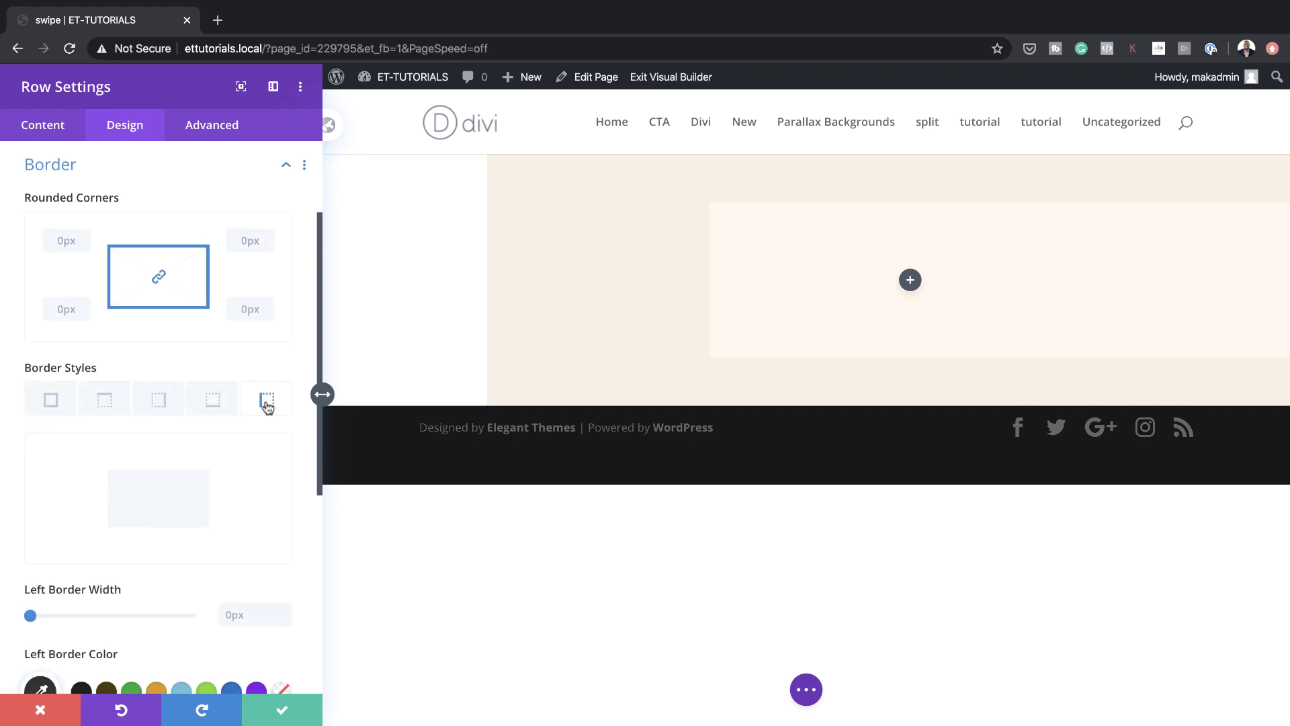
{"action": "scroll", "coordinate": [247, 471], "scroll_direction": "down", "scroll_amount": 3}
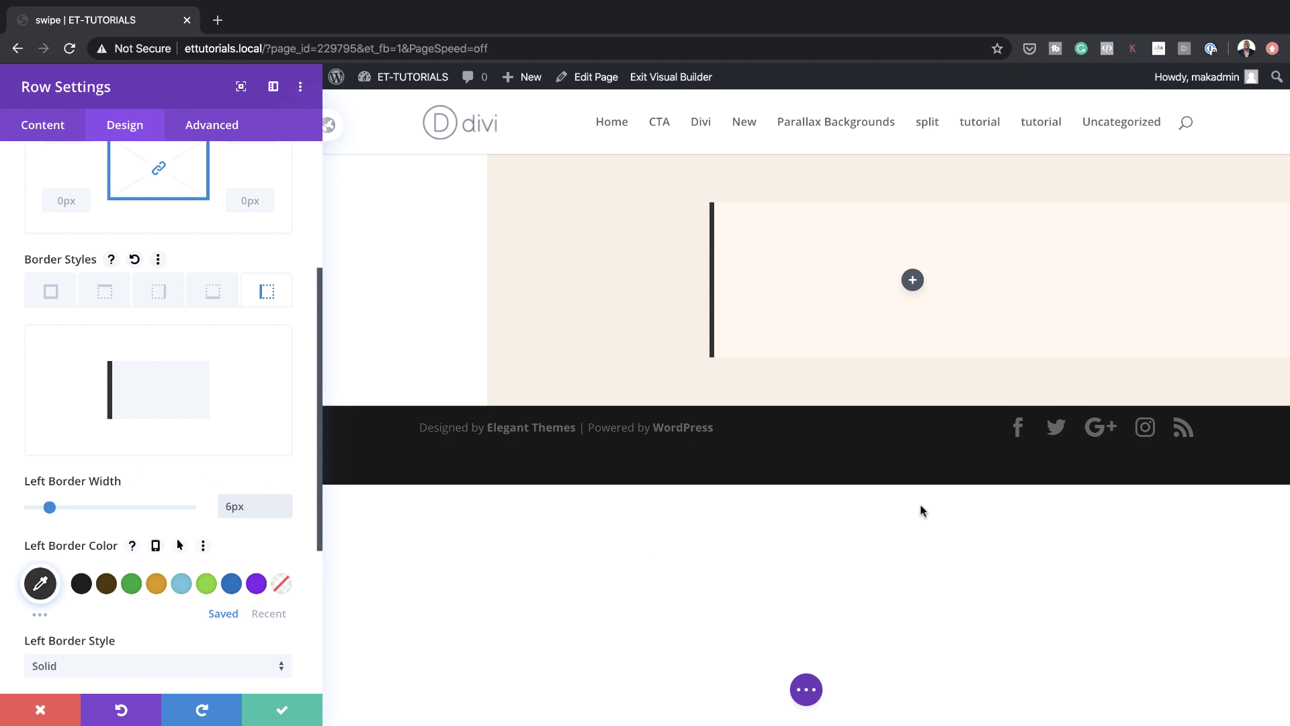
{"action": "scroll", "coordinate": [267, 593], "scroll_direction": "down", "scroll_amount": 1}
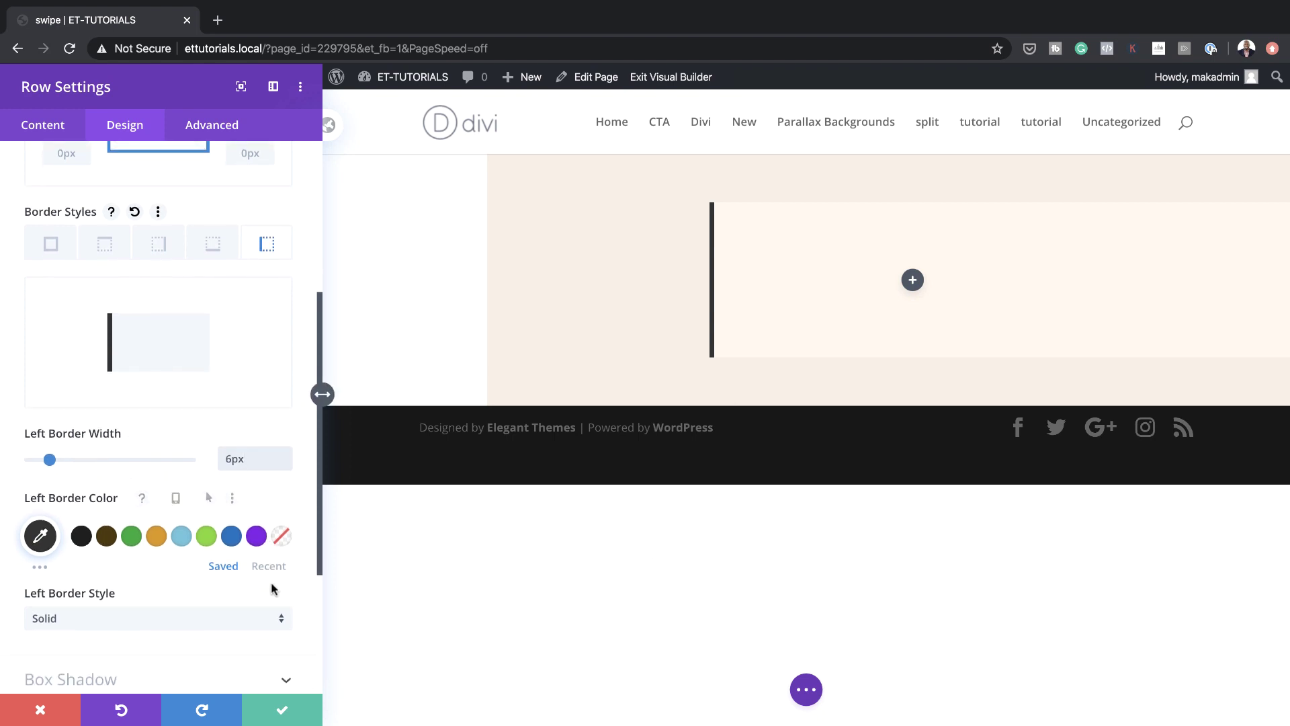
{"action": "left_click", "coordinate": [271, 568]}
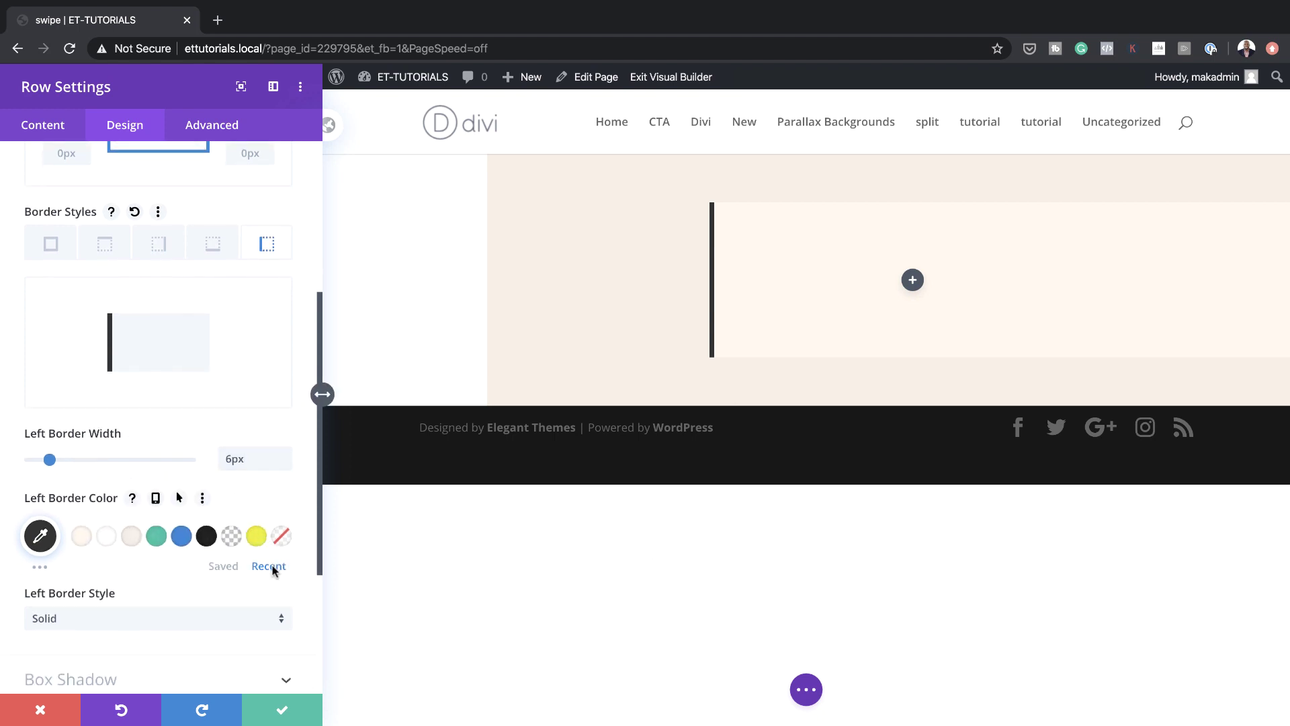
{"action": "left_click", "coordinate": [108, 538]}
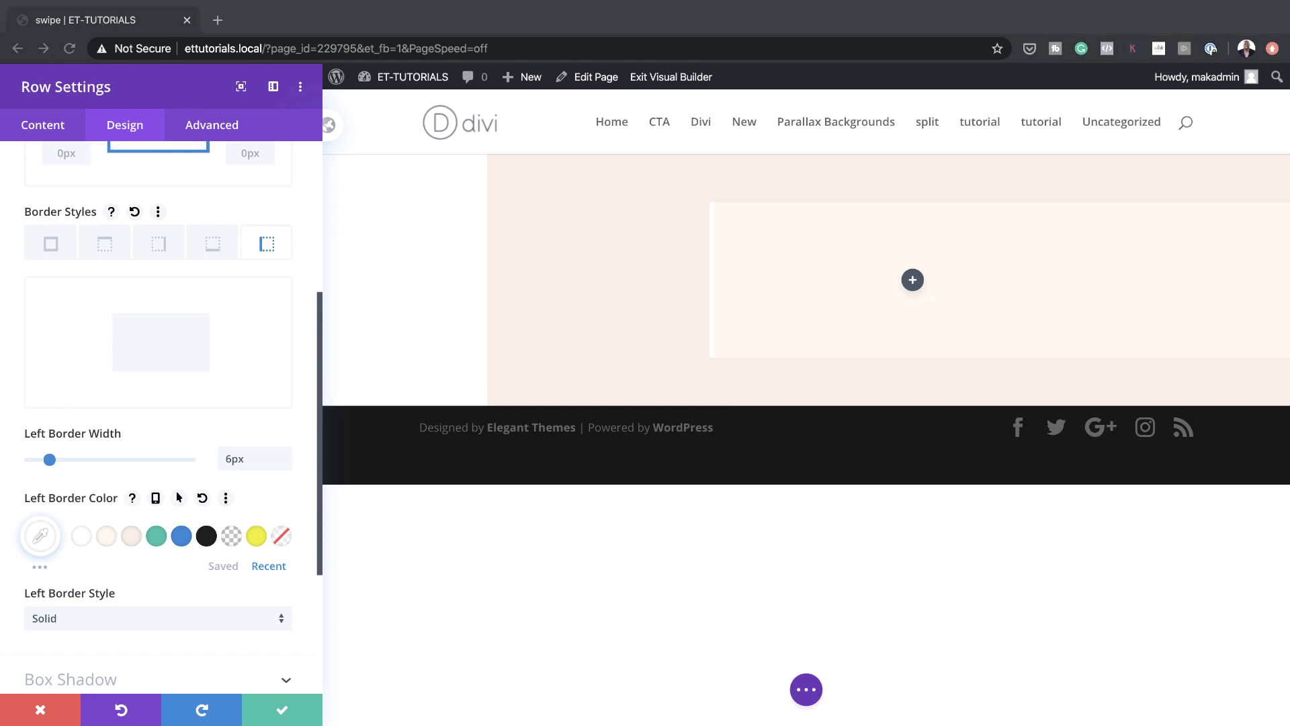
Apply the first box shadow preset, the soft all-around one, to the row with a blur strength of 100px
{"action": "scroll", "coordinate": [176, 526], "scroll_direction": "down", "scroll_amount": 3}
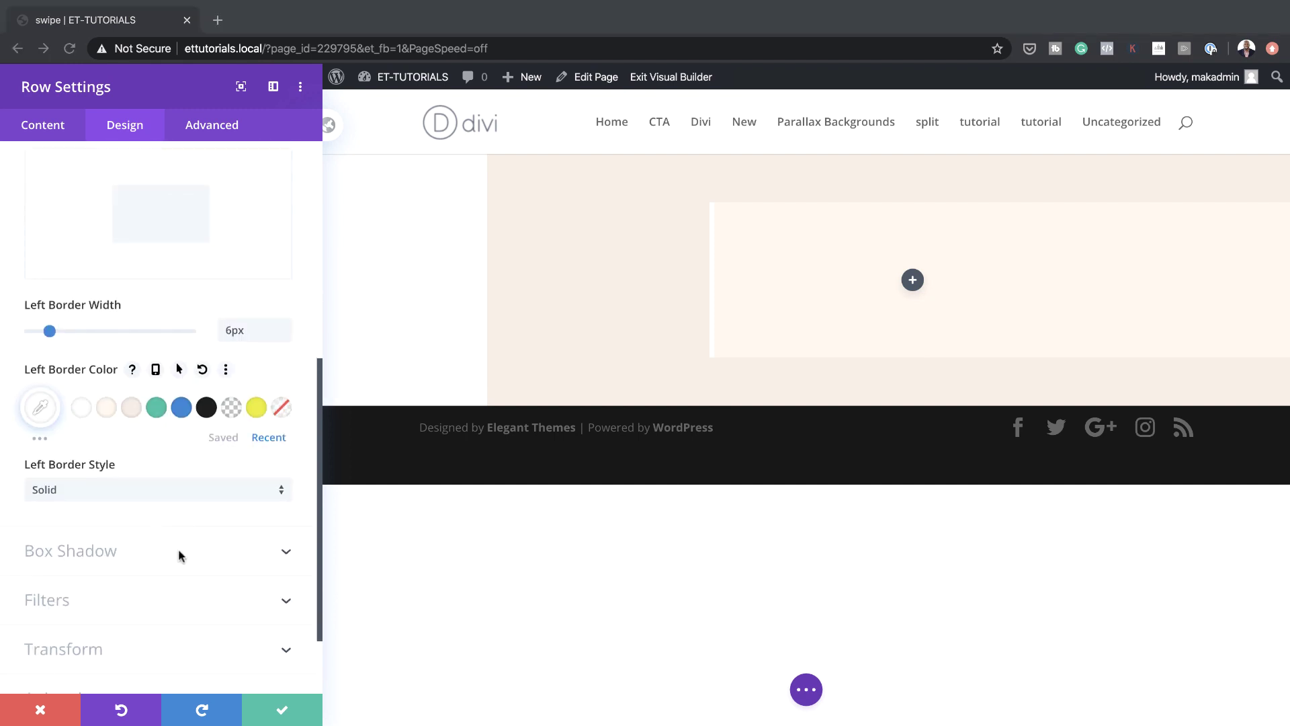
{"action": "left_click", "coordinate": [155, 552]}
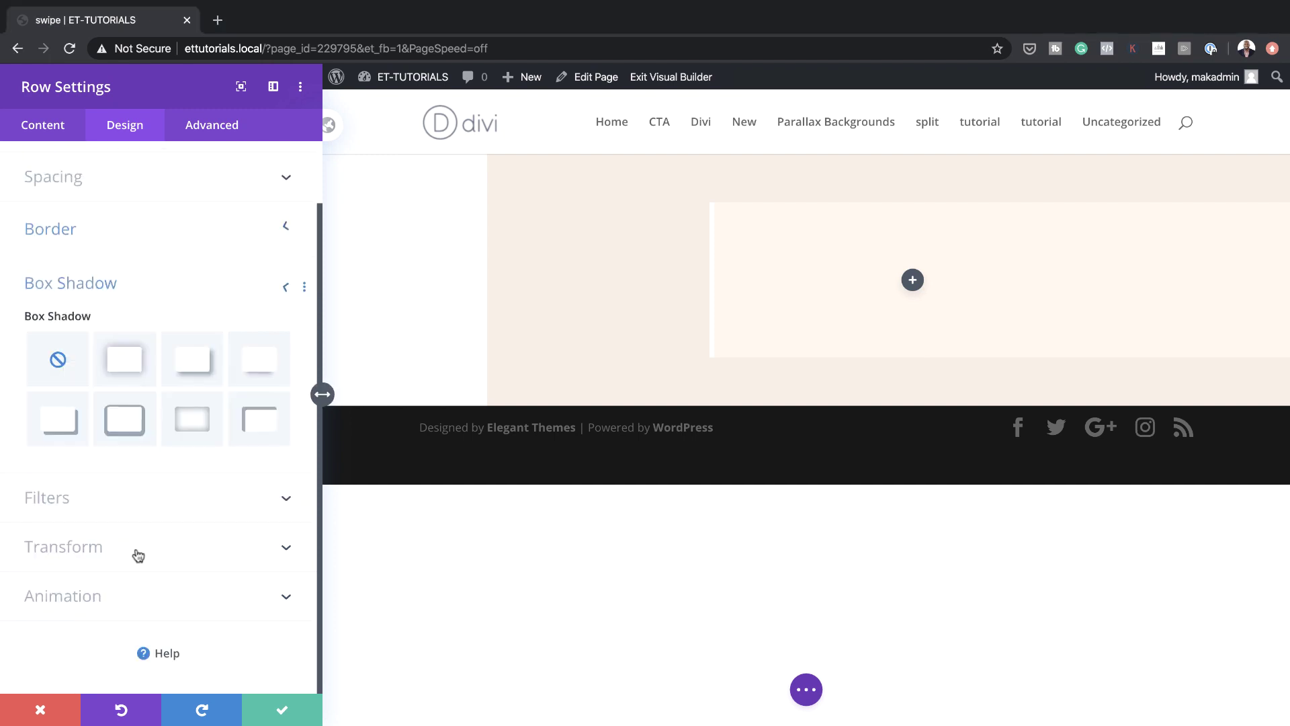
{"action": "left_click", "coordinate": [123, 364]}
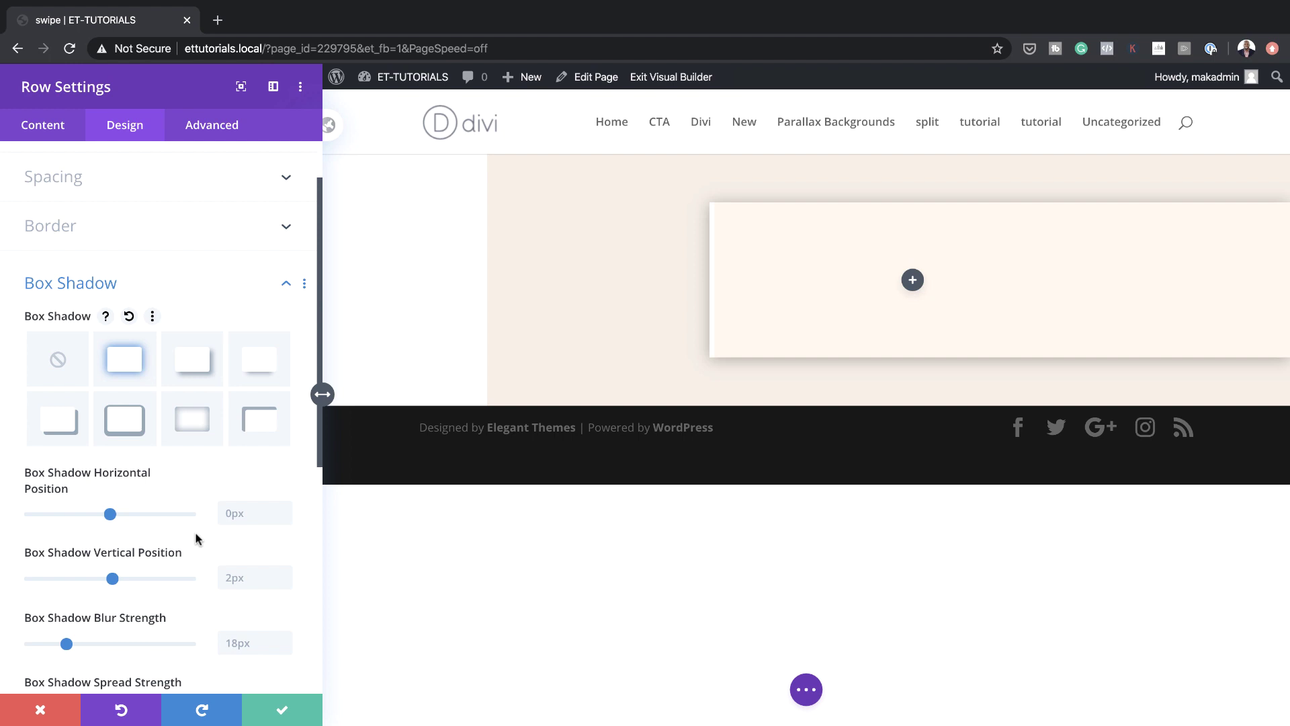
{"action": "scroll", "coordinate": [196, 538], "scroll_direction": "down", "scroll_amount": 1}
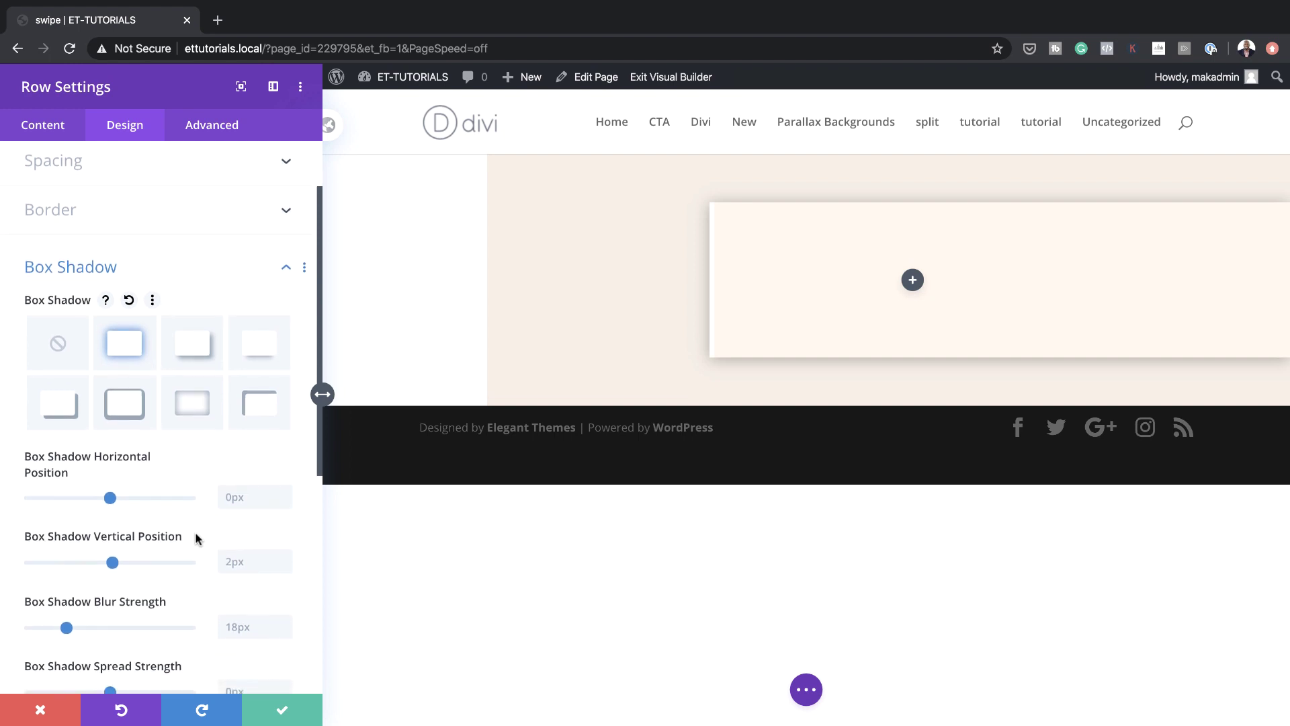
{"action": "scroll", "coordinate": [196, 537], "scroll_direction": "down", "scroll_amount": 3}
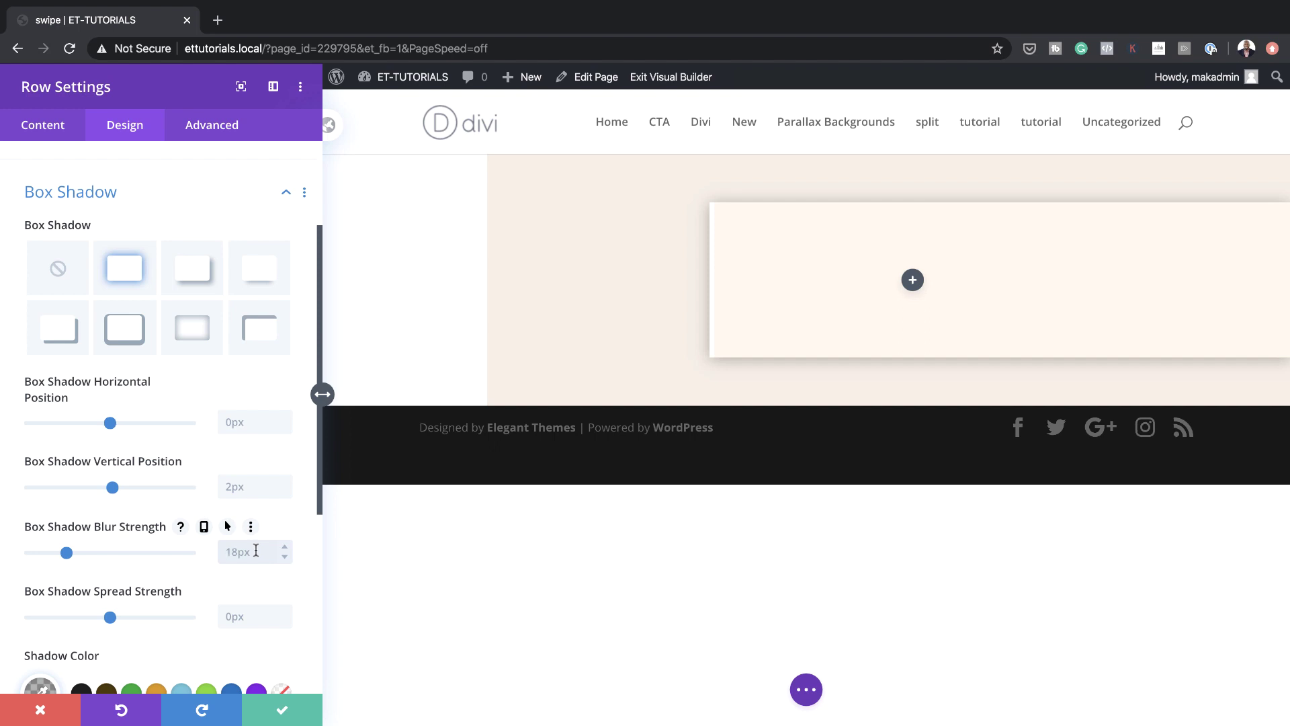
{"action": "left_click", "coordinate": [256, 550]}
{"action": "type", "text": "100px"}
{"action": "scroll", "coordinate": [254, 555], "scroll_direction": "down", "scroll_amount": 3}
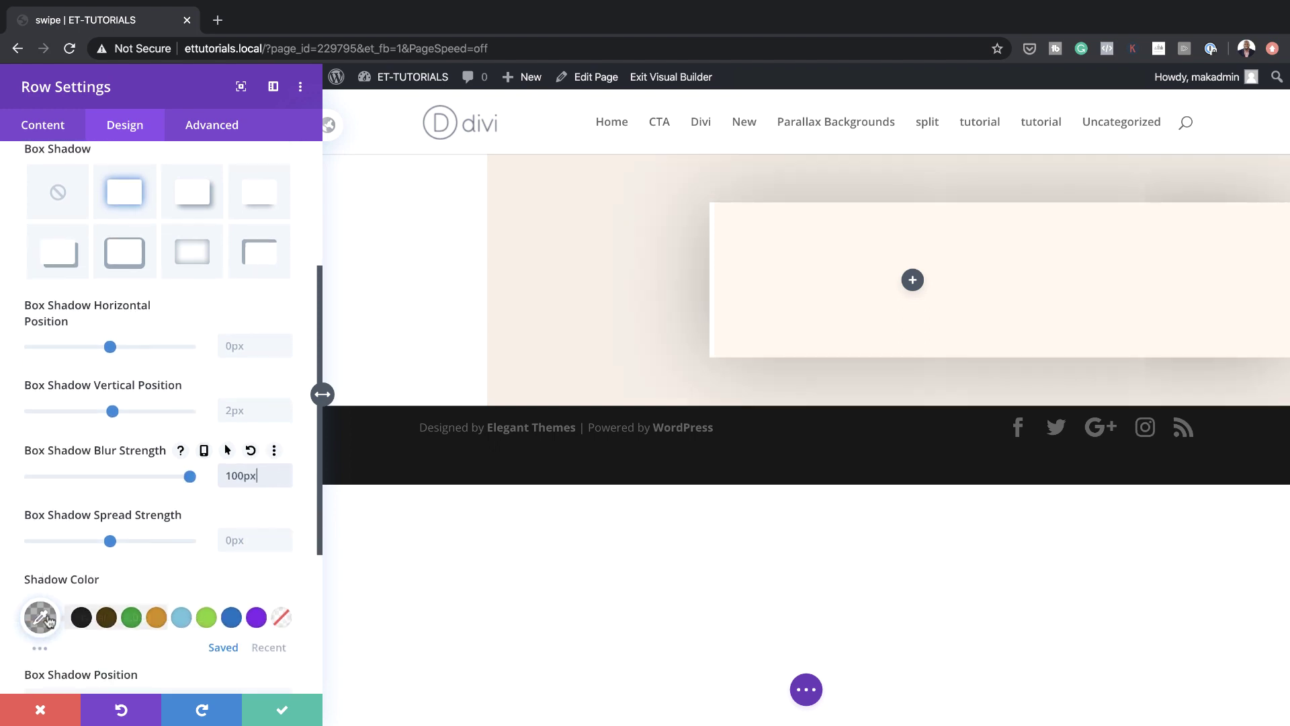
Set the row's box shadow color to rgba(0,0,0,0.22)
{"action": "left_click", "coordinate": [44, 615]}
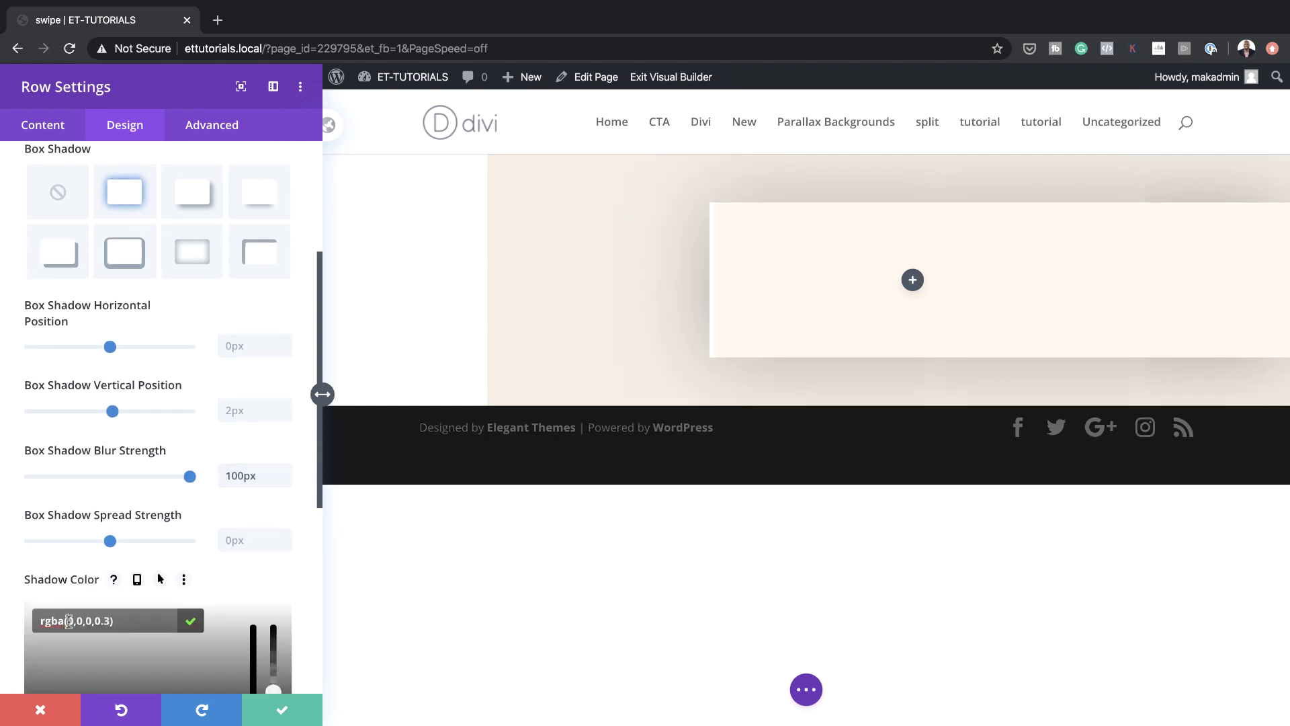
{"action": "left_click_drag", "start_coordinate": [93, 616], "coordinate": [109, 615]}
{"action": "type", "text": "0,0,0,0.22"}
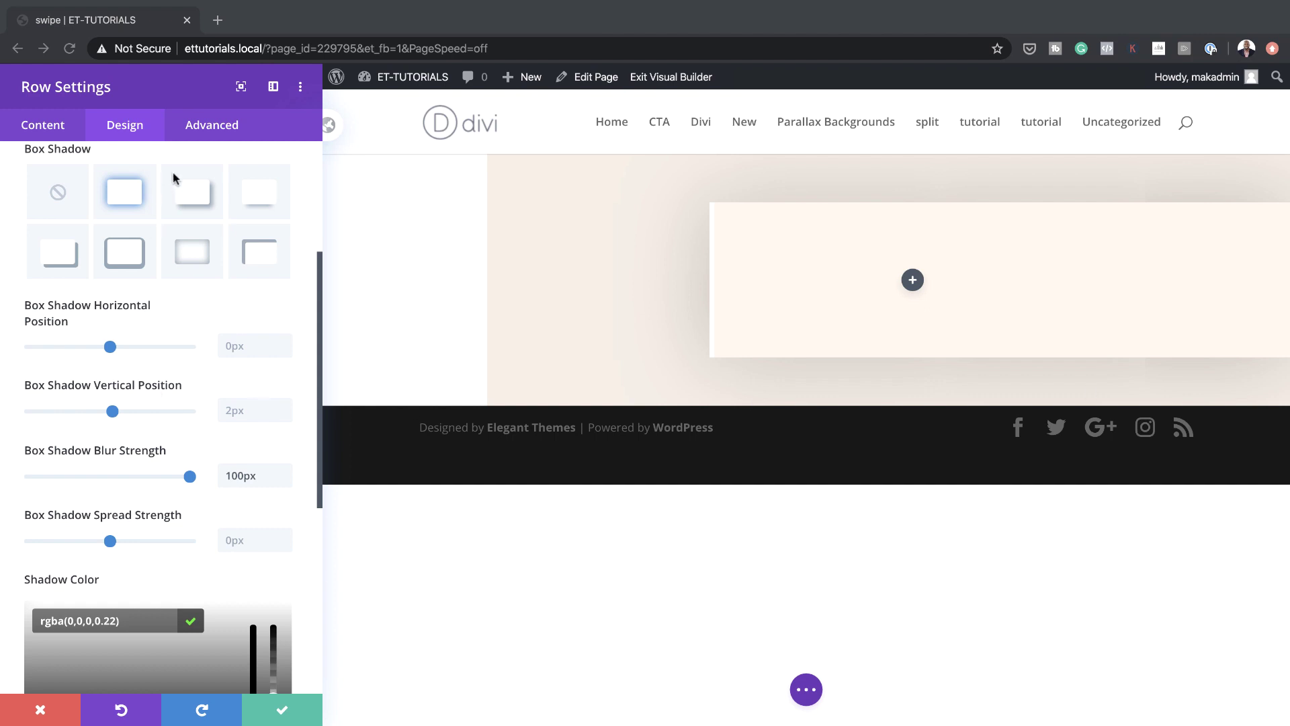
Assign the CSS class swipe-scrollbar to the row
{"action": "left_click", "coordinate": [212, 127]}
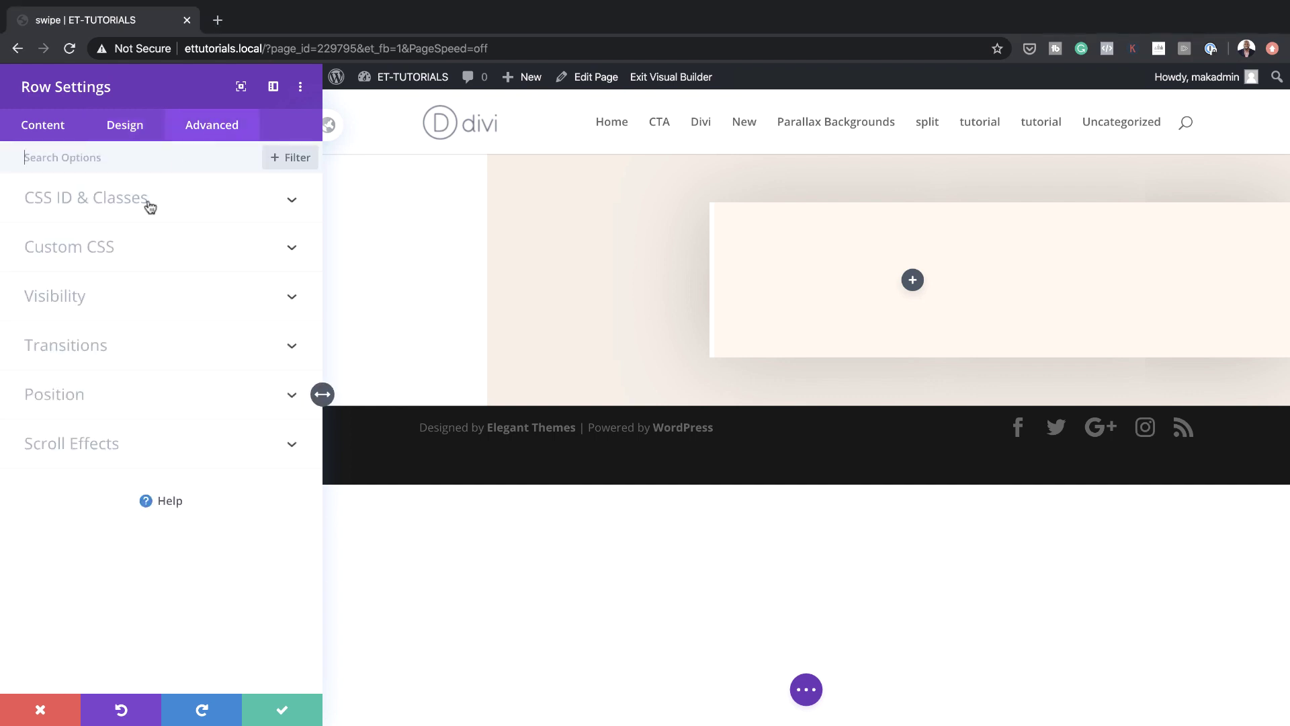
{"action": "left_click", "coordinate": [144, 202]}
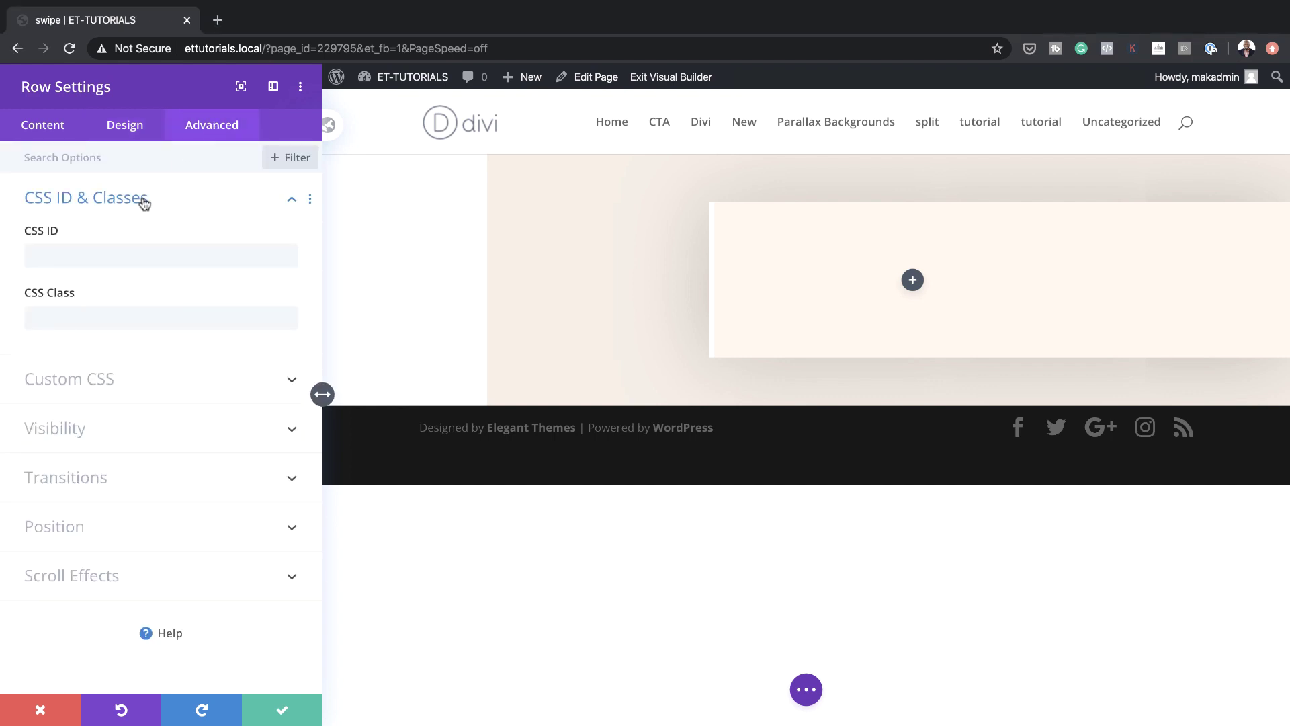
{"action": "left_click", "coordinate": [89, 317]}
{"action": "type", "text": "swipe-scrollbar"}
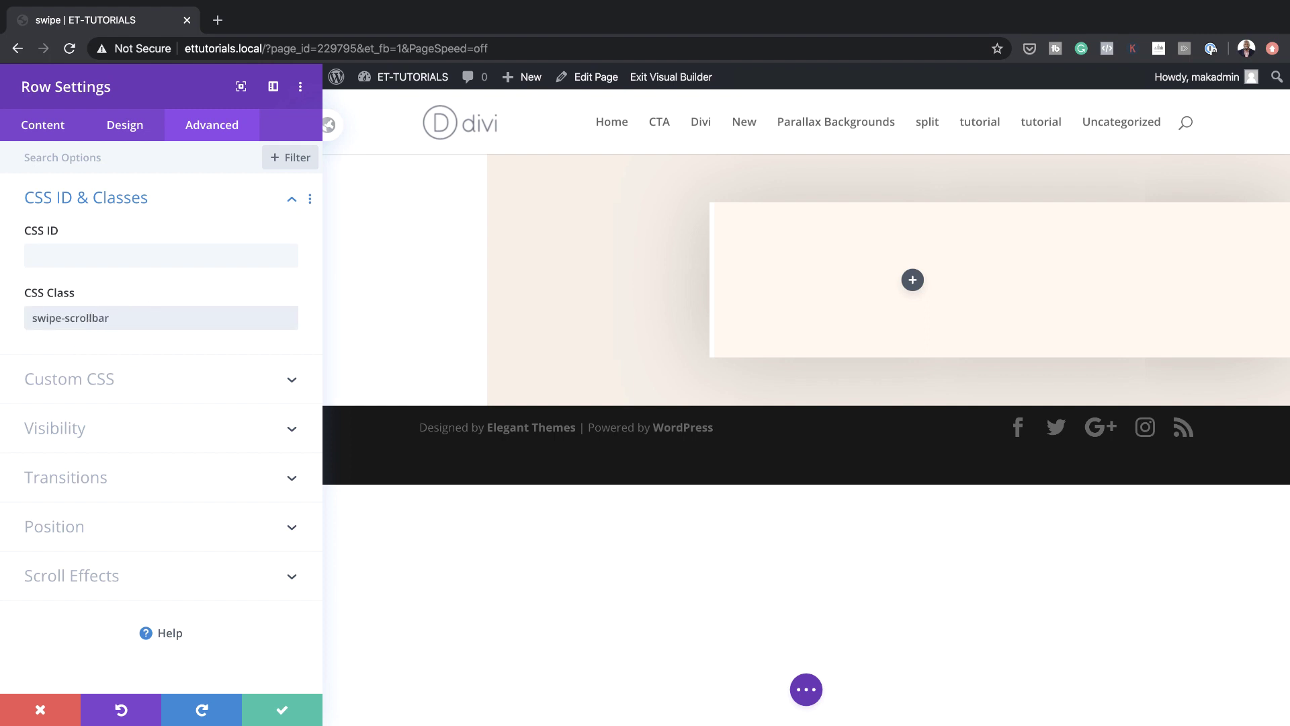
Add custom CSS to the row's main element: display: grid; grid-template-columns: repeat(6, 100%); grid-column-gap: 2vw;
{"action": "key", "text": "super+Tab"}
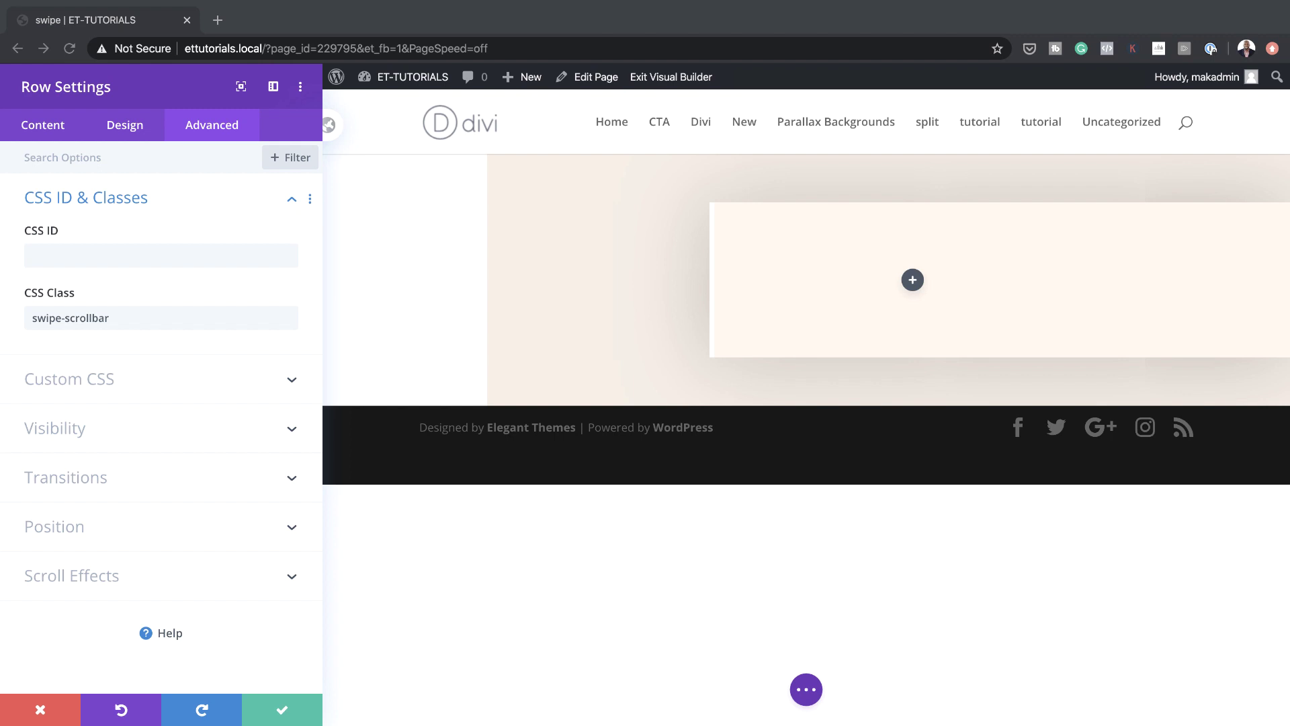
{"action": "key", "text": "super+Tab"}
{"action": "left_click", "coordinate": [130, 376]}
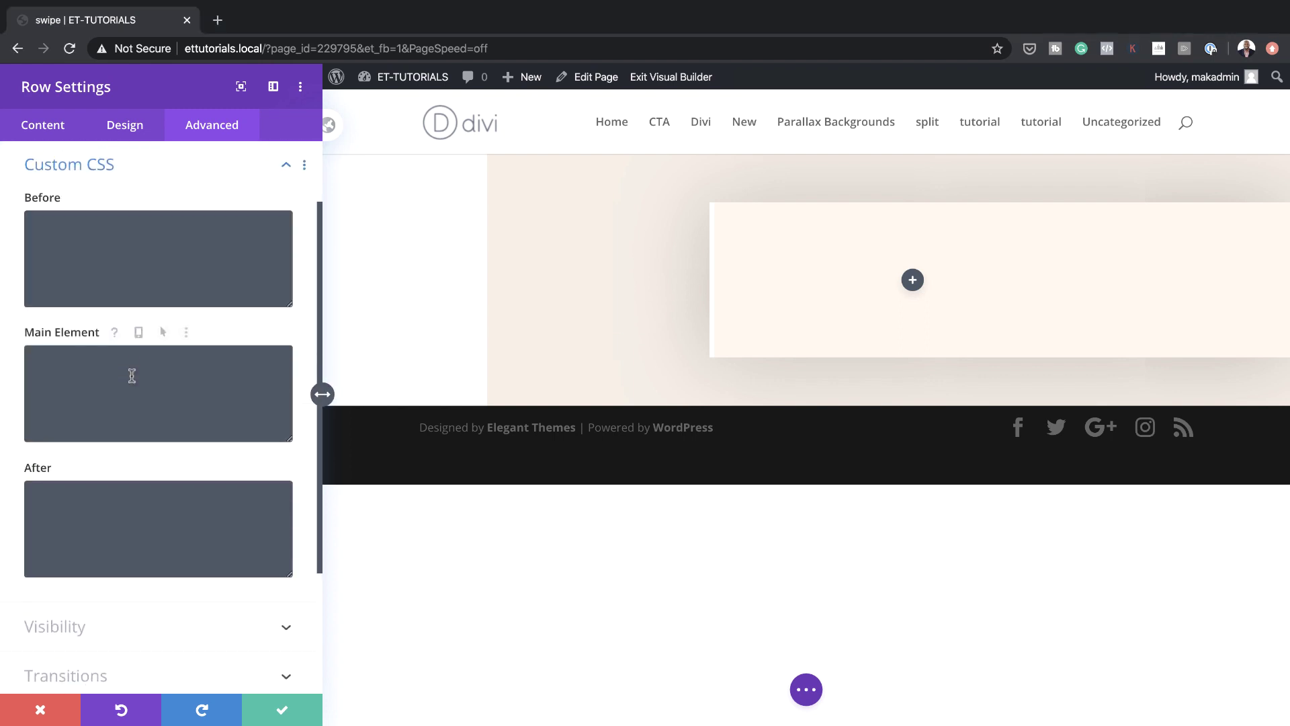
{"action": "left_click", "coordinate": [131, 373]}
{"action": "type", "text": "display: grid; grid-template-columns: repeat(6, 100%); grid-column-gap: 2vw;"}
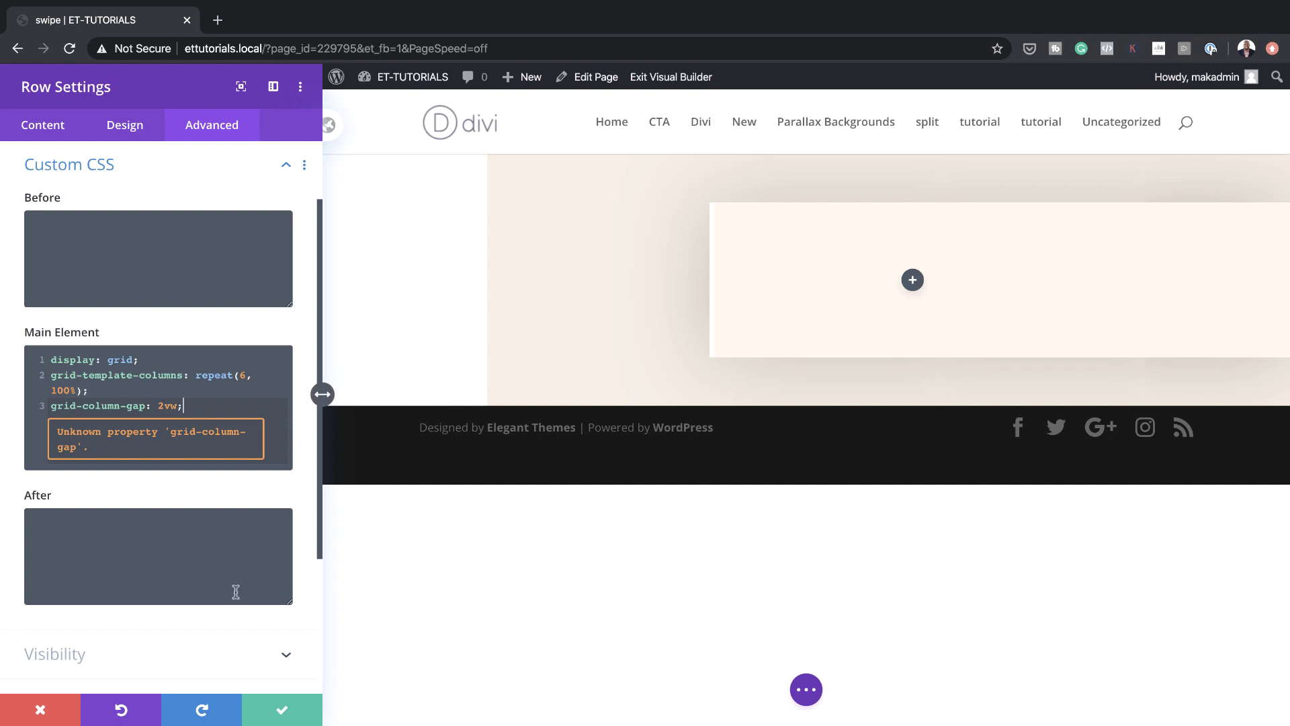
Set the row's horizontal overflow to Scroll and its vertical overflow to Hidden
{"action": "scroll", "coordinate": [244, 602], "scroll_direction": "down", "scroll_amount": 3}
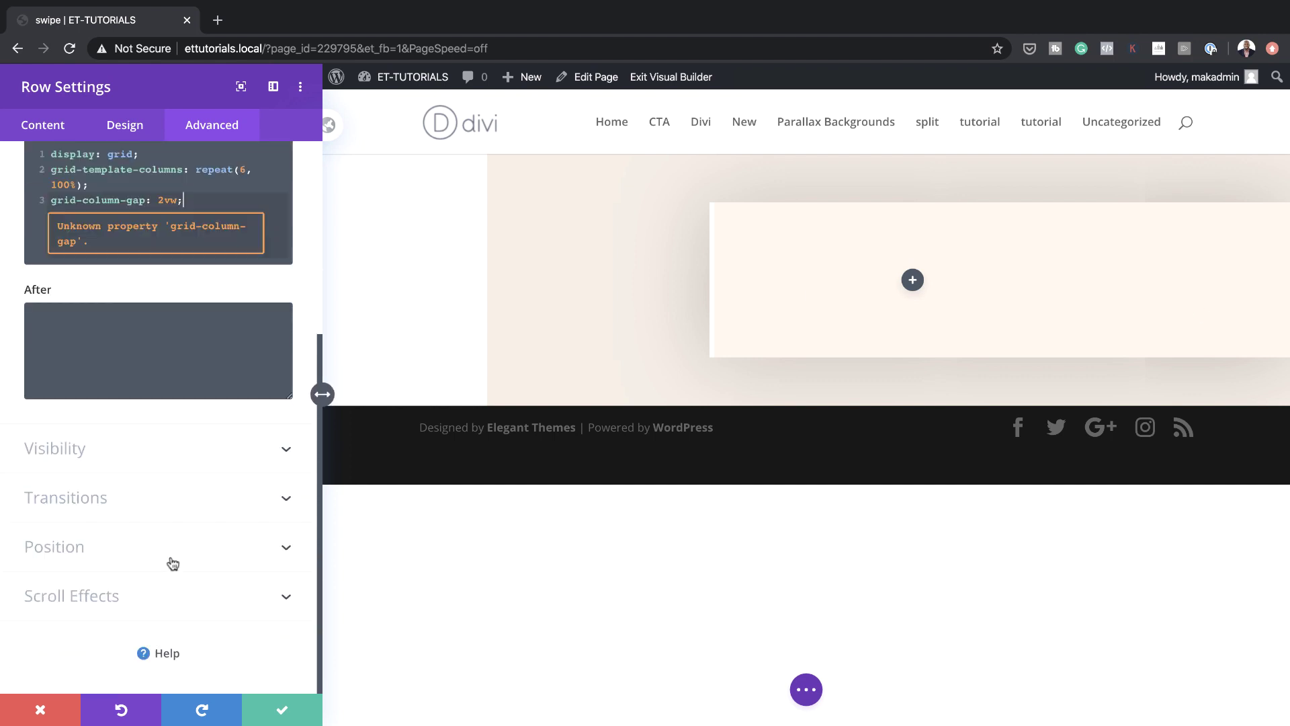
{"action": "left_click", "coordinate": [108, 448]}
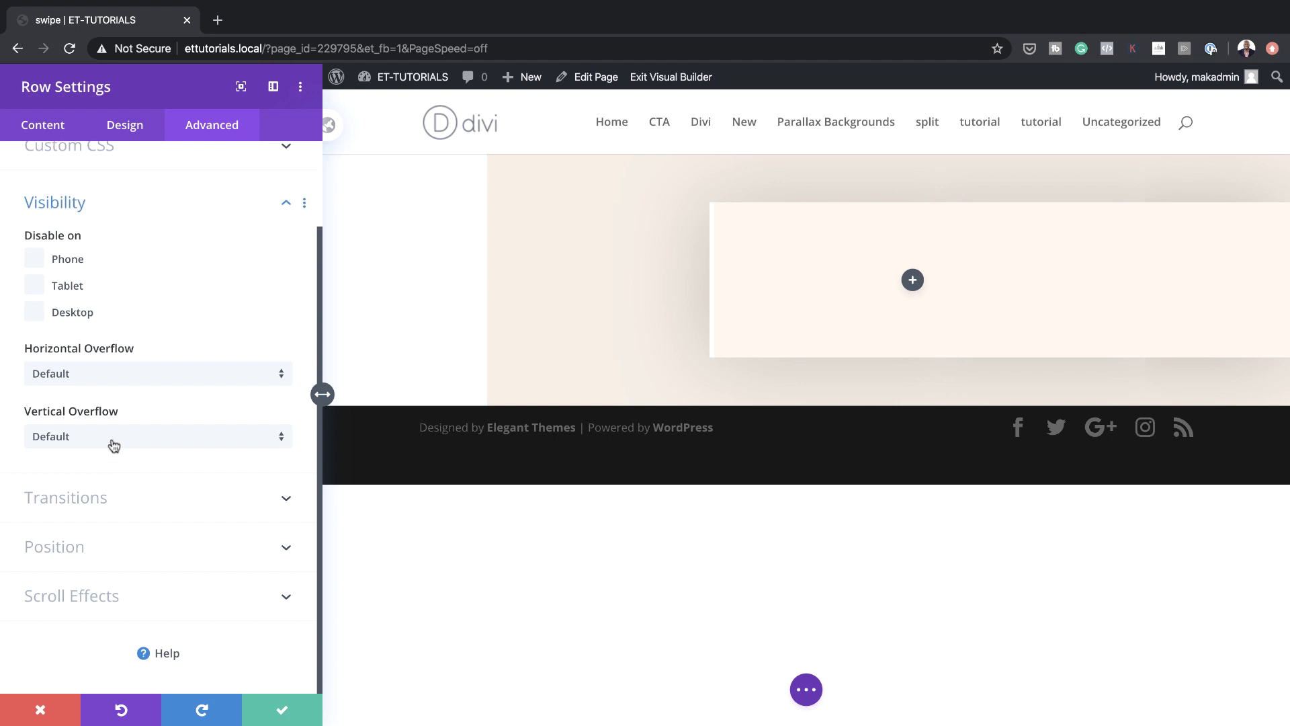
{"action": "left_click", "coordinate": [202, 378]}
{"action": "left_click", "coordinate": [191, 440]}
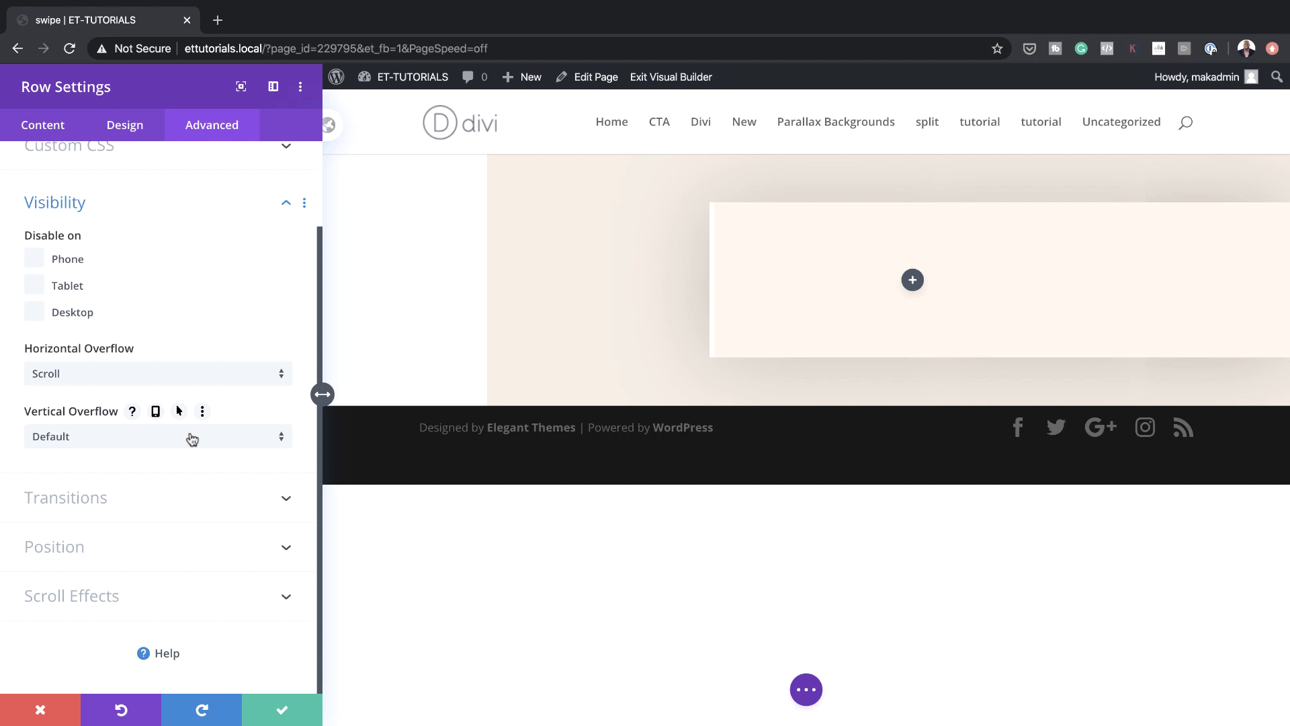
{"action": "left_click", "coordinate": [192, 440]}
{"action": "left_click", "coordinate": [185, 531]}
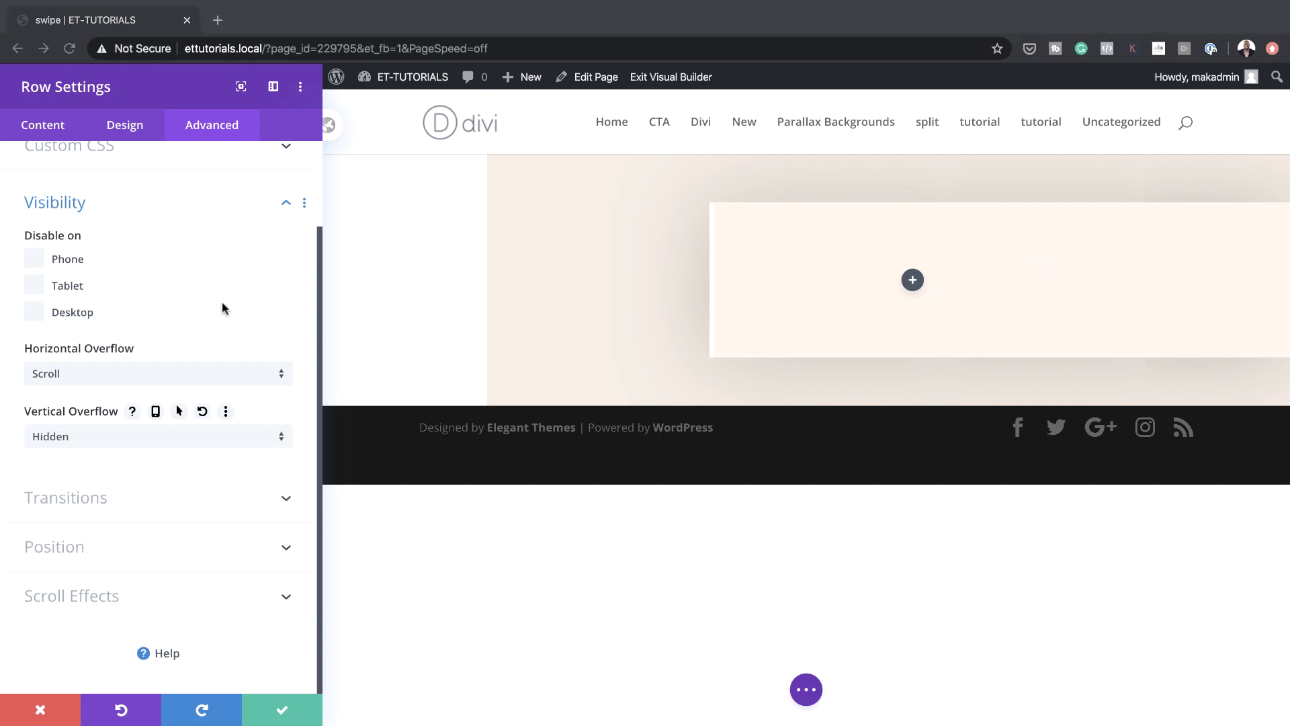
Add a background gradient to the row's column and set its first color to rgba(245,237,229,0.91)
{"action": "scroll", "coordinate": [246, 316], "scroll_direction": "up", "scroll_amount": 2}
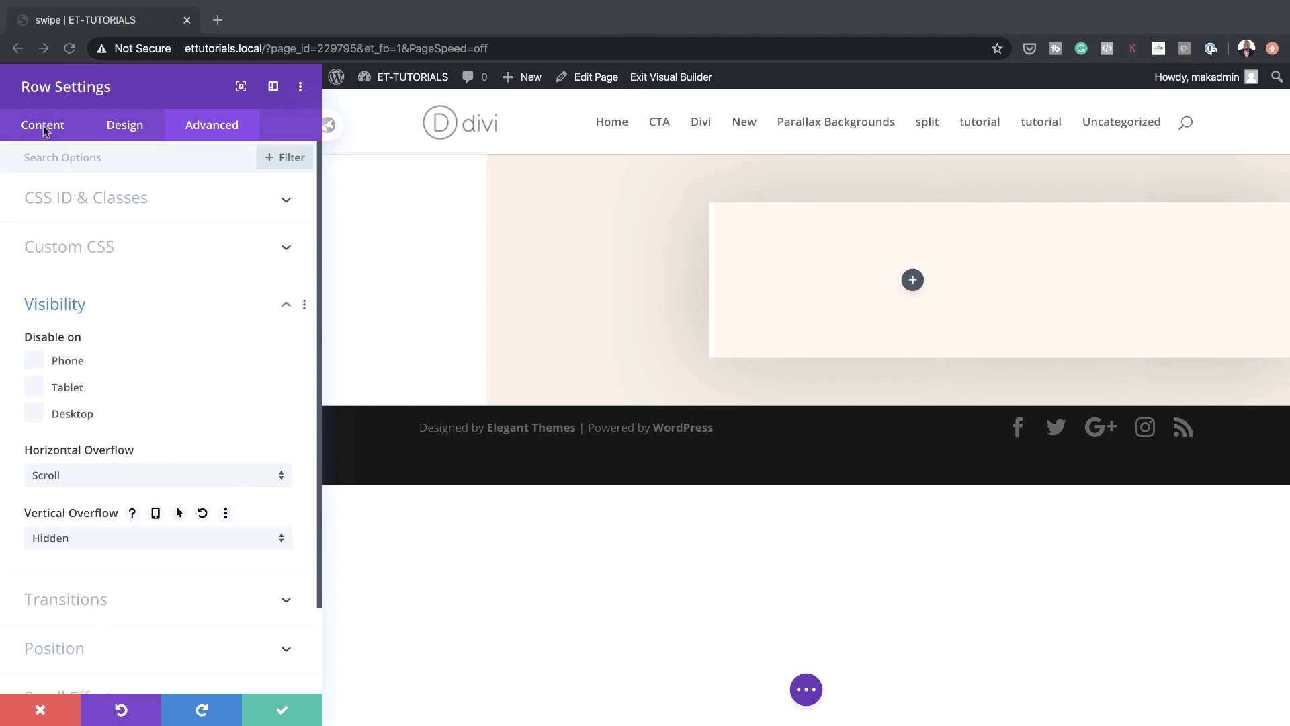
{"action": "left_click", "coordinate": [44, 127]}
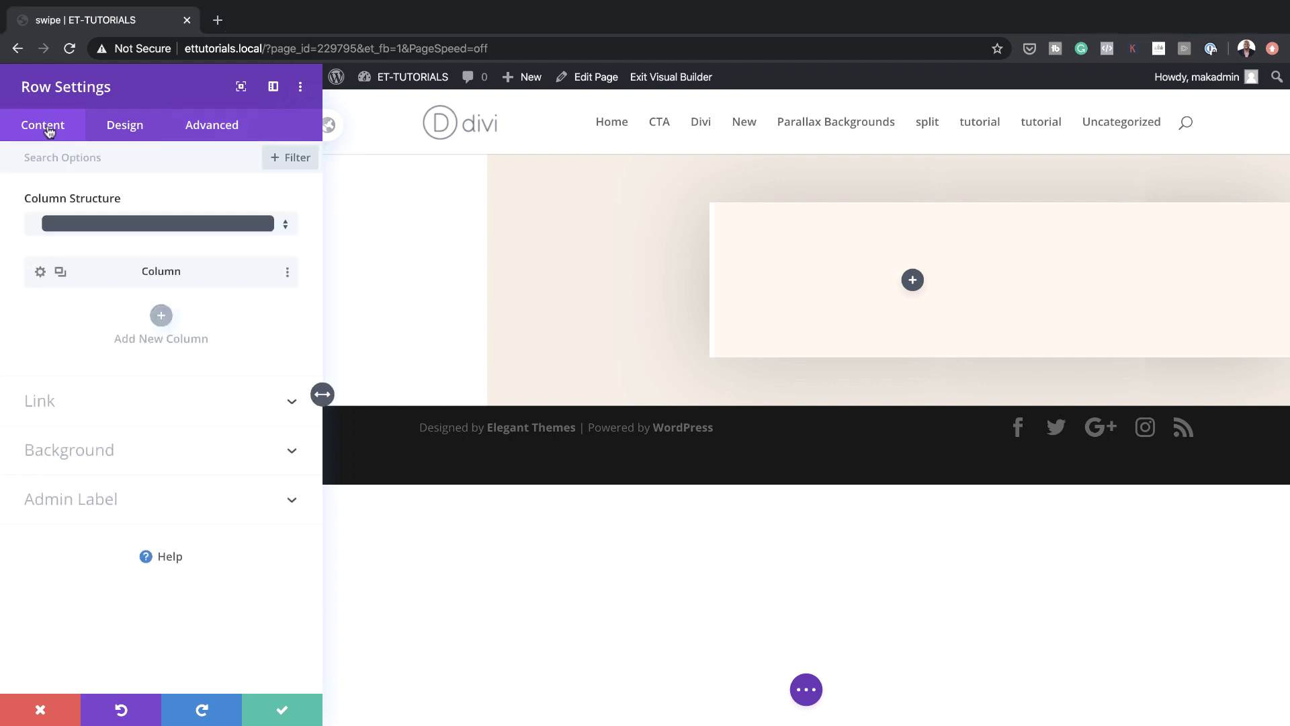
{"action": "left_click", "coordinate": [39, 273]}
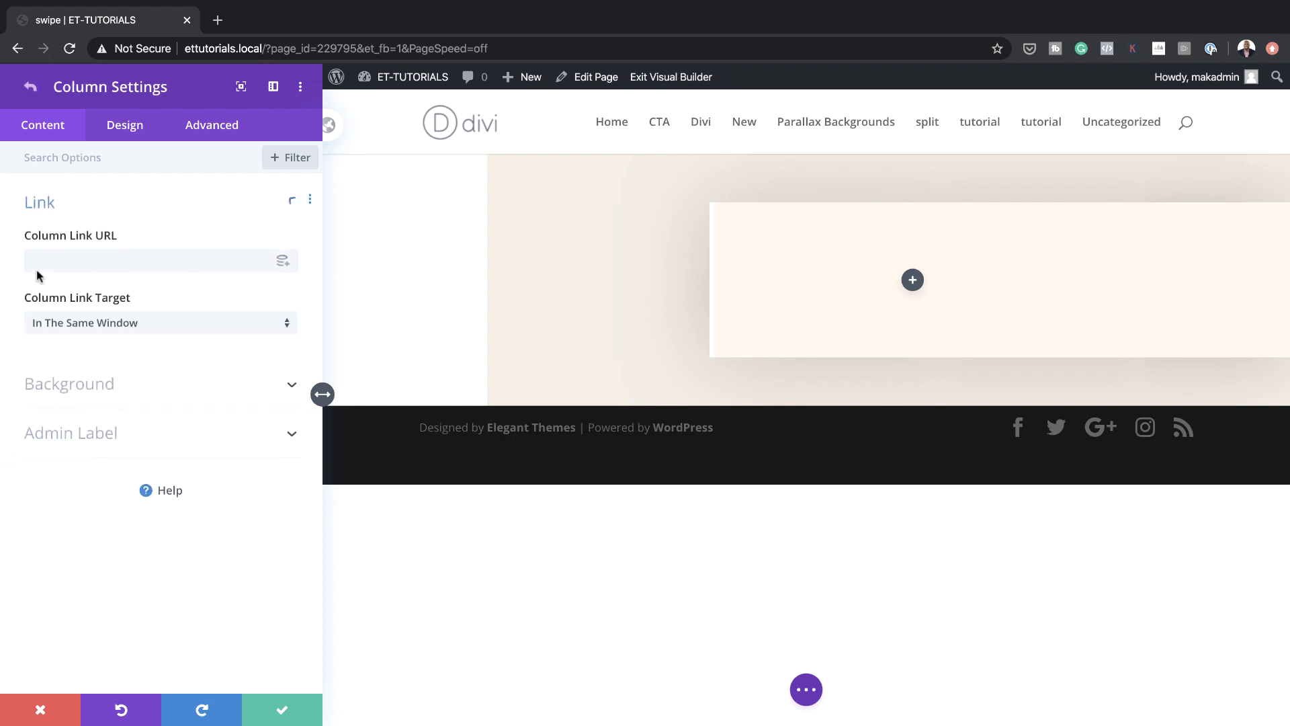
{"action": "left_click", "coordinate": [83, 382]}
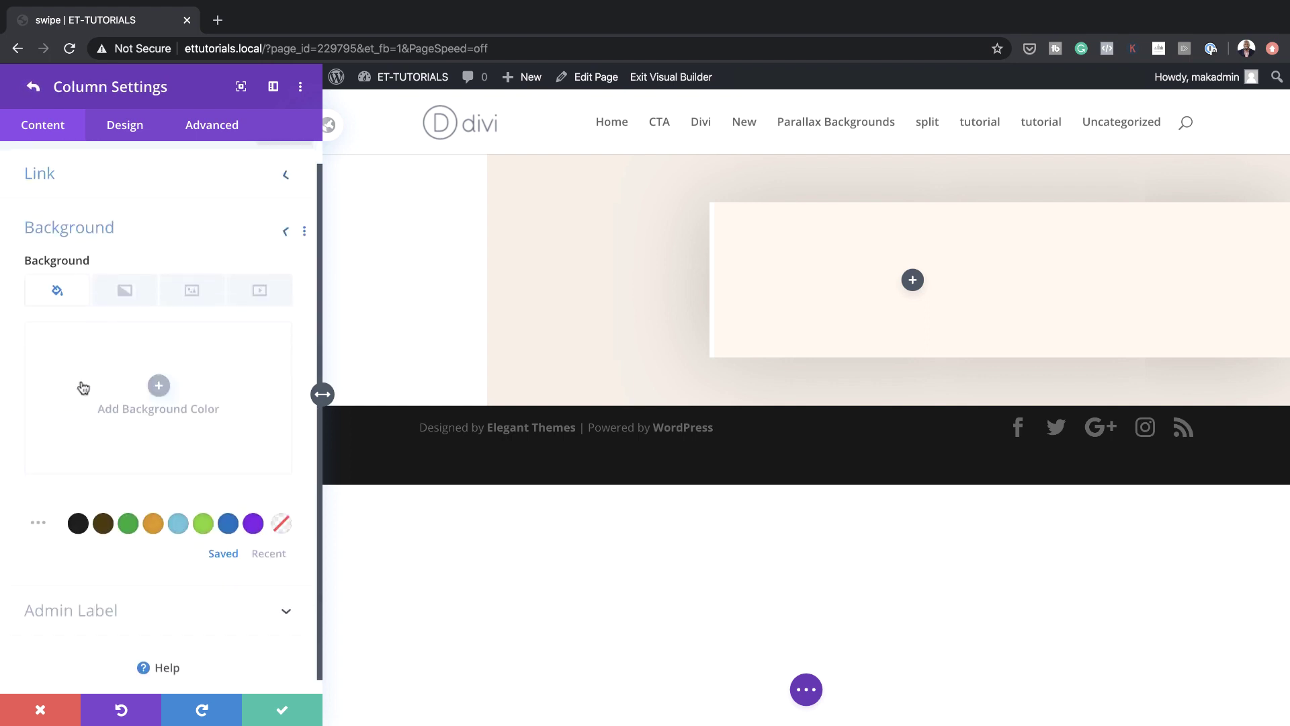
{"action": "left_click", "coordinate": [133, 307]}
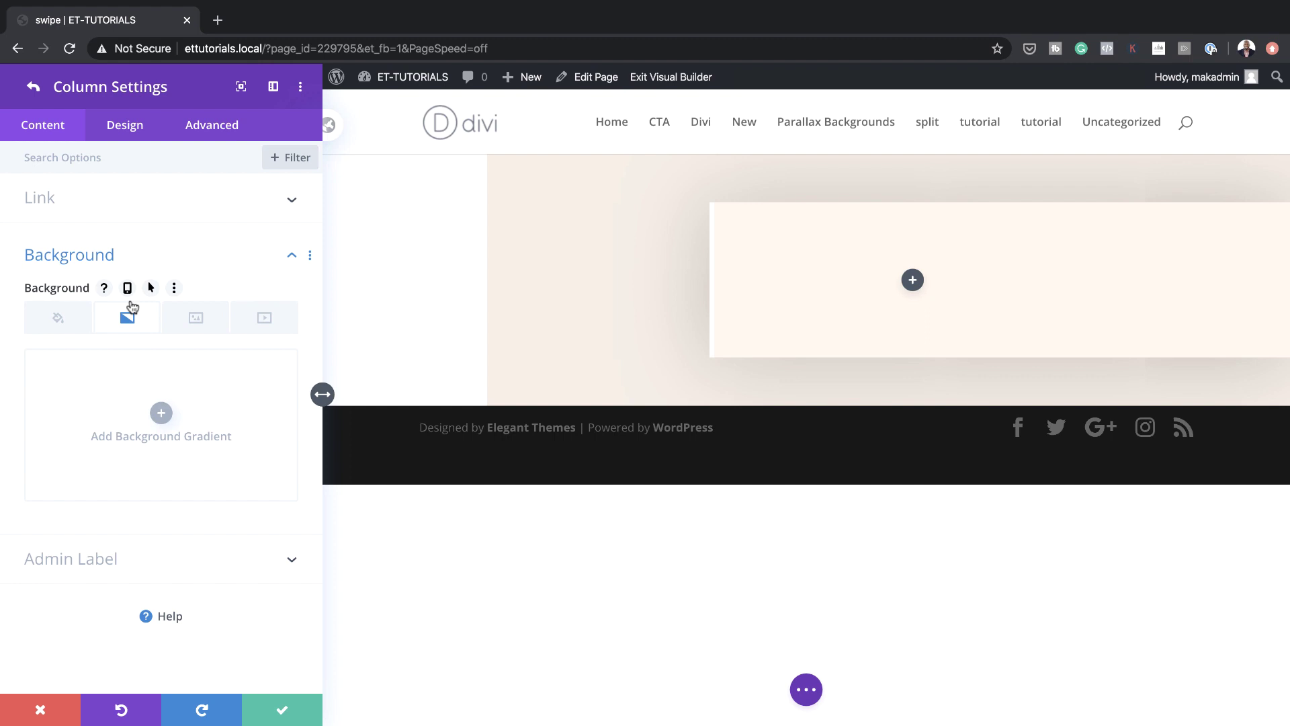
{"action": "left_click", "coordinate": [162, 415]}
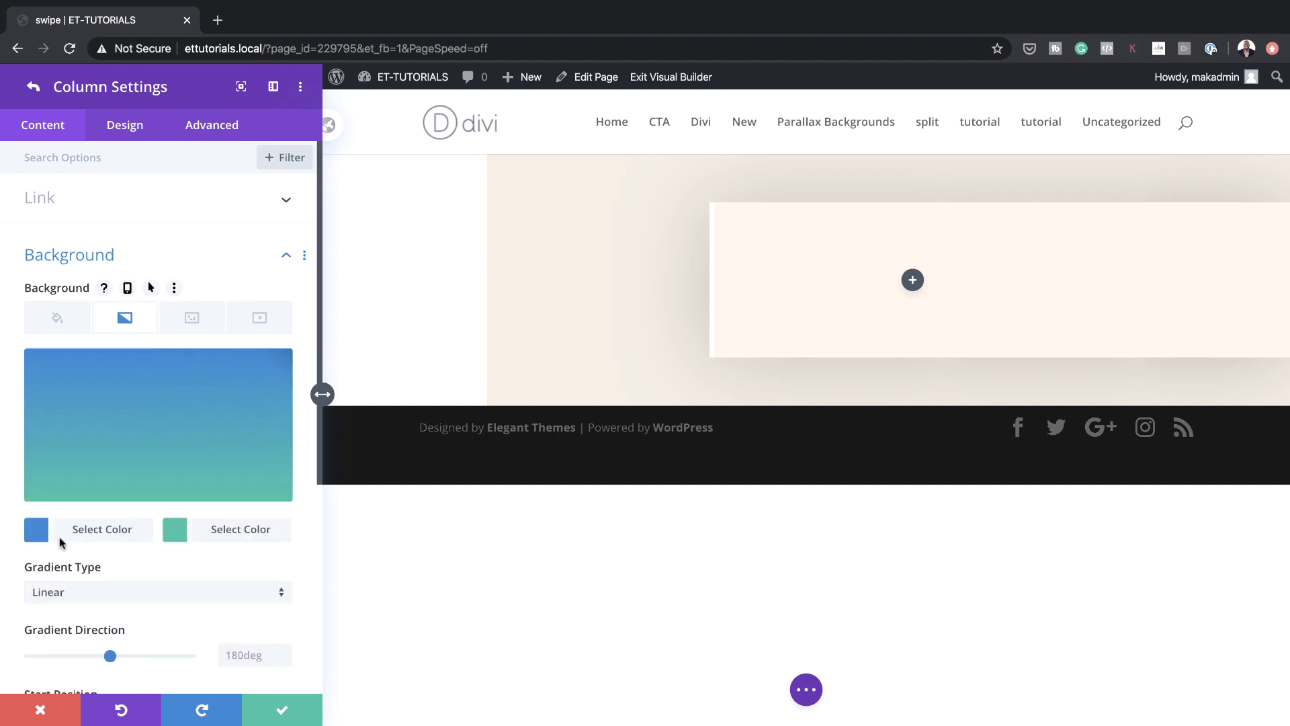
{"action": "left_click", "coordinate": [40, 534]}
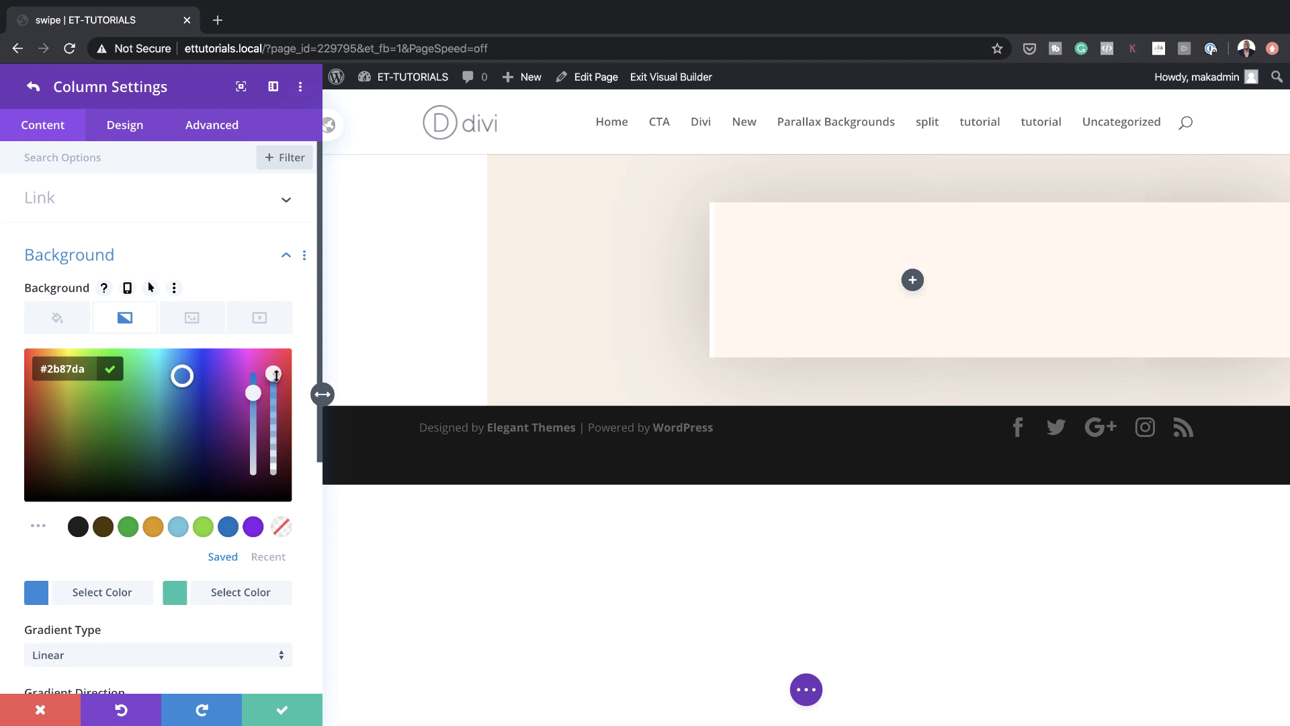
{"action": "left_click_drag", "start_coordinate": [277, 380], "coordinate": [275, 417]}
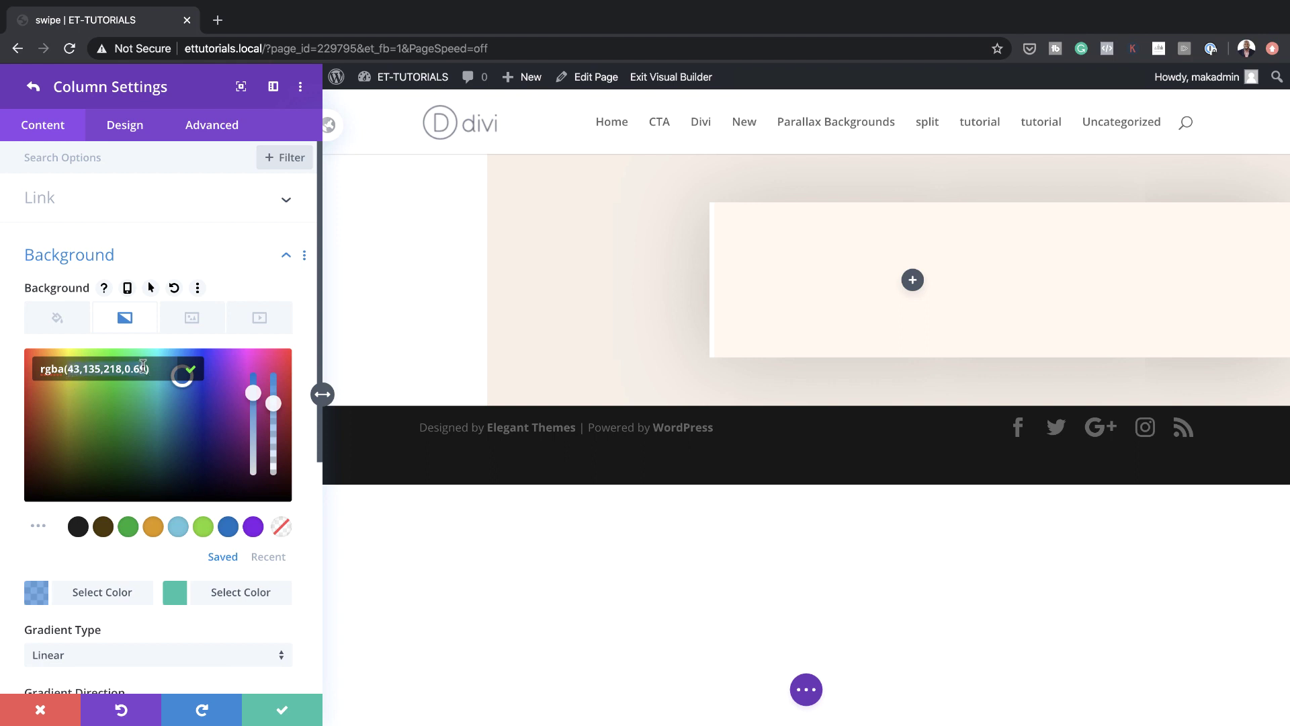
{"action": "key", "text": "super+a"}
{"action": "type", "text": "rgba(245,237,229,0.91)"}
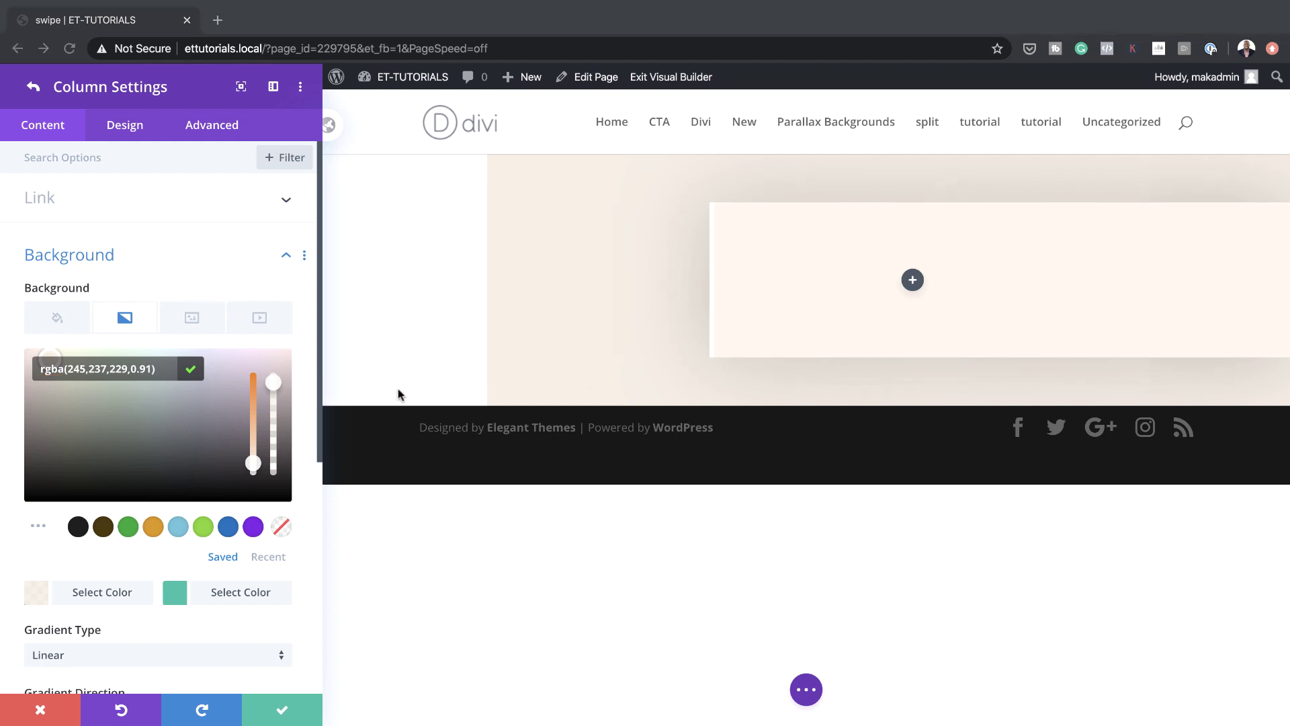
Set the second color of the column's background gradient to rgba(219,34,65,0.84)
{"action": "left_click", "coordinate": [176, 598]}
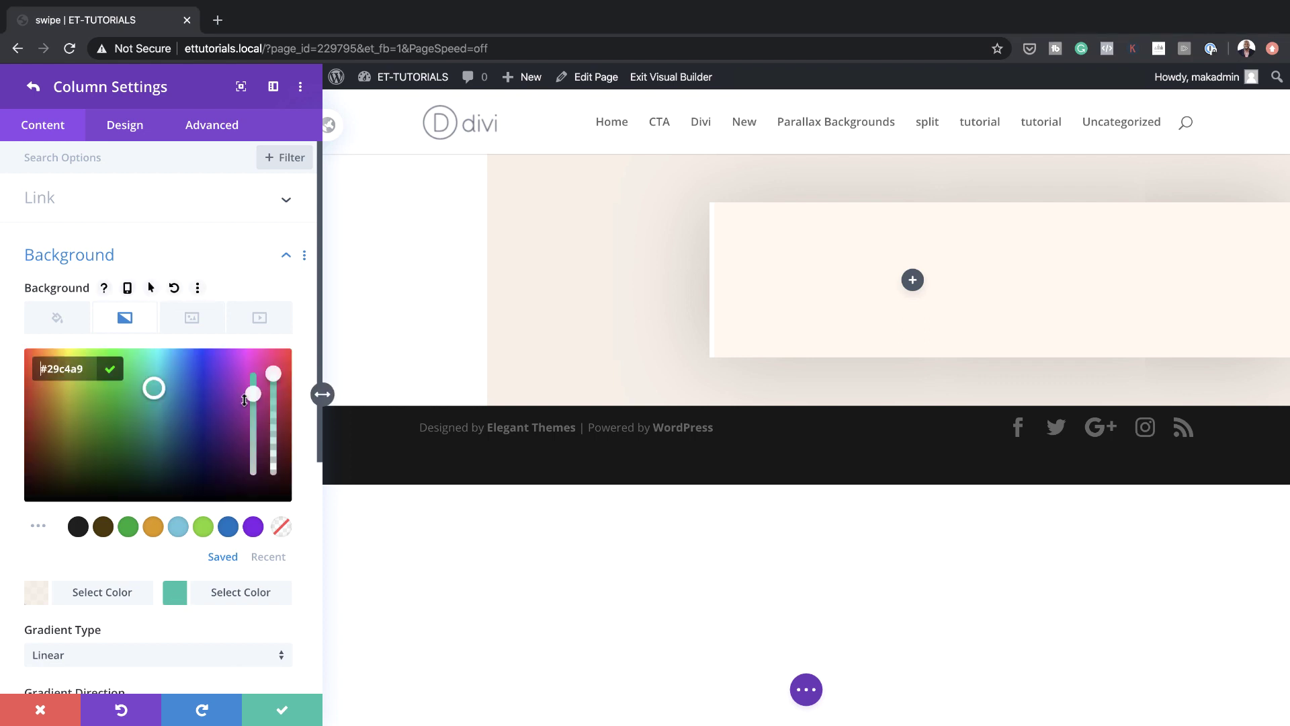
{"action": "left_click_drag", "start_coordinate": [272, 374], "coordinate": [273, 401]}
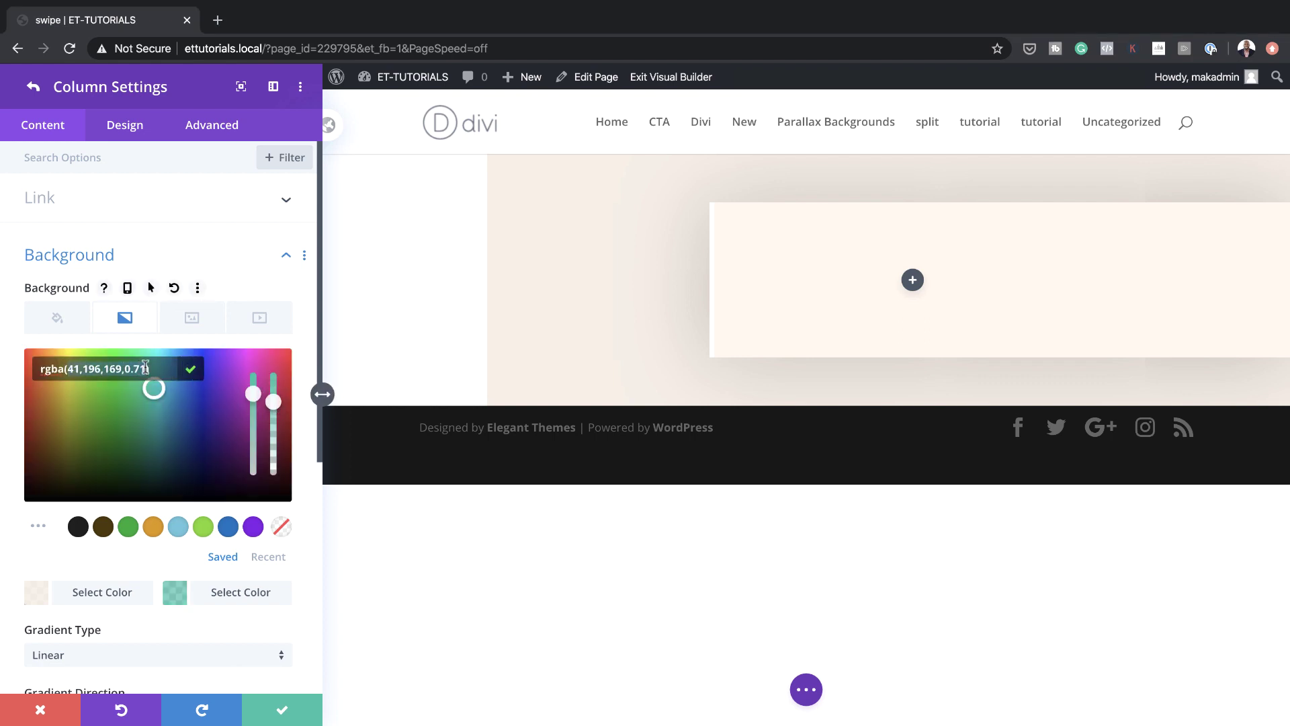
{"action": "key", "text": "super+a"}
{"action": "type", "text": "rgba(219,34,65,0.84)"}
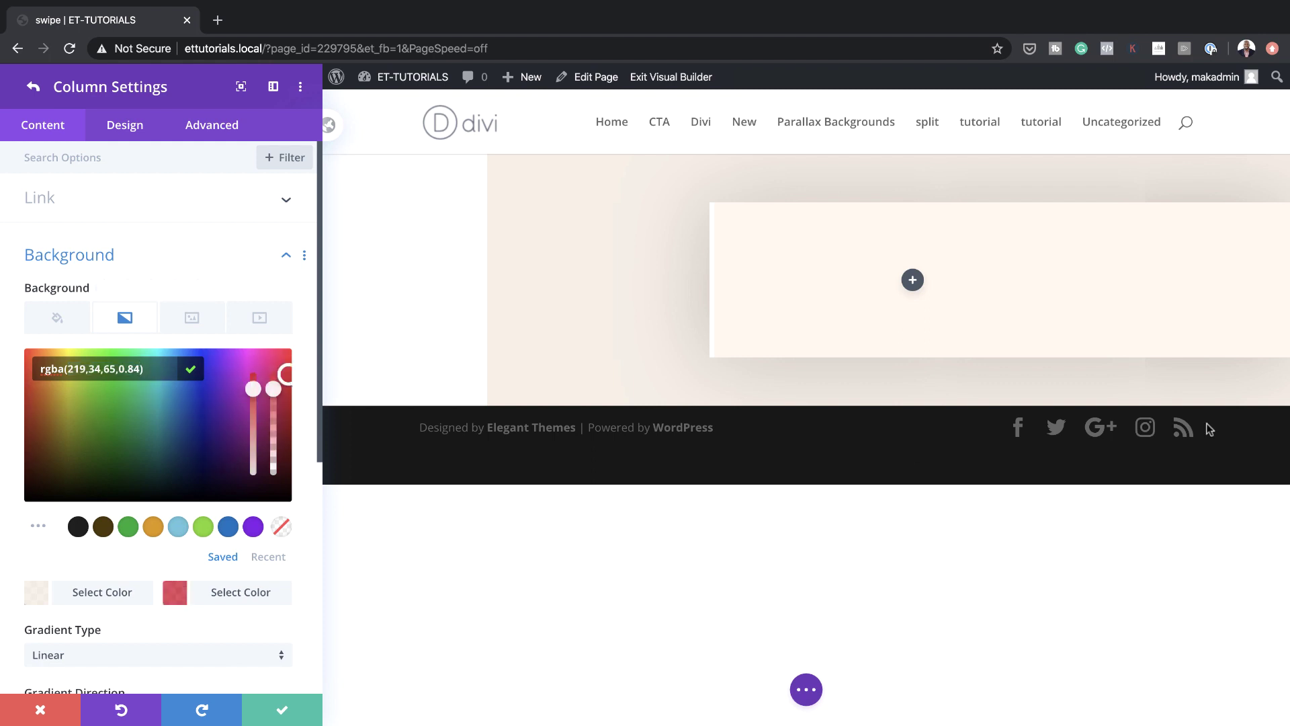
Set the gradient's start position to 35% and end position to 81%, and place the gradient above the background image
{"action": "scroll", "coordinate": [305, 596], "scroll_direction": "down", "scroll_amount": 3}
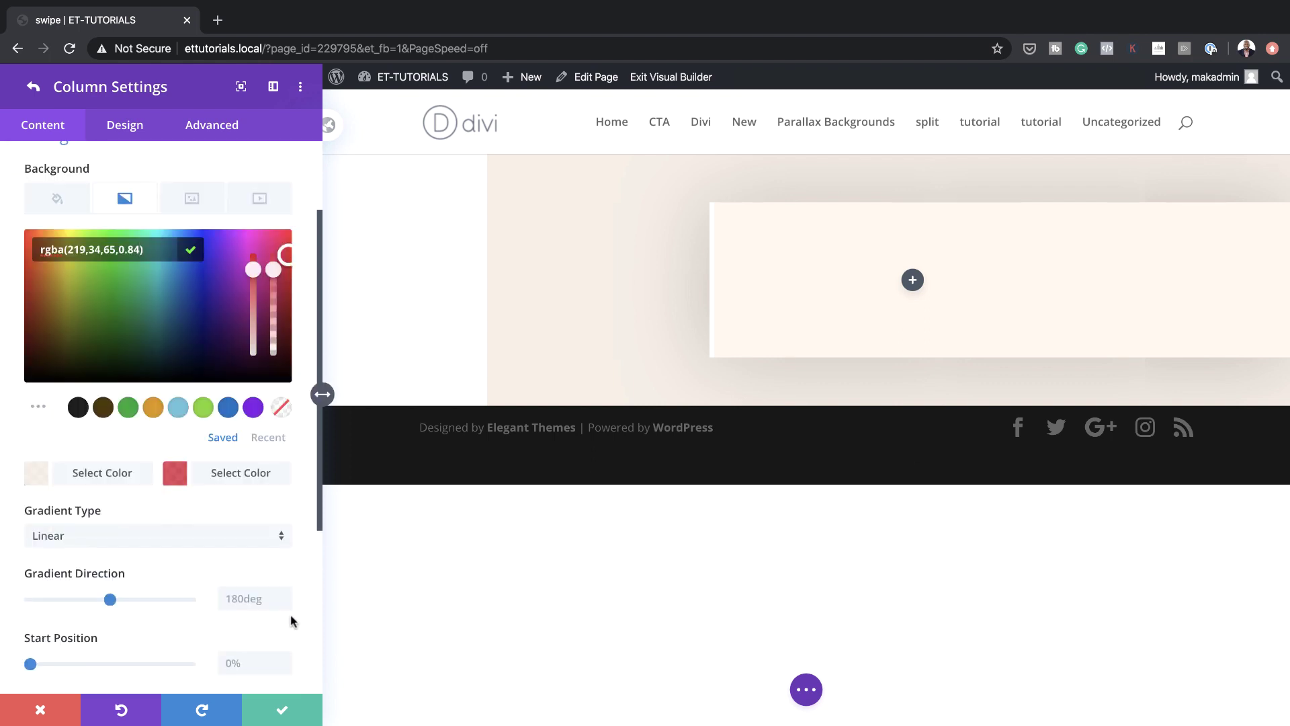
{"action": "scroll", "coordinate": [273, 608], "scroll_direction": "down", "scroll_amount": 2}
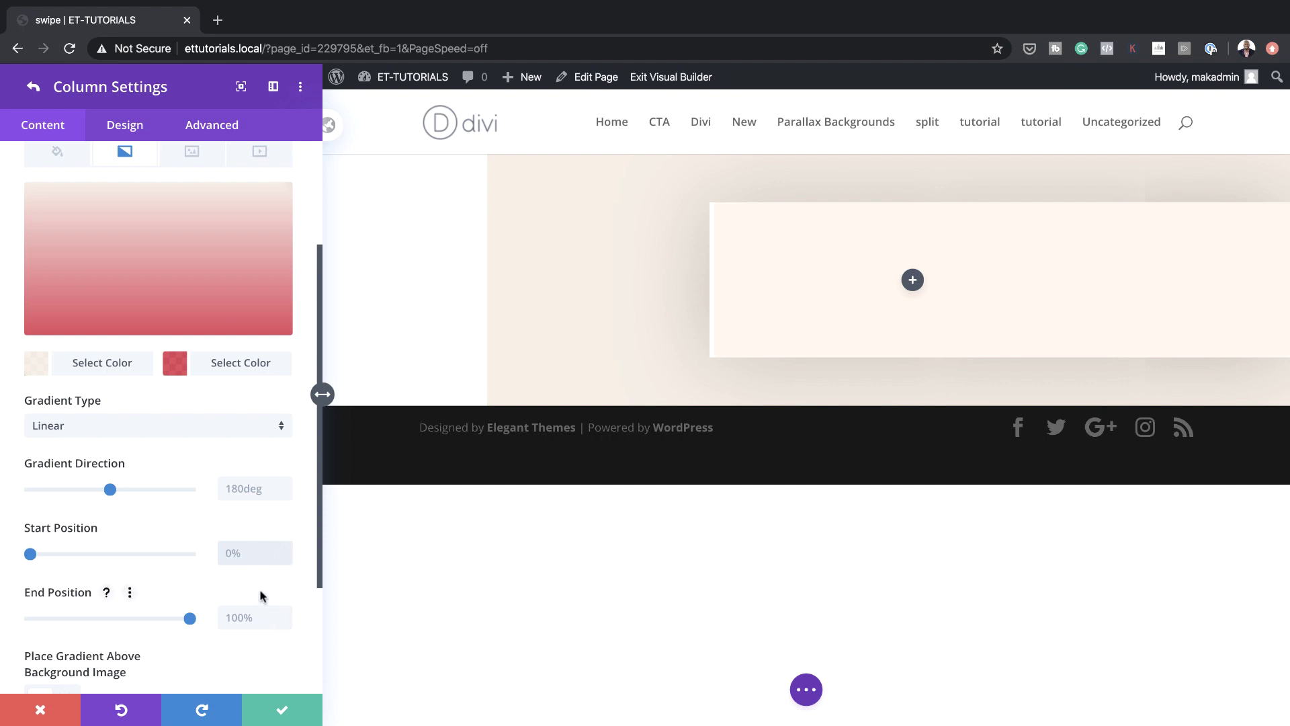
{"action": "left_click", "coordinate": [258, 553]}
{"action": "type", "text": "35%"}
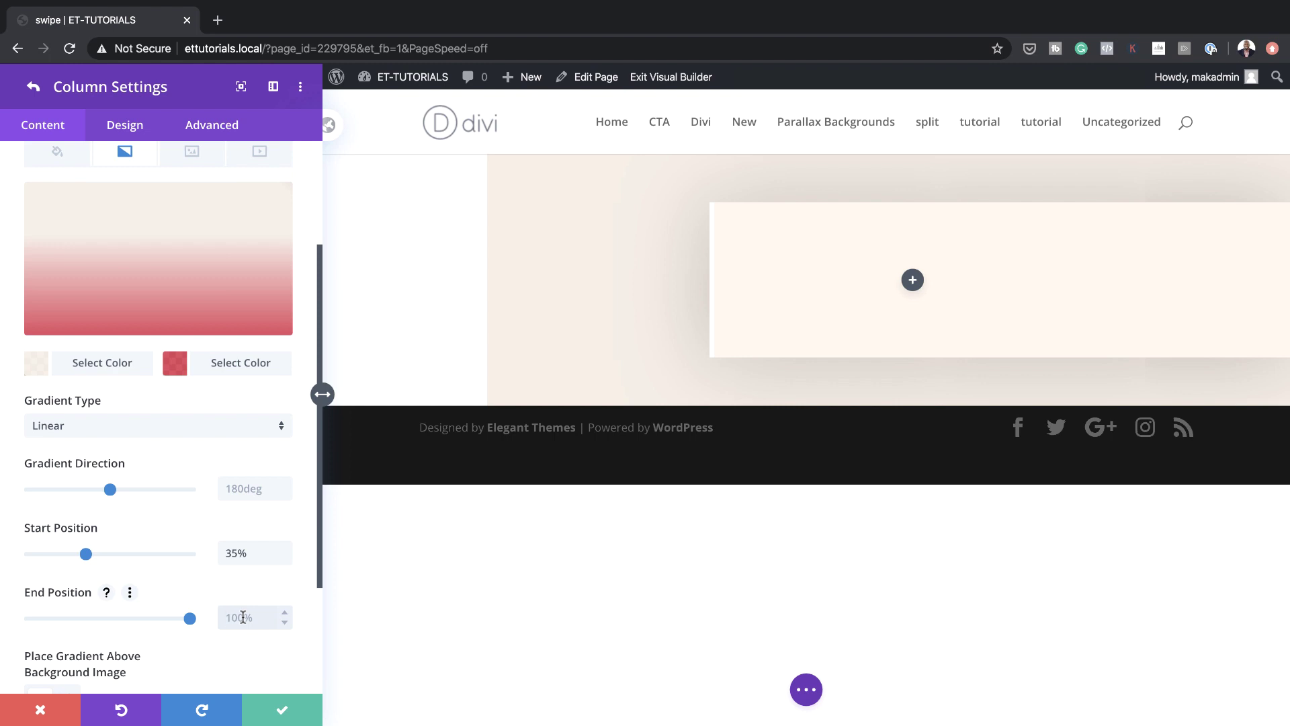
{"action": "left_click", "coordinate": [243, 617]}
{"action": "type", "text": "81%"}
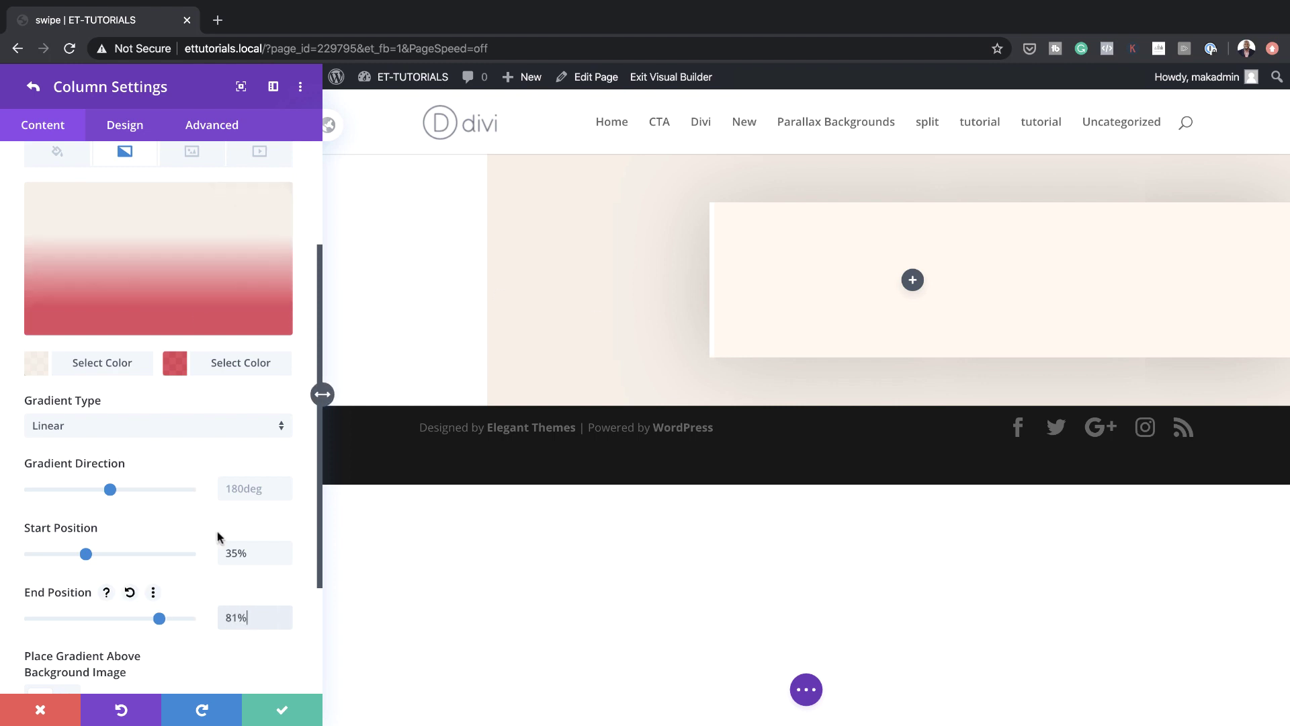
{"action": "scroll", "coordinate": [217, 536], "scroll_direction": "down", "scroll_amount": 2}
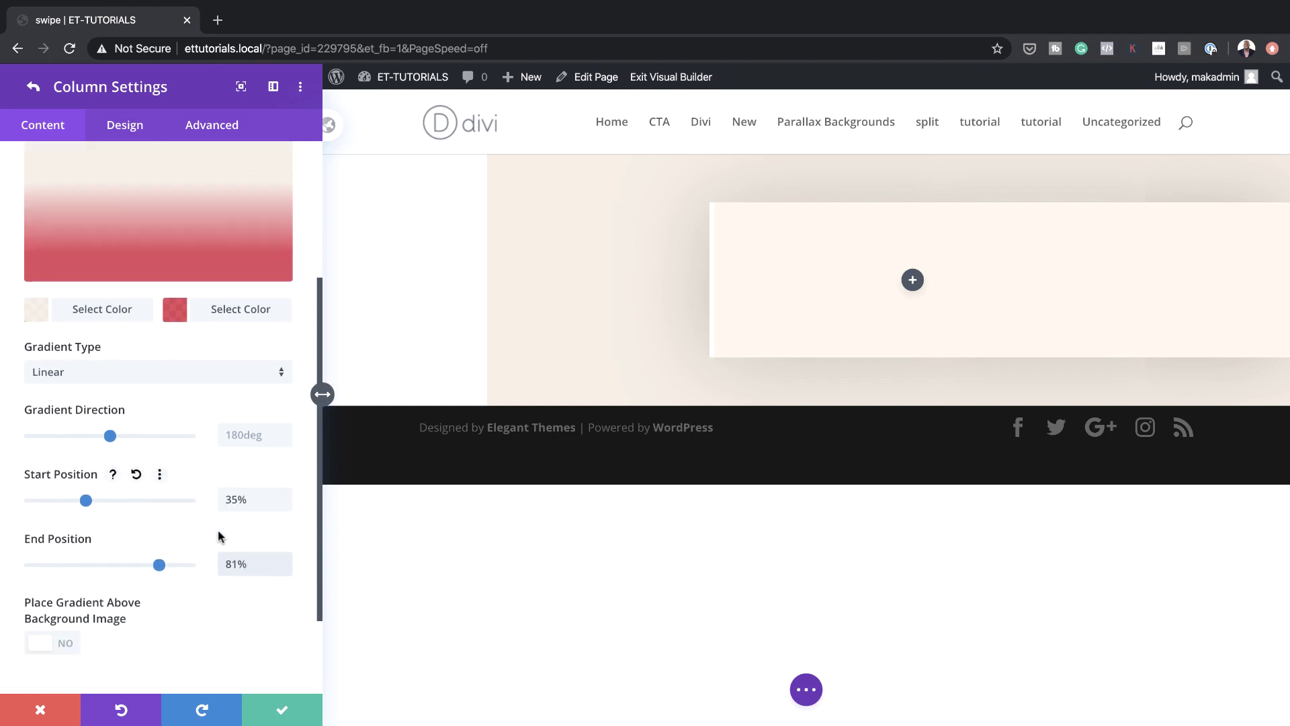
{"action": "left_click", "coordinate": [65, 645]}
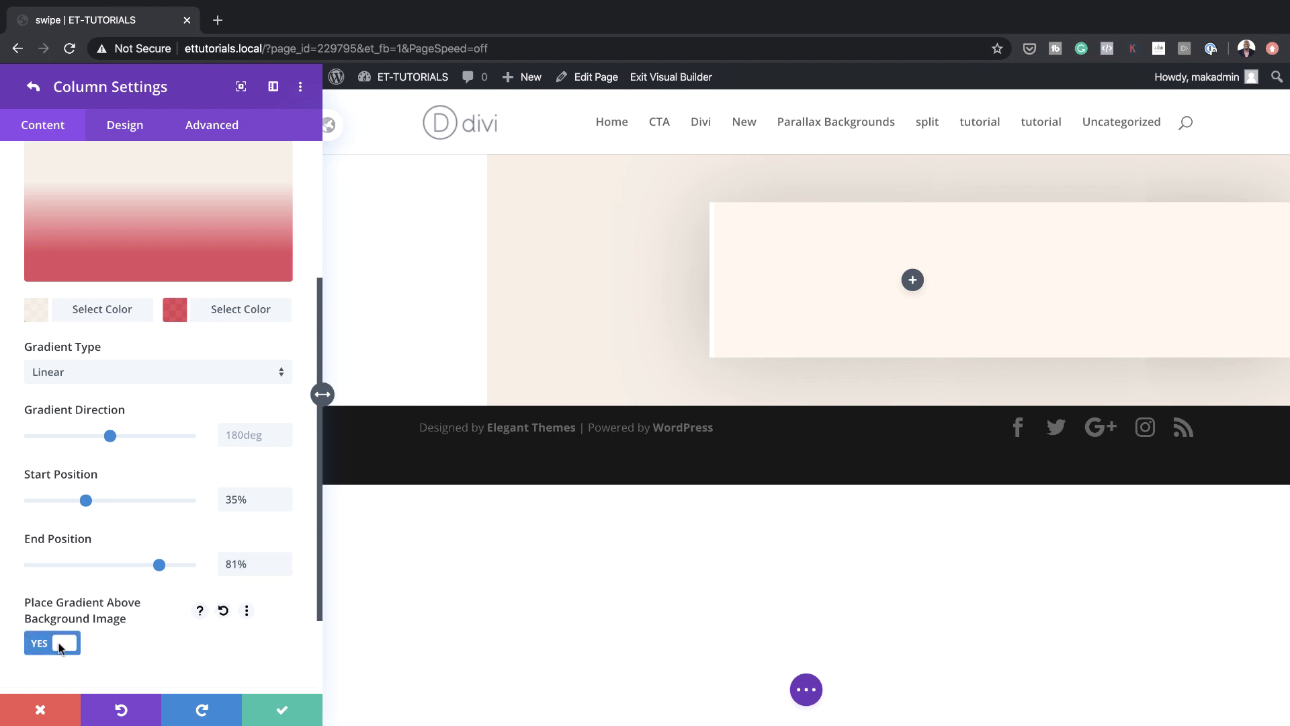
Add the night city photo 1.jpg from the media library as the column's background image
{"action": "scroll", "coordinate": [202, 428], "scroll_direction": "up", "scroll_amount": 3}
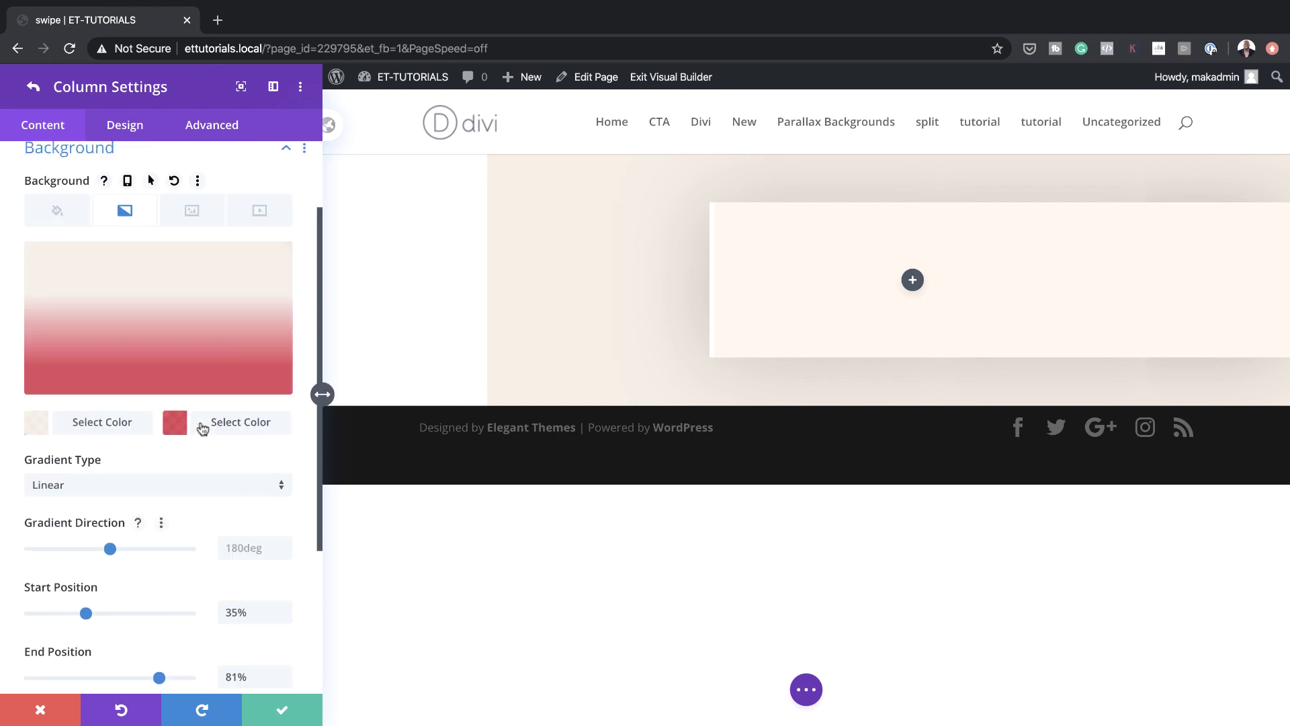
{"action": "scroll", "coordinate": [202, 429], "scroll_direction": "up", "scroll_amount": 2}
{"action": "left_click", "coordinate": [193, 304]}
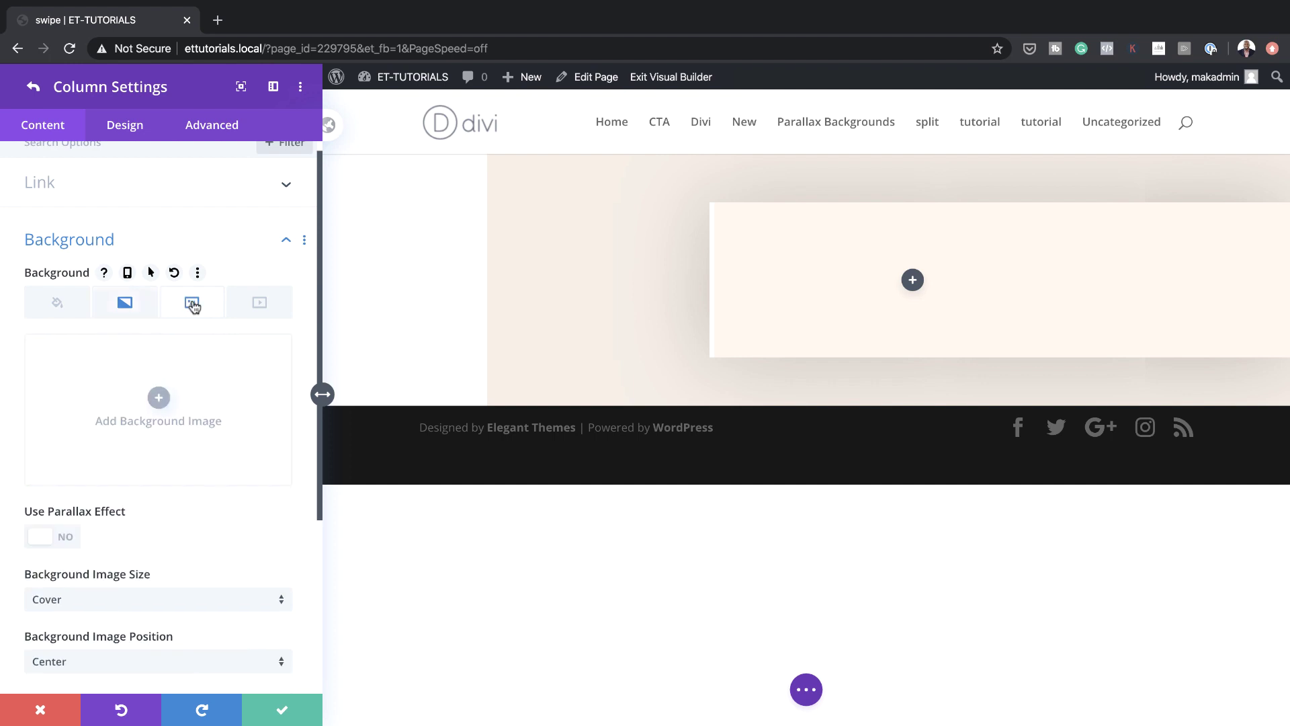
{"action": "left_click", "coordinate": [156, 398]}
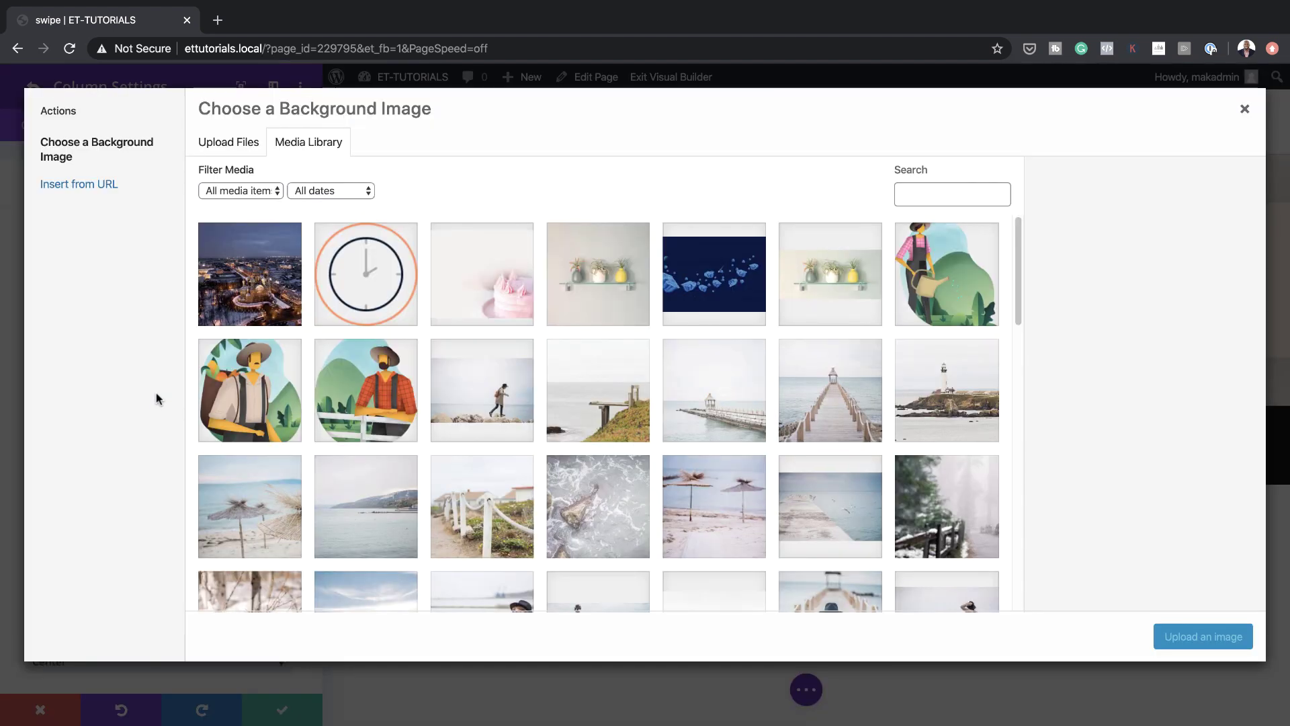
{"action": "left_click", "coordinate": [256, 304]}
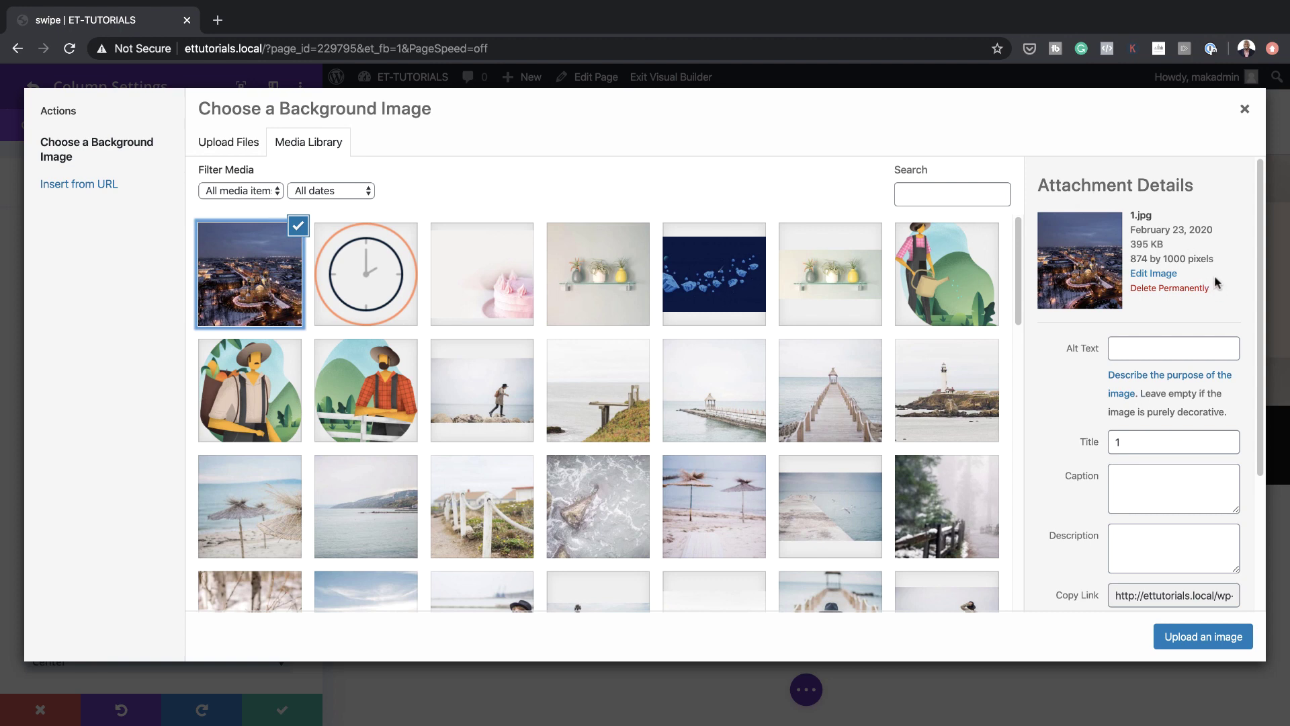
{"action": "left_click", "coordinate": [1209, 637]}
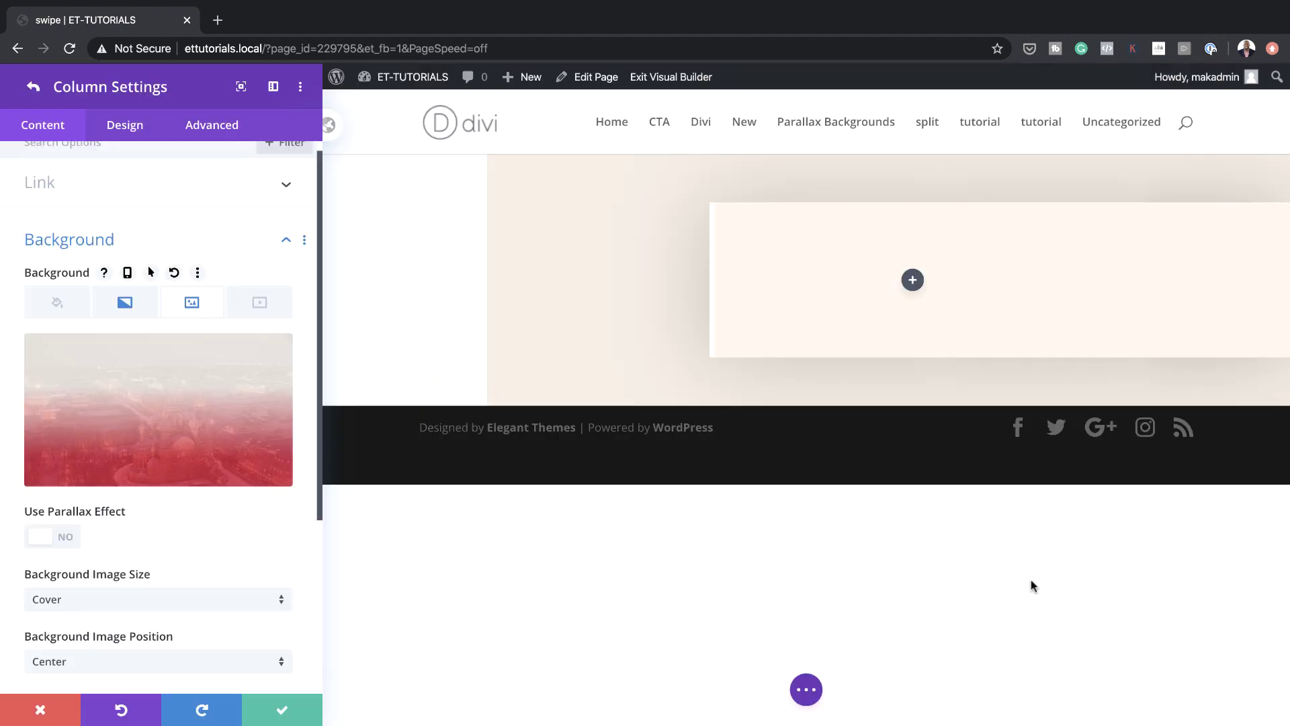
{"action": "scroll", "coordinate": [235, 546], "scroll_direction": "down", "scroll_amount": 3}
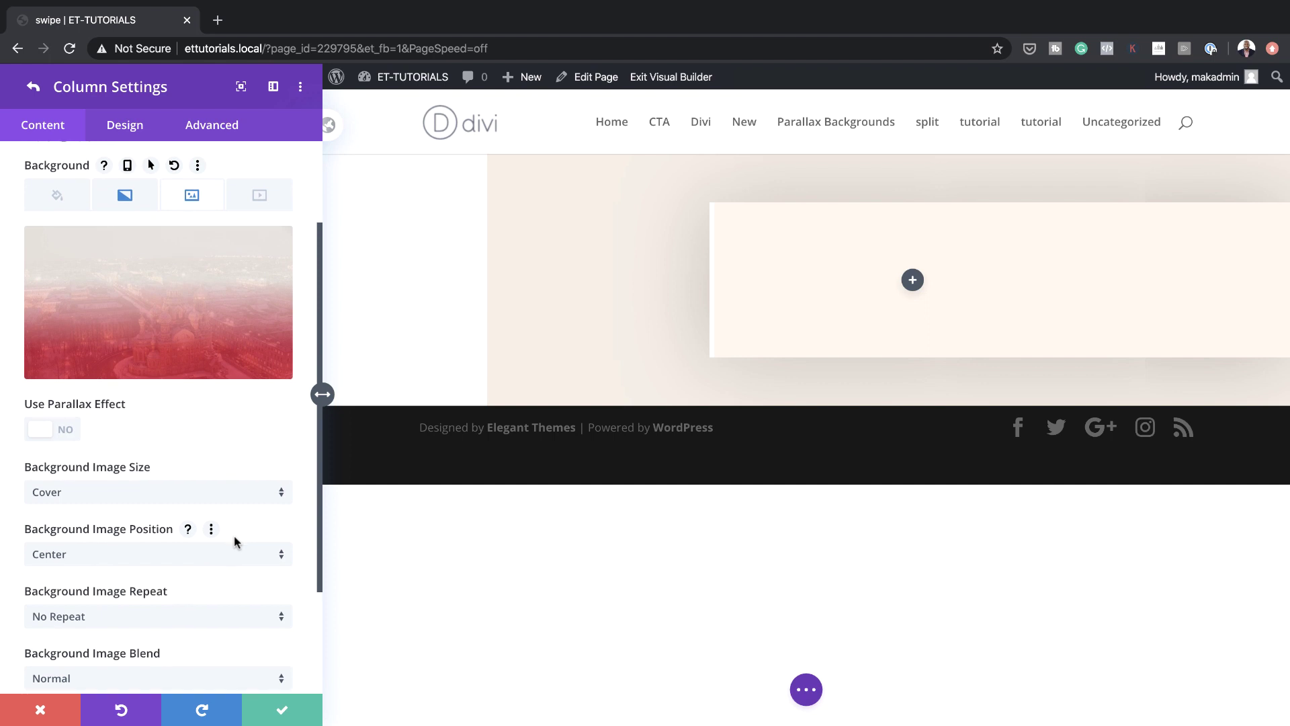
{"action": "scroll", "coordinate": [234, 535], "scroll_direction": "down", "scroll_amount": 3}
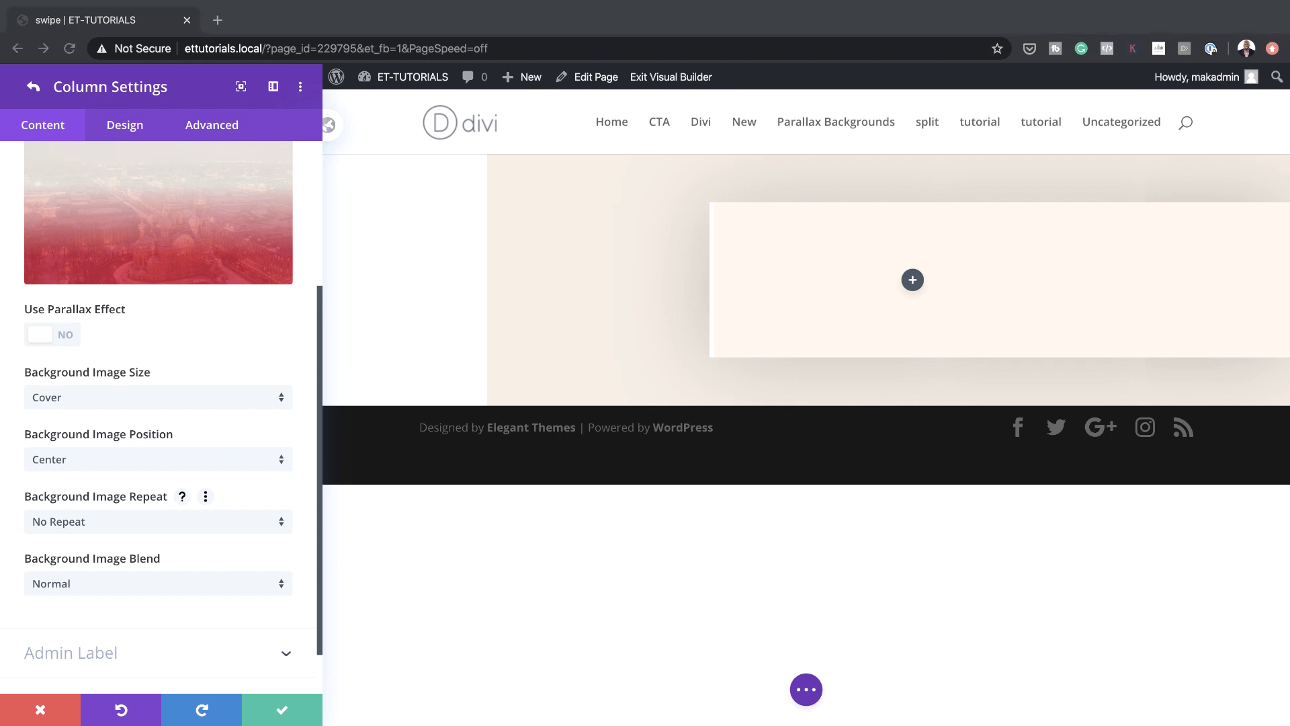
Set the column's padding to a linked 4vw at top and bottom and a linked 2vw at left and right
{"action": "left_click", "coordinate": [137, 131]}
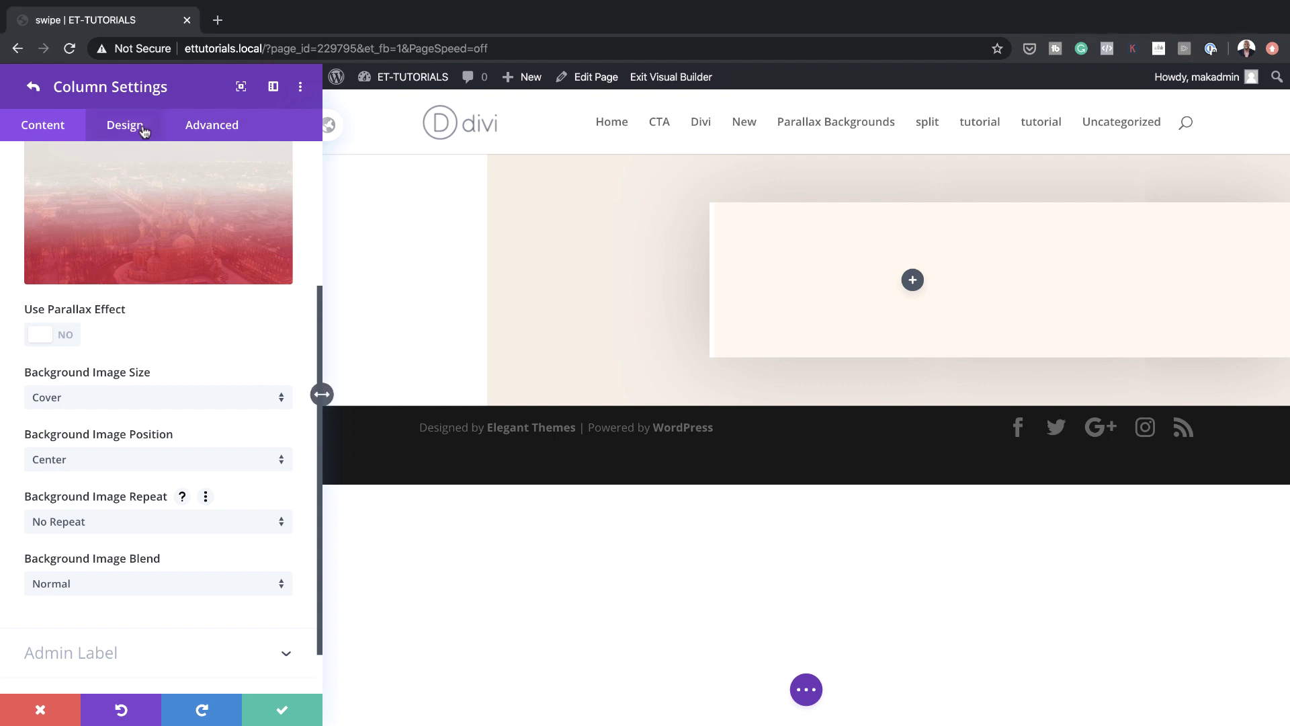
{"action": "left_click", "coordinate": [106, 204]}
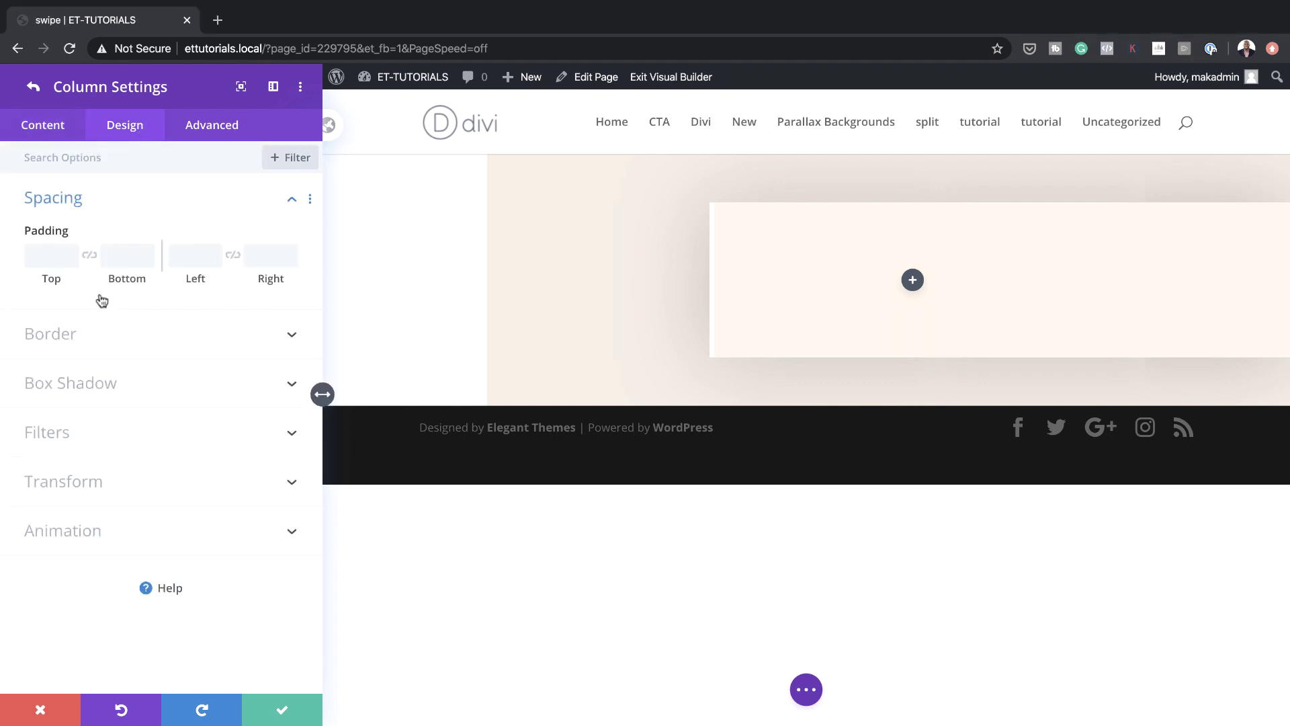
{"action": "left_click", "coordinate": [54, 258]}
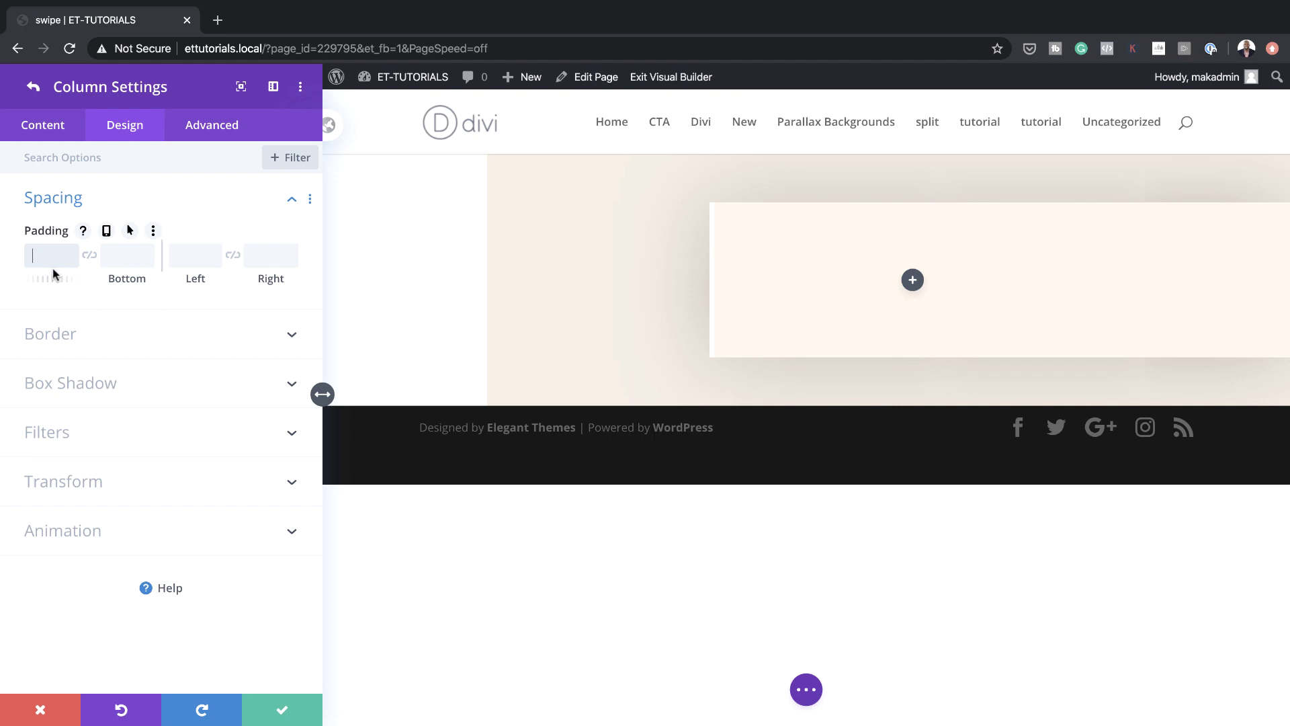
{"action": "type", "text": "4vw"}
{"action": "left_click", "coordinate": [90, 255]}
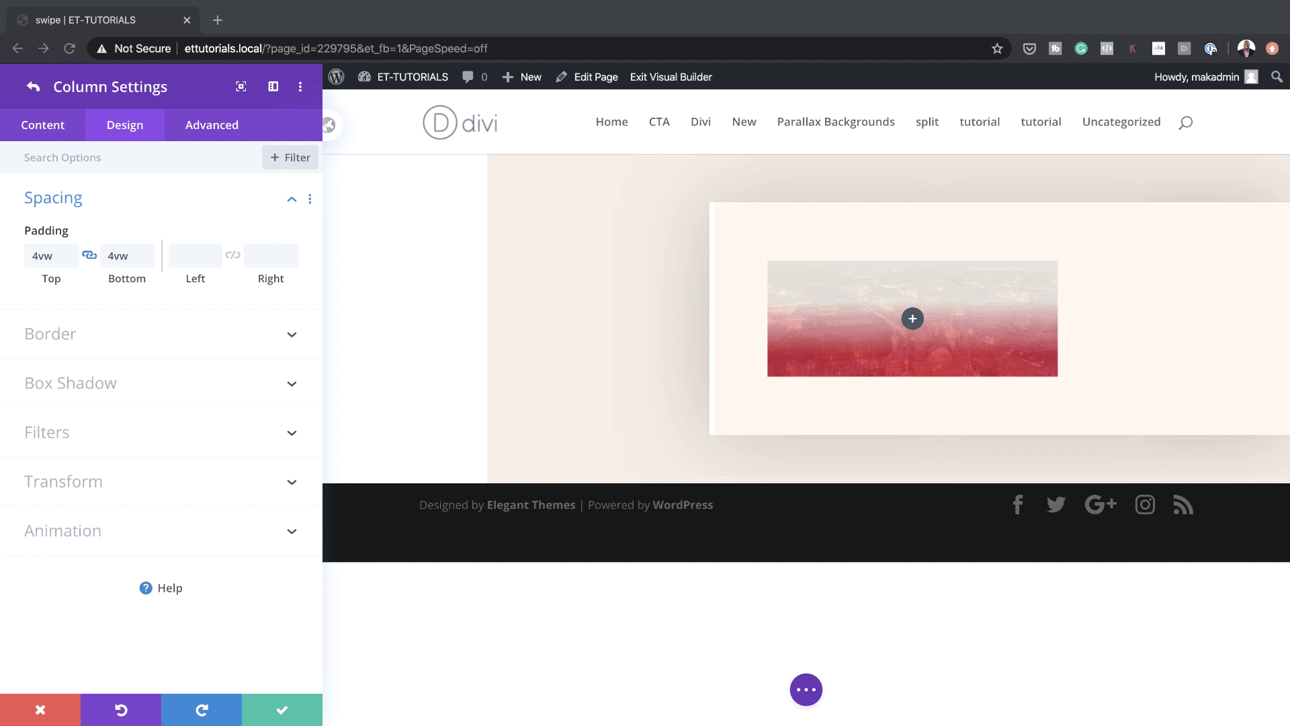
{"action": "left_click", "coordinate": [187, 256]}
{"action": "type", "text": "2vw"}
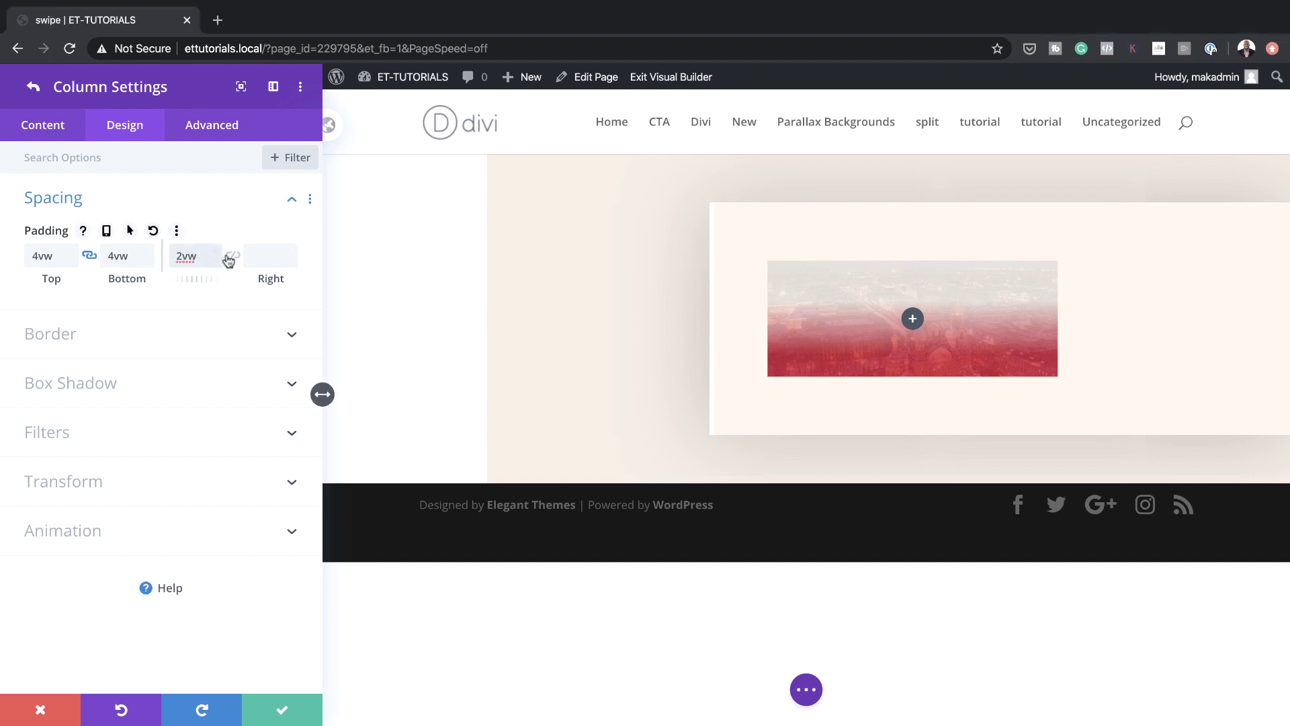
{"action": "left_click", "coordinate": [230, 257]}
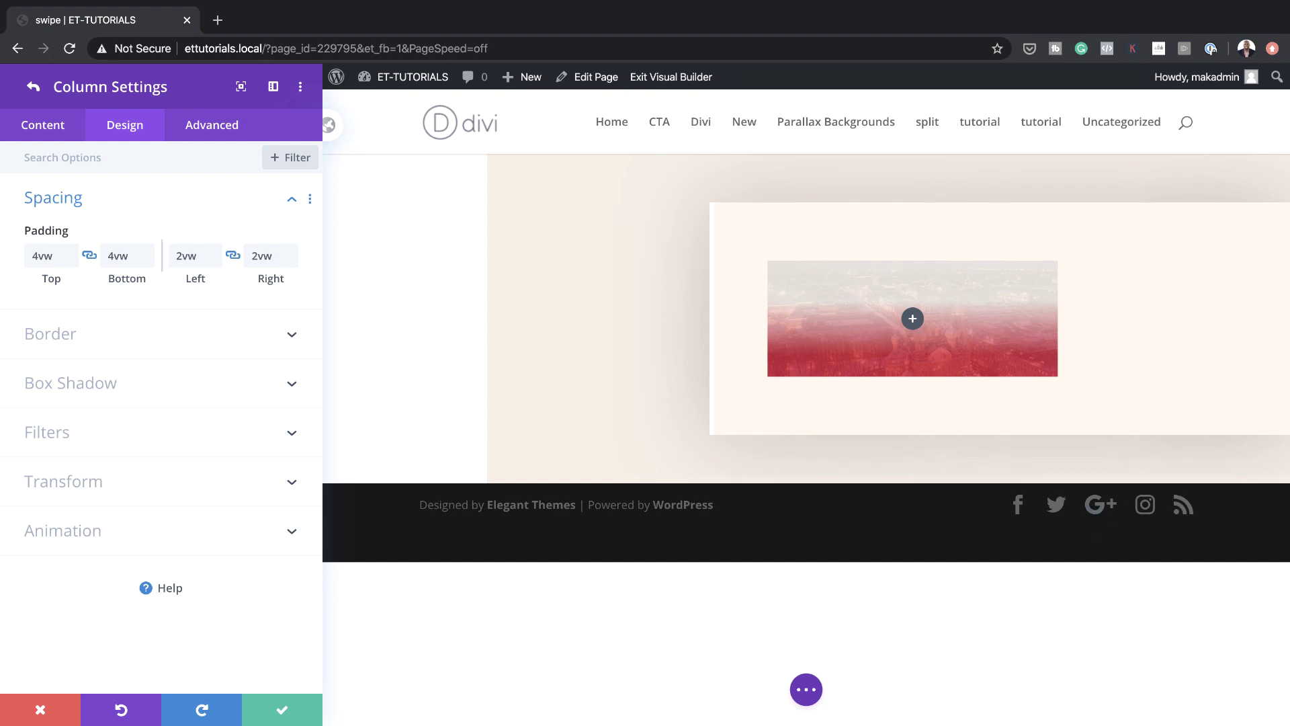
Round all four corners of the column's border to 20px
{"action": "left_click", "coordinate": [94, 339]}
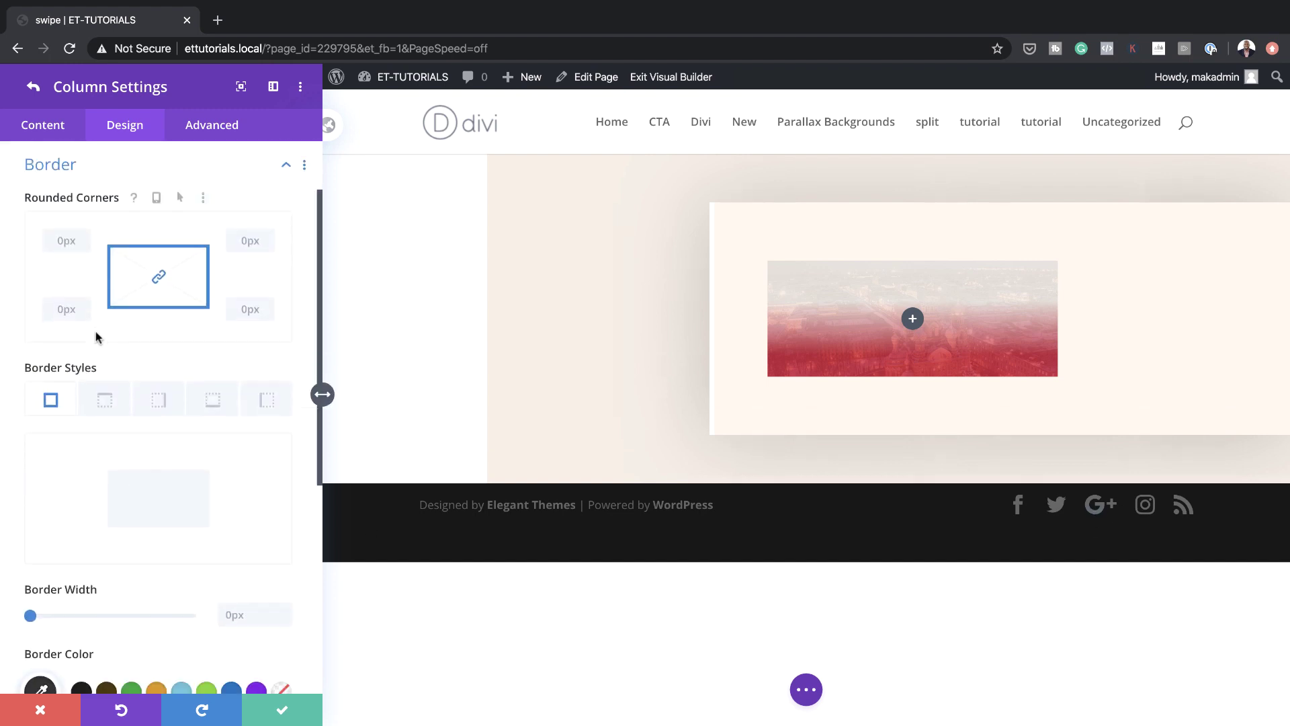
{"action": "left_click", "coordinate": [63, 243]}
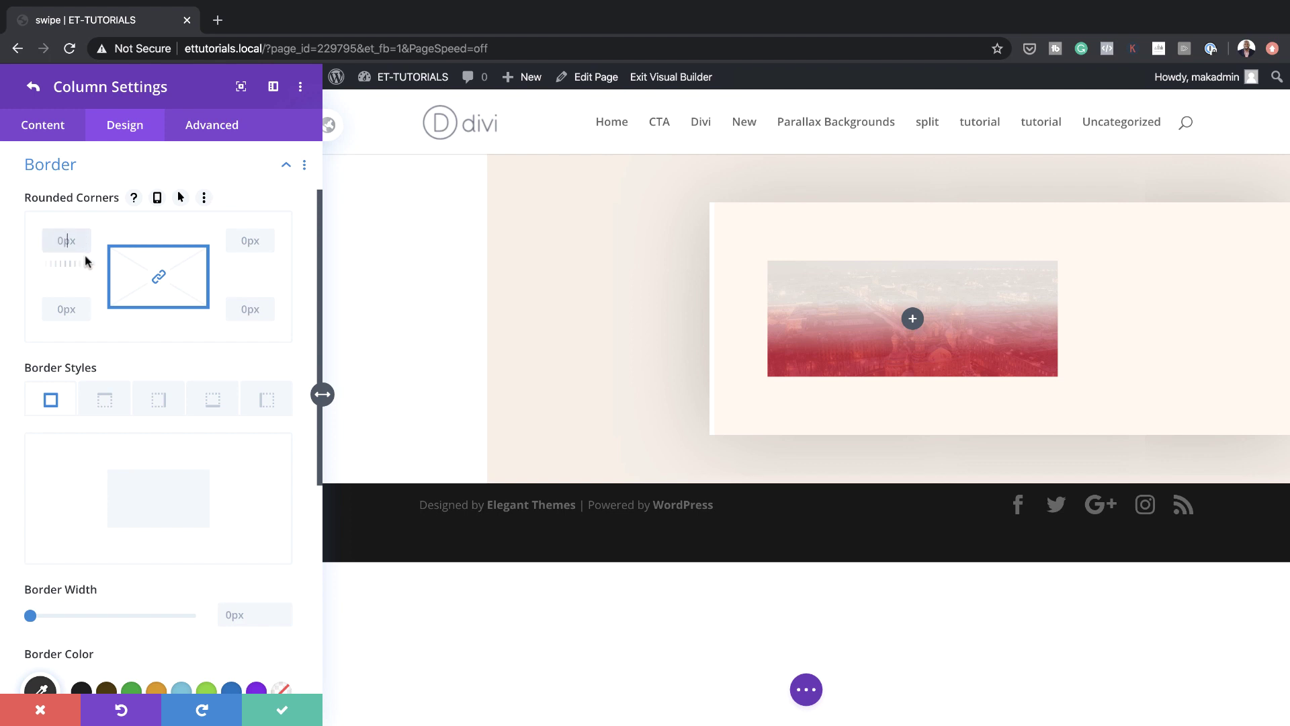
{"action": "type", "text": "20"}
{"action": "key", "text": "Return"}
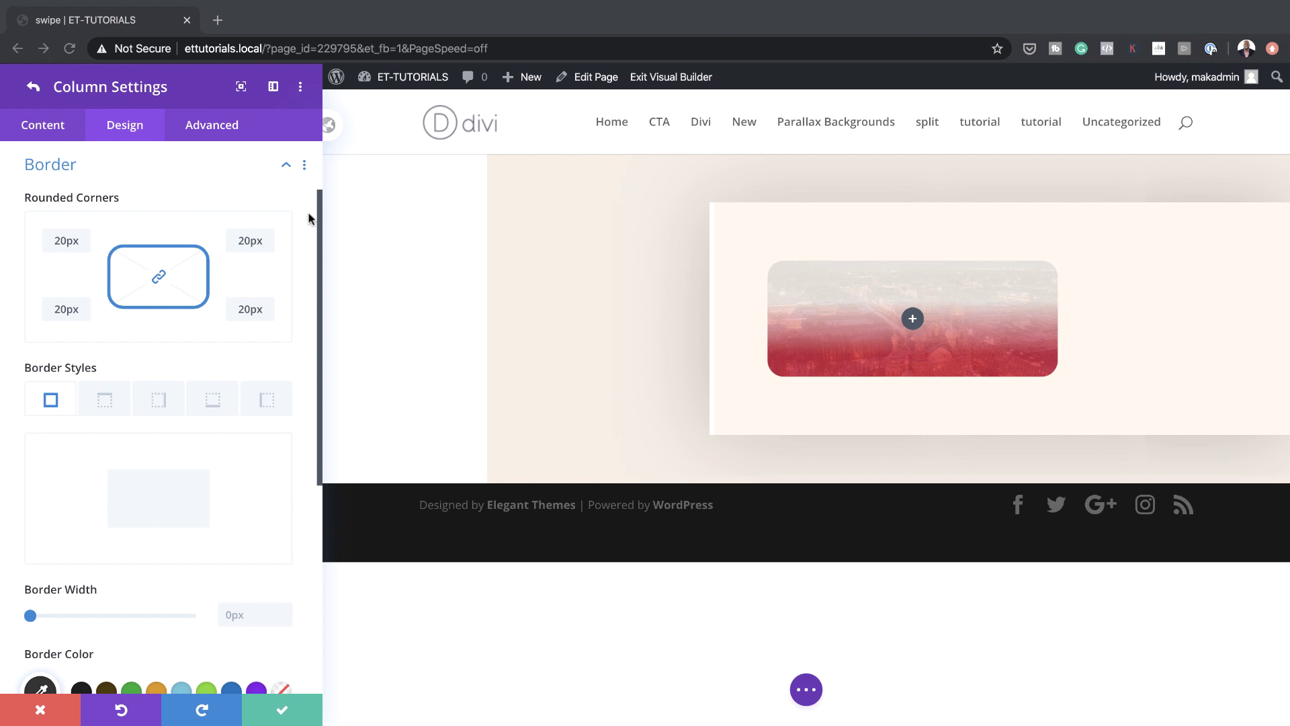
Add the custom CSS "width: 100% !important;" to the column's main element and save the column and row settings
{"action": "left_click", "coordinate": [221, 126]}
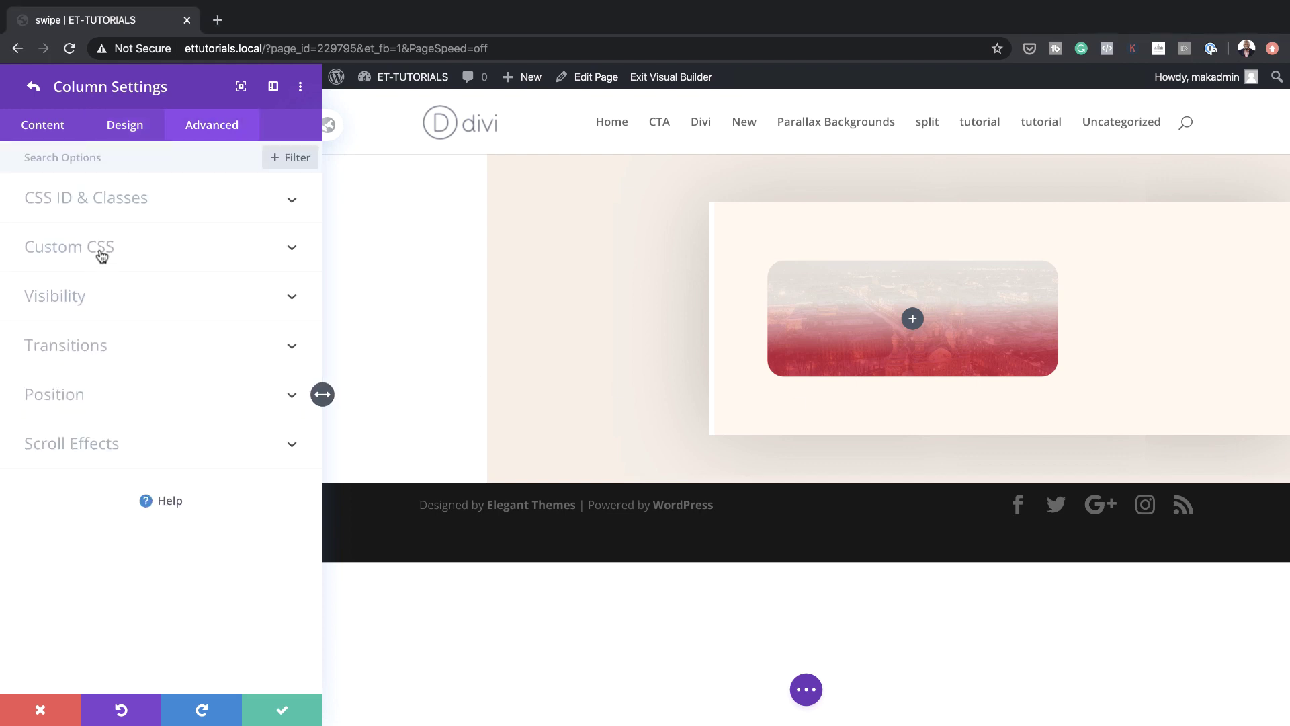
{"action": "left_click", "coordinate": [101, 248]}
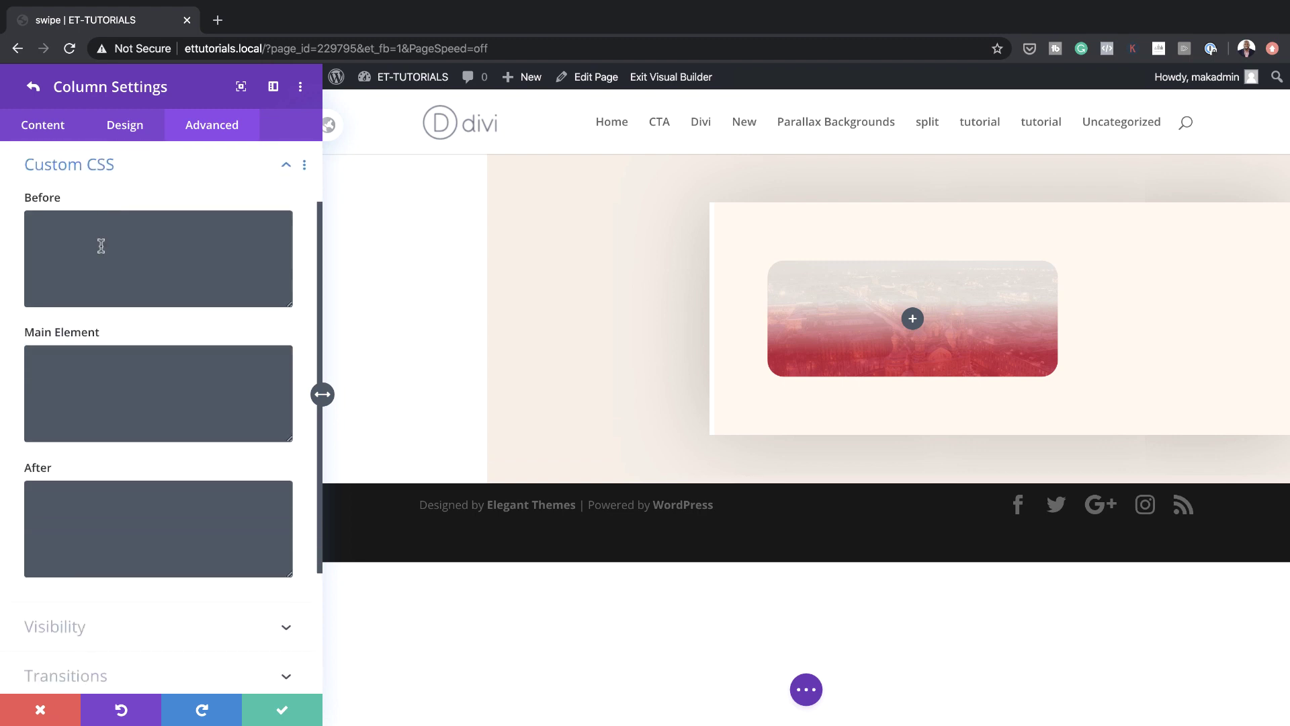
{"action": "left_click", "coordinate": [98, 369]}
{"action": "type", "text": "width: 100% !important;"}
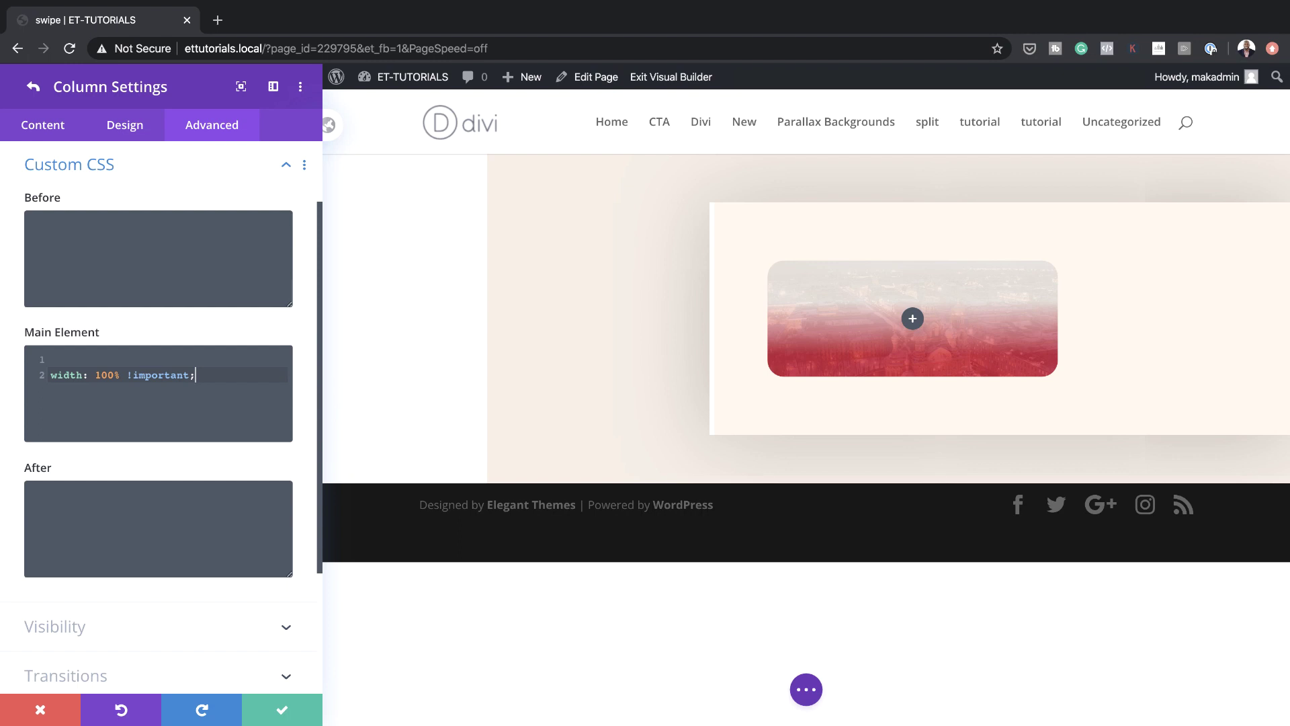
{"action": "left_click", "coordinate": [282, 711]}
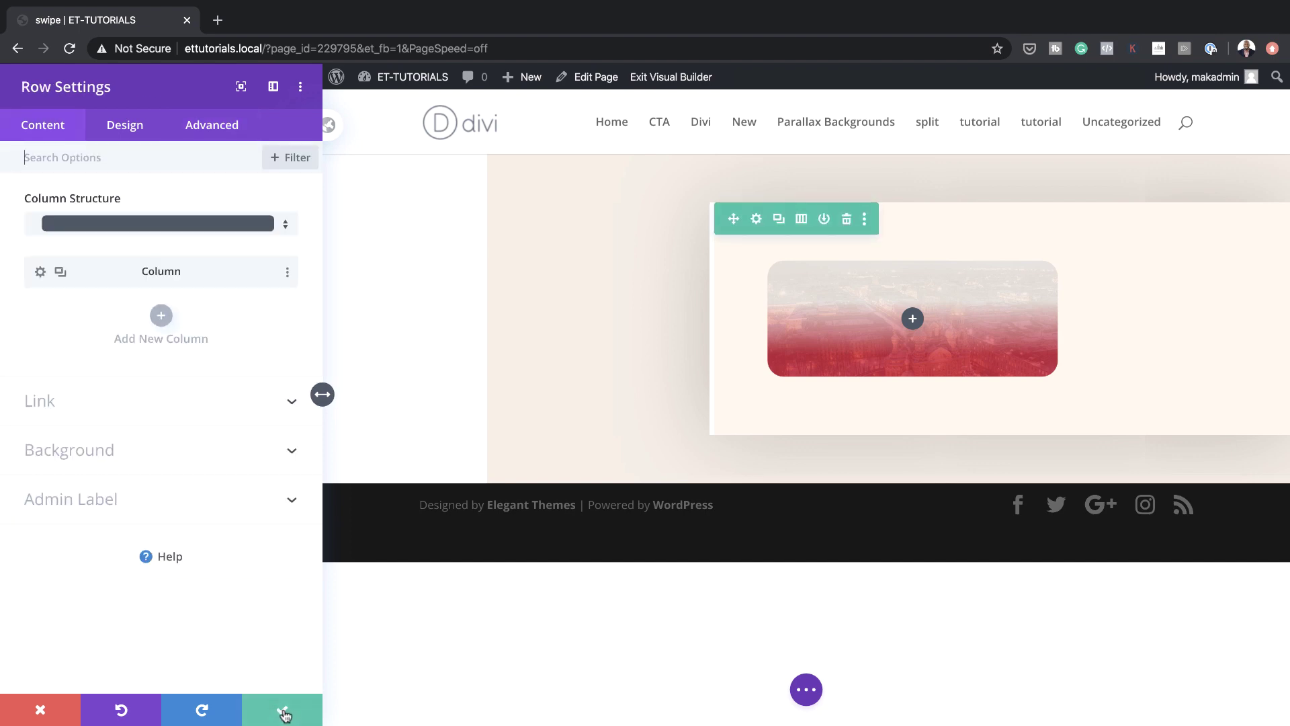
{"action": "left_click", "coordinate": [283, 711]}
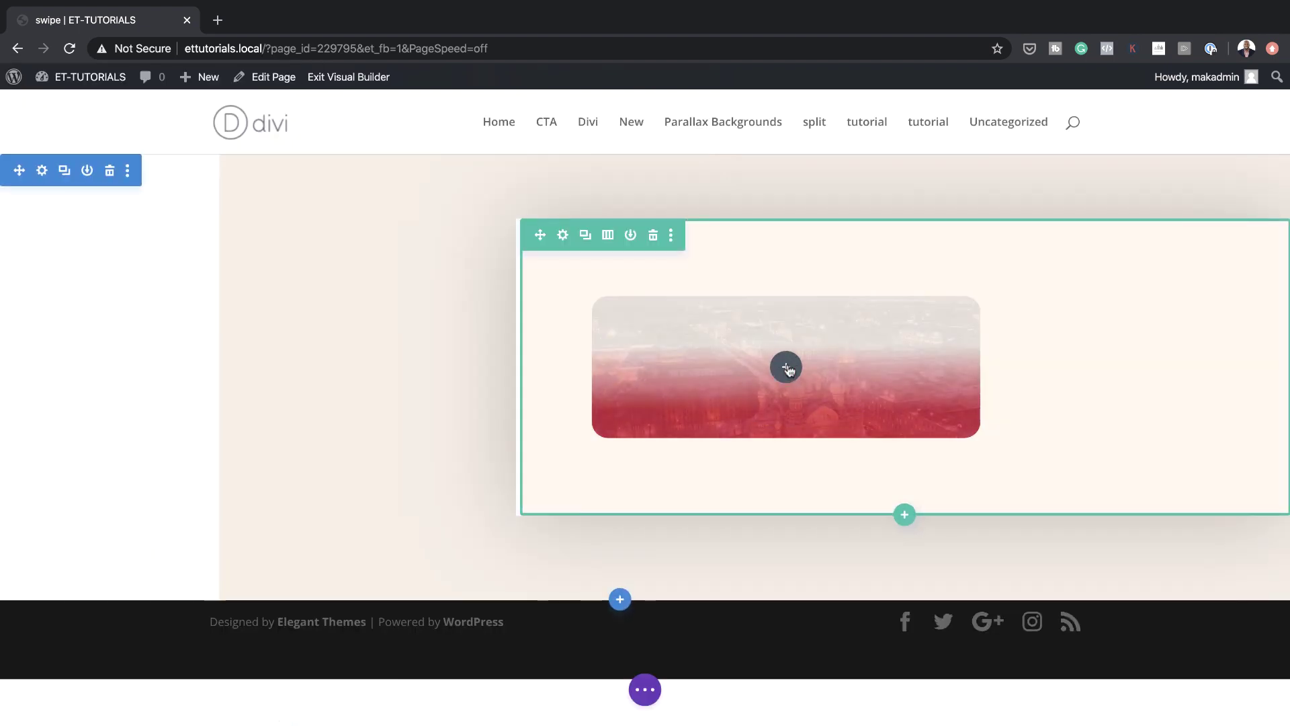
Insert a Text module in the column and replace its placeholder body with "First Swipe Item"
{"action": "left_click", "coordinate": [787, 367]}
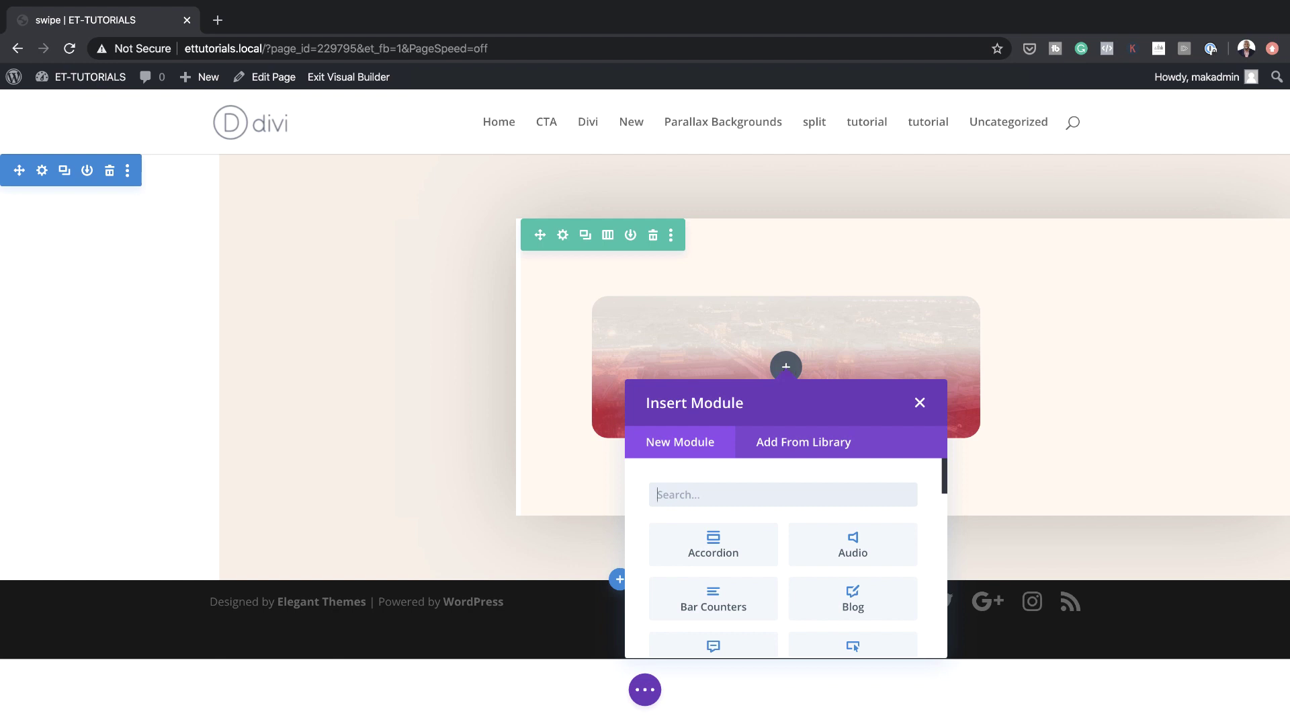
{"action": "type", "text": "text"}
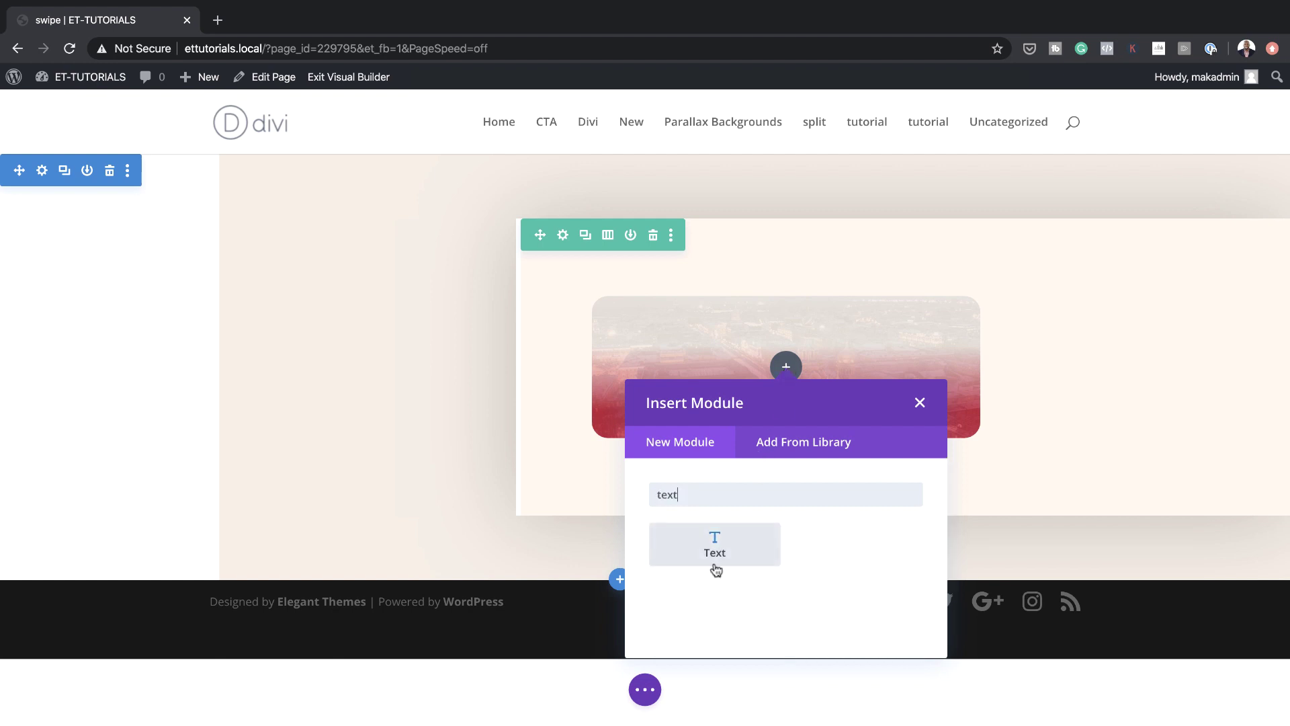
{"action": "left_click", "coordinate": [714, 547]}
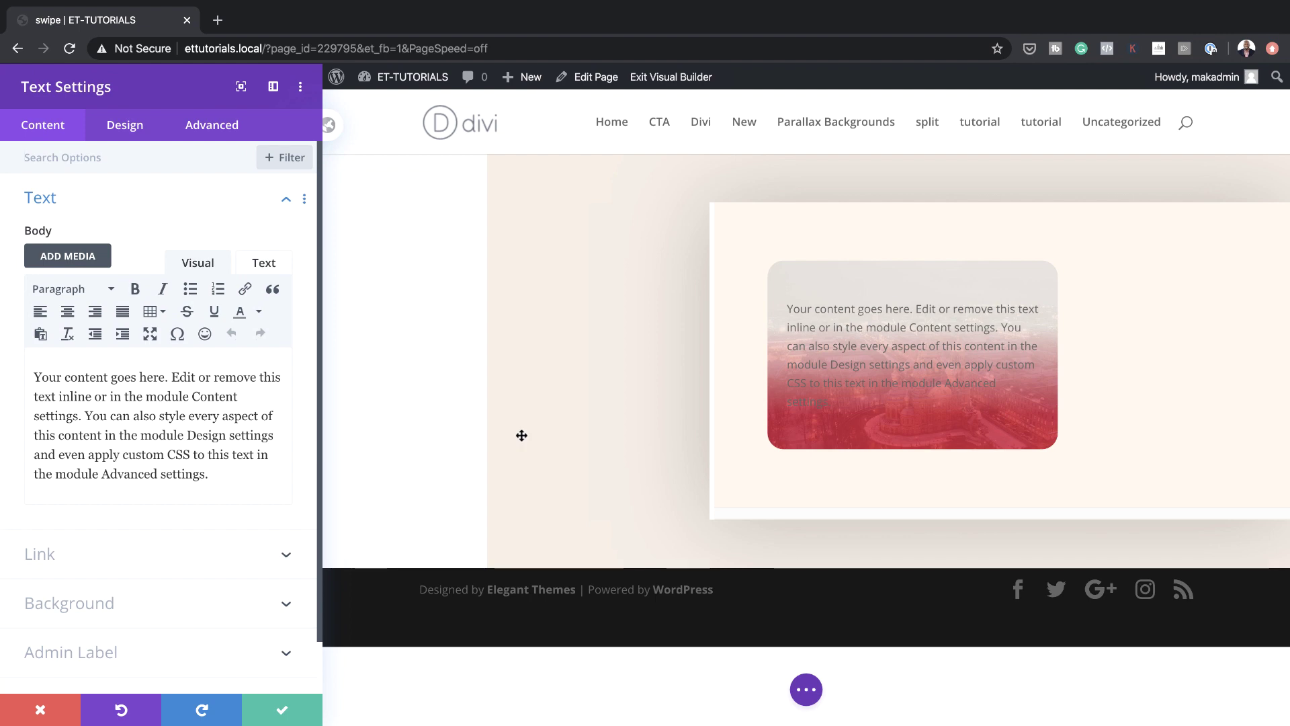
{"action": "left_click", "coordinate": [314, 394]}
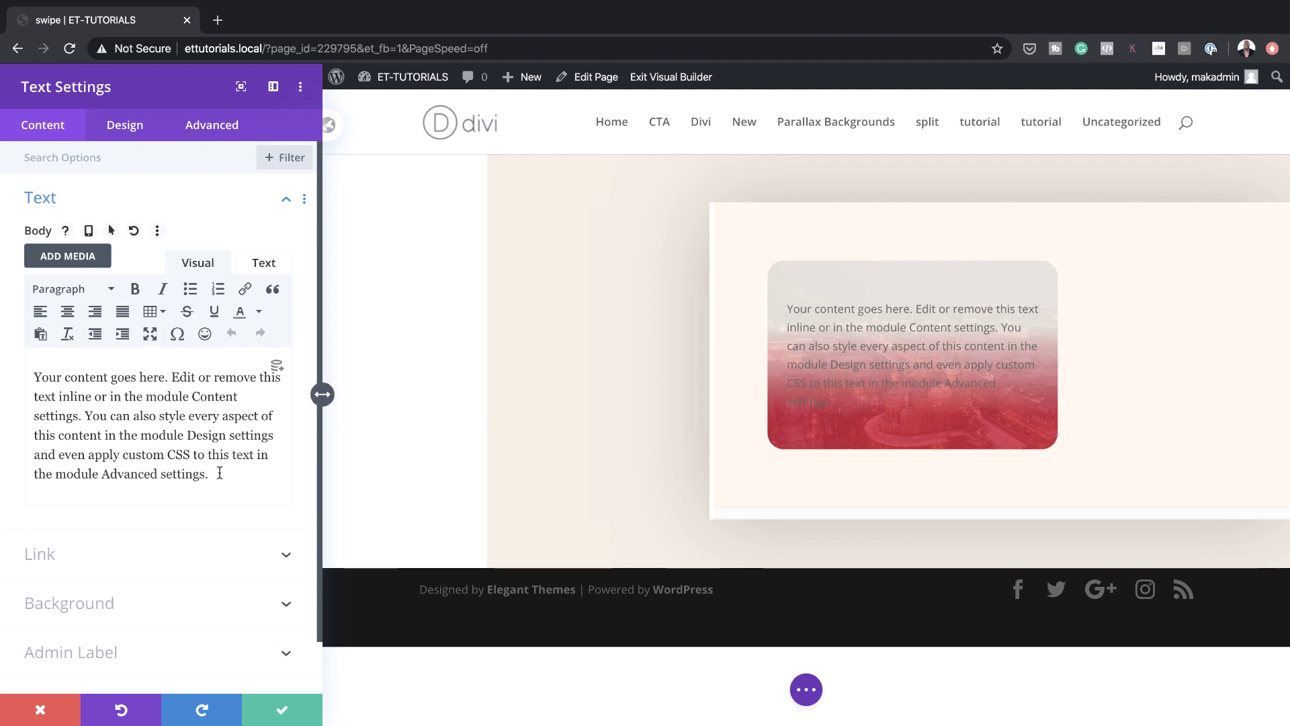
{"action": "key", "text": "ctrl+a"}
{"action": "type", "text": "Firs"}
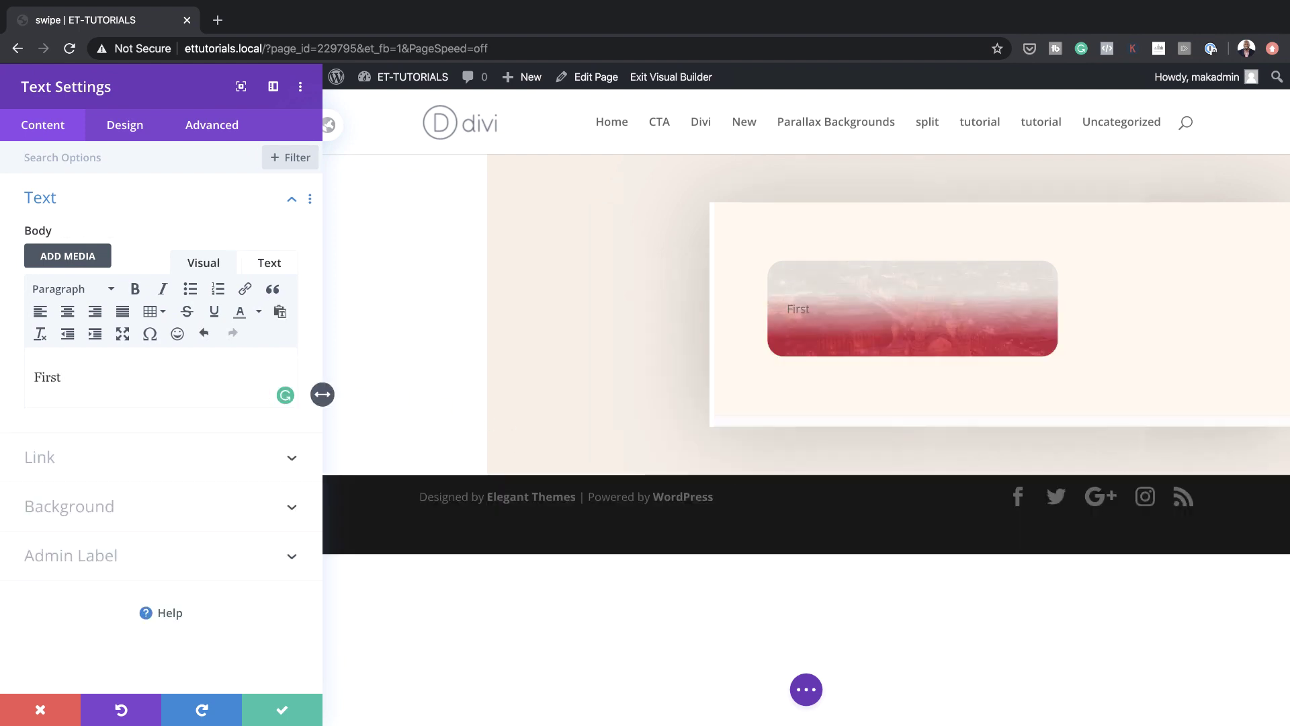
{"action": "type", "text": "t Swipe Item"}
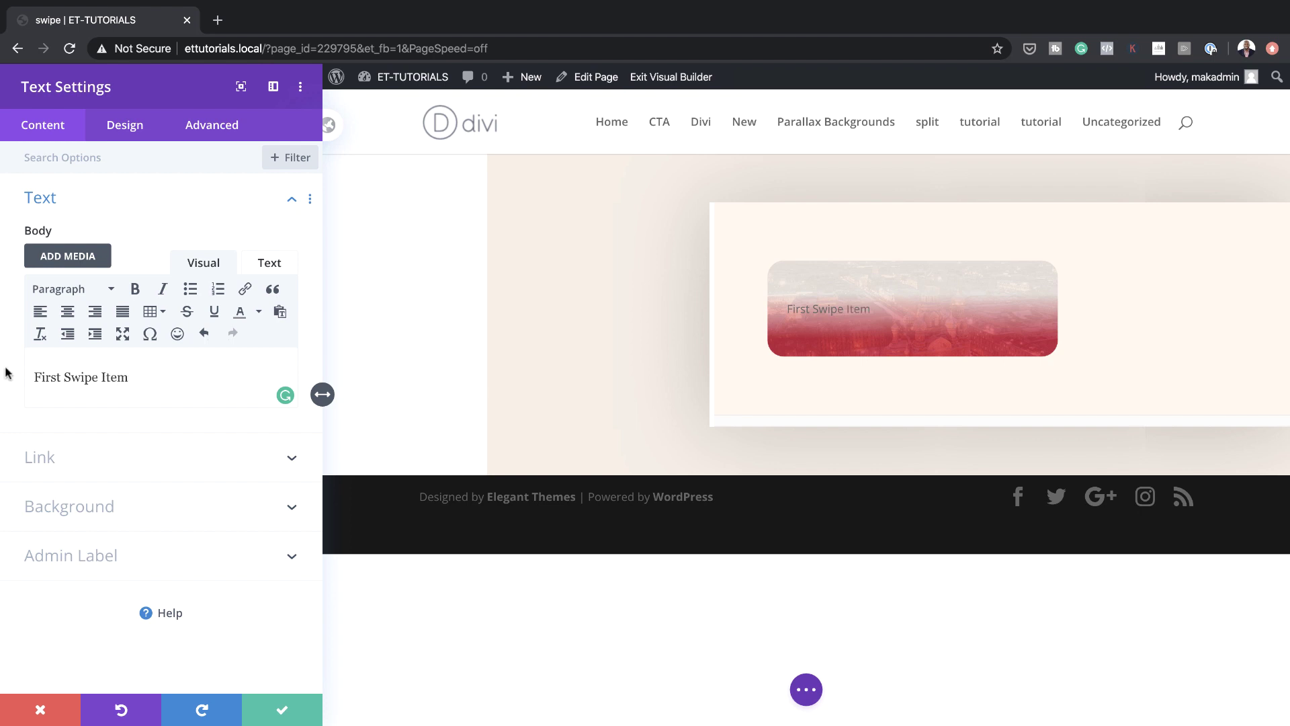
Format the "First Swipe Item" line as Heading 3
{"action": "left_click_drag", "start_coordinate": [128, 377], "coordinate": [24, 393]}
{"action": "left_click", "coordinate": [71, 289]}
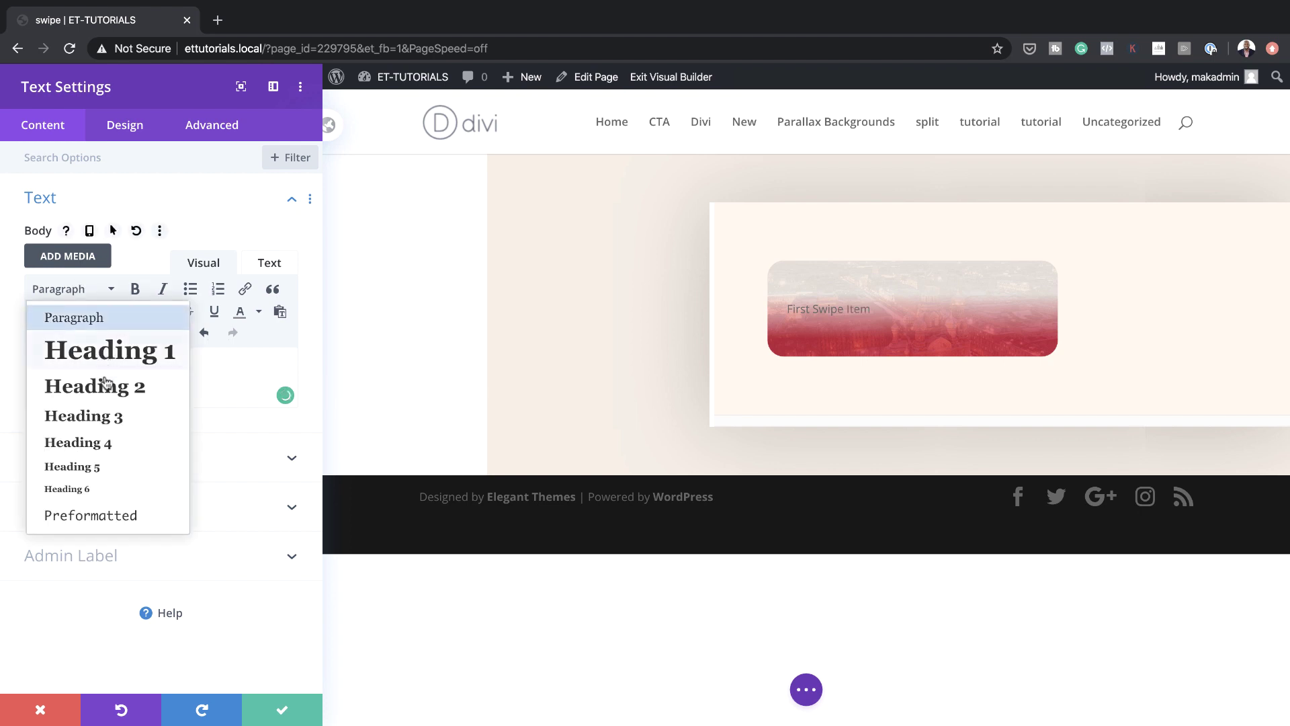
{"action": "left_click", "coordinate": [107, 415]}
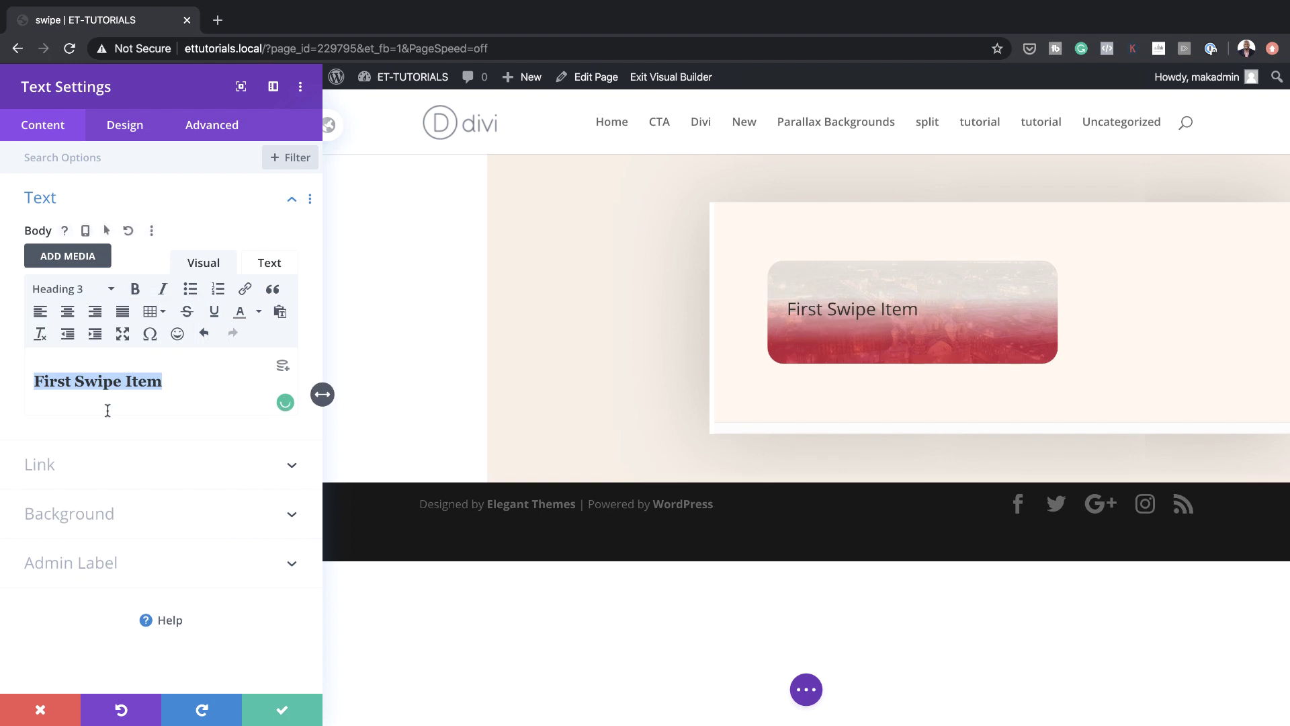
Set the module's Heading 3 font to Poppins with a Light weight
{"action": "left_click", "coordinate": [133, 132]}
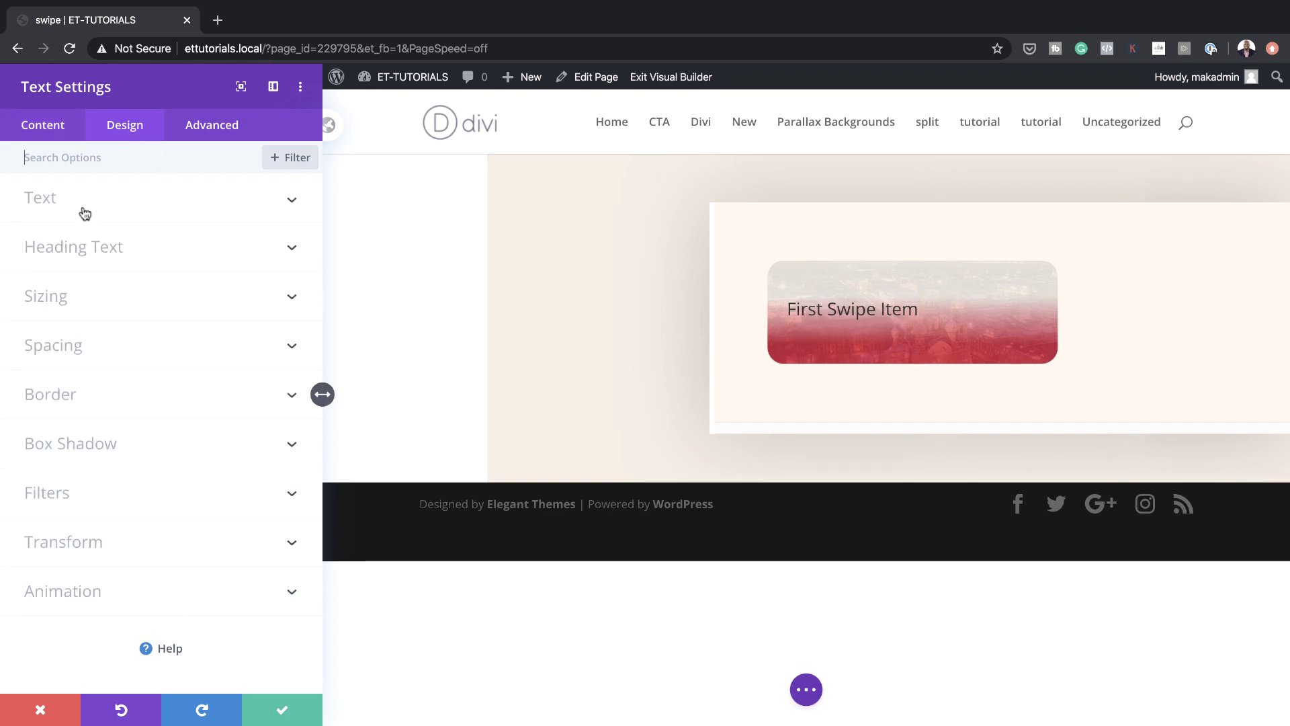
{"action": "left_click", "coordinate": [85, 243]}
{"action": "left_click", "coordinate": [134, 208]}
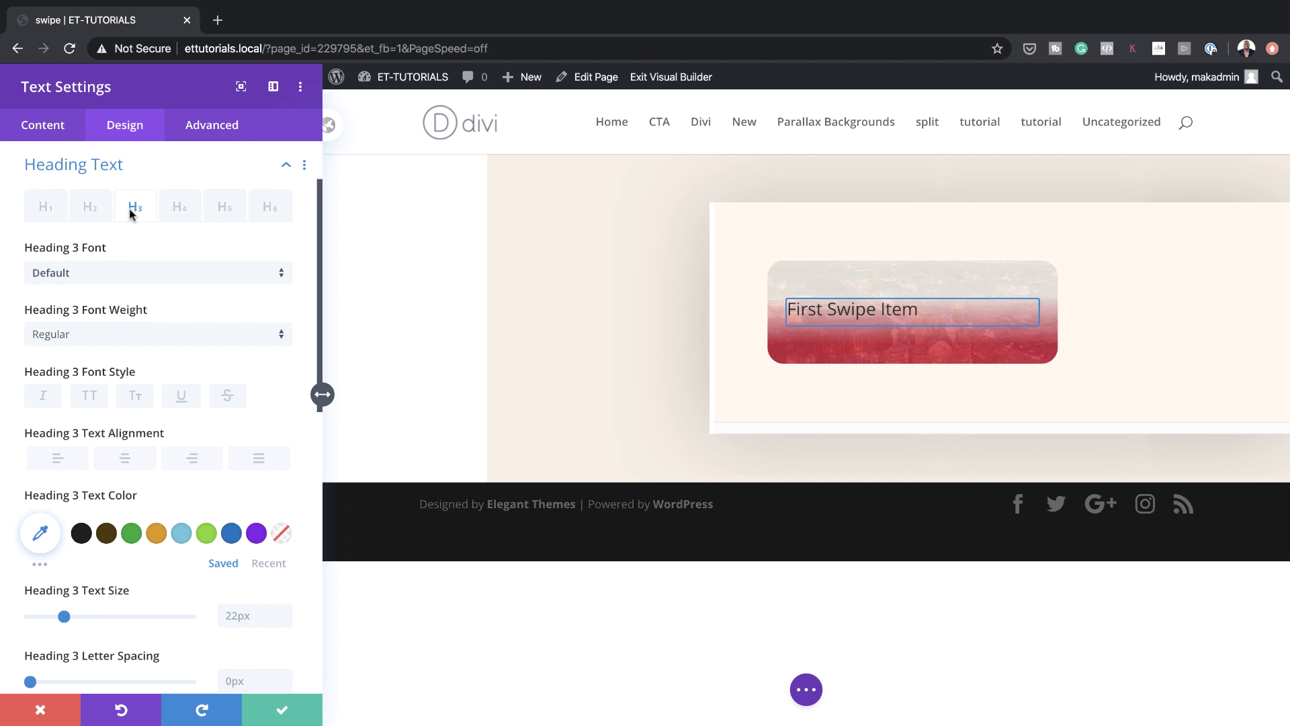
{"action": "left_click", "coordinate": [117, 273]}
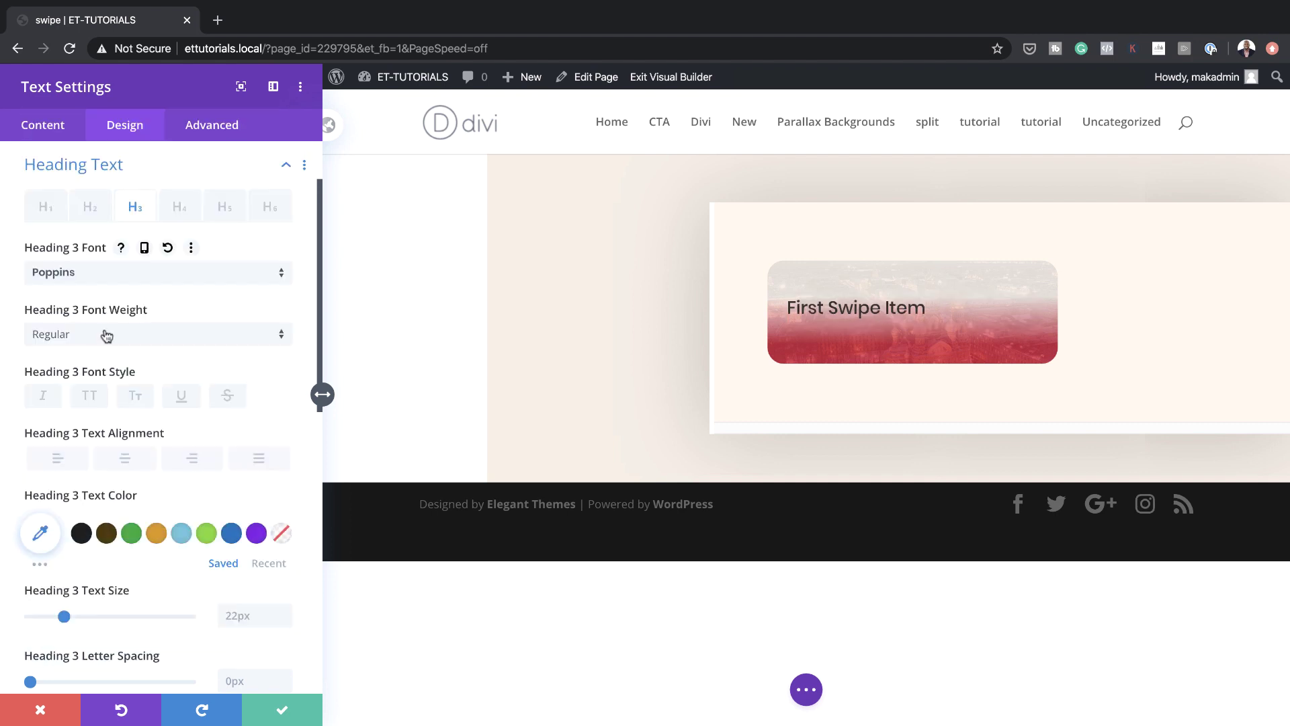
{"action": "left_click", "coordinate": [105, 334]}
{"action": "left_click", "coordinate": [136, 405]}
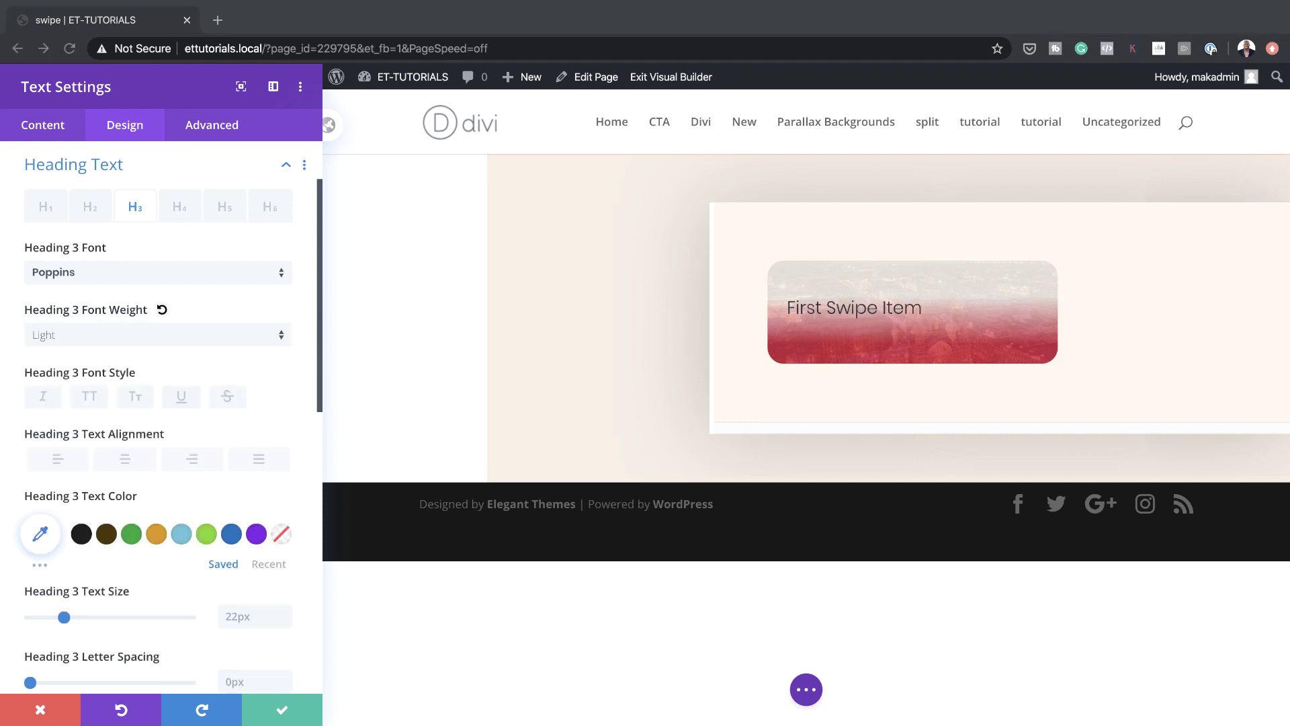
Set the Heading 3 text color to #e92640 and its text size to 1.5vw, and save the module
{"action": "left_click", "coordinate": [41, 534]}
{"action": "type", "text": "#e92640"}
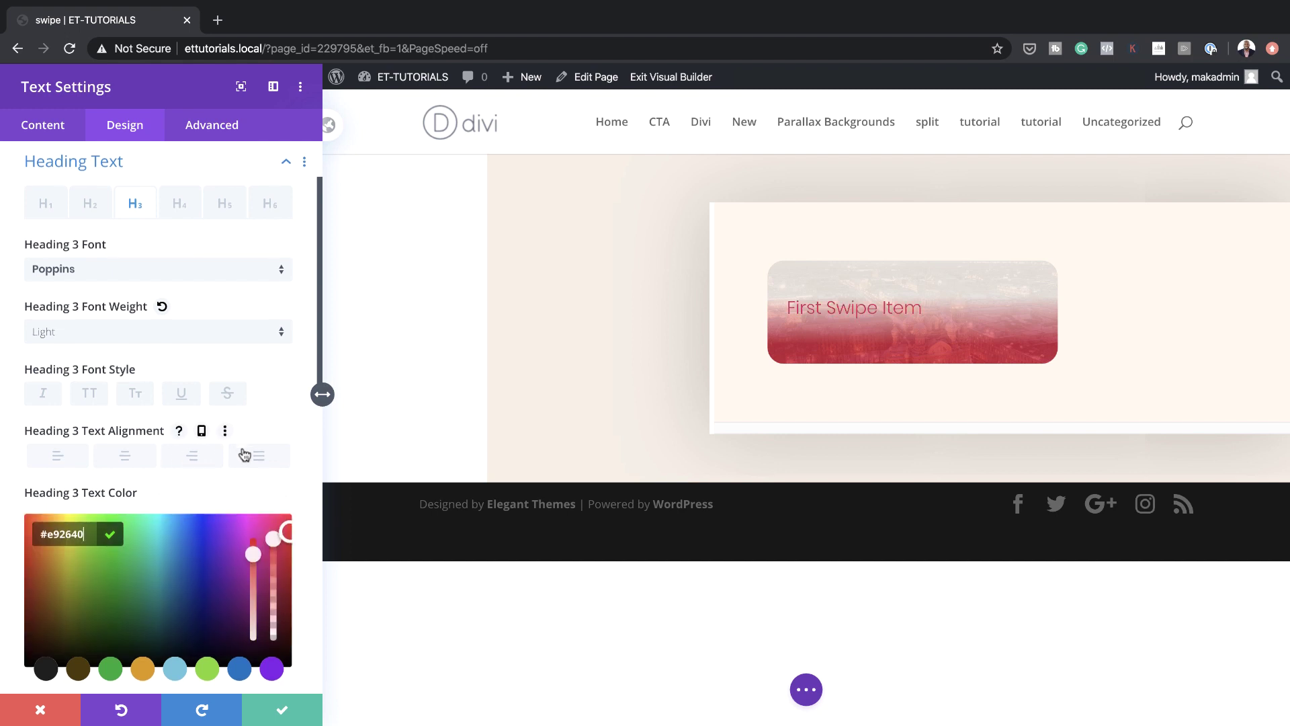
{"action": "scroll", "coordinate": [222, 457], "scroll_direction": "down", "scroll_amount": 1}
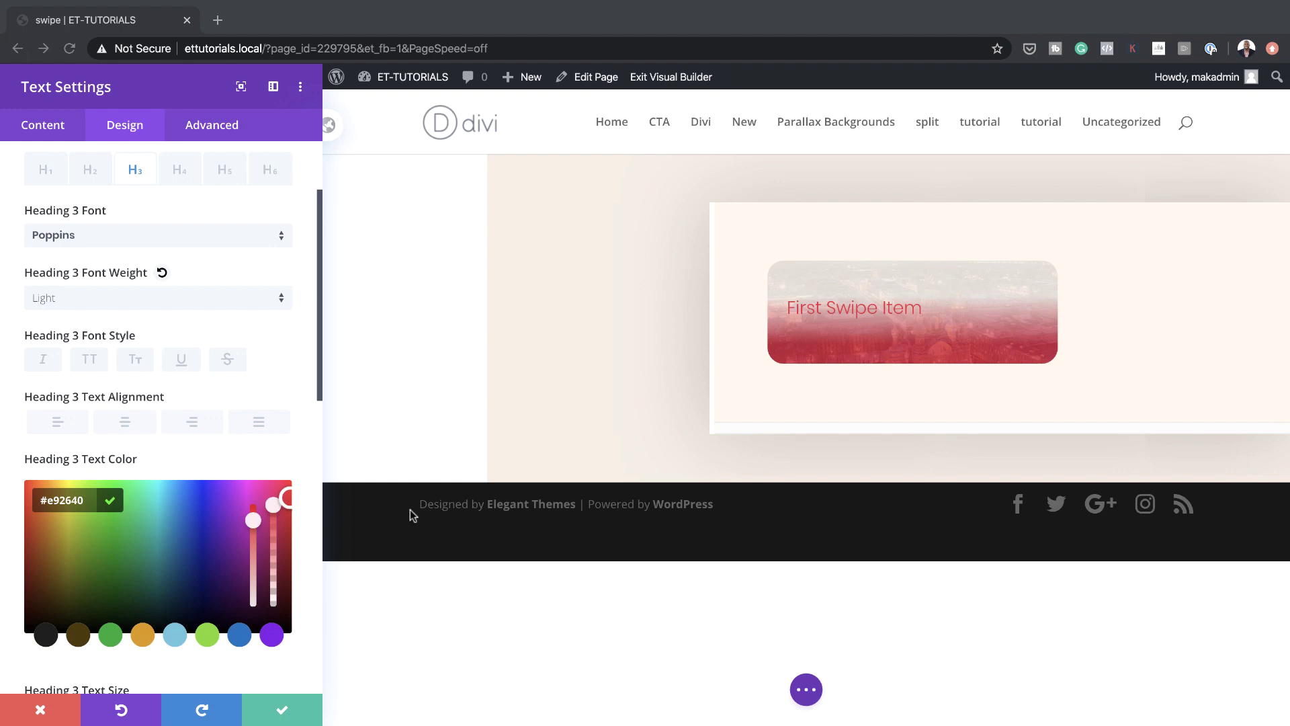
{"action": "scroll", "coordinate": [172, 506], "scroll_direction": "down", "scroll_amount": 3}
{"action": "left_click", "coordinate": [247, 551]}
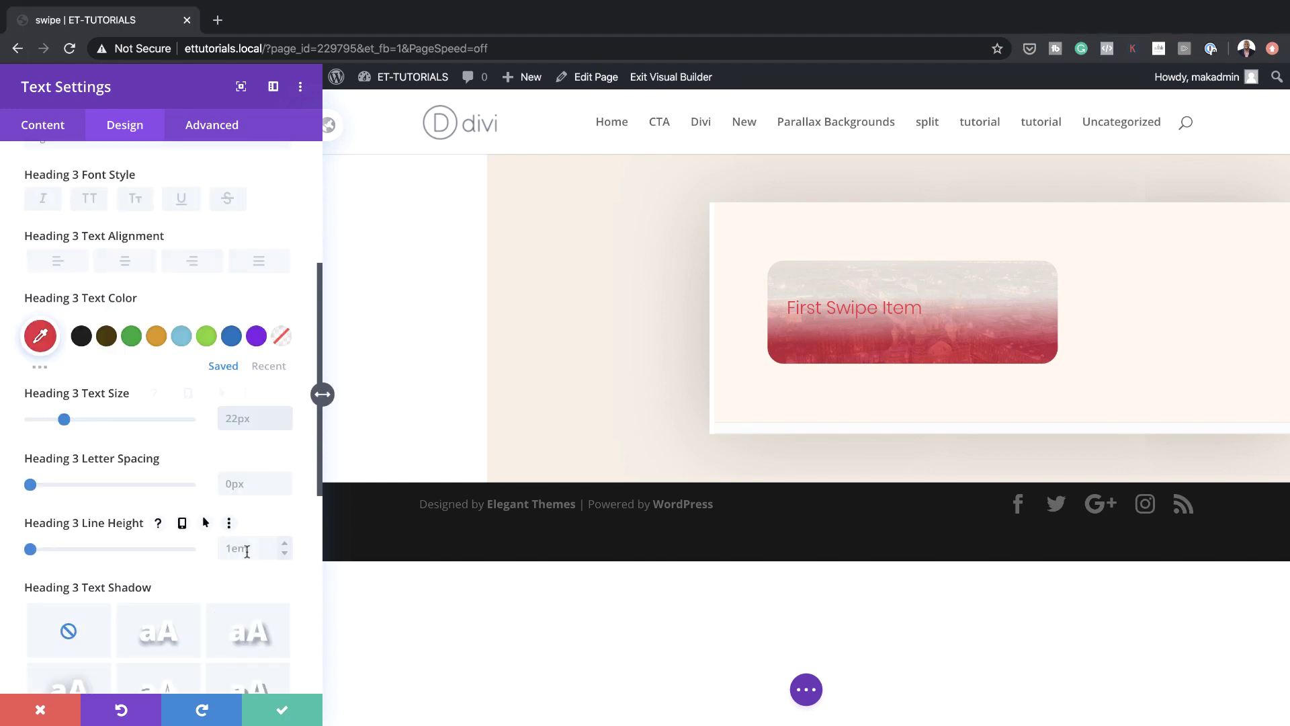
{"action": "type", "text": "1.5vw"}
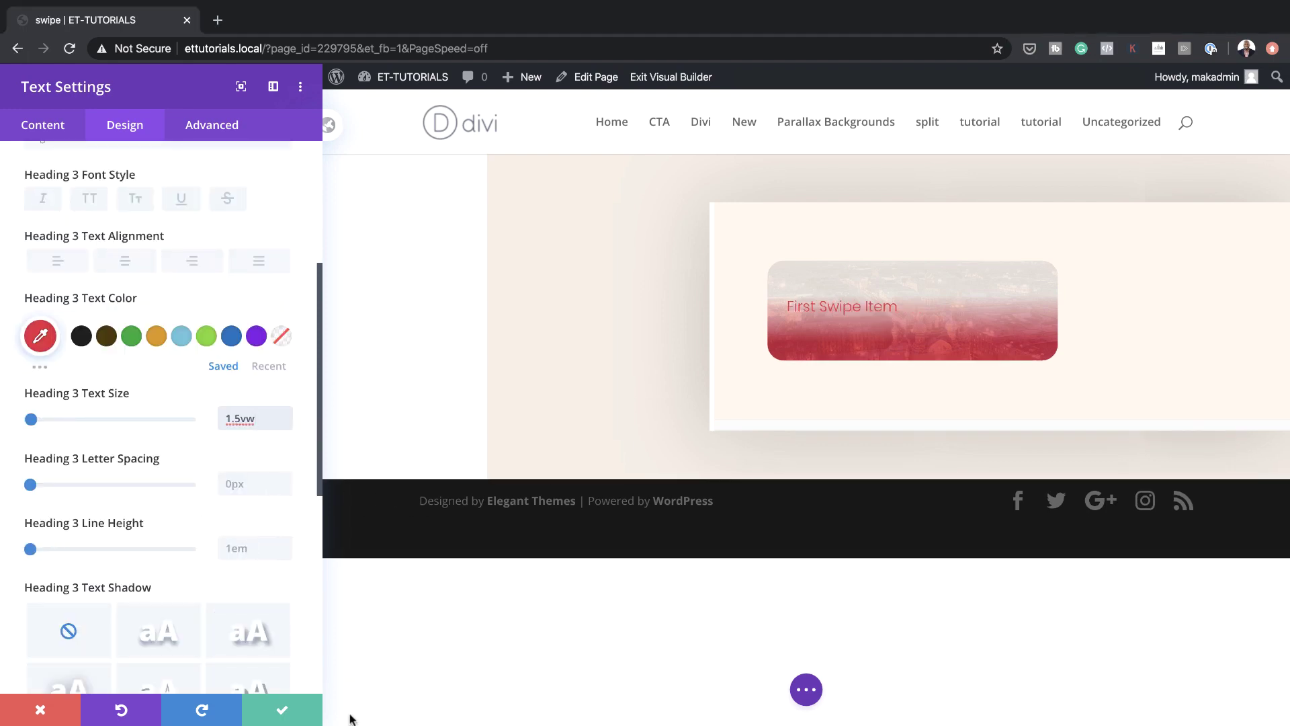
{"action": "left_click", "coordinate": [283, 711]}
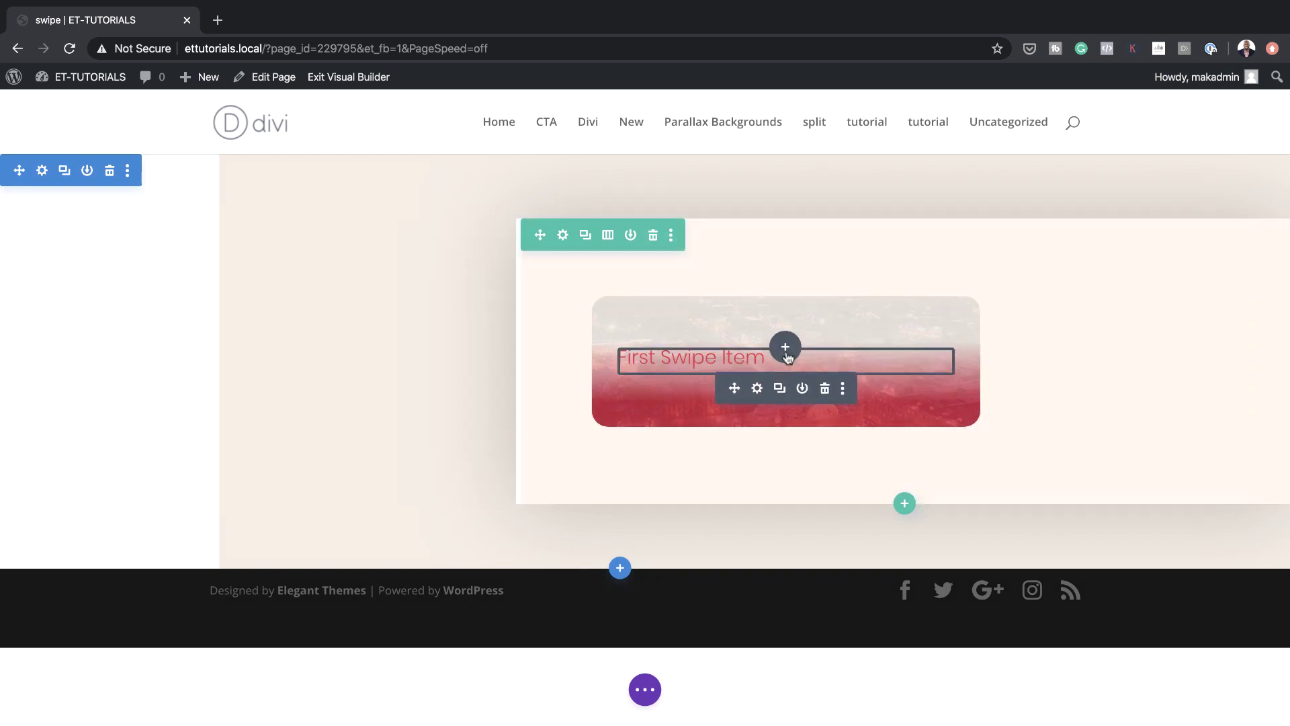
Insert another Text module below the heading and shorten its placeholder body to "Your content goes here."
{"action": "left_click", "coordinate": [785, 347]}
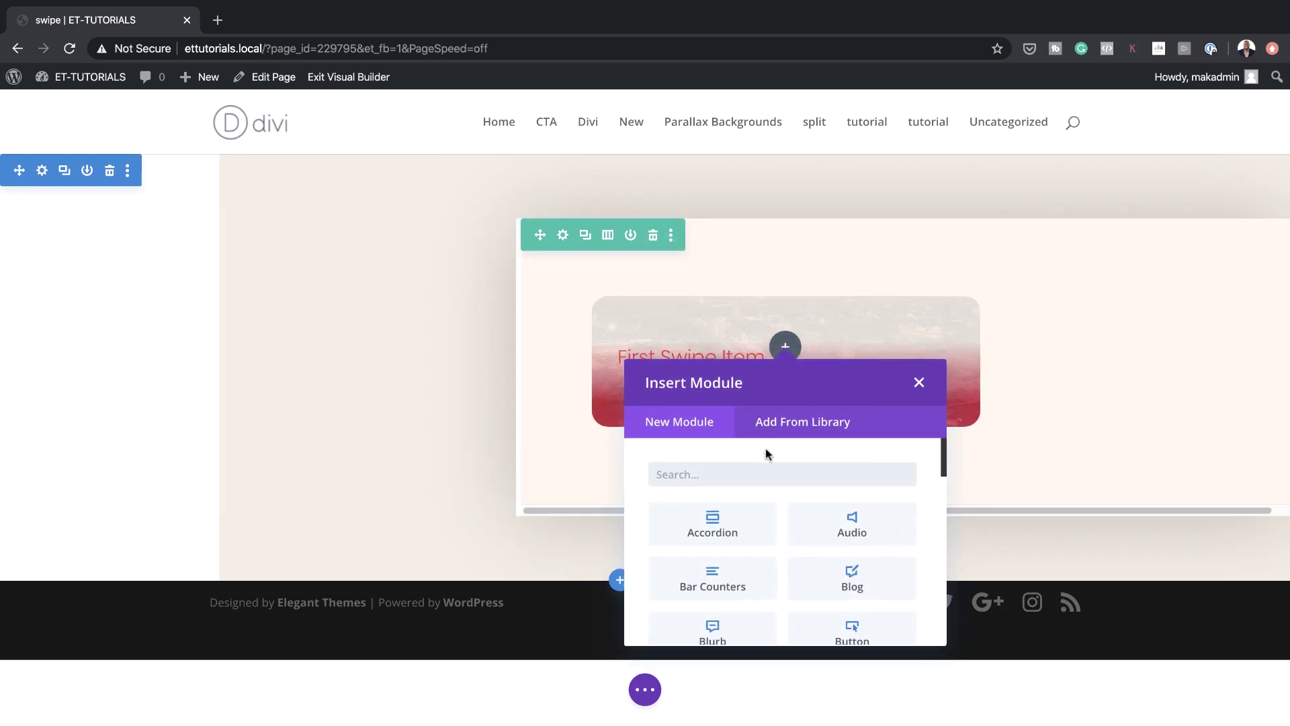
{"action": "type", "text": "text"}
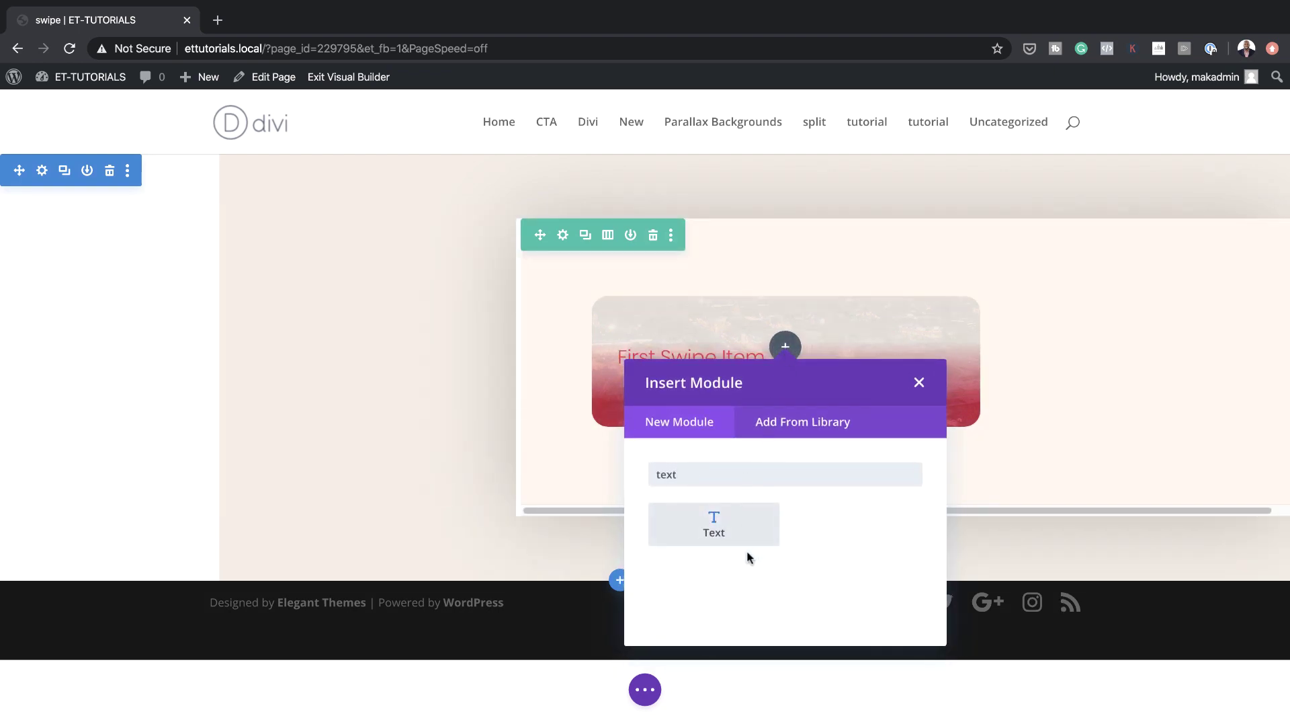
{"action": "left_click", "coordinate": [742, 529]}
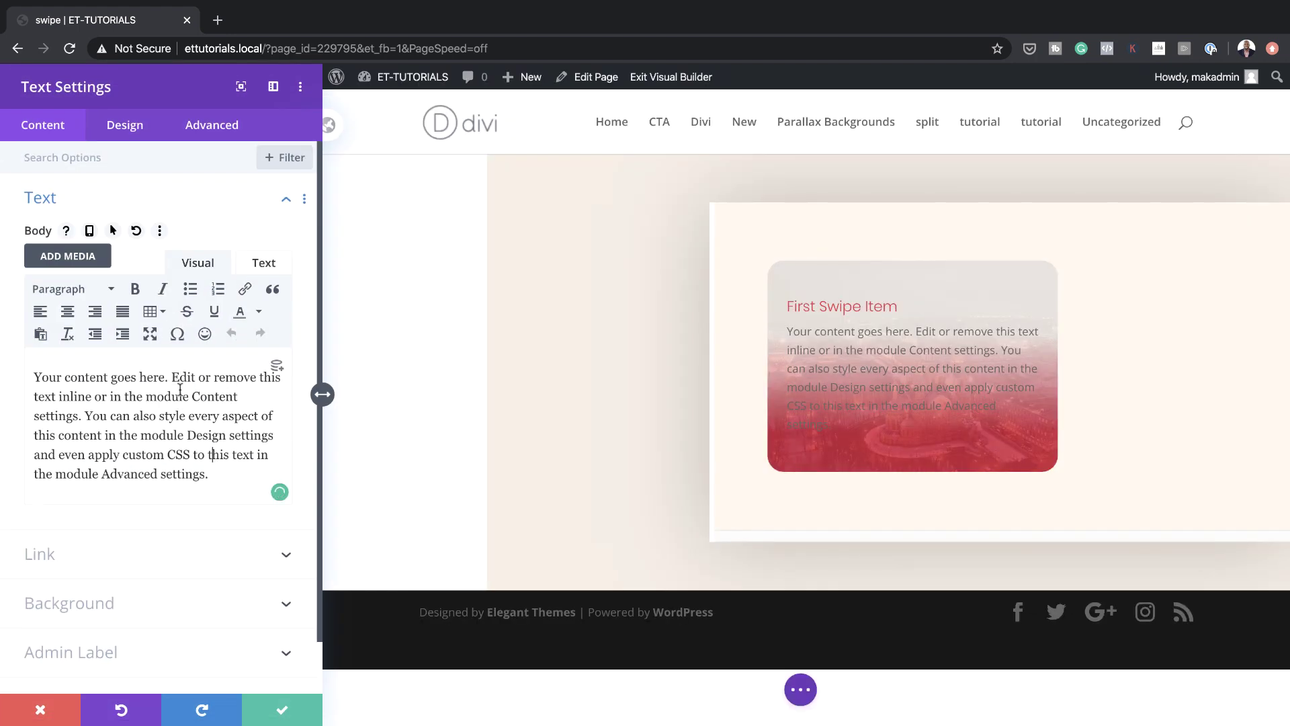
{"action": "left_click_drag", "start_coordinate": [172, 377], "coordinate": [226, 474]}
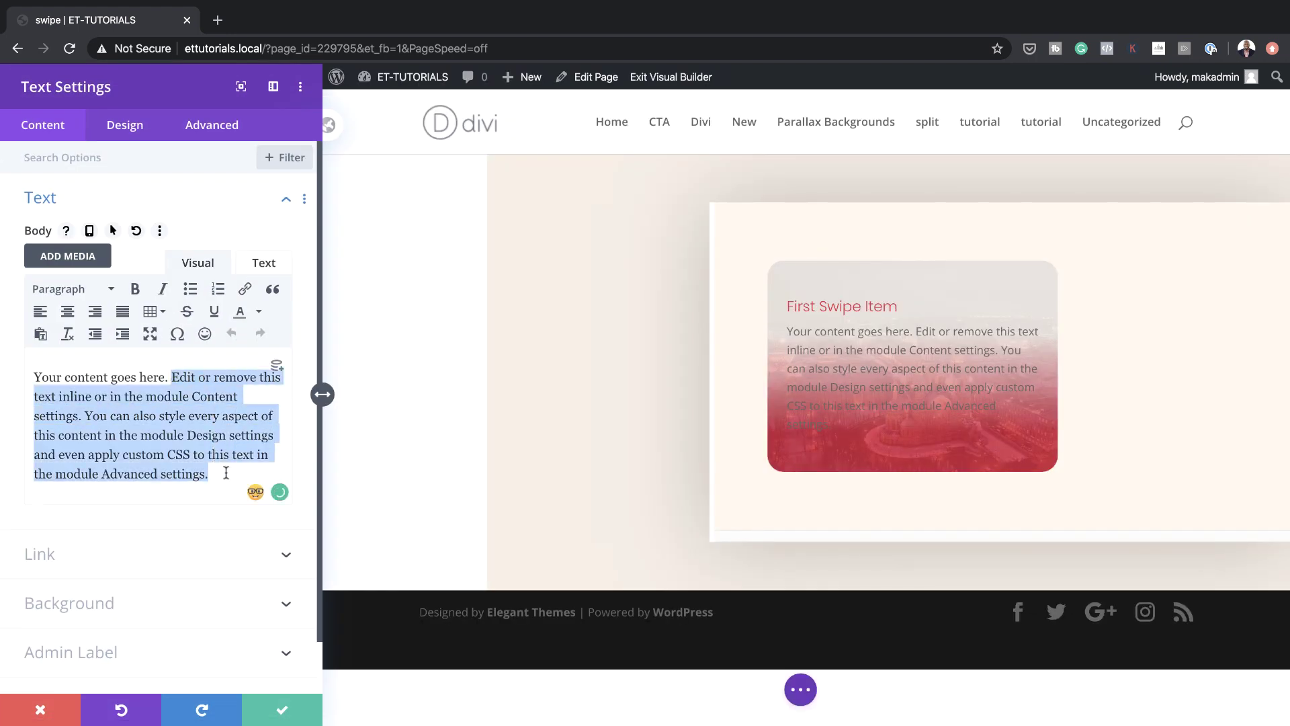
{"action": "key", "text": "BackSpace"}
Set the body text font of the second Text module to Poppins with a Light weight
{"action": "left_click", "coordinate": [124, 125]}
{"action": "left_click", "coordinate": [87, 206]}
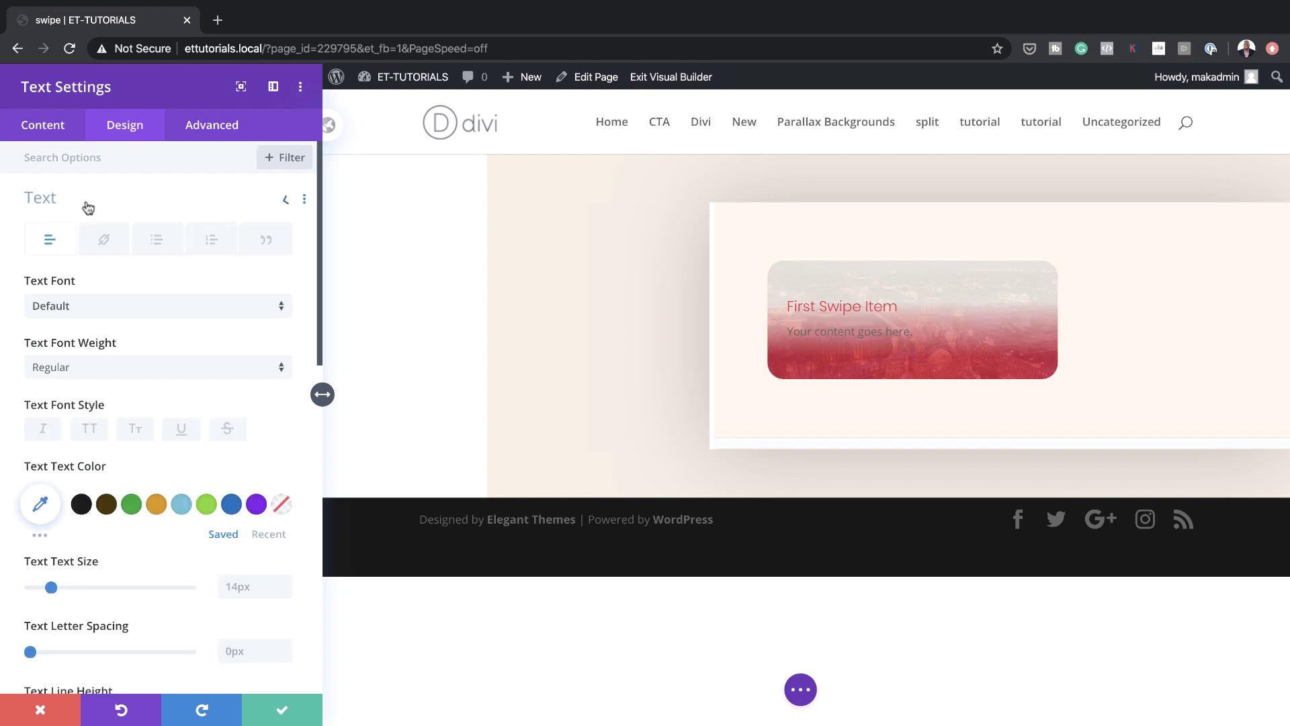
{"action": "left_click", "coordinate": [115, 312]}
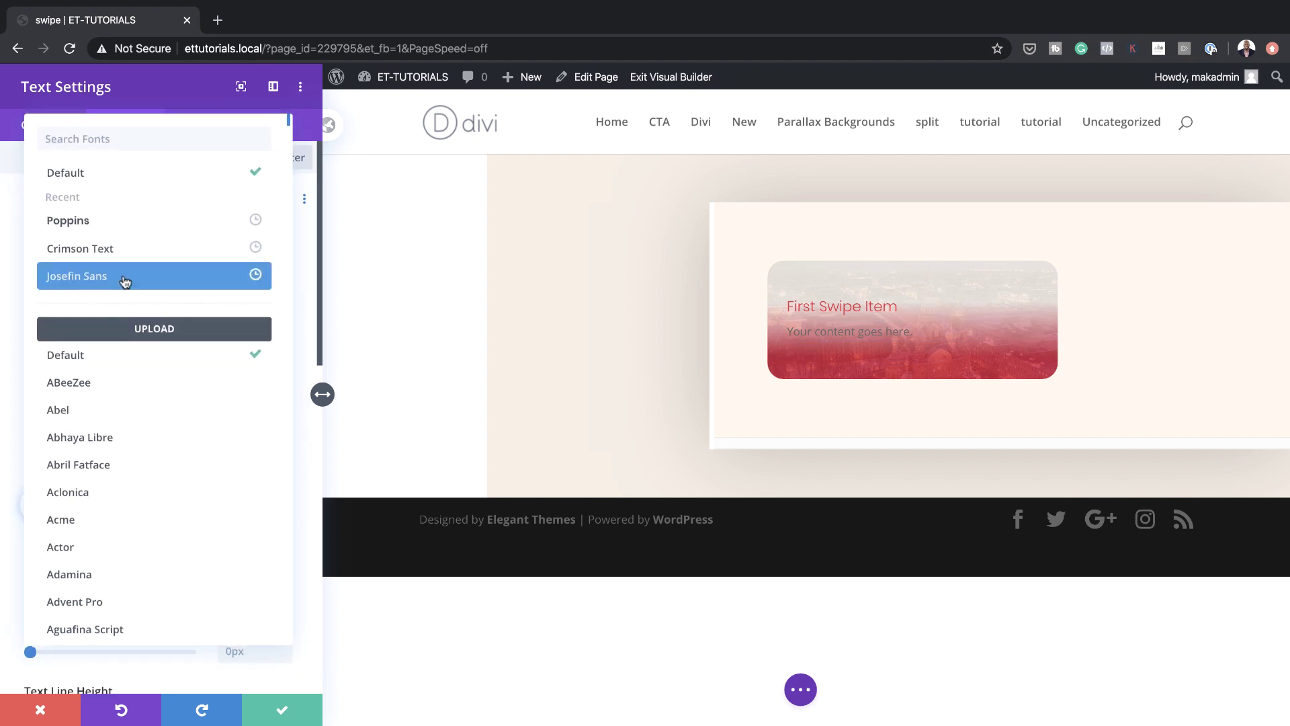
{"action": "left_click", "coordinate": [139, 221]}
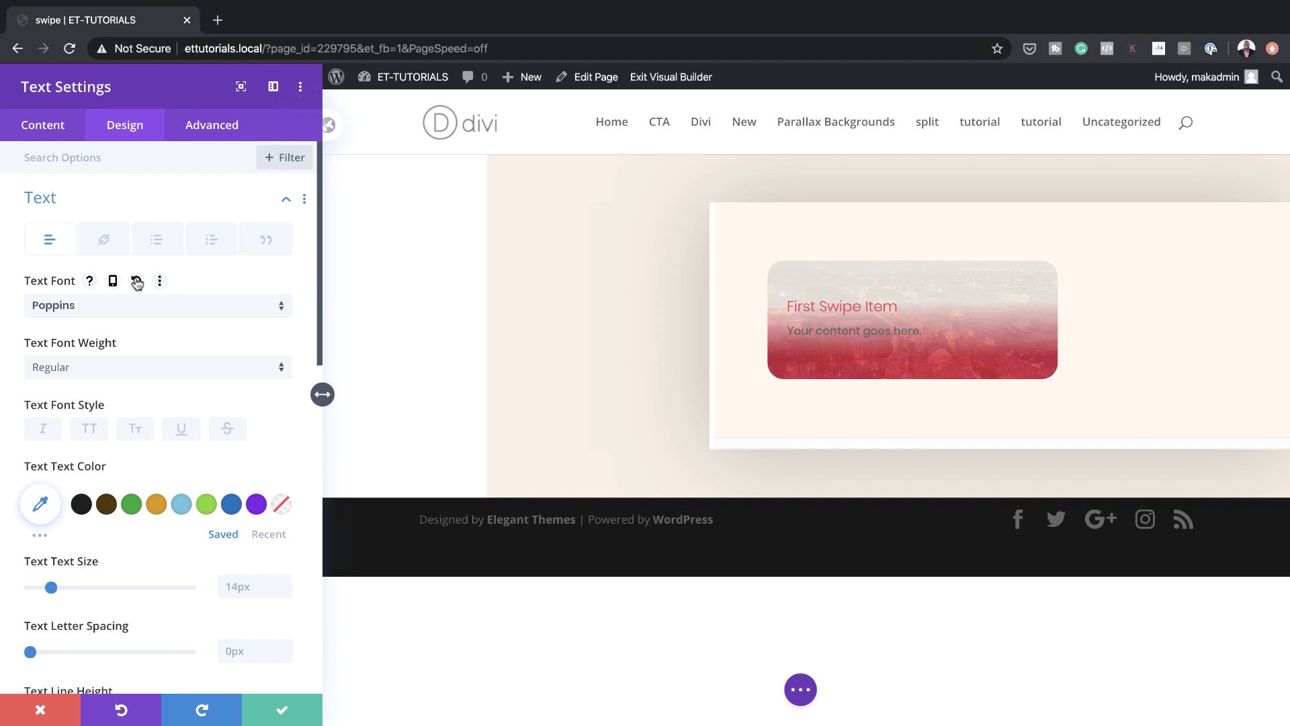
{"action": "left_click", "coordinate": [131, 367]}
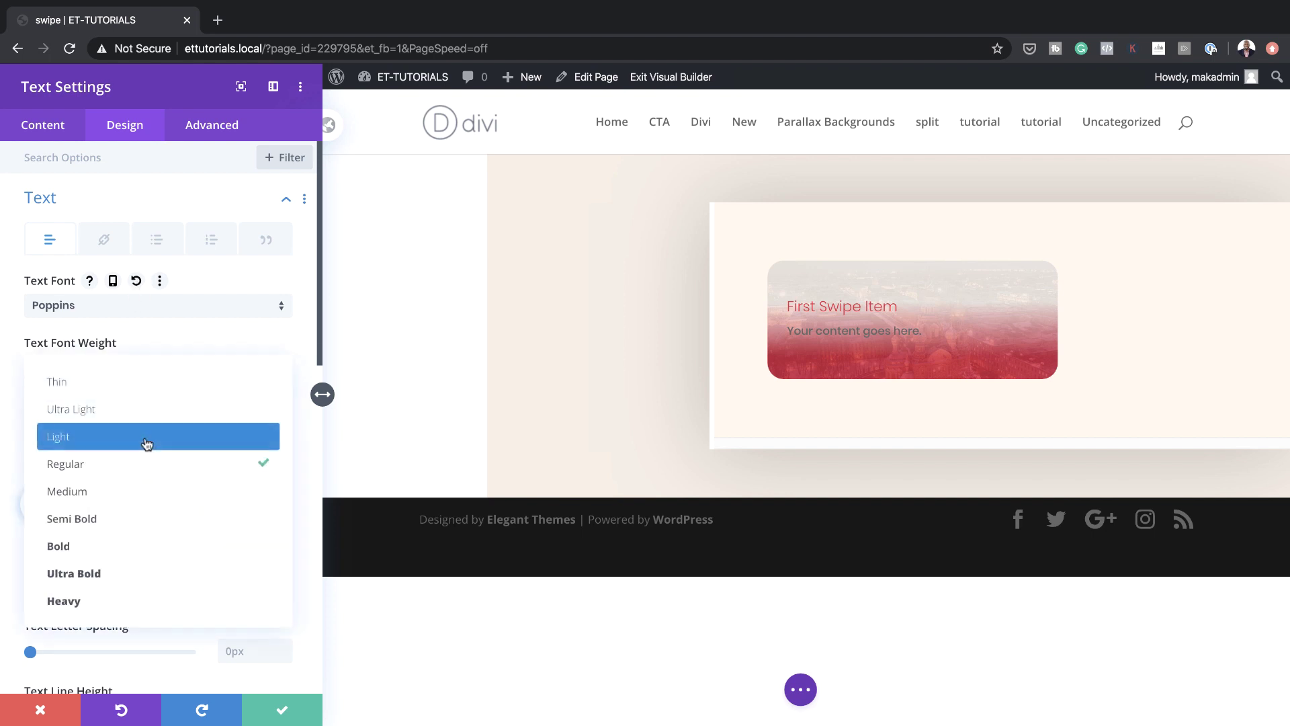
{"action": "left_click", "coordinate": [145, 443]}
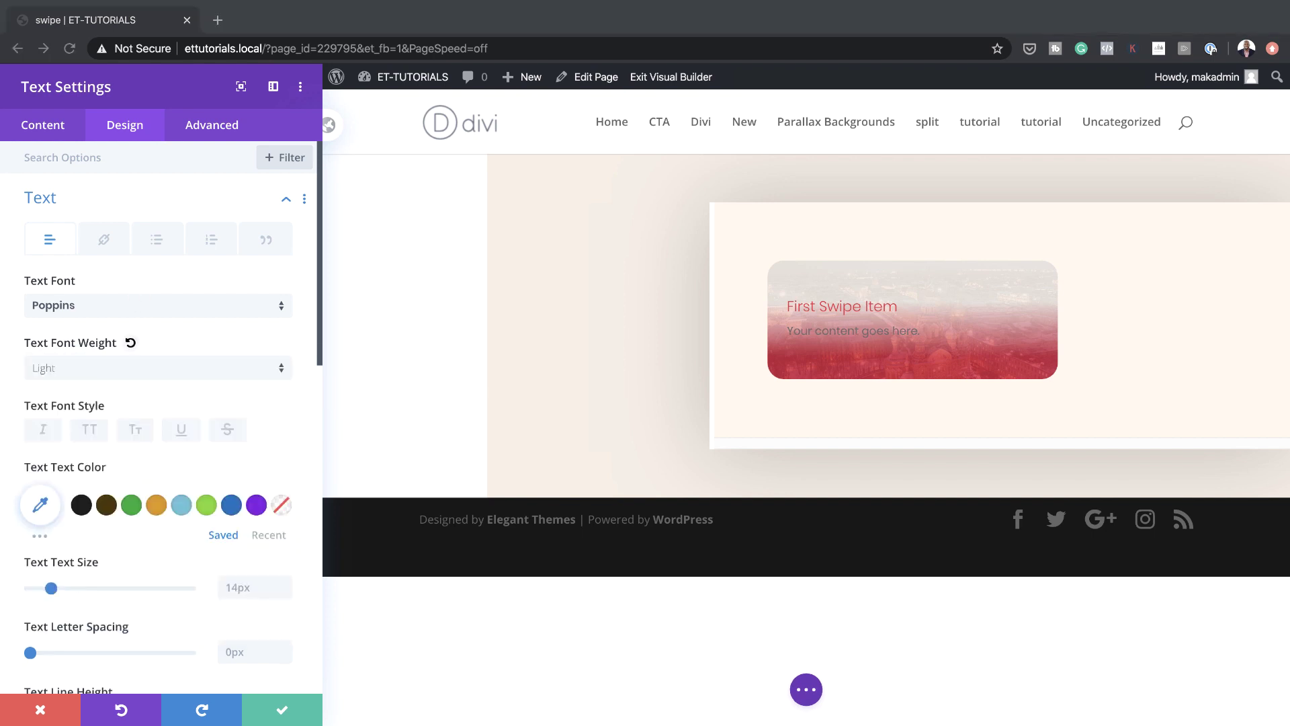
Set the body text color to #e92640 and its text size to 0.8vw
{"action": "left_click", "coordinate": [42, 511]}
{"action": "type", "text": "#e92640"}
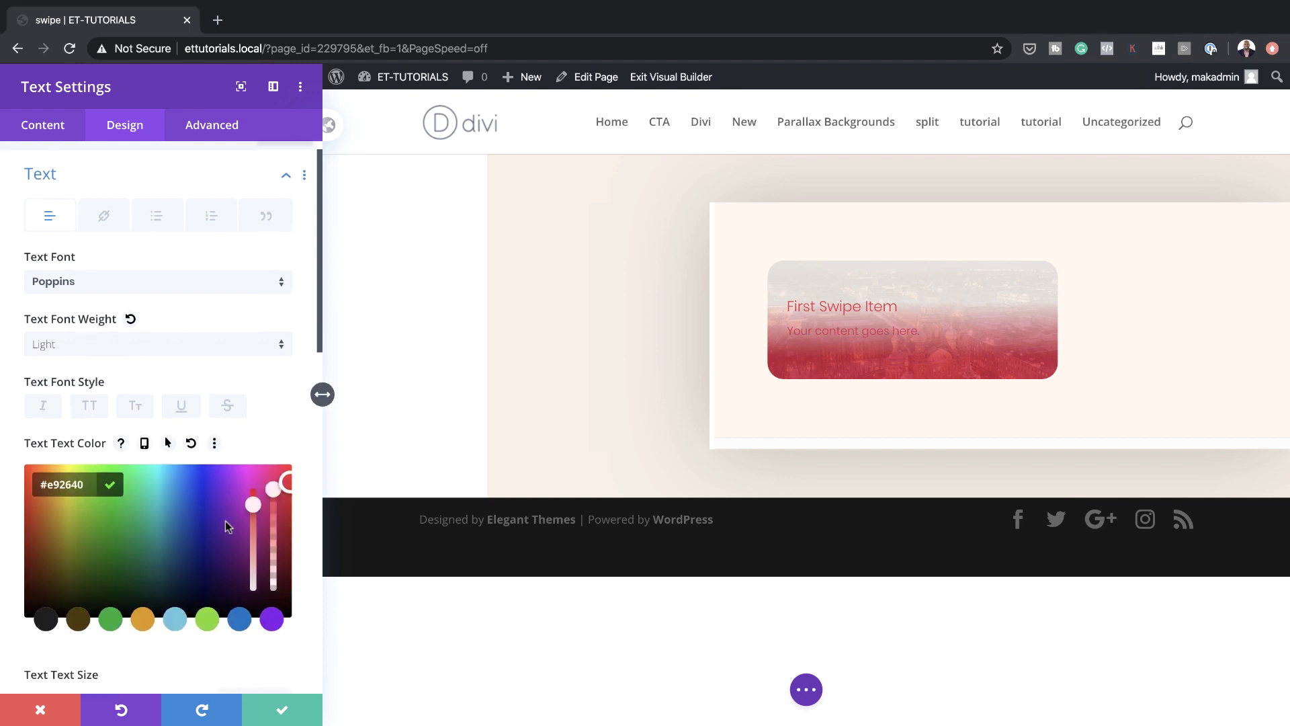
{"action": "scroll", "coordinate": [225, 521], "scroll_direction": "down", "scroll_amount": 3}
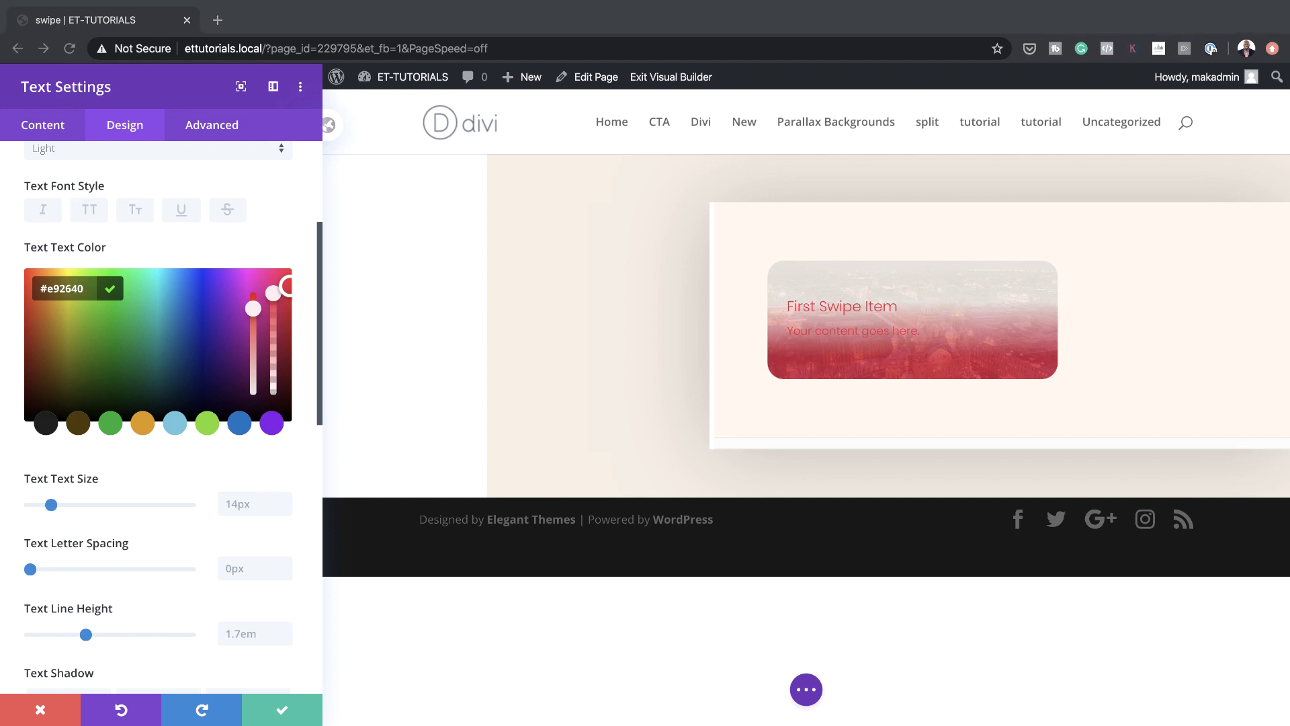
{"action": "left_click", "coordinate": [244, 504]}
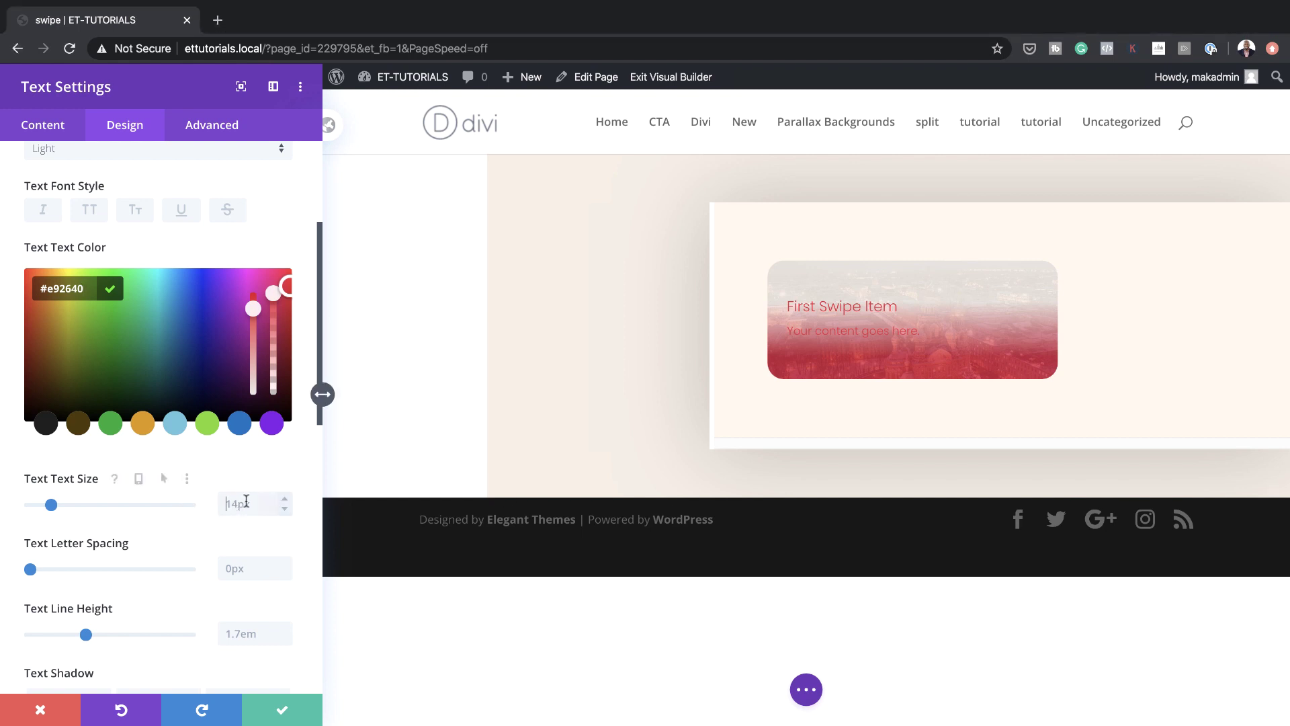
{"action": "type", "text": "0.8"}
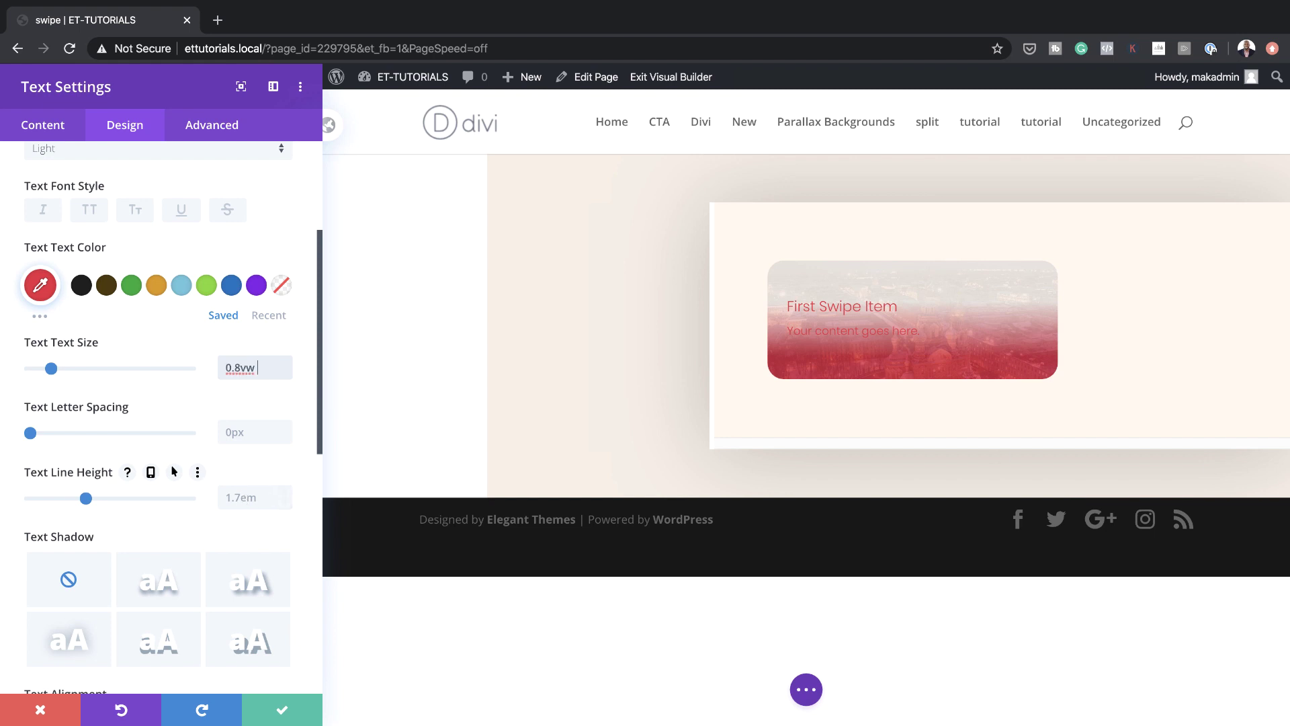
Adjust the bottom margin of the second Text module and save the module
{"action": "scroll", "coordinate": [213, 420], "scroll_direction": "down", "scroll_amount": 5}
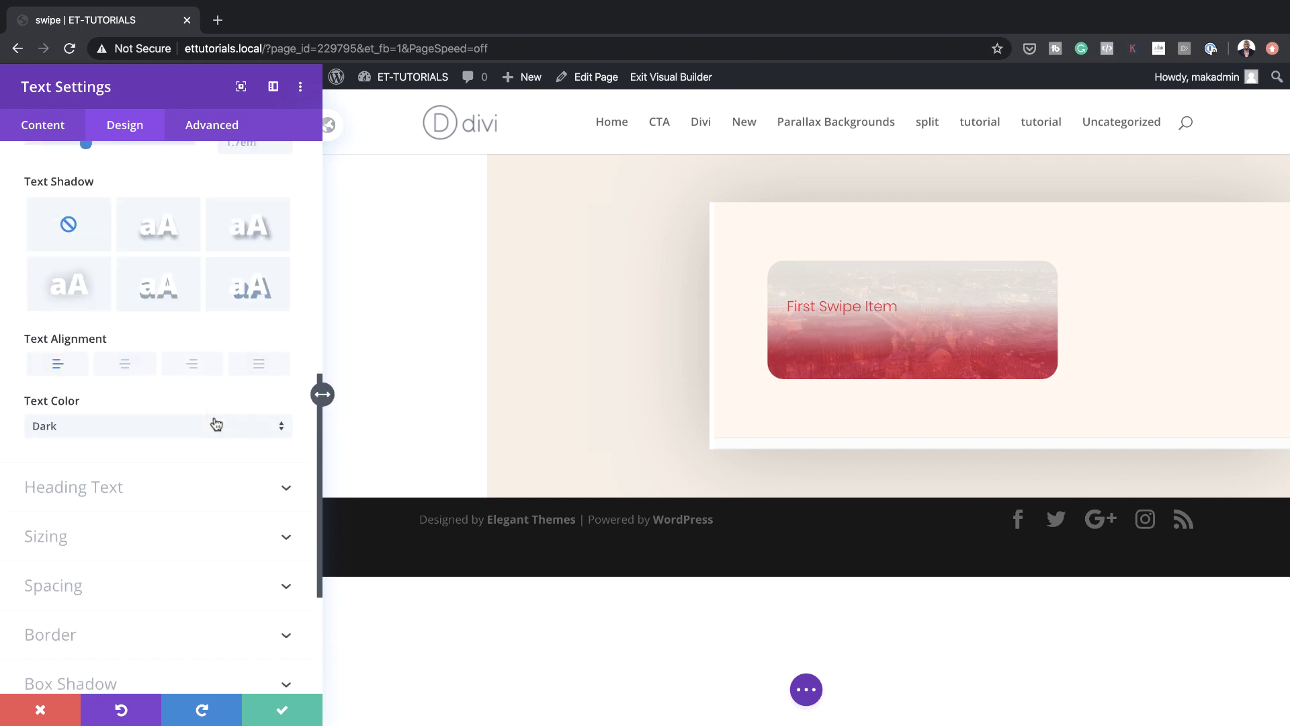
{"action": "left_click", "coordinate": [118, 583]}
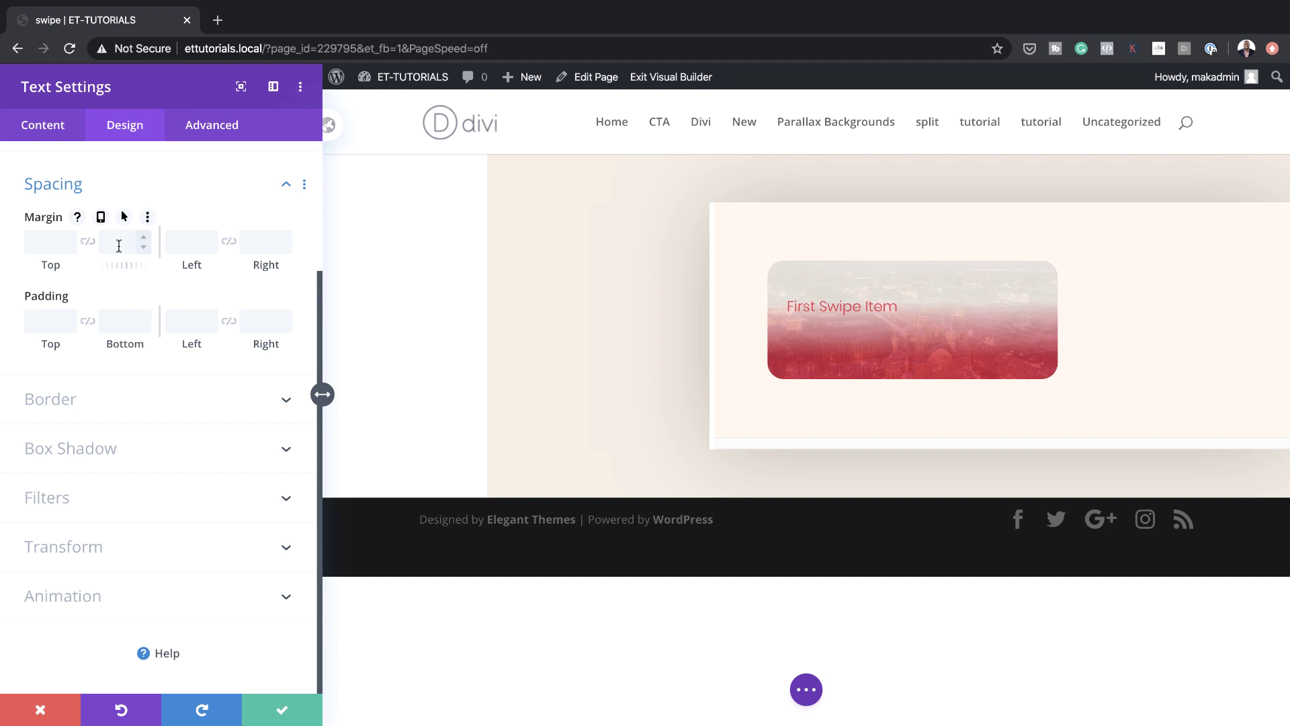
{"action": "left_click", "coordinate": [121, 246]}
{"action": "left_click", "coordinate": [281, 709]}
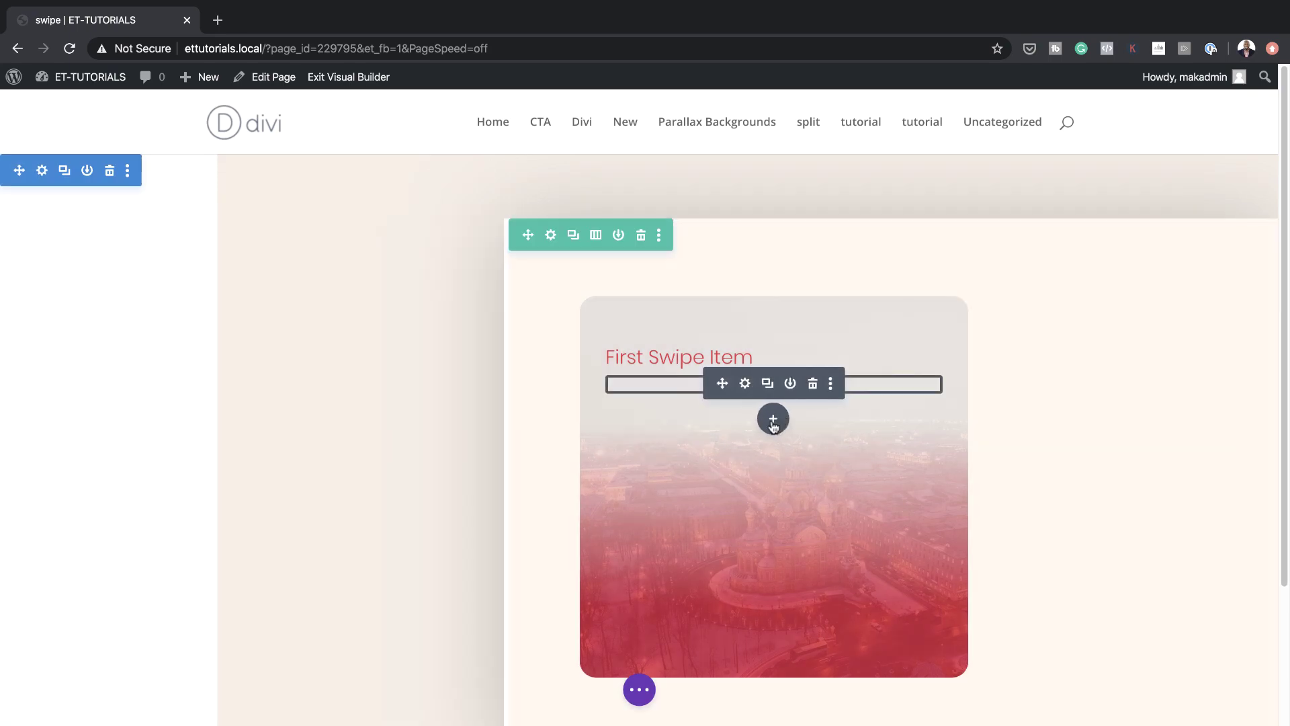
Insert a Button module below the second Text module and open its link URL setting
{"action": "left_click", "coordinate": [773, 422]}
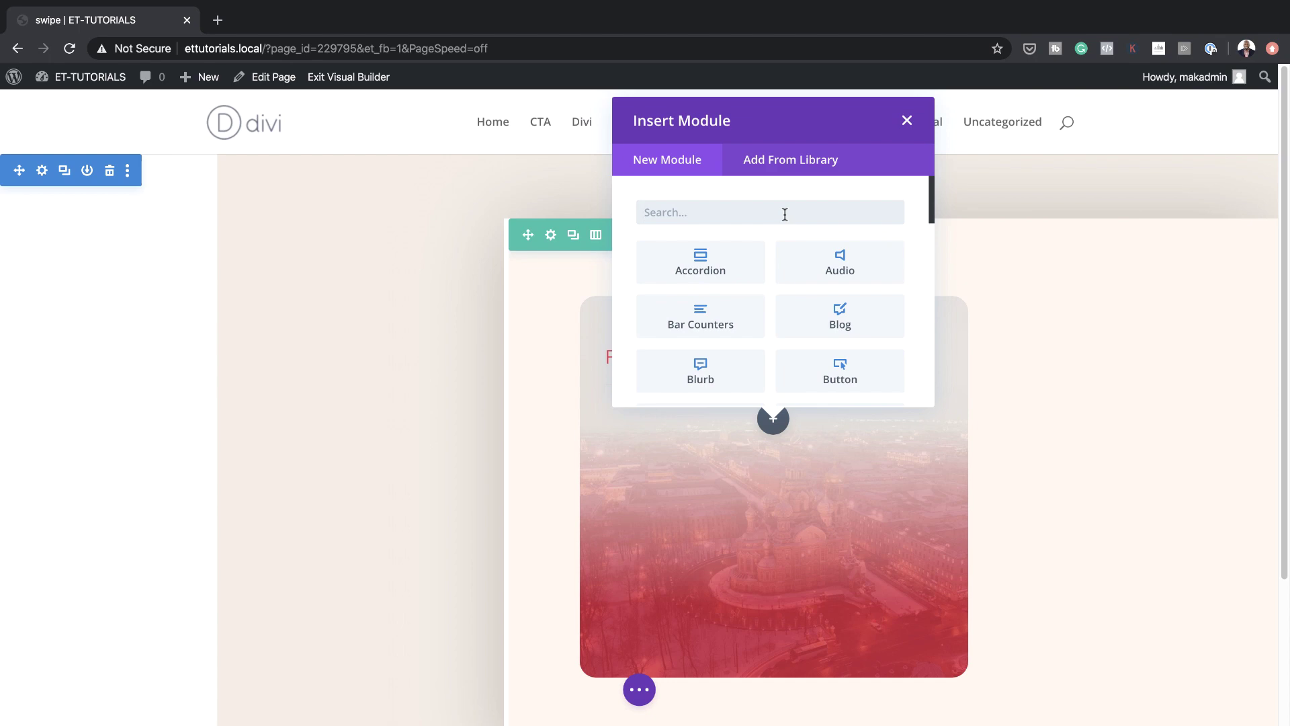
{"action": "type", "text": "b"}
{"action": "left_click", "coordinate": [840, 312]}
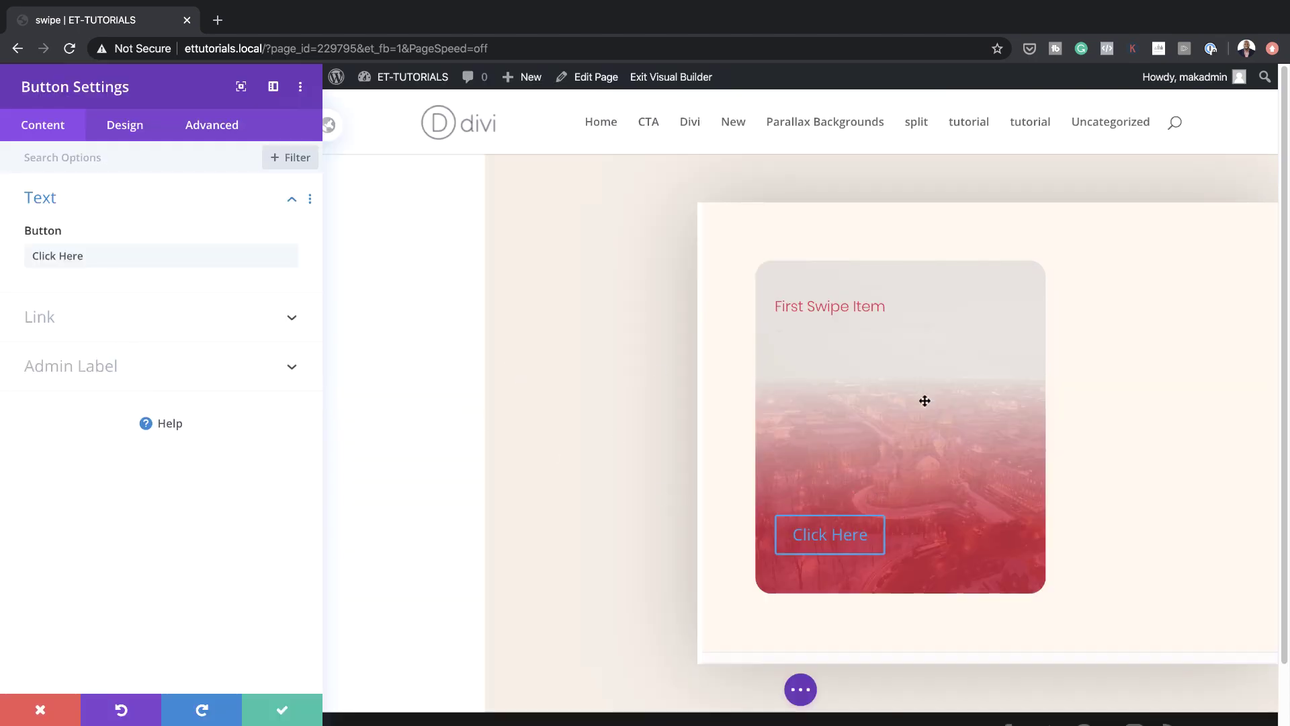
{"action": "left_click", "coordinate": [168, 317]}
{"action": "left_click", "coordinate": [117, 314]}
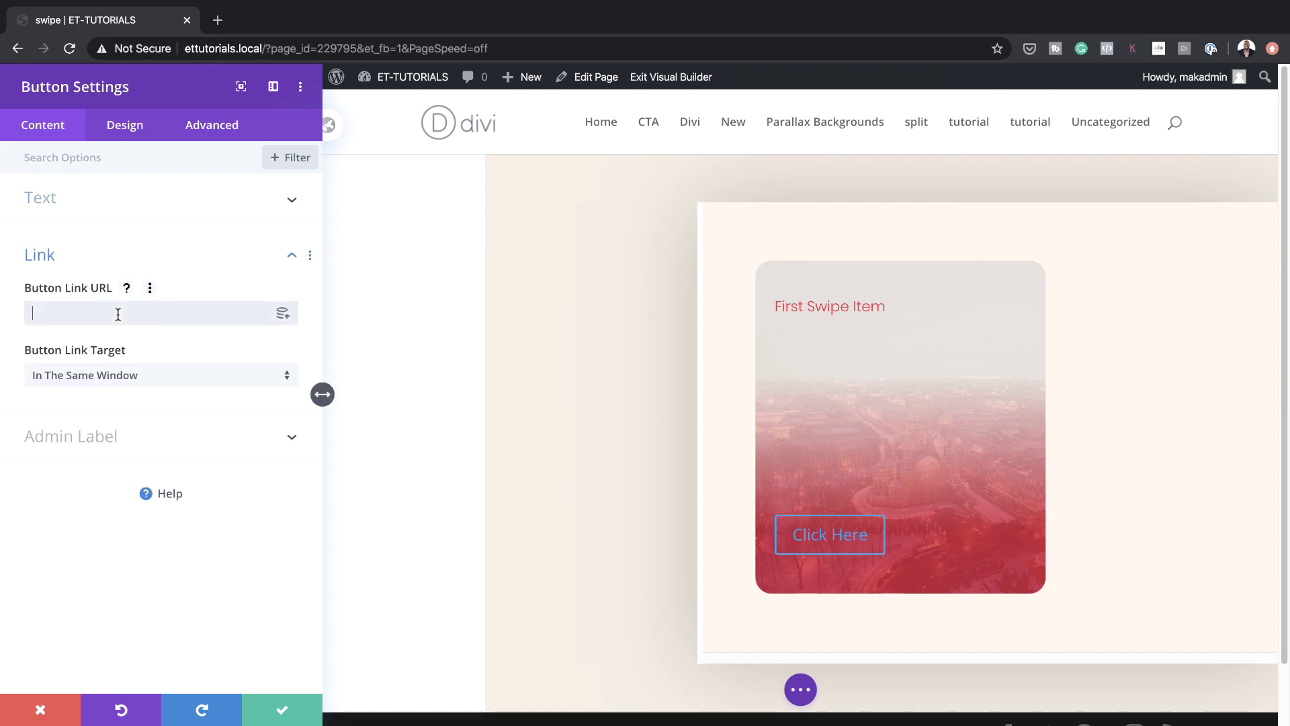
Enable custom styles for the button with a 0.8vw text size and #f5ede5 text color
{"action": "left_click", "coordinate": [134, 127]}
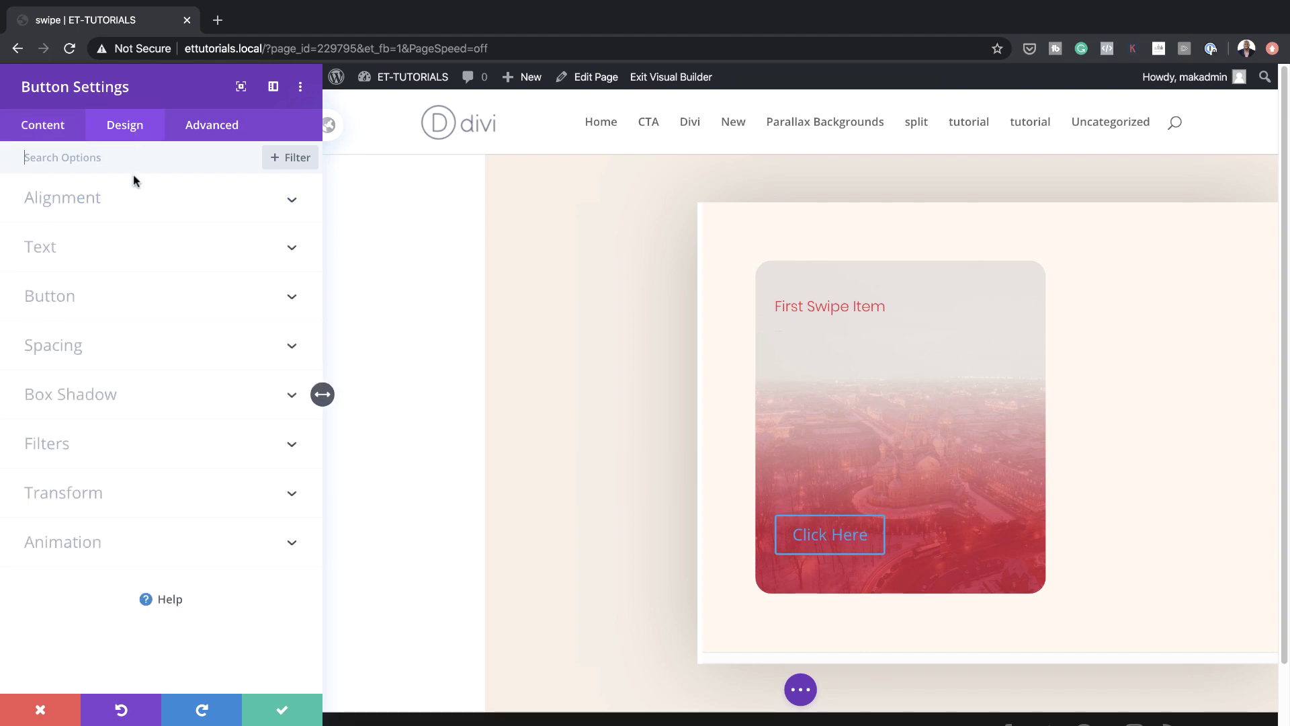
{"action": "left_click", "coordinate": [80, 299]}
{"action": "left_click", "coordinate": [69, 346]}
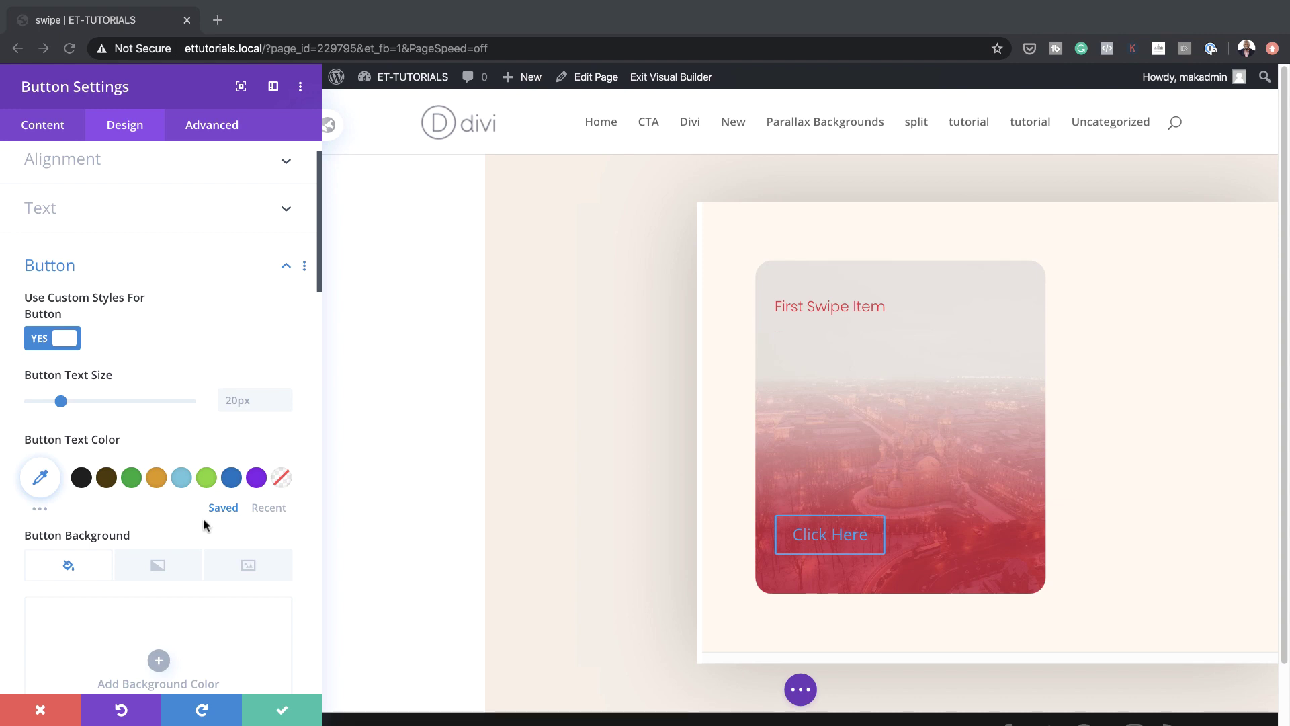
{"action": "left_click", "coordinate": [248, 402]}
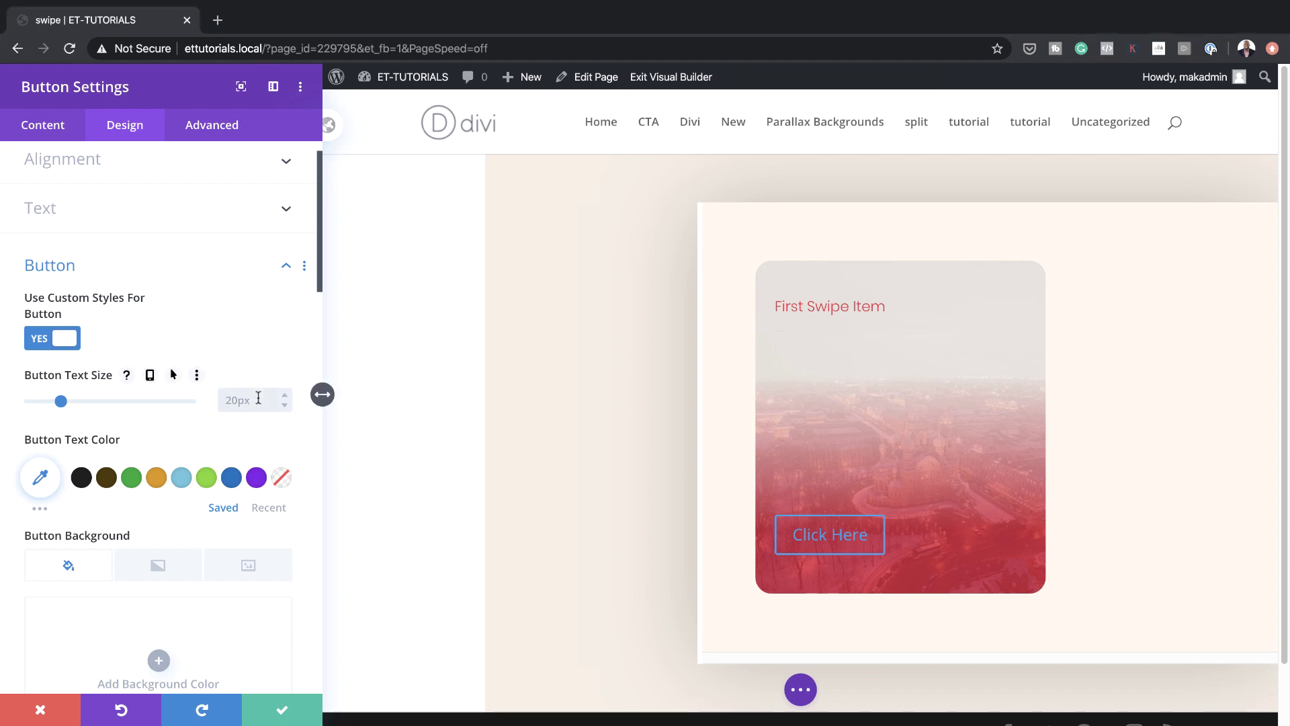
{"action": "type", "text": "0.8vw"}
{"action": "left_click", "coordinate": [253, 431]}
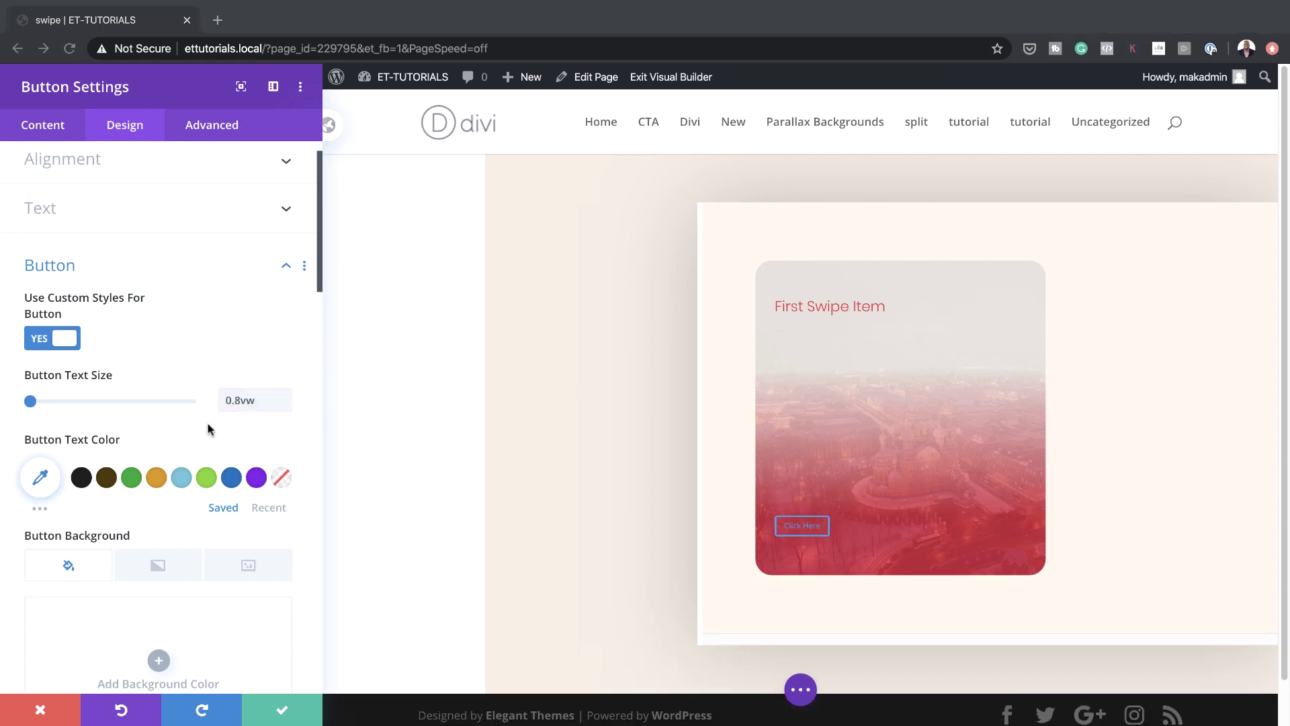
{"action": "left_click", "coordinate": [27, 478]}
{"action": "left_click", "coordinate": [51, 469]}
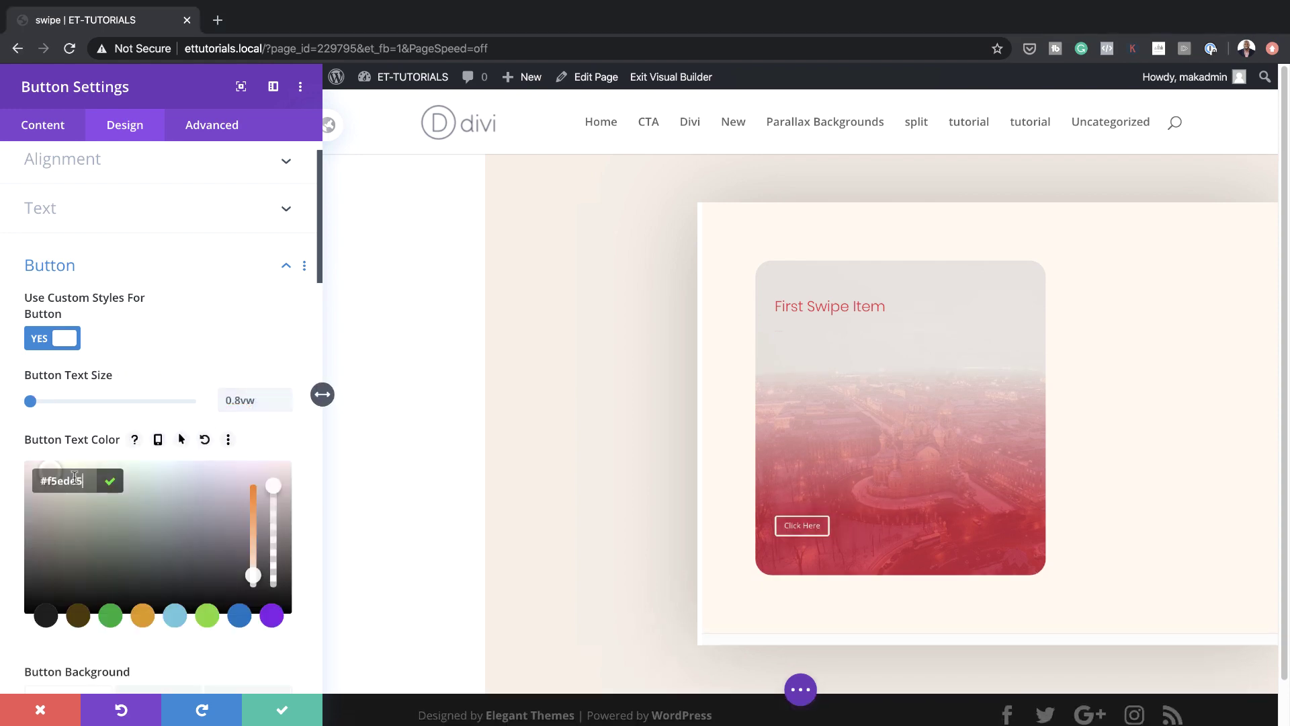
Set the button's border width to 1px and its border color to #f5ede5
{"action": "scroll", "coordinate": [181, 591], "scroll_direction": "down", "scroll_amount": 7}
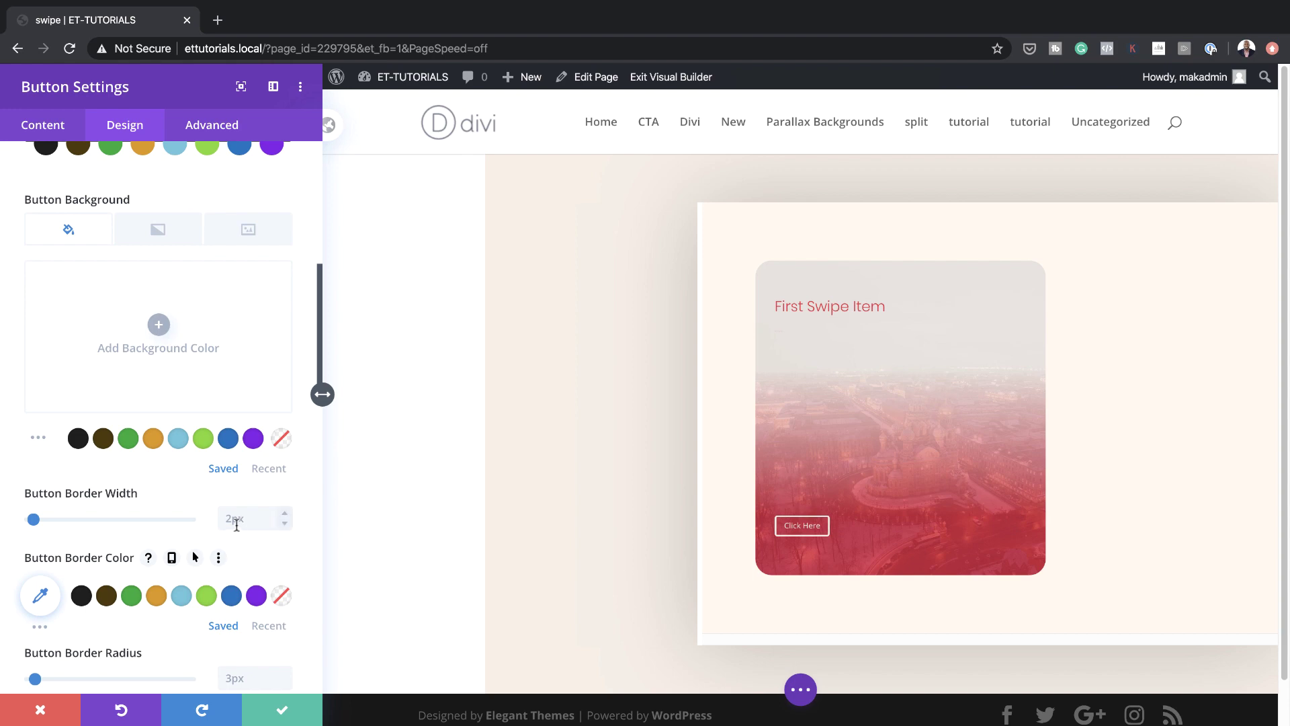
{"action": "scroll", "coordinate": [237, 525], "scroll_direction": "down", "scroll_amount": 2}
{"action": "left_click", "coordinate": [237, 382]}
{"action": "type", "text": "1"}
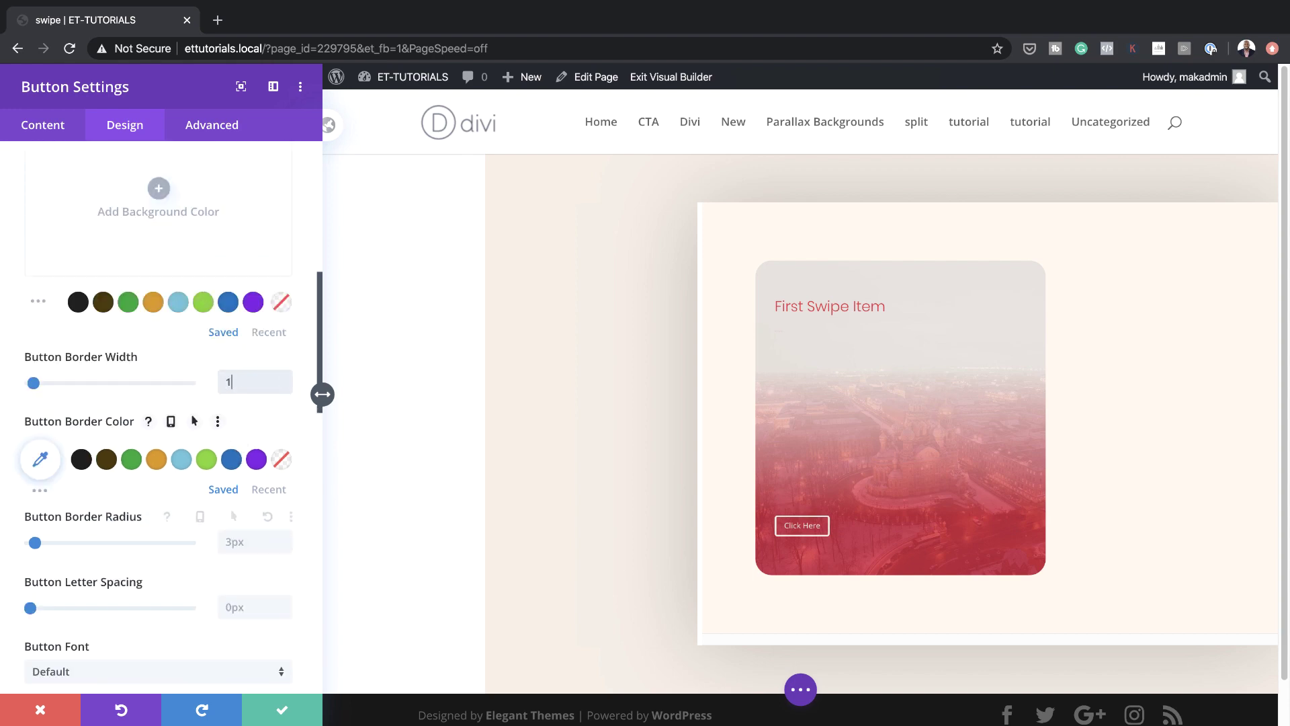
{"action": "left_click", "coordinate": [214, 516]}
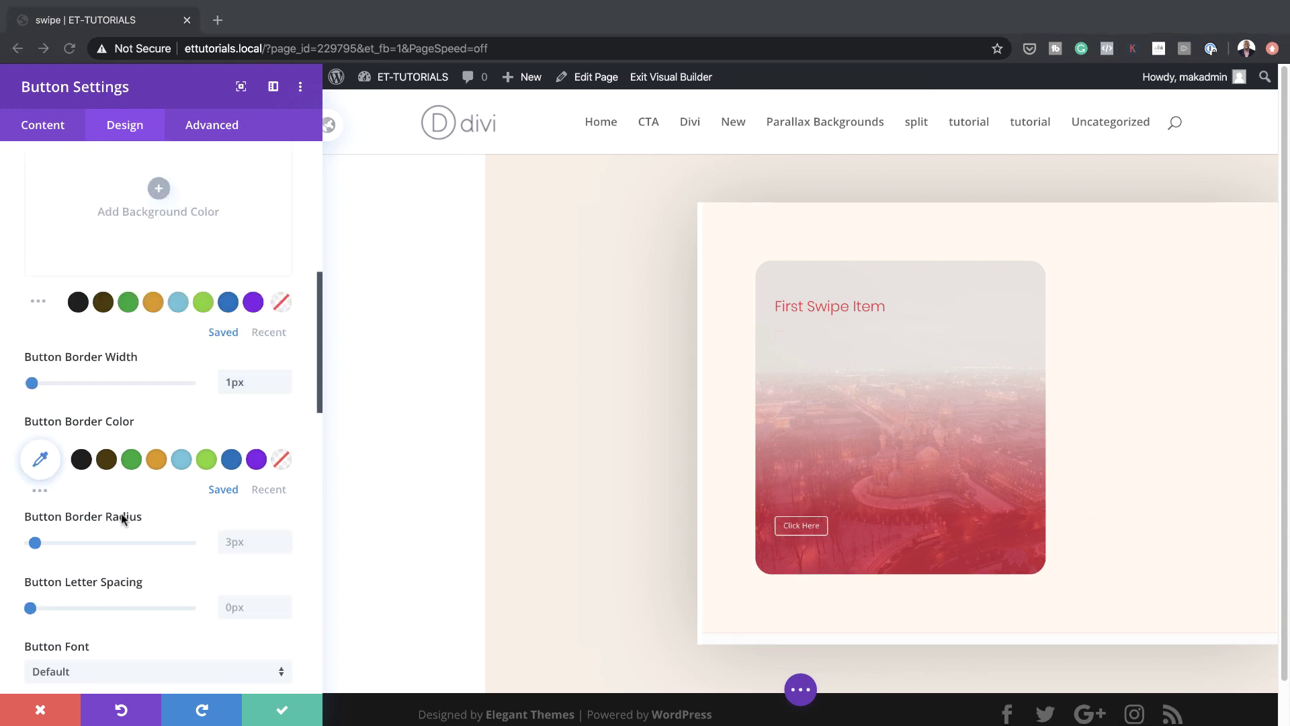
{"action": "left_click", "coordinate": [40, 460]}
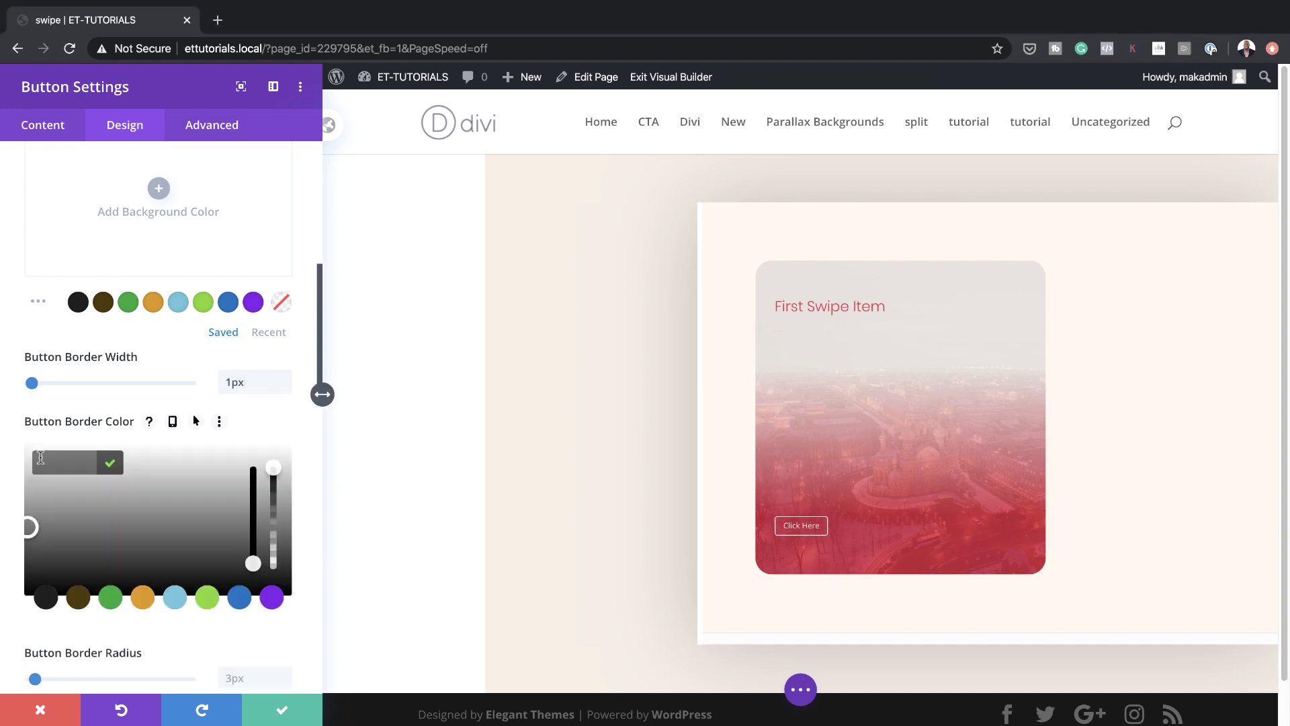
{"action": "left_click", "coordinate": [73, 464]}
{"action": "type", "text": "#f5ede5"}
Set the button's border radius to 5px and its font to Poppins
{"action": "scroll", "coordinate": [73, 464], "scroll_direction": "down", "scroll_amount": 3}
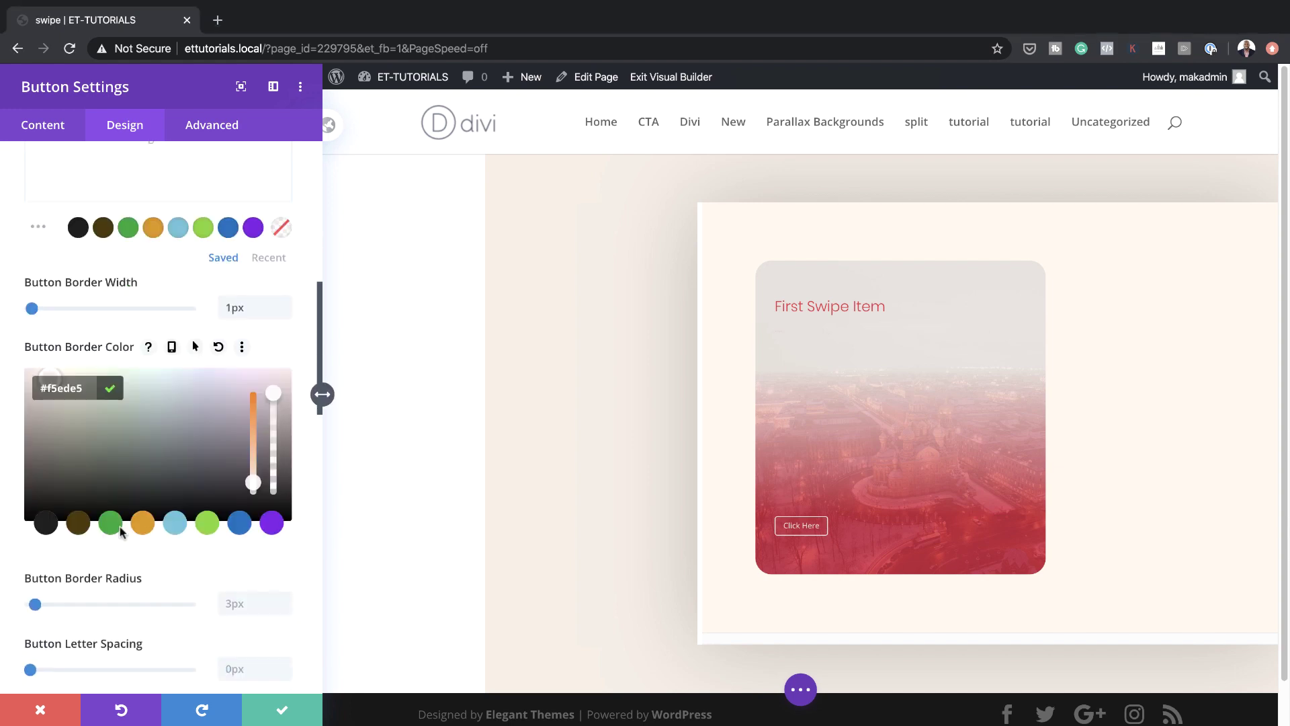
{"action": "left_click", "coordinate": [235, 568]}
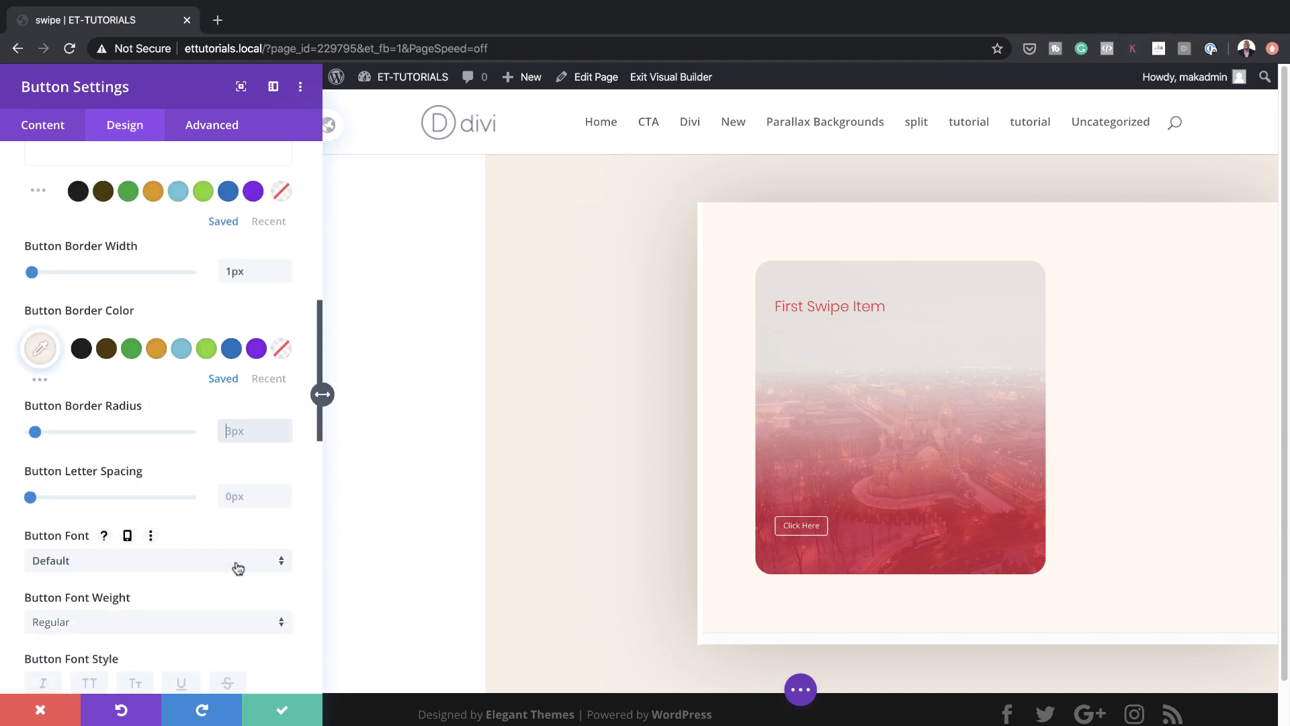
{"action": "type", "text": "5"}
{"action": "left_click", "coordinate": [216, 551]}
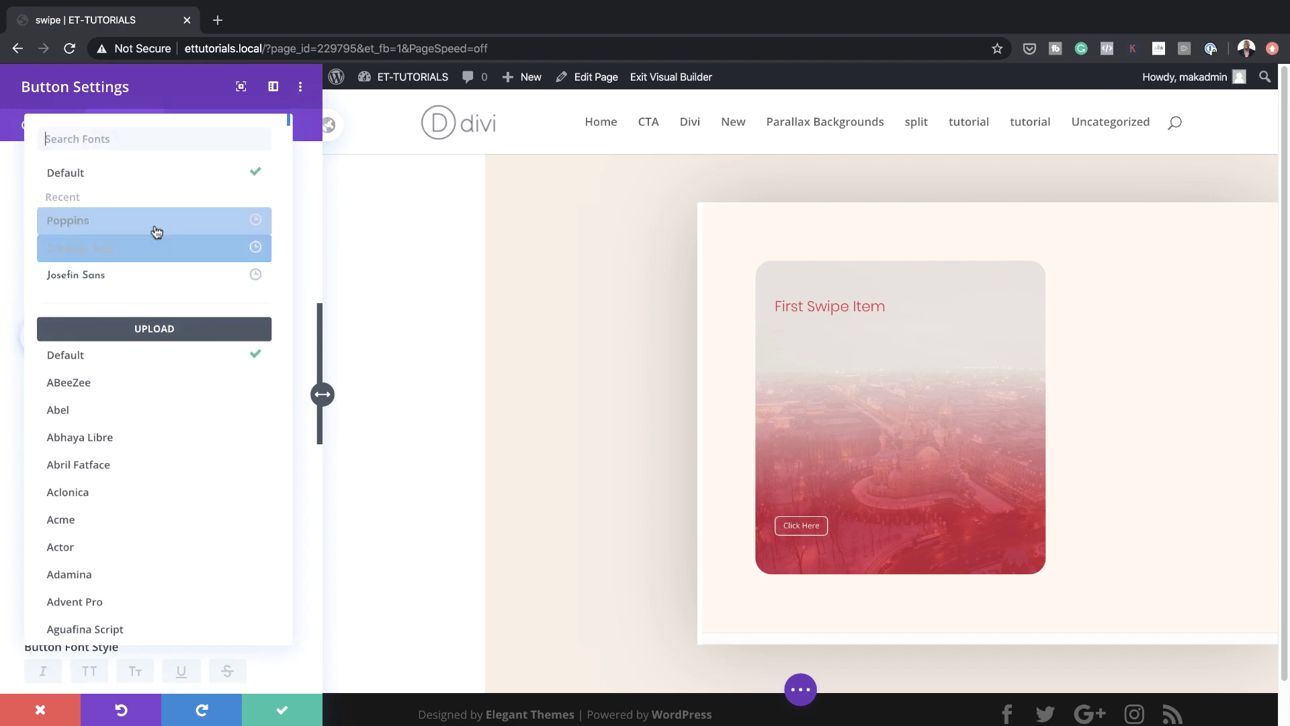
{"action": "left_click", "coordinate": [155, 219]}
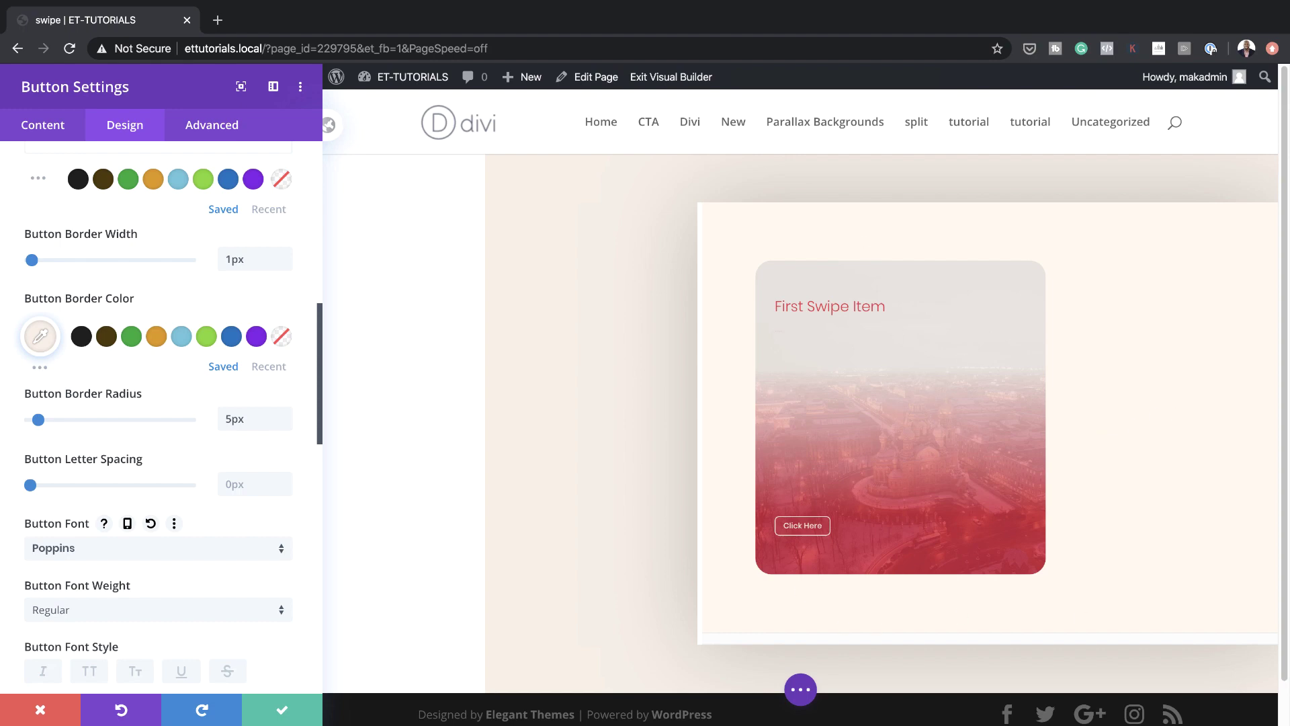
Set the button's padding to 1vw at the top and bottom and 3vw on the left and right, and save the module
{"action": "scroll", "coordinate": [237, 534], "scroll_direction": "down", "scroll_amount": 10}
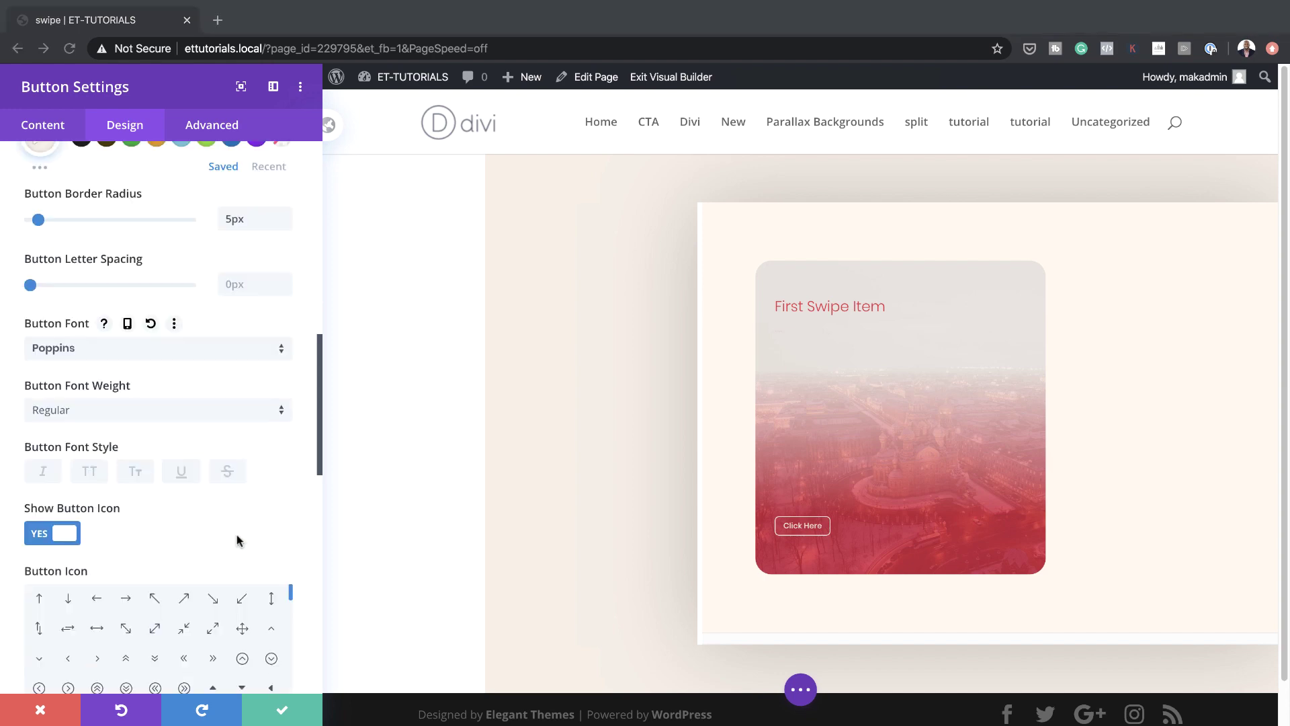
{"action": "scroll", "coordinate": [237, 533], "scroll_direction": "down", "scroll_amount": 3}
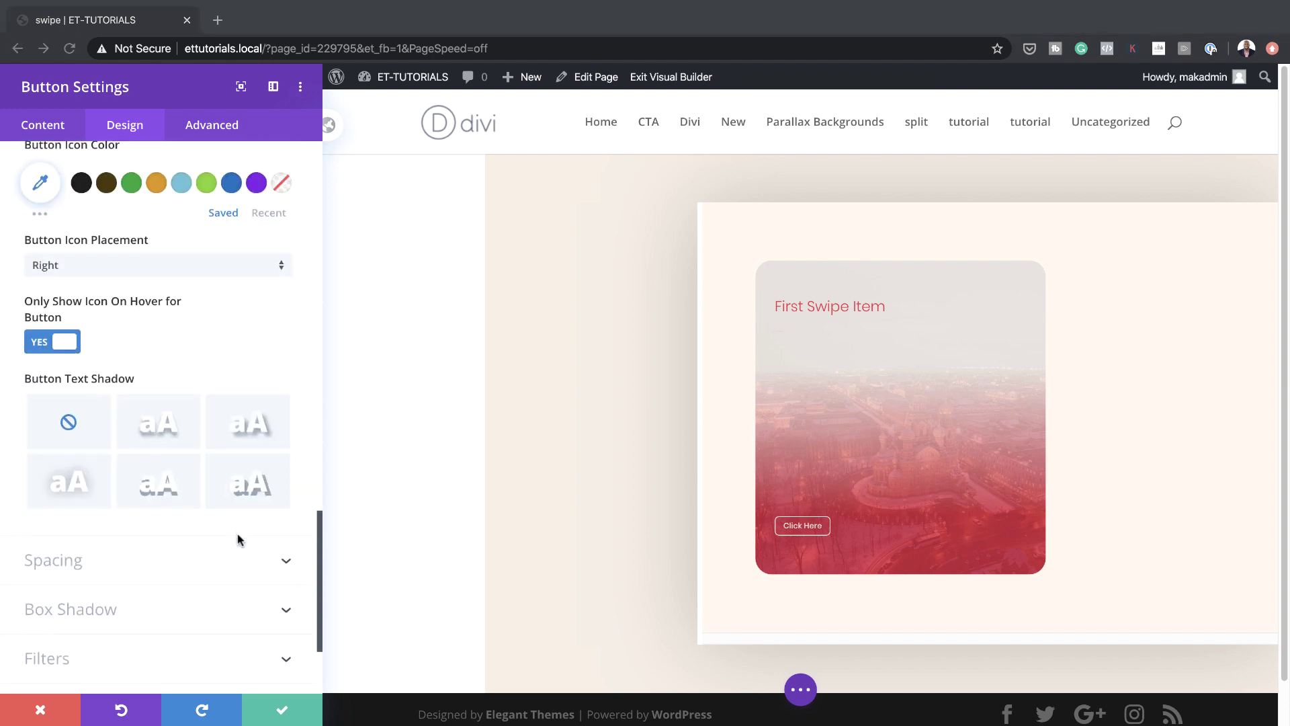
{"action": "left_click", "coordinate": [135, 561]}
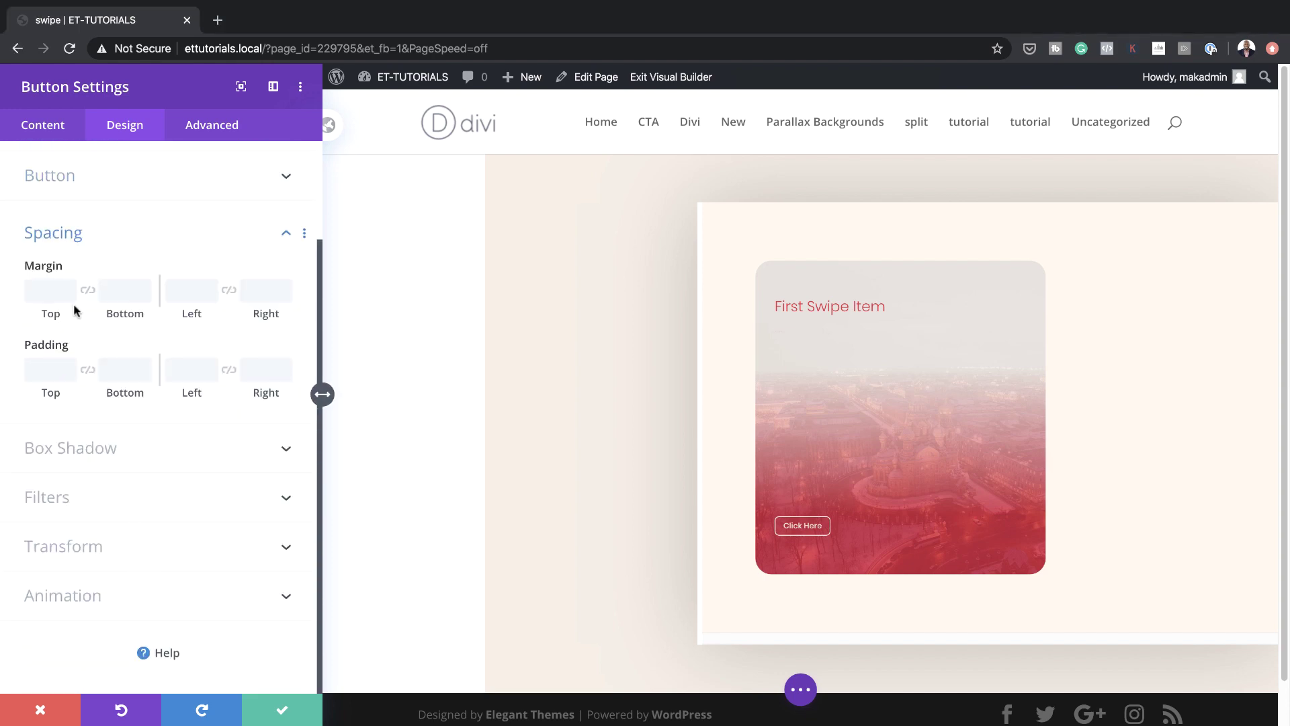
{"action": "left_click", "coordinate": [40, 368]}
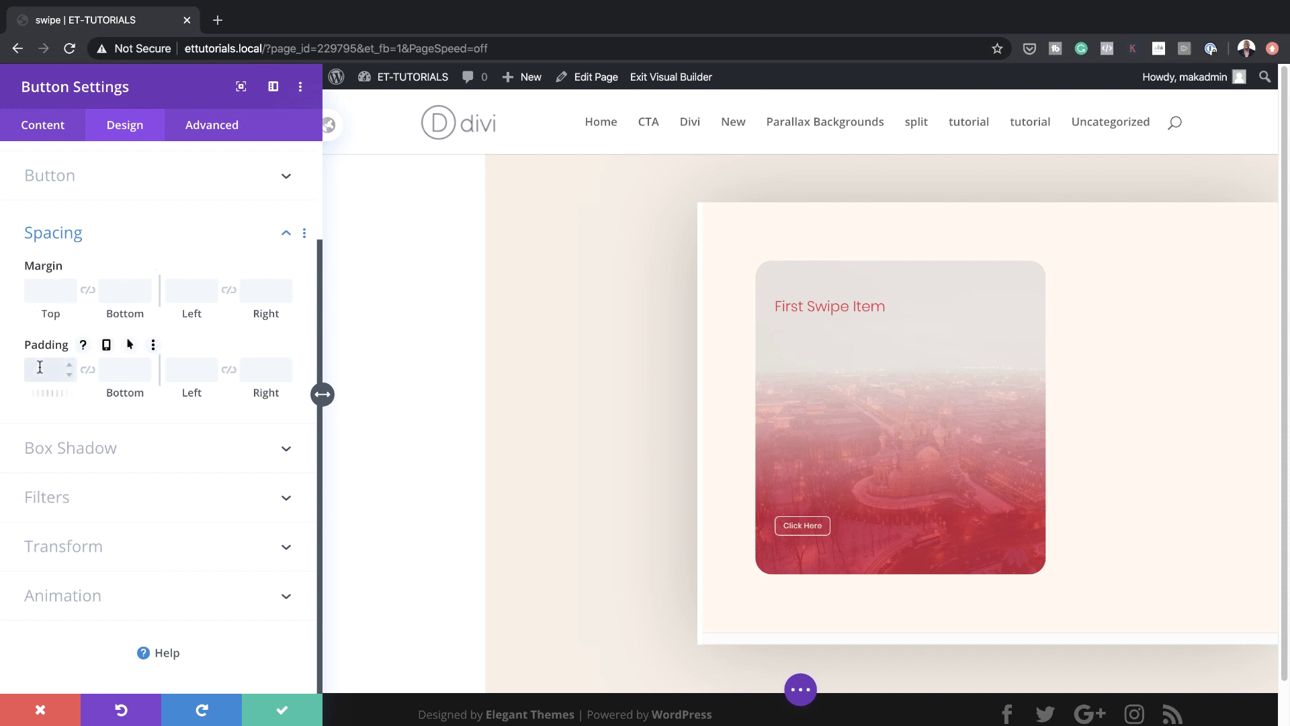
{"action": "type", "text": "1px"}
{"action": "left_click", "coordinate": [87, 370]}
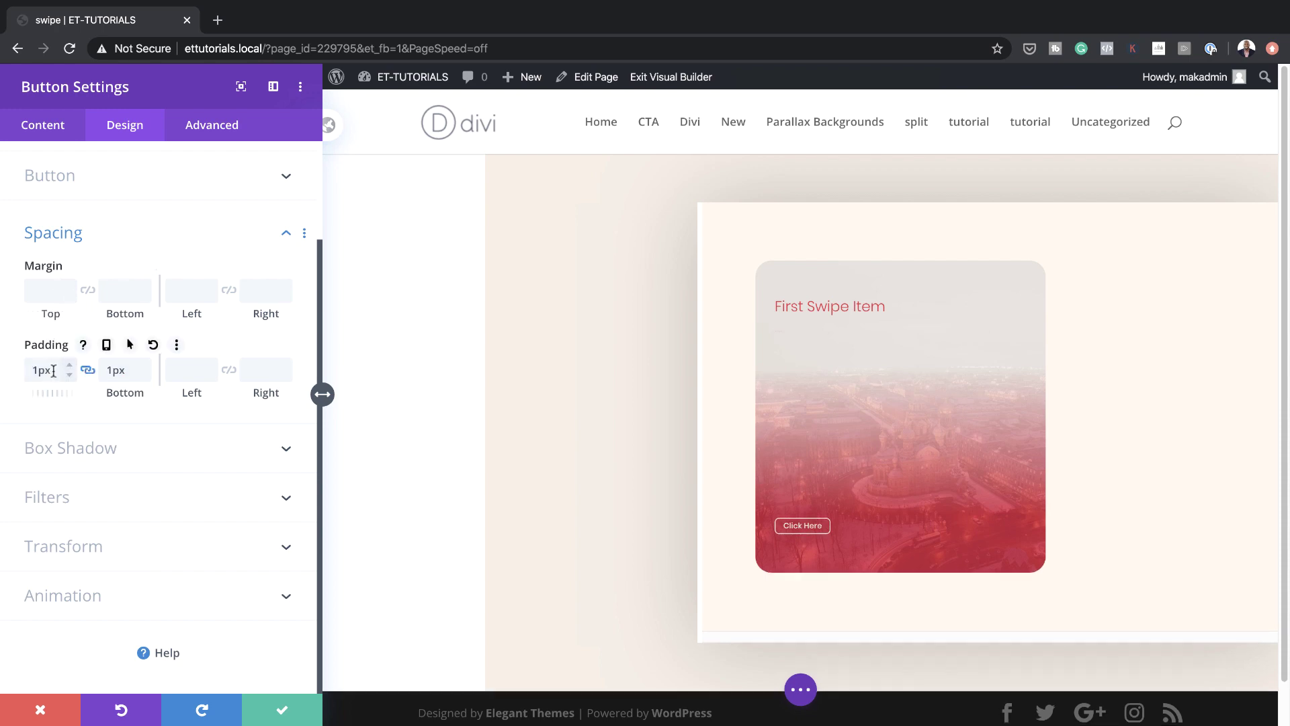
{"action": "key", "text": "BackSpace"}
{"action": "type", "text": "vw"}
{"action": "left_click", "coordinate": [172, 369]}
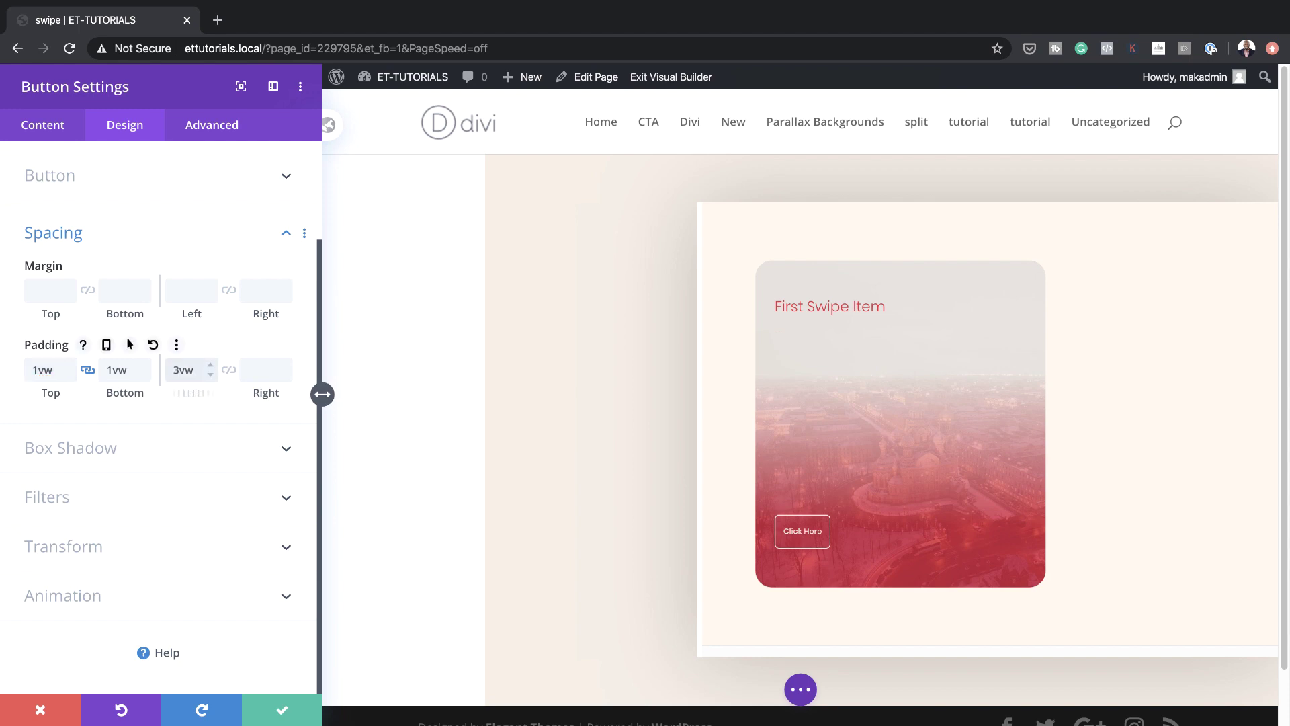
{"action": "left_click", "coordinate": [279, 709]}
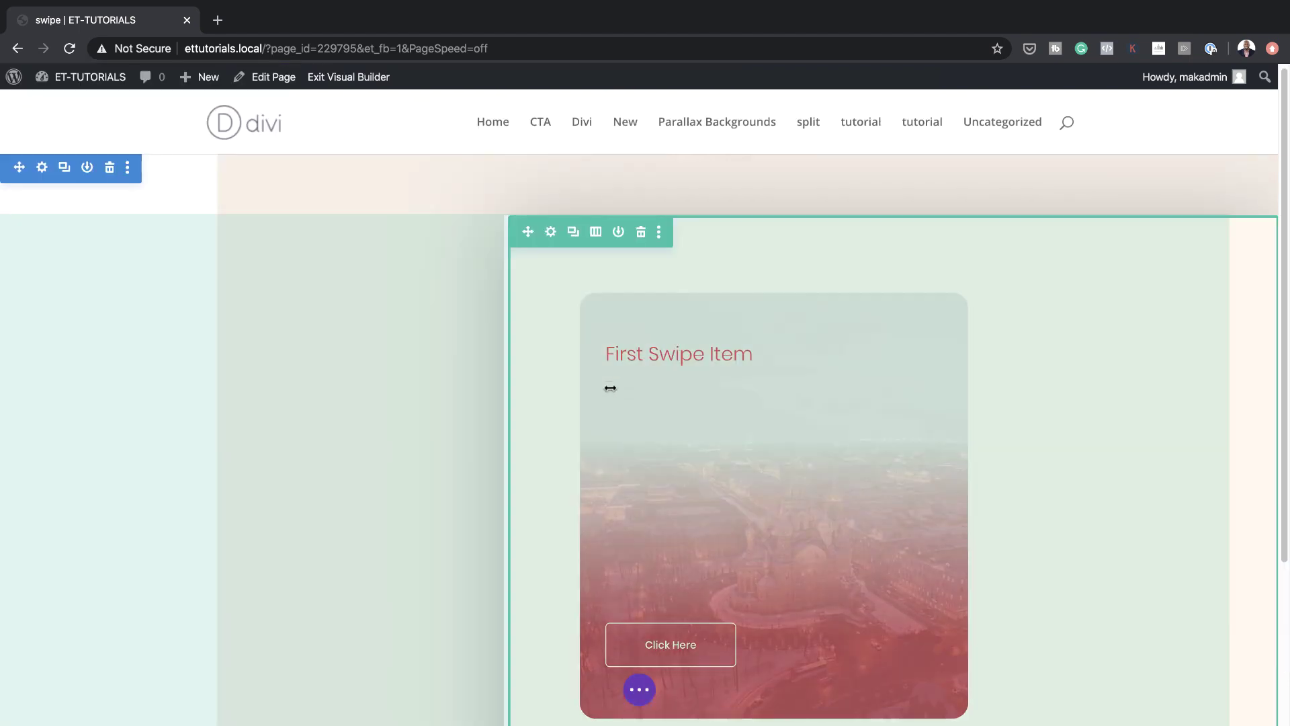
Correct the text size of the second Text module to 0.8vw and save the module
{"action": "mouse_move", "coordinate": [619, 383]}
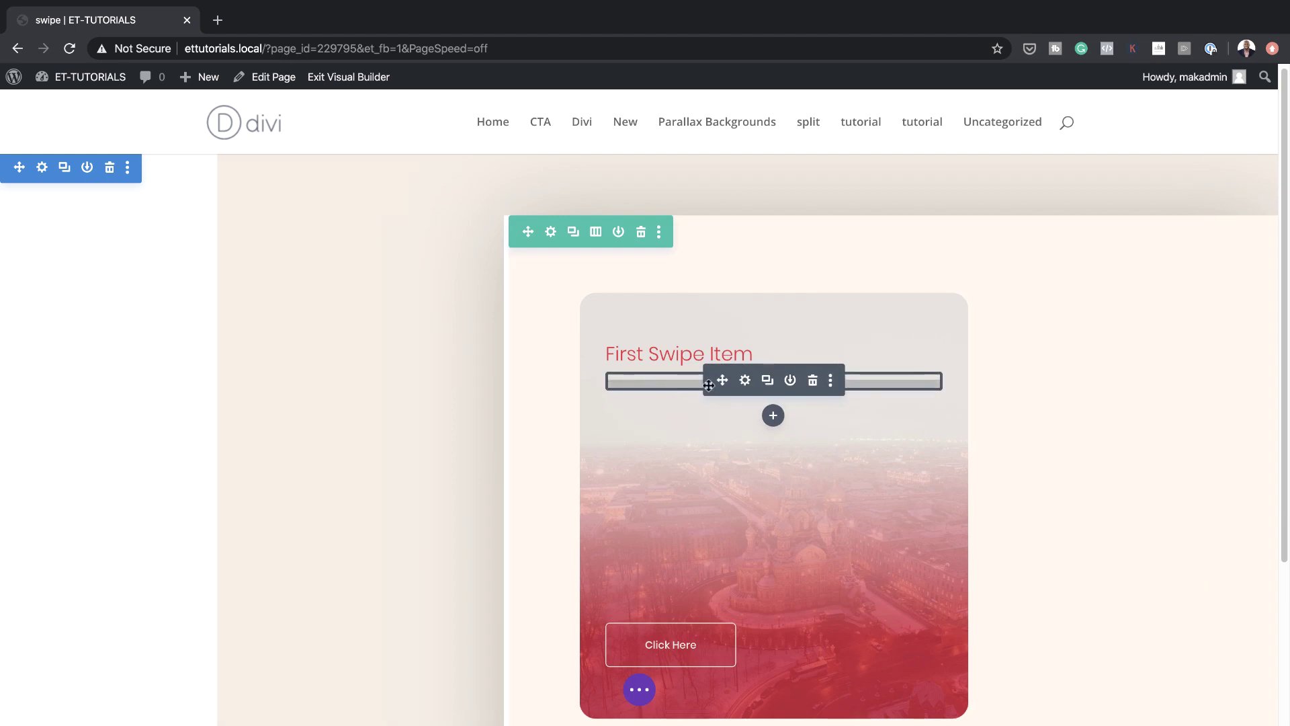
{"action": "left_click", "coordinate": [746, 381]}
{"action": "left_click", "coordinate": [138, 136]}
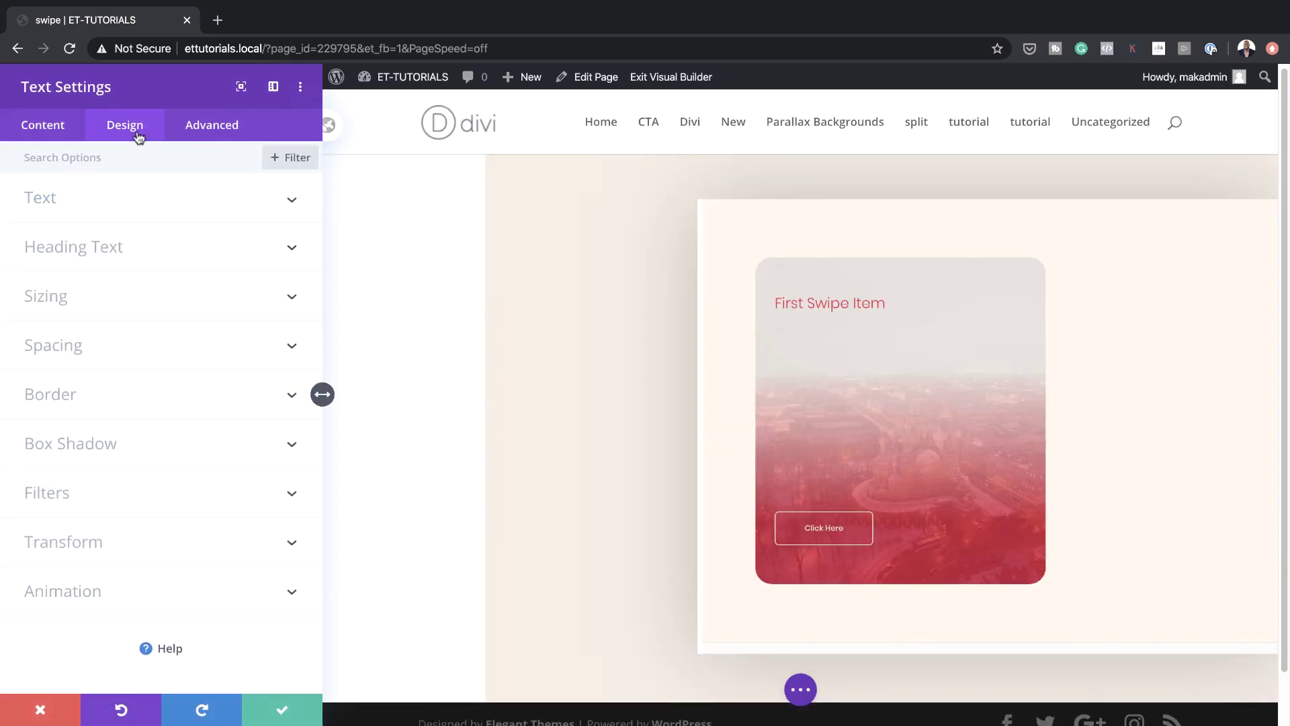
{"action": "left_click", "coordinate": [122, 205]}
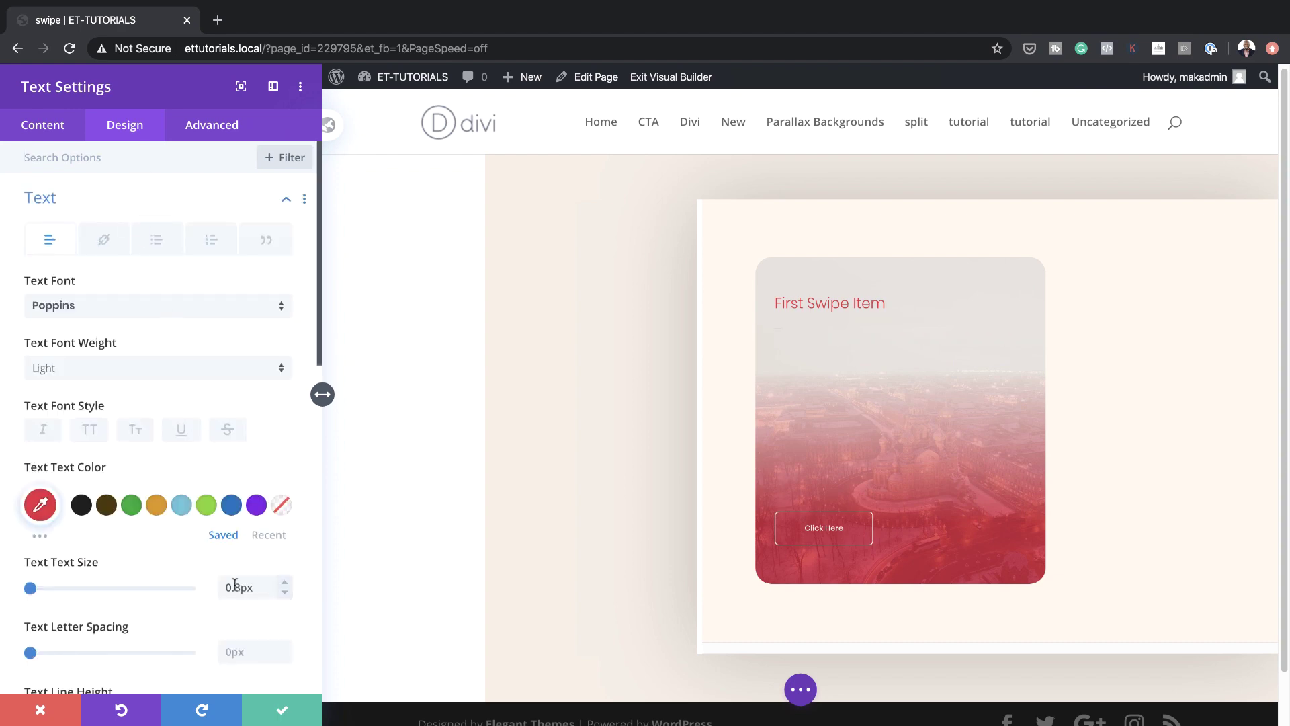
{"action": "left_click", "coordinate": [258, 586]}
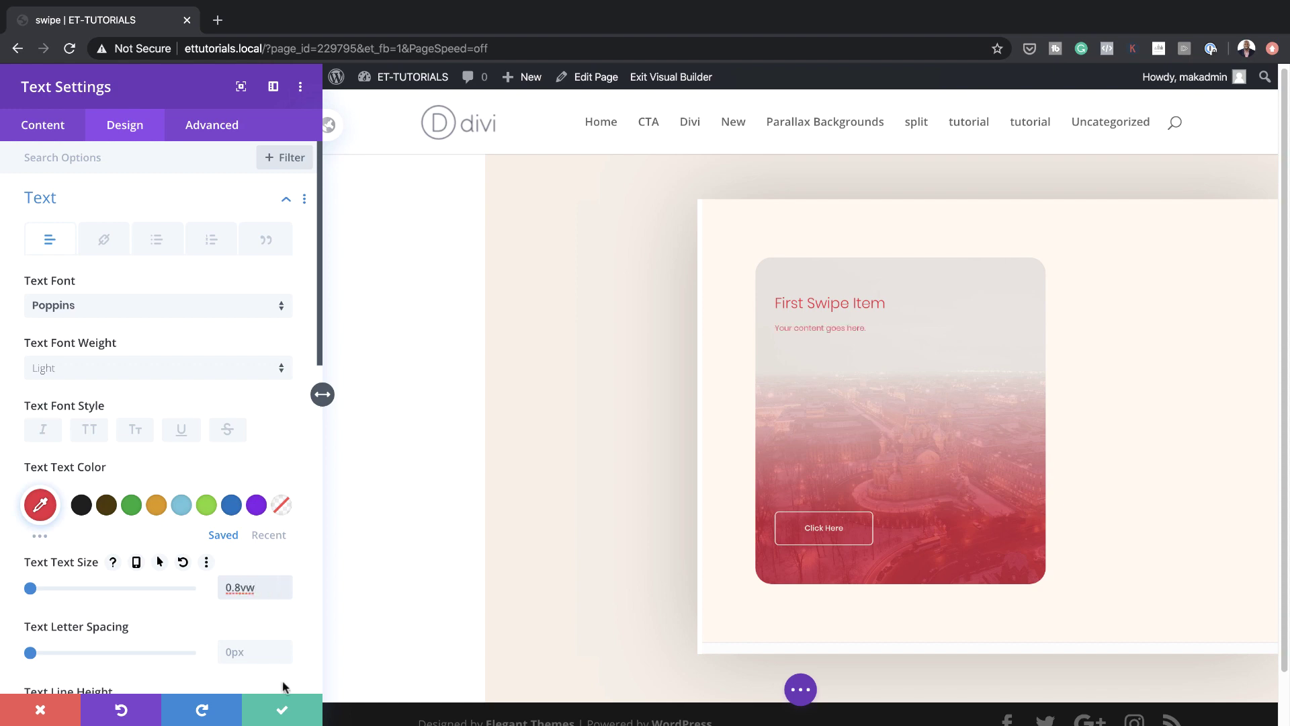
{"action": "left_click", "coordinate": [285, 711]}
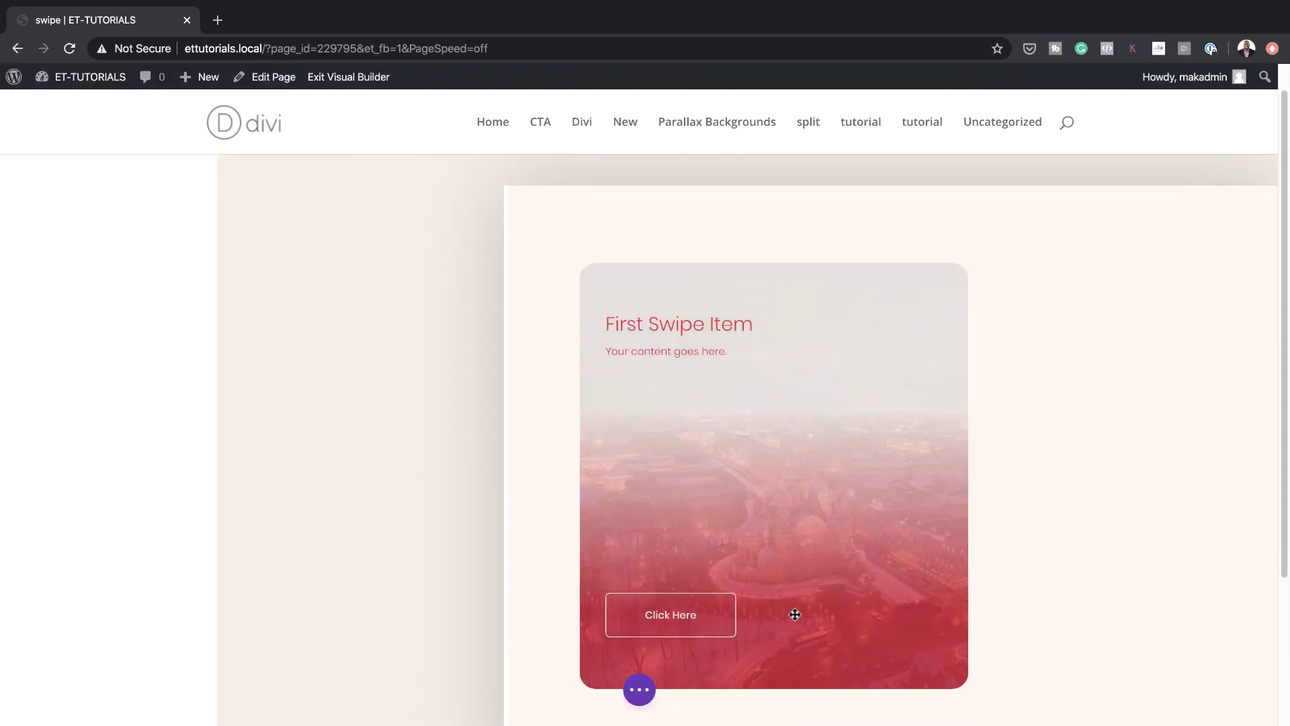
Insert a Divider module between the body text and the button
{"action": "scroll", "coordinate": [795, 614], "scroll_direction": "down", "scroll_amount": 1}
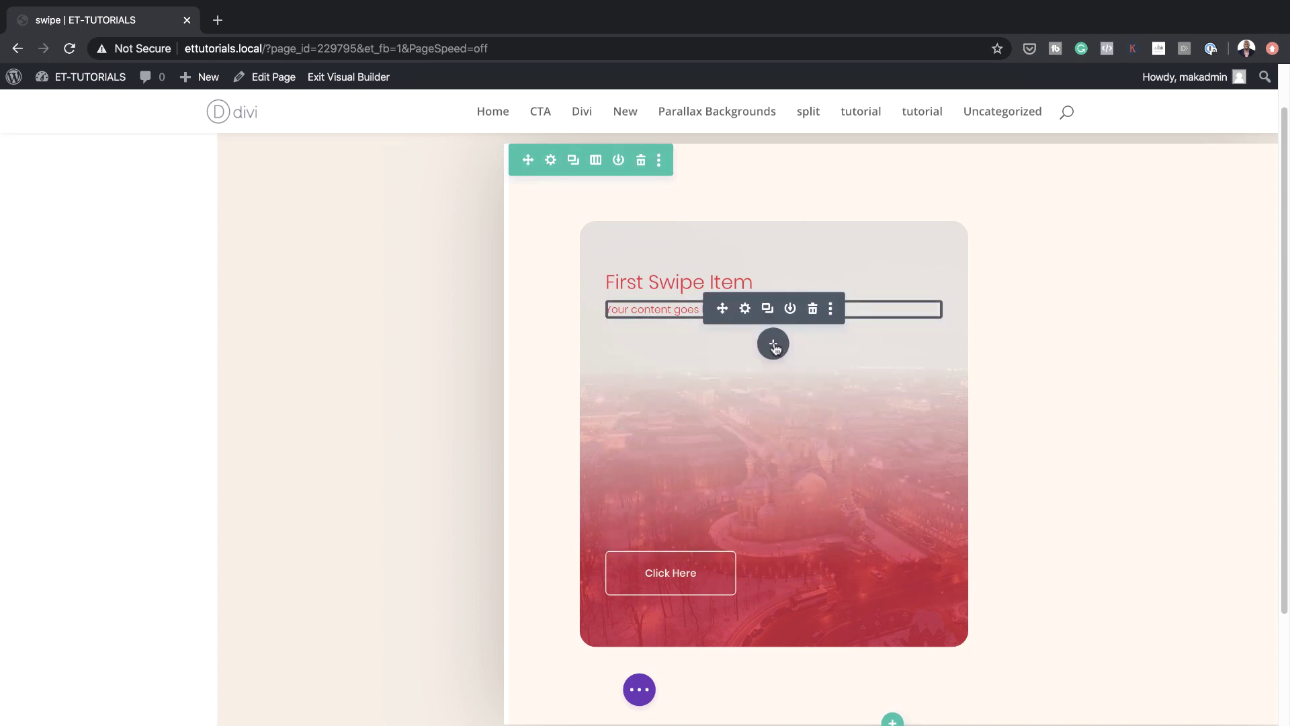
{"action": "left_click", "coordinate": [774, 345]}
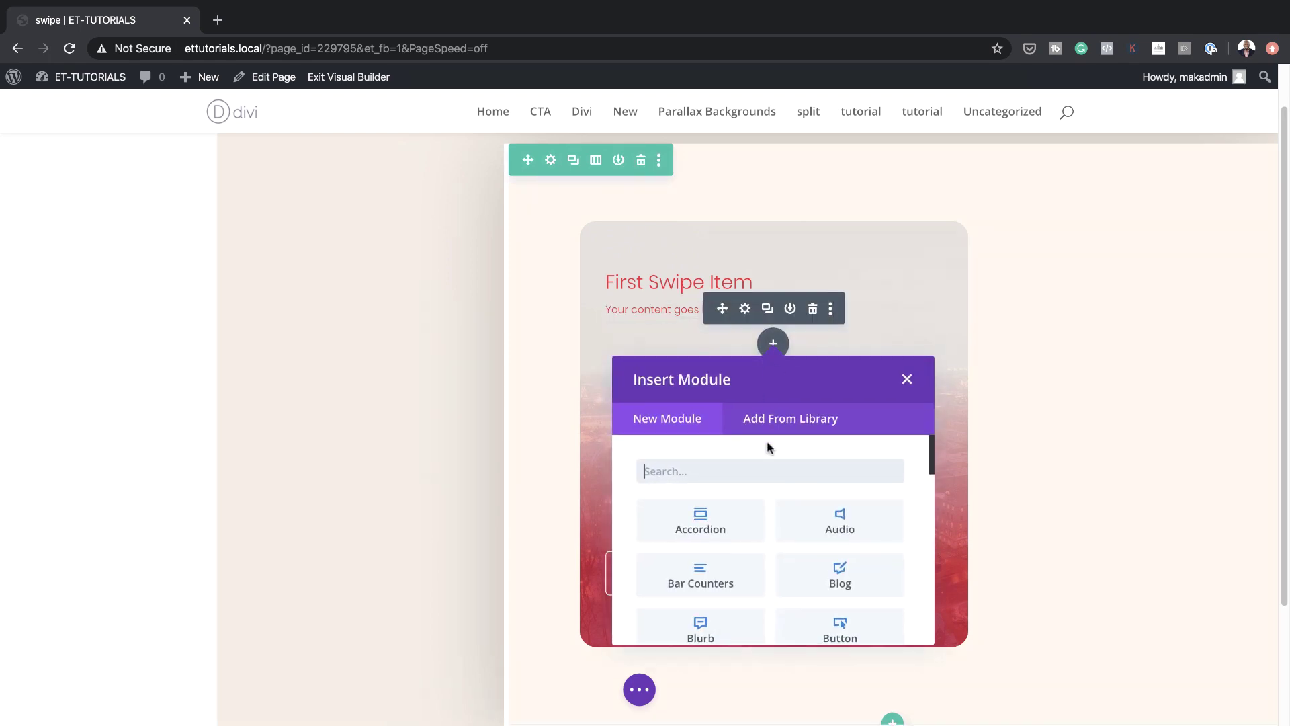
{"action": "type", "text": "divi"}
{"action": "left_click", "coordinate": [748, 516]}
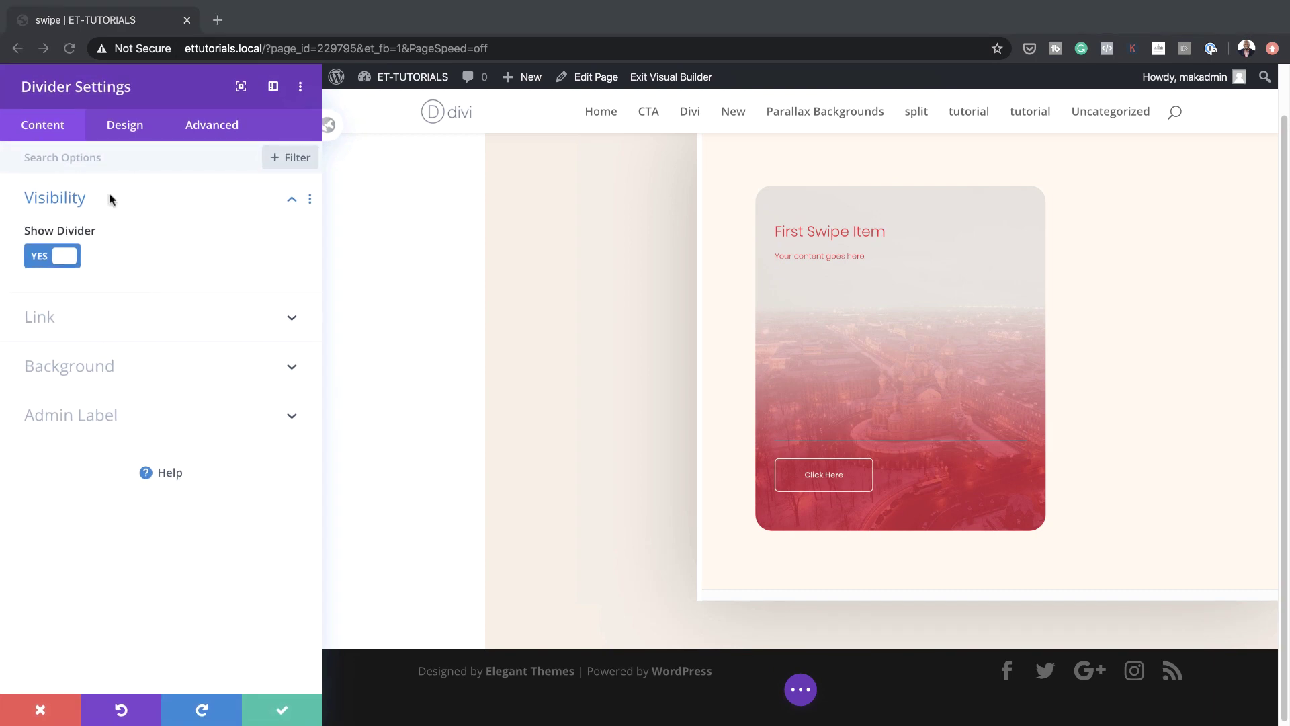
Set the divider's line color to #f5ede5 and save the module
{"action": "left_click", "coordinate": [129, 127]}
{"action": "left_click", "coordinate": [78, 210]}
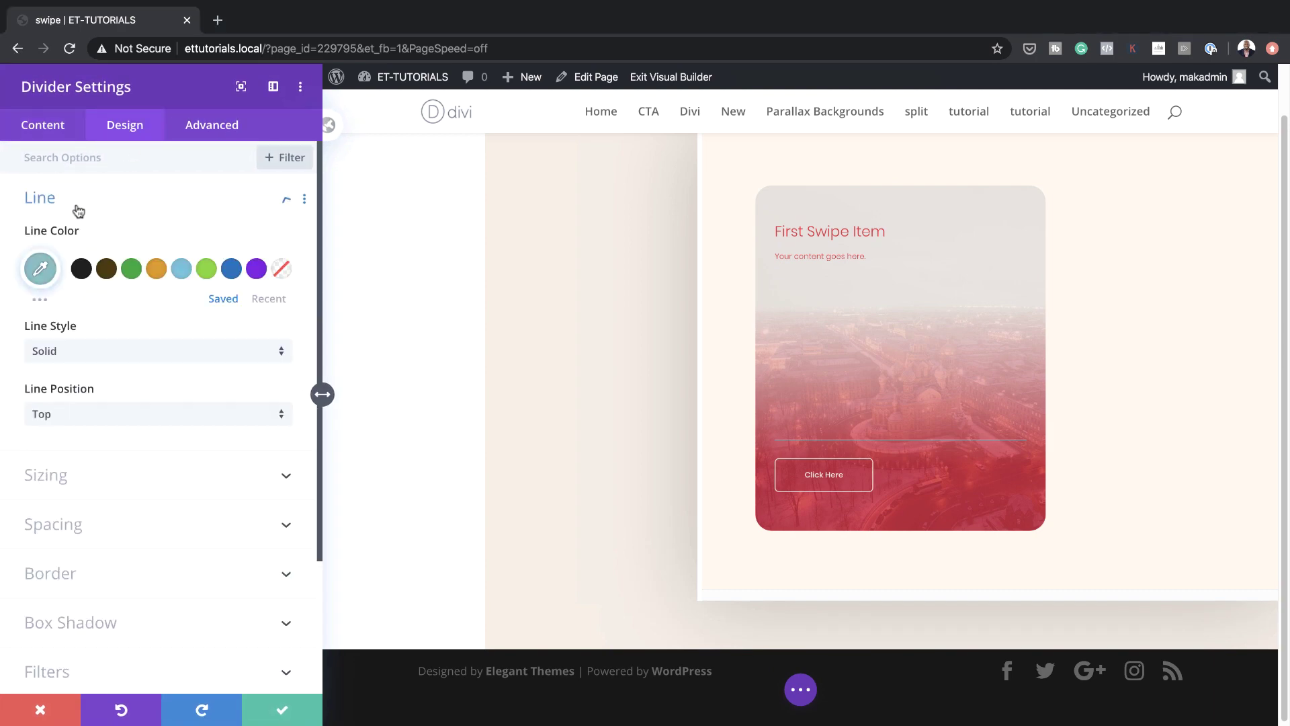
{"action": "left_click", "coordinate": [40, 268]}
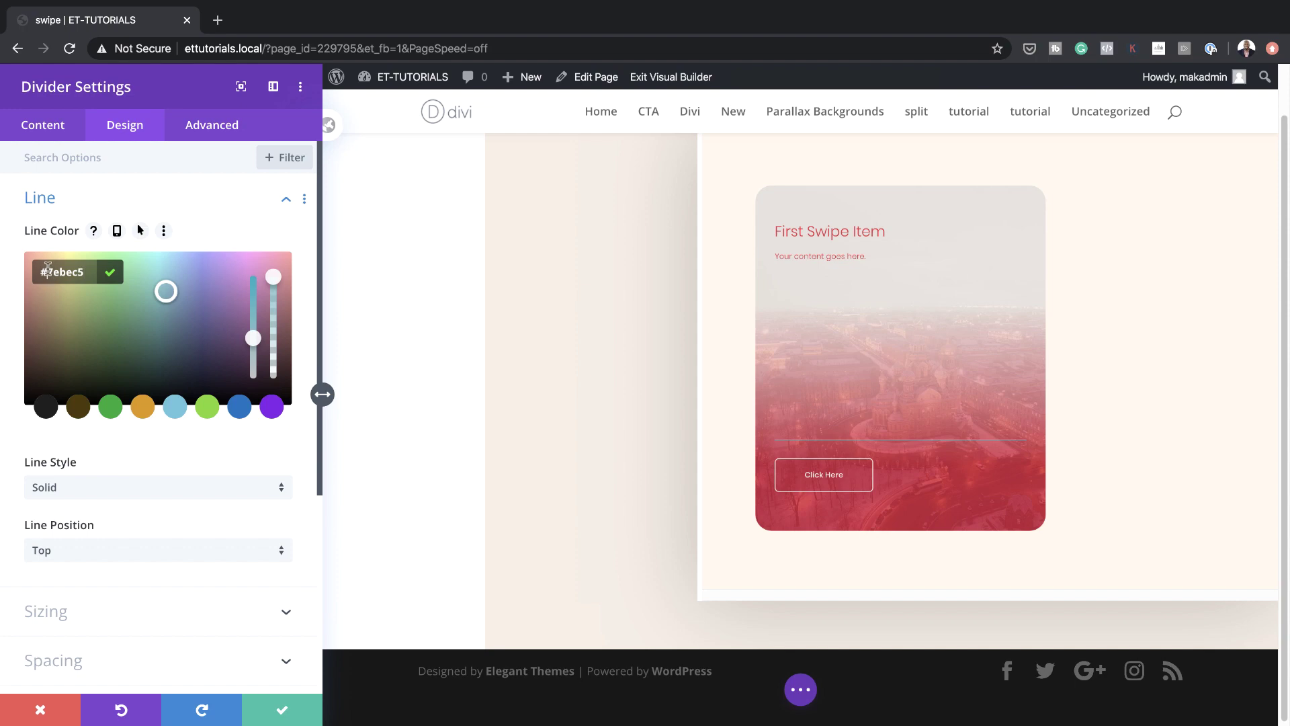
{"action": "left_click_drag", "start_coordinate": [48, 269], "coordinate": [85, 270]}
{"action": "type", "text": "#f5ede5"}
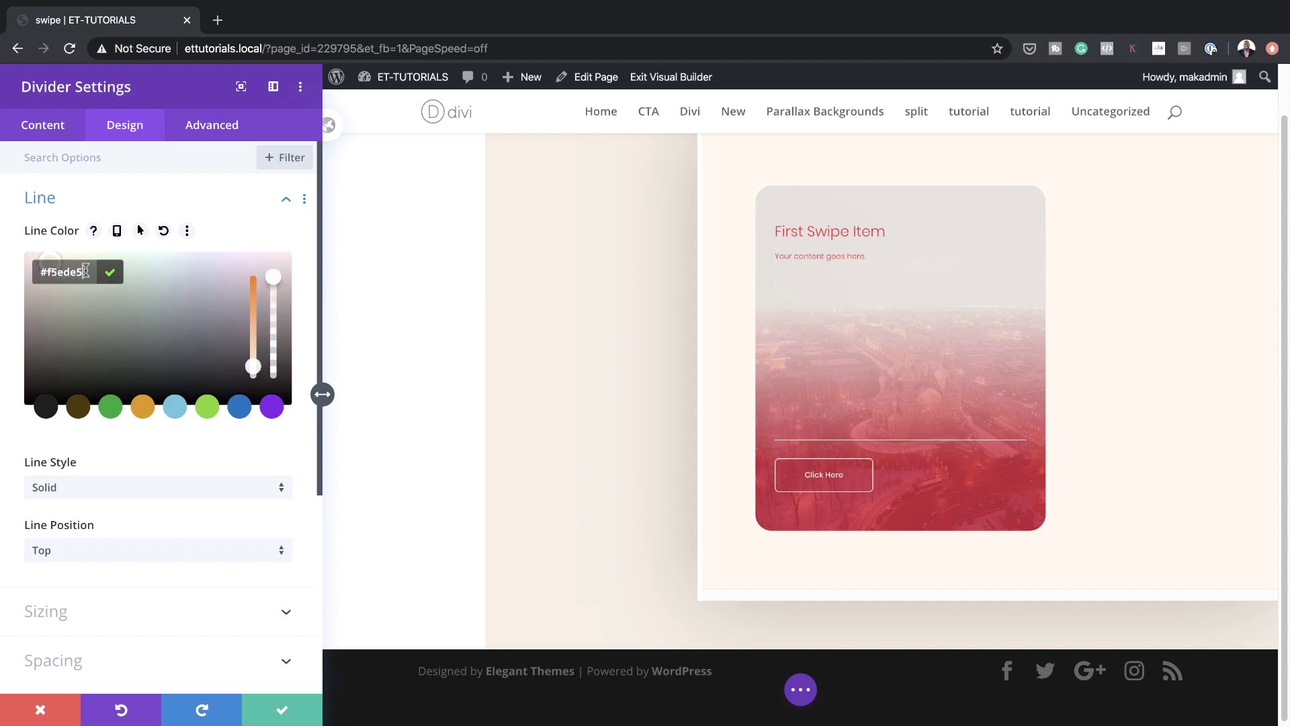
{"action": "left_click", "coordinate": [281, 707]}
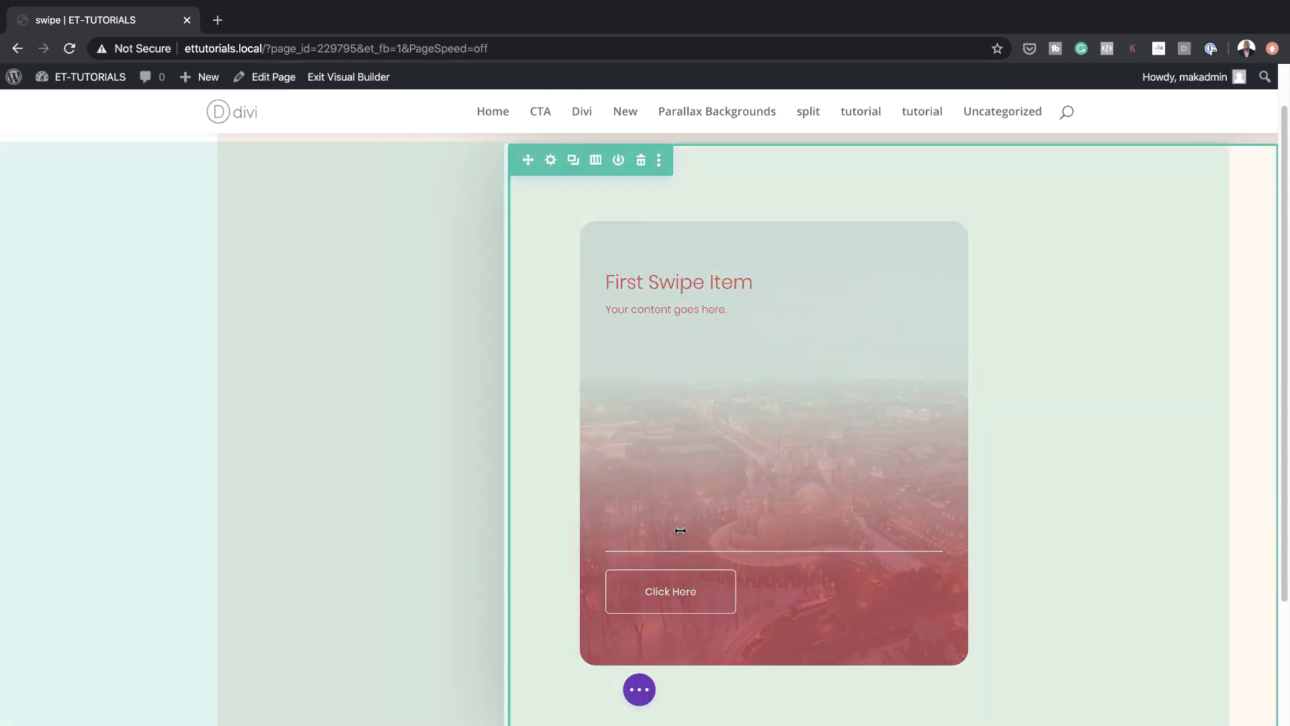
Move the Divider module from above the Click Here button to directly below it
{"action": "scroll", "coordinate": [930, 557], "scroll_direction": "down", "scroll_amount": 3}
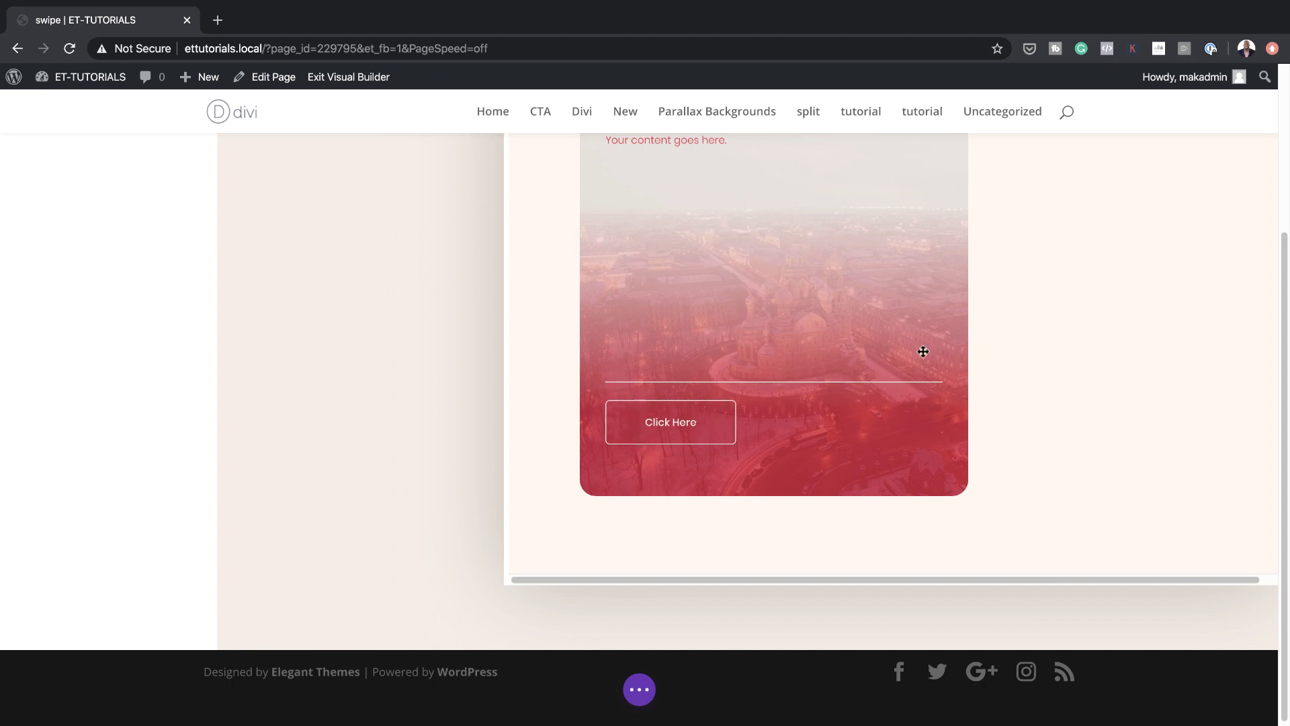
{"action": "left_click_drag", "start_coordinate": [745, 382], "coordinate": [807, 640]}
{"action": "scroll", "coordinate": [797, 585], "scroll_direction": "down", "scroll_amount": 2}
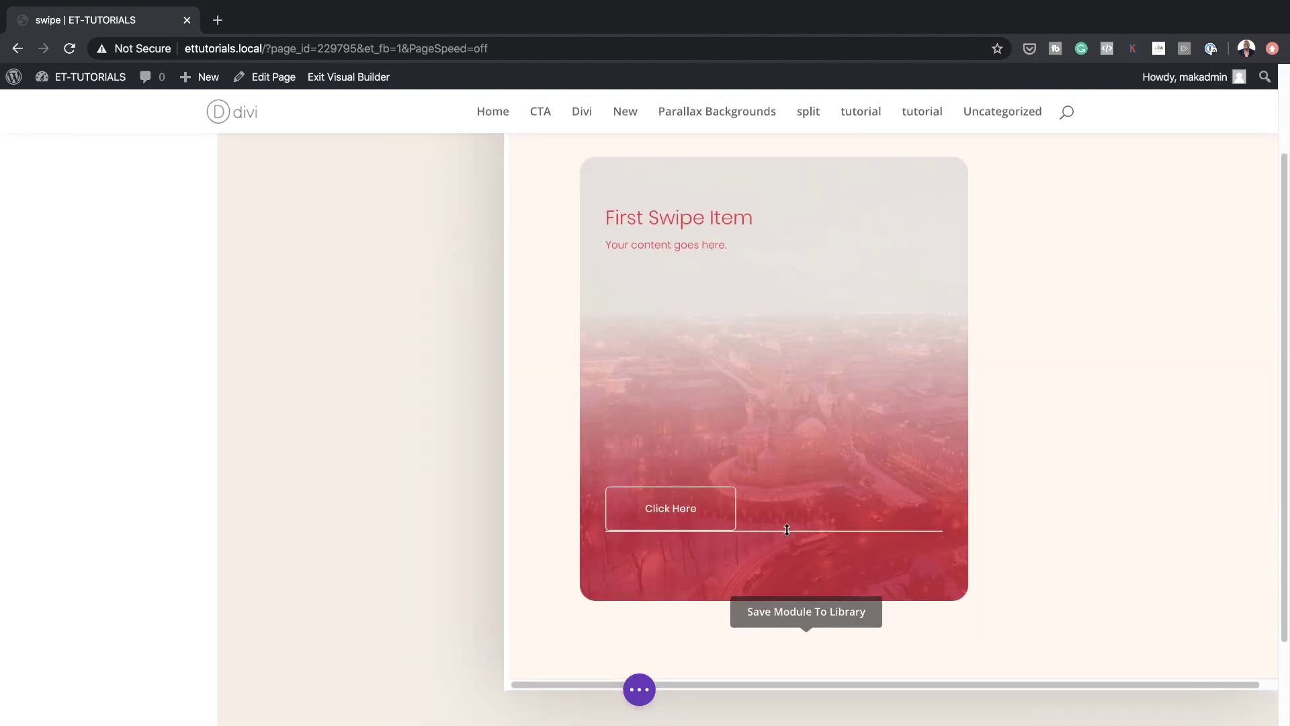
Insert a new Text module below the Click Here button in the card column
{"action": "left_click", "coordinate": [773, 533]}
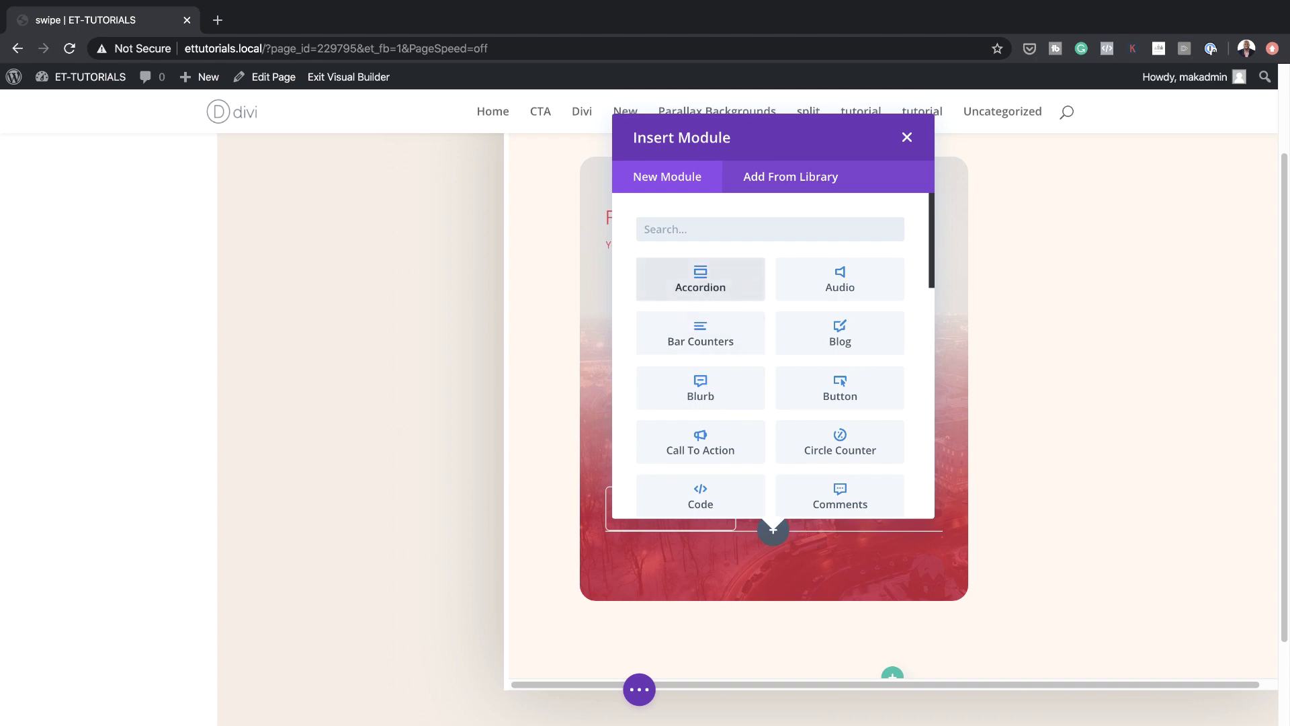
{"action": "type", "text": "text"}
{"action": "left_click", "coordinate": [718, 291]}
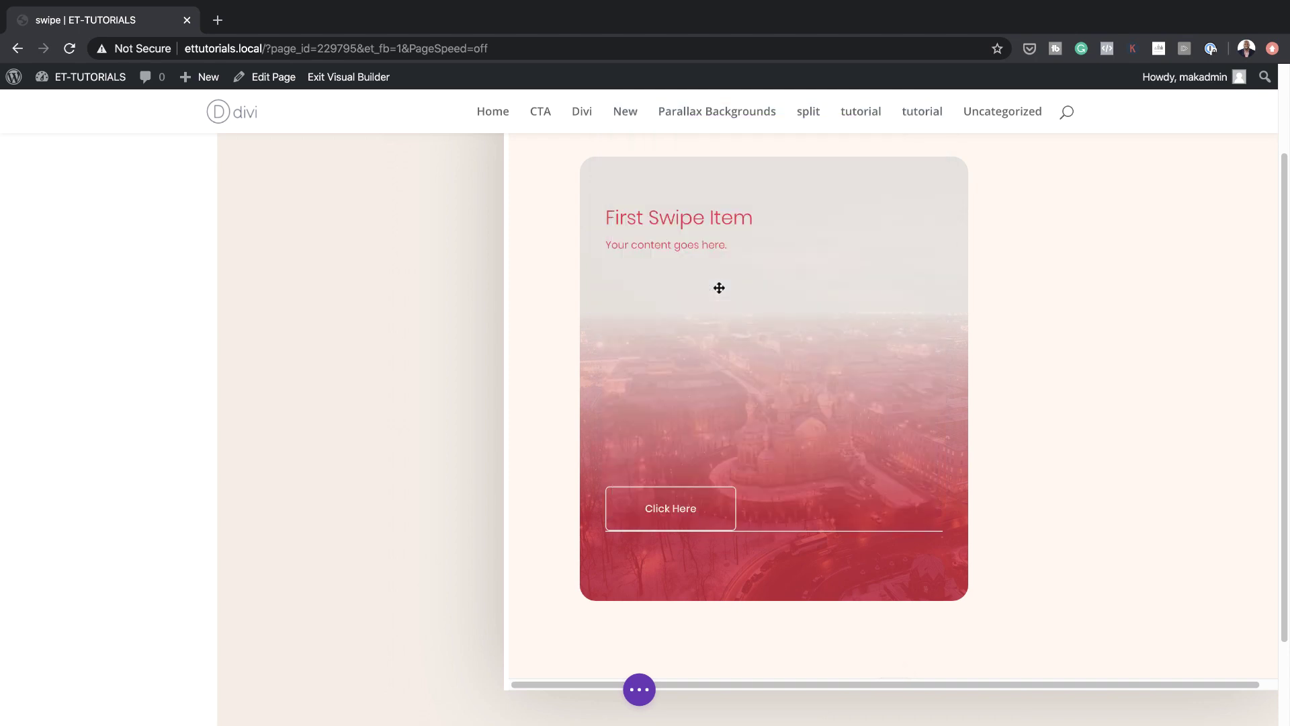
Style the new text with the Poppins font, Light weight and a pale cream text color
{"action": "left_click", "coordinate": [126, 130]}
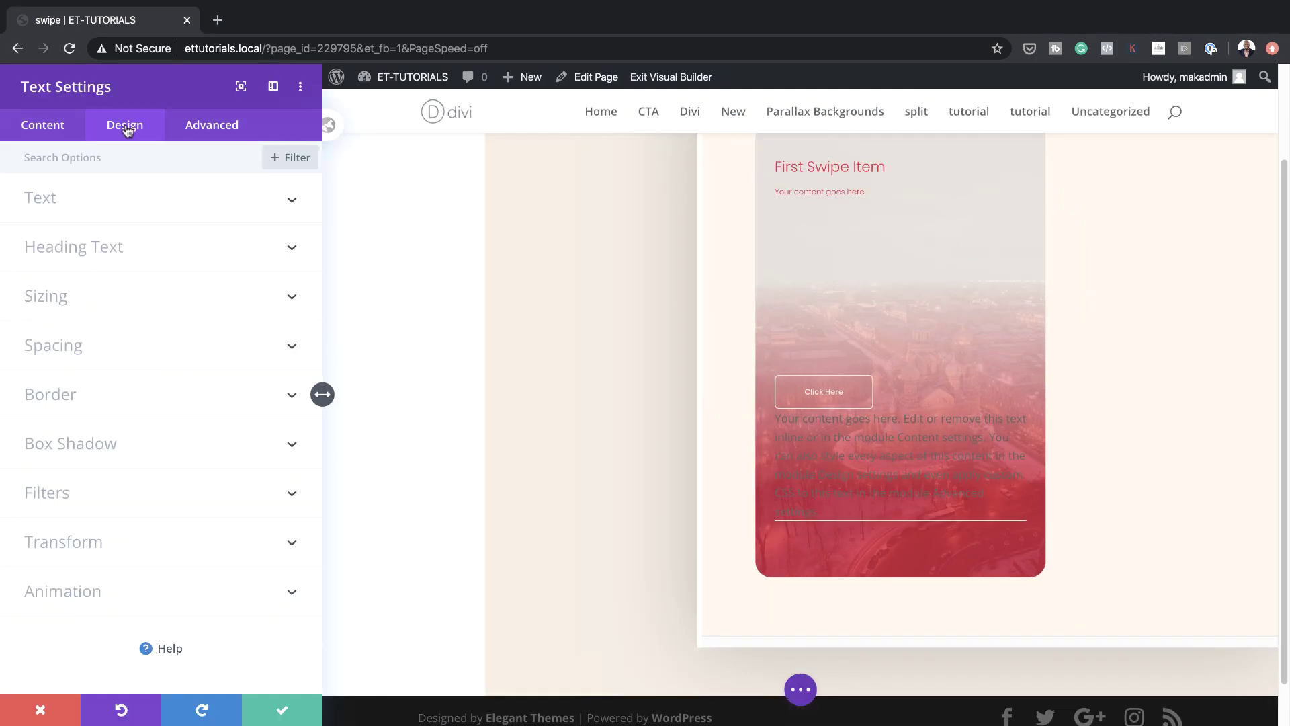
{"action": "left_click", "coordinate": [78, 199]}
{"action": "left_click", "coordinate": [79, 309]}
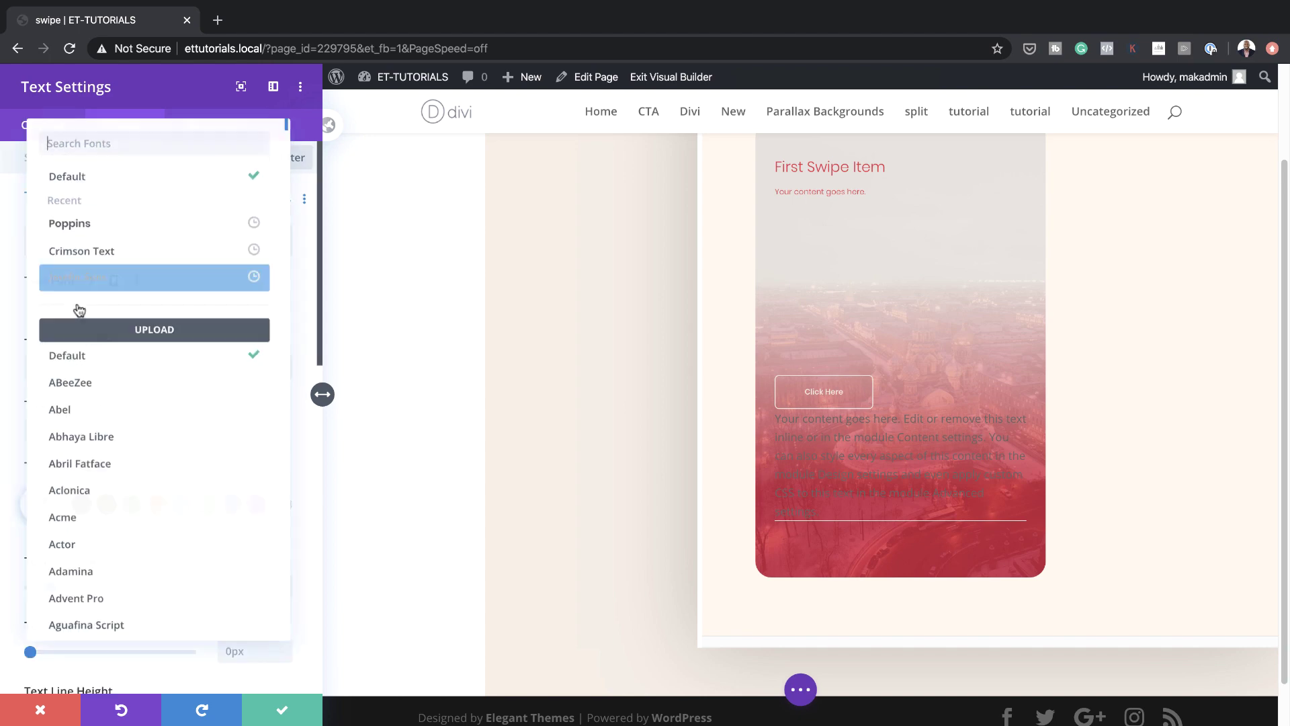
{"action": "left_click", "coordinate": [104, 220]}
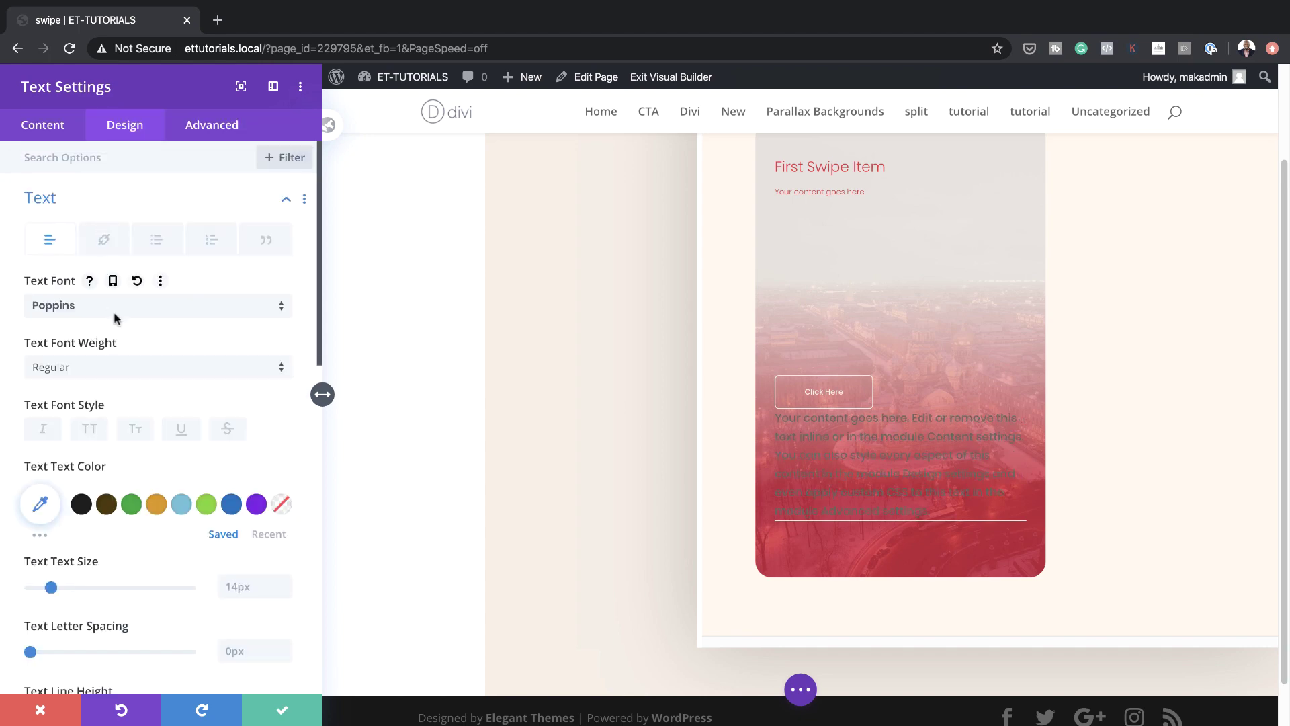
{"action": "left_click", "coordinate": [41, 505]}
{"action": "left_click", "coordinate": [82, 367]}
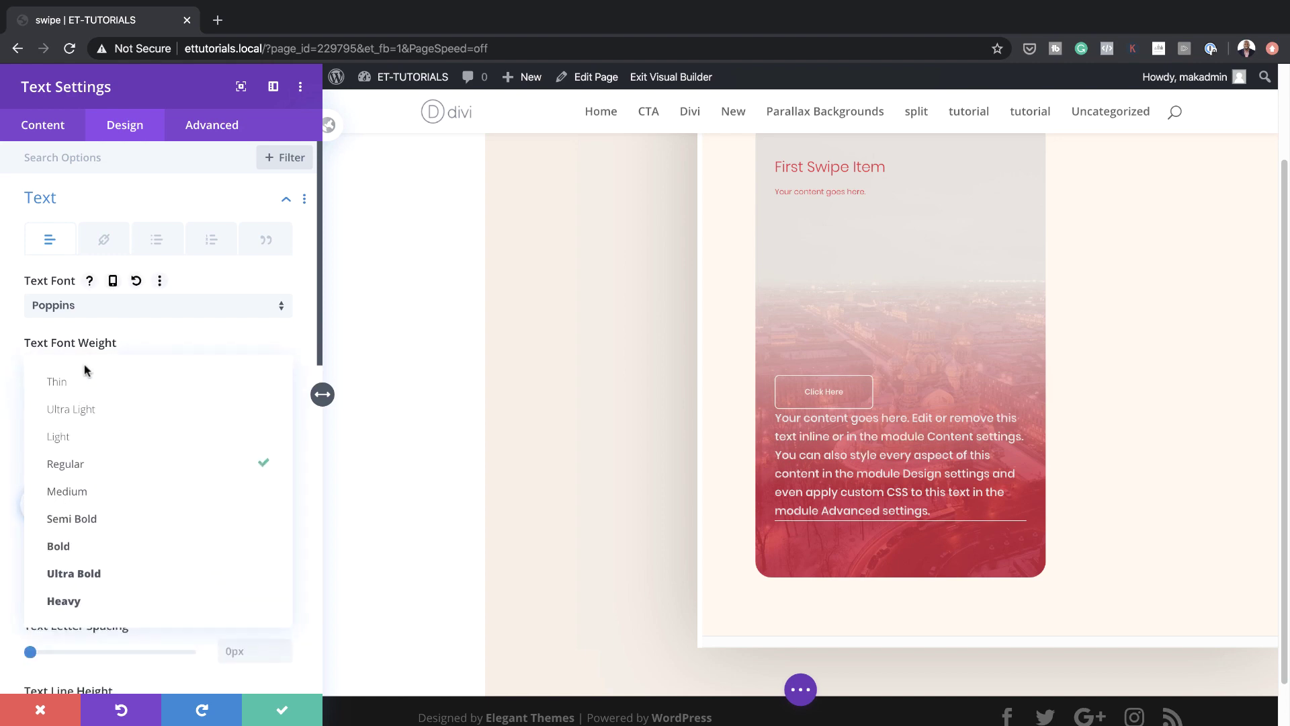
{"action": "left_click", "coordinate": [102, 436]}
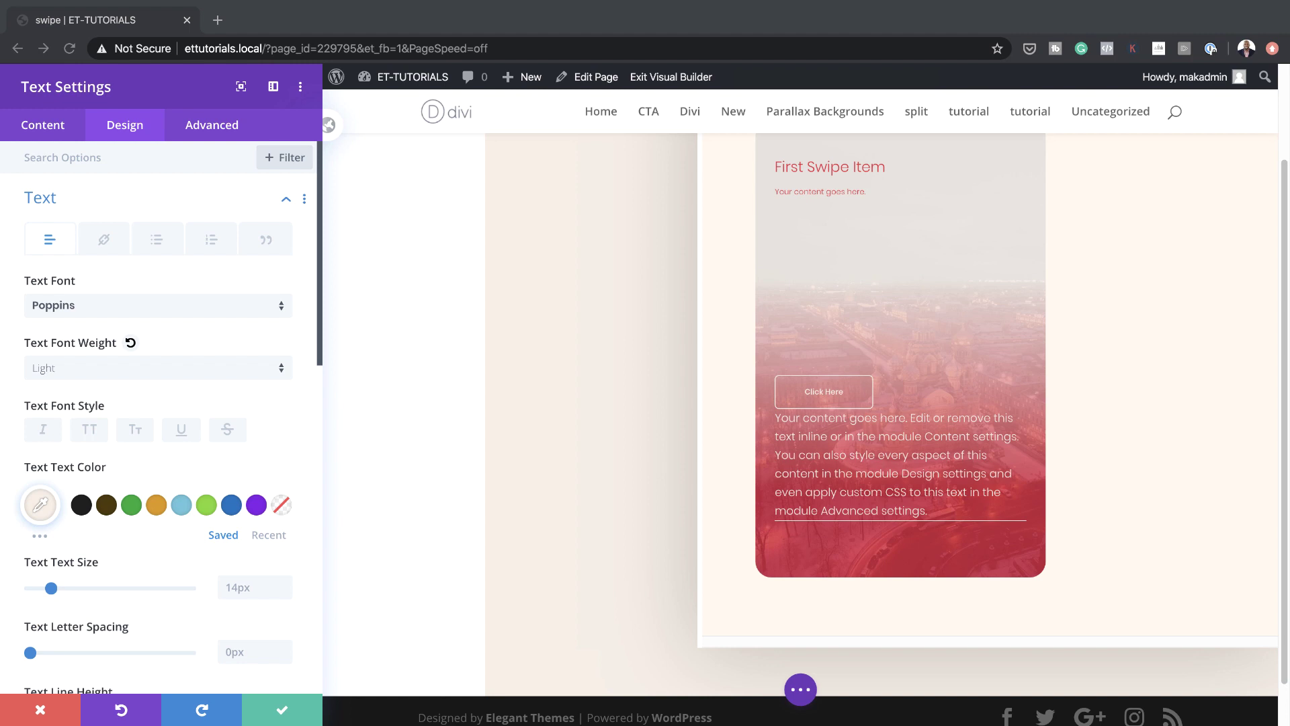
Set the new module's text size to 0.8vw and adjust its line height
{"action": "left_click", "coordinate": [228, 591]}
{"action": "type", "text": "0.8vw"}
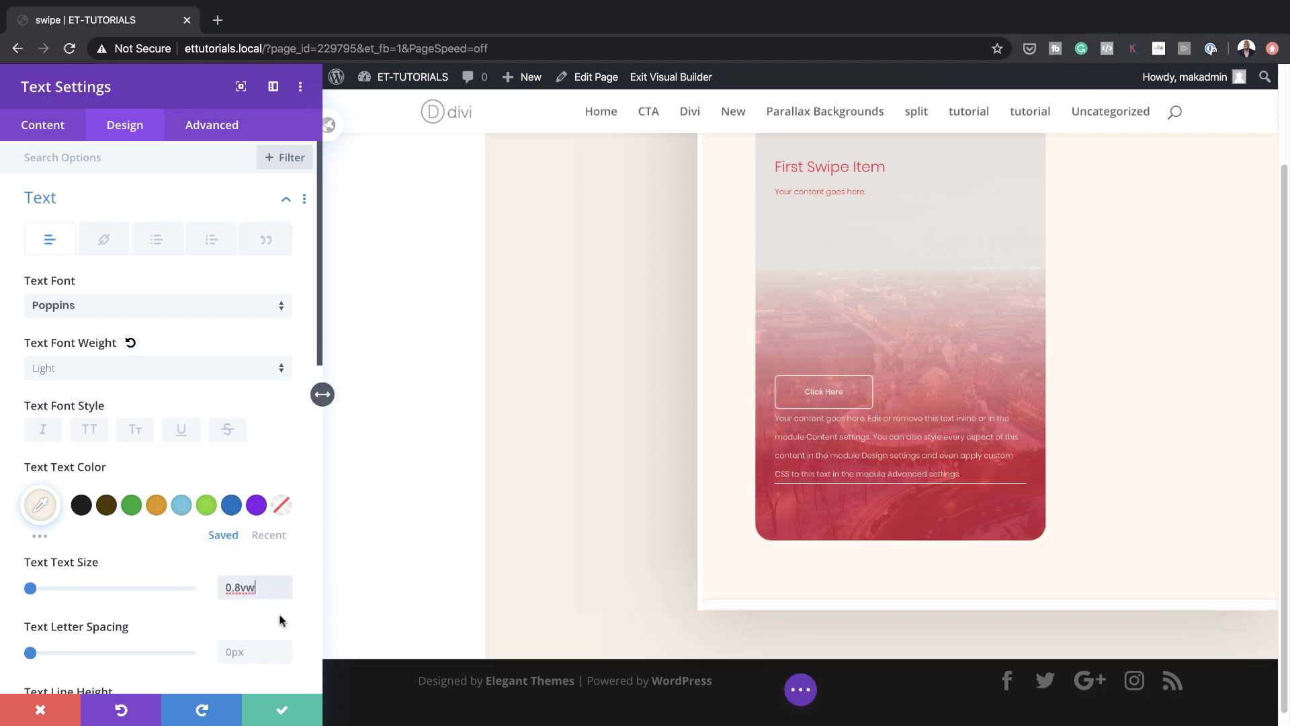
{"action": "scroll", "coordinate": [279, 613], "scroll_direction": "down", "scroll_amount": 3}
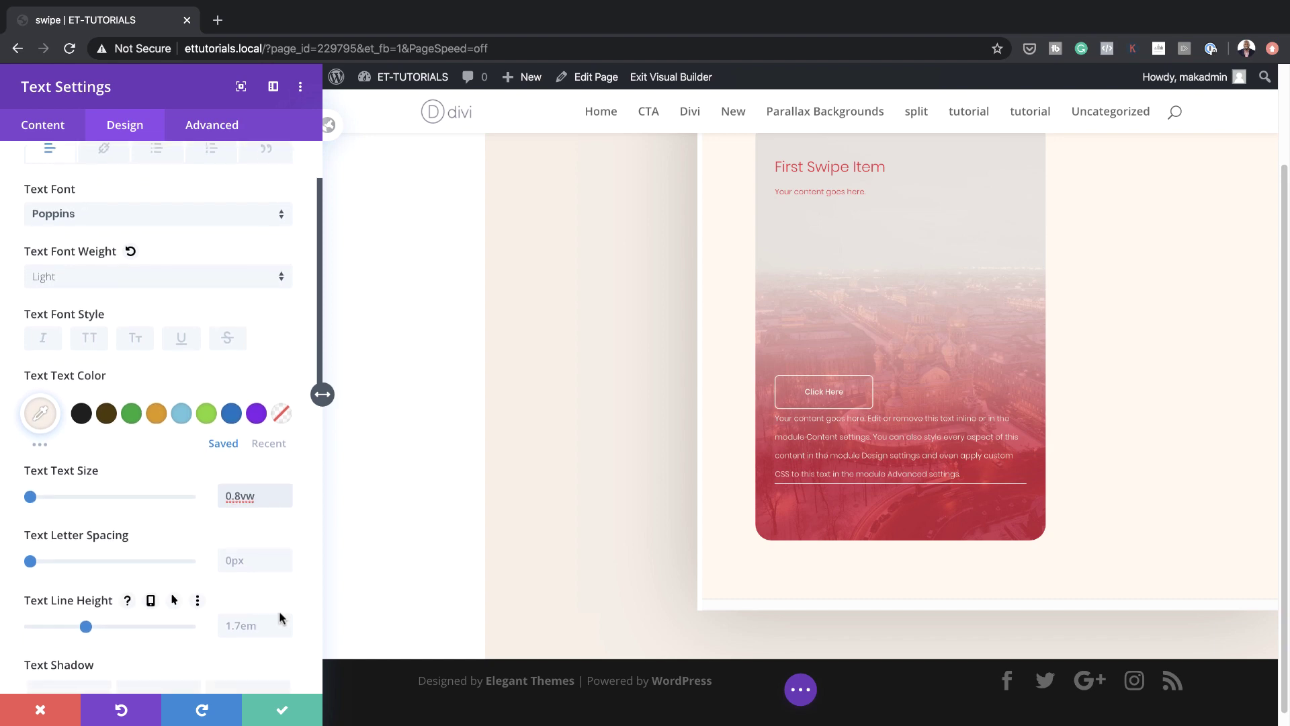
{"action": "scroll", "coordinate": [279, 611], "scroll_direction": "down", "scroll_amount": 2}
{"action": "left_click", "coordinate": [250, 571]}
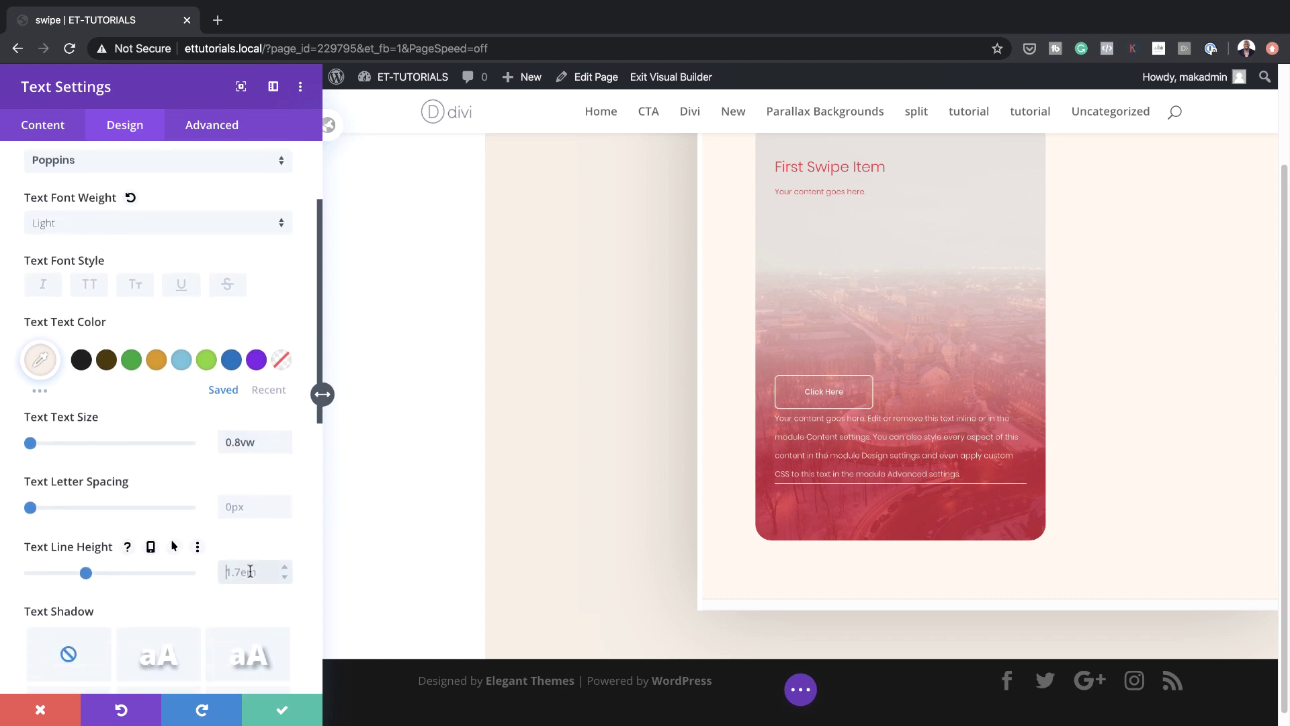
Give the new Text module a top margin of 2vw and save it
{"action": "scroll", "coordinate": [192, 619], "scroll_direction": "down", "scroll_amount": 10}
{"action": "left_click", "coordinate": [67, 539]}
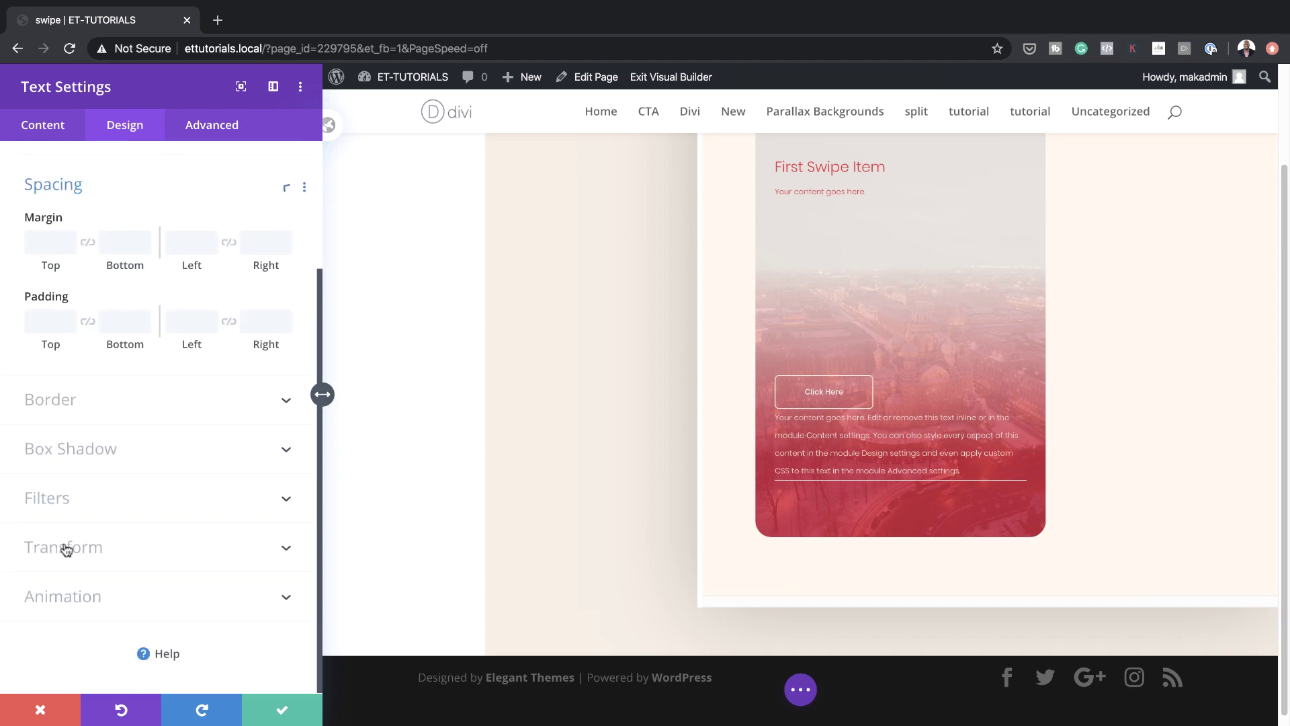
{"action": "left_click", "coordinate": [36, 235]}
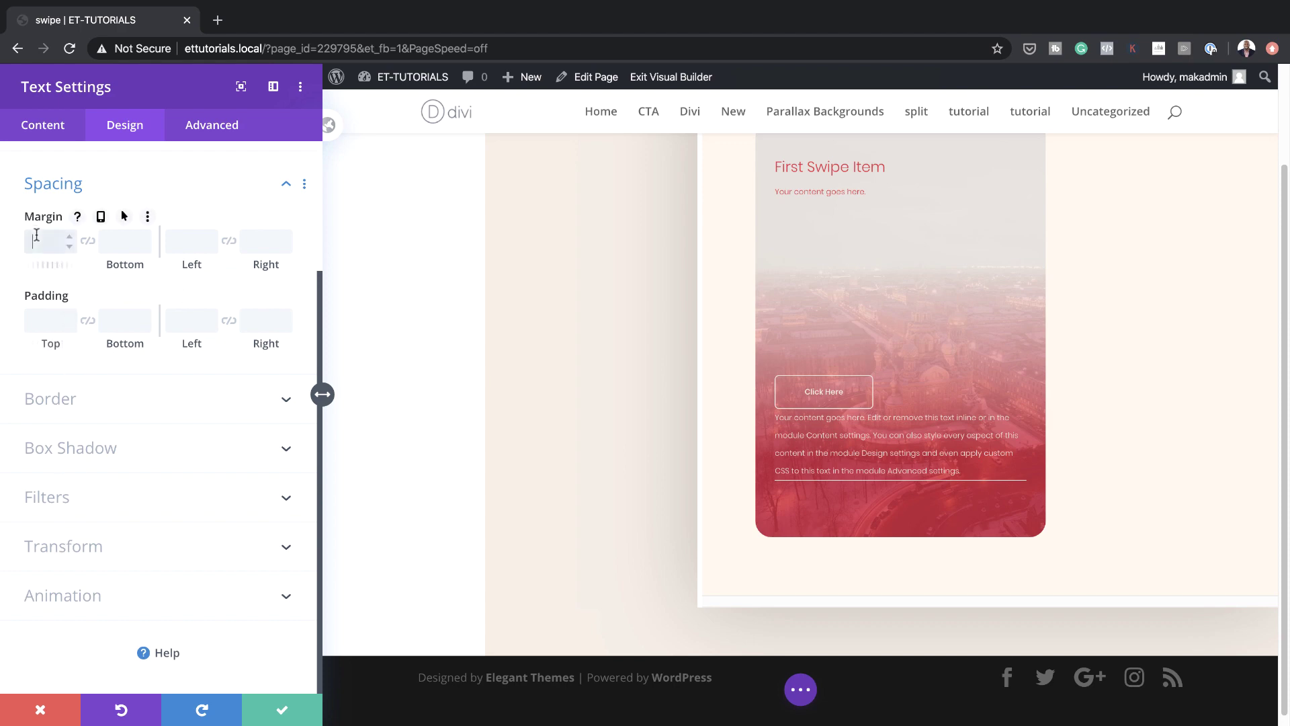
{"action": "type", "text": "2vw"}
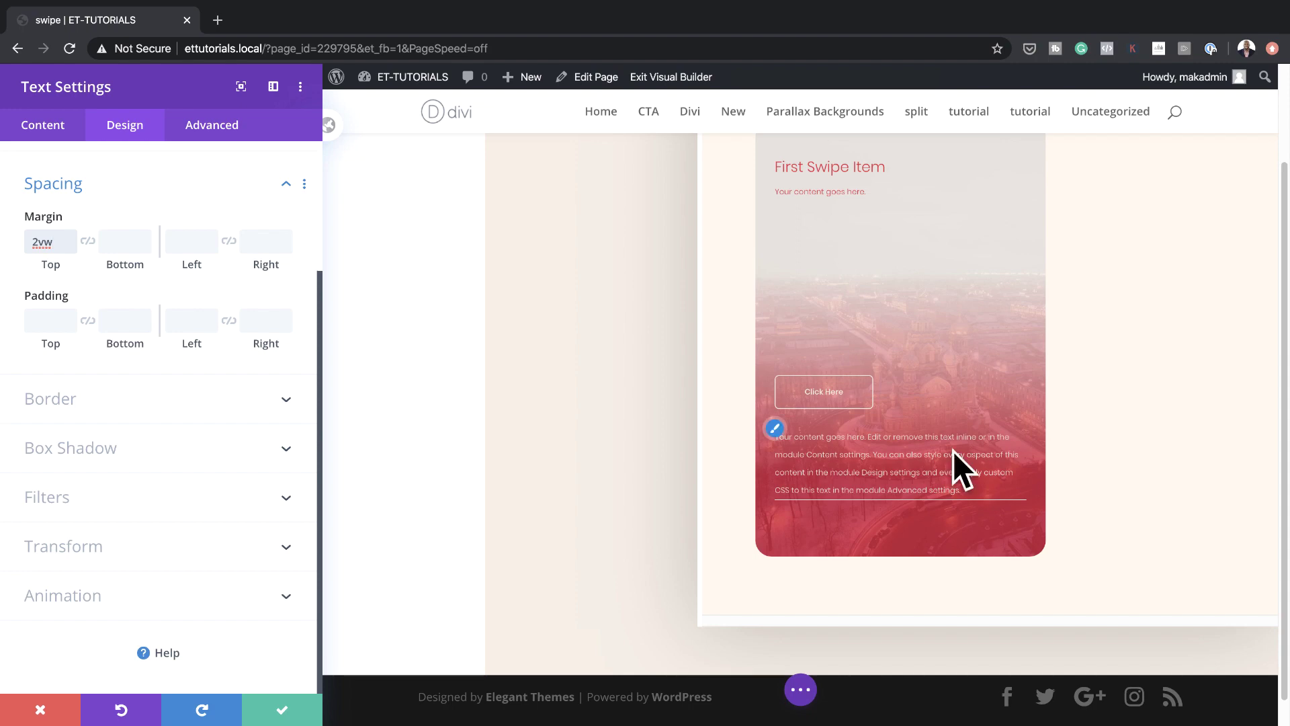
{"action": "left_click_drag", "start_coordinate": [322, 391], "coordinate": [285, 709]}
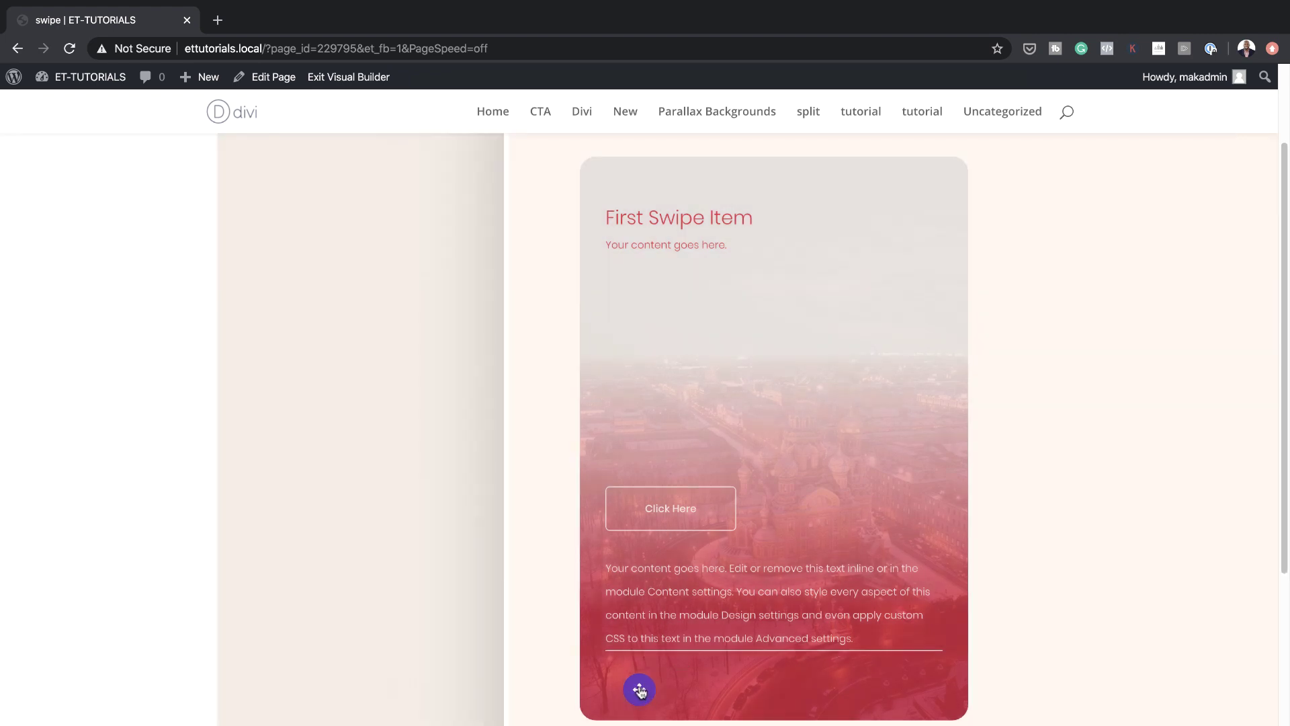
Reorder the modules in wireframe view so the Divider sits between the Button and the last Text, and return to desktop view
{"action": "left_click", "coordinate": [639, 691]}
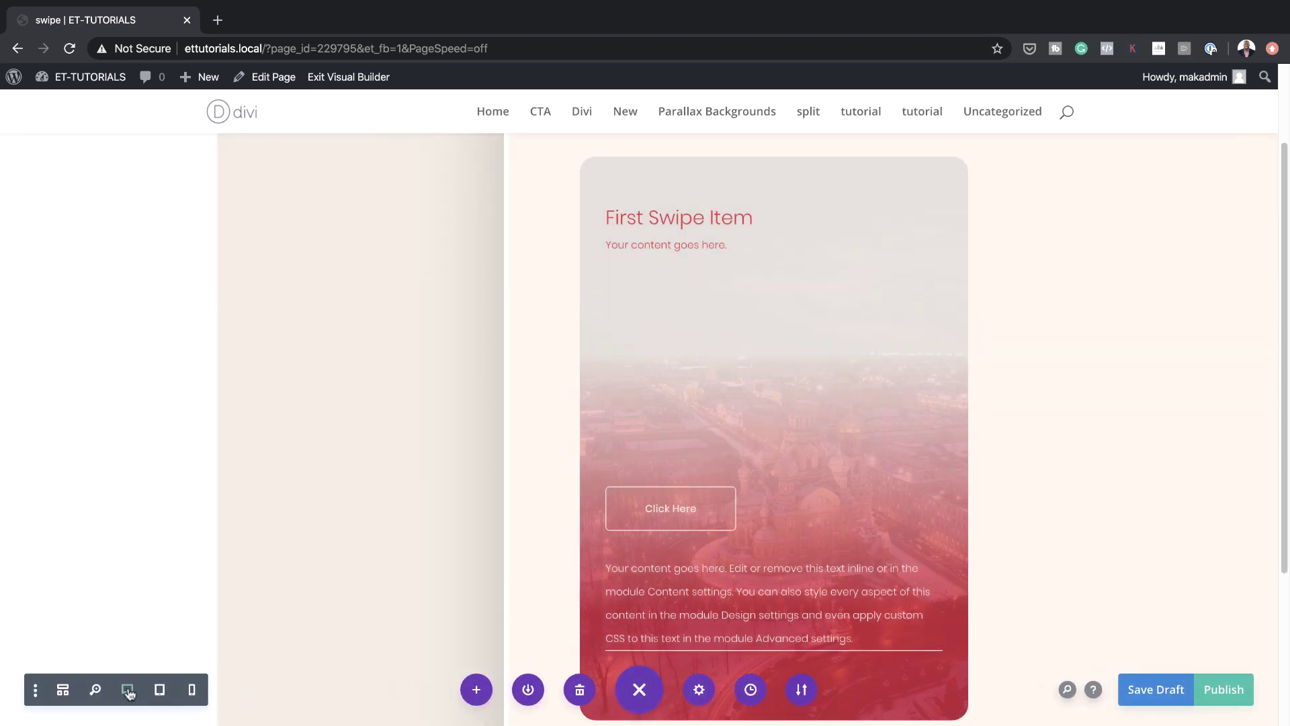
{"action": "left_click", "coordinate": [62, 692]}
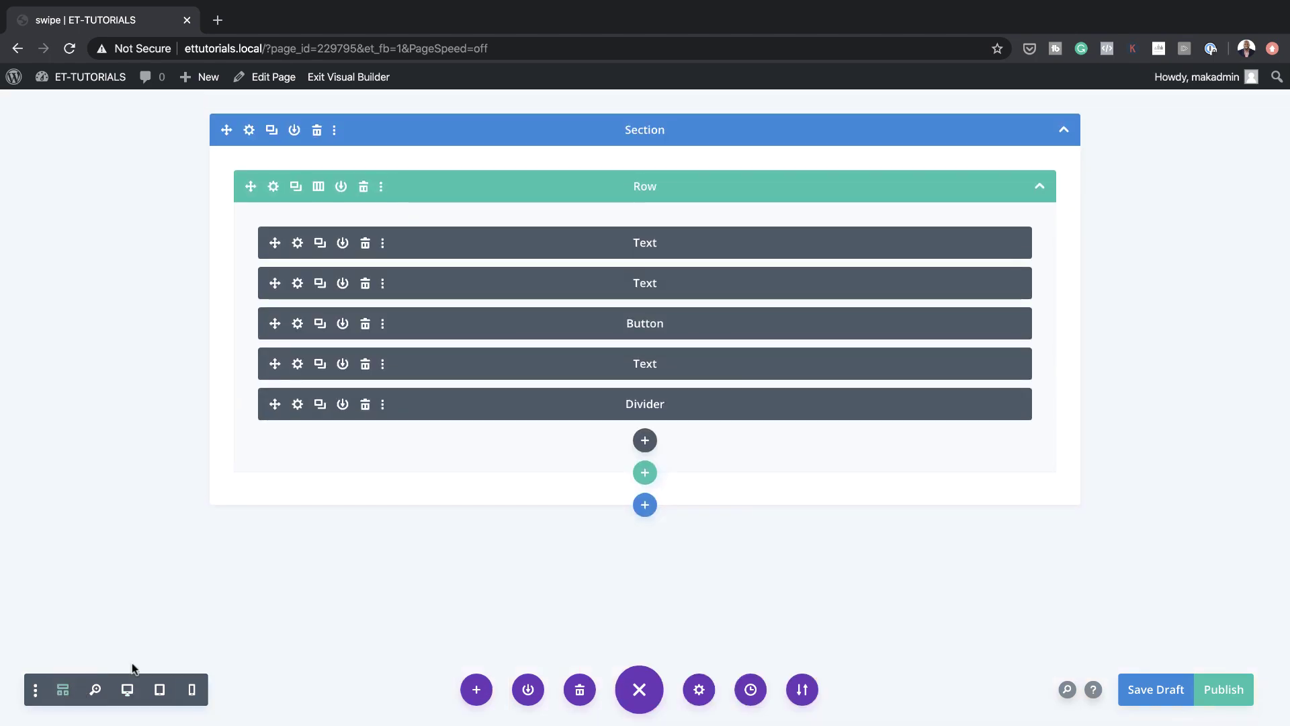
{"action": "left_click_drag", "start_coordinate": [273, 407], "coordinate": [272, 355]}
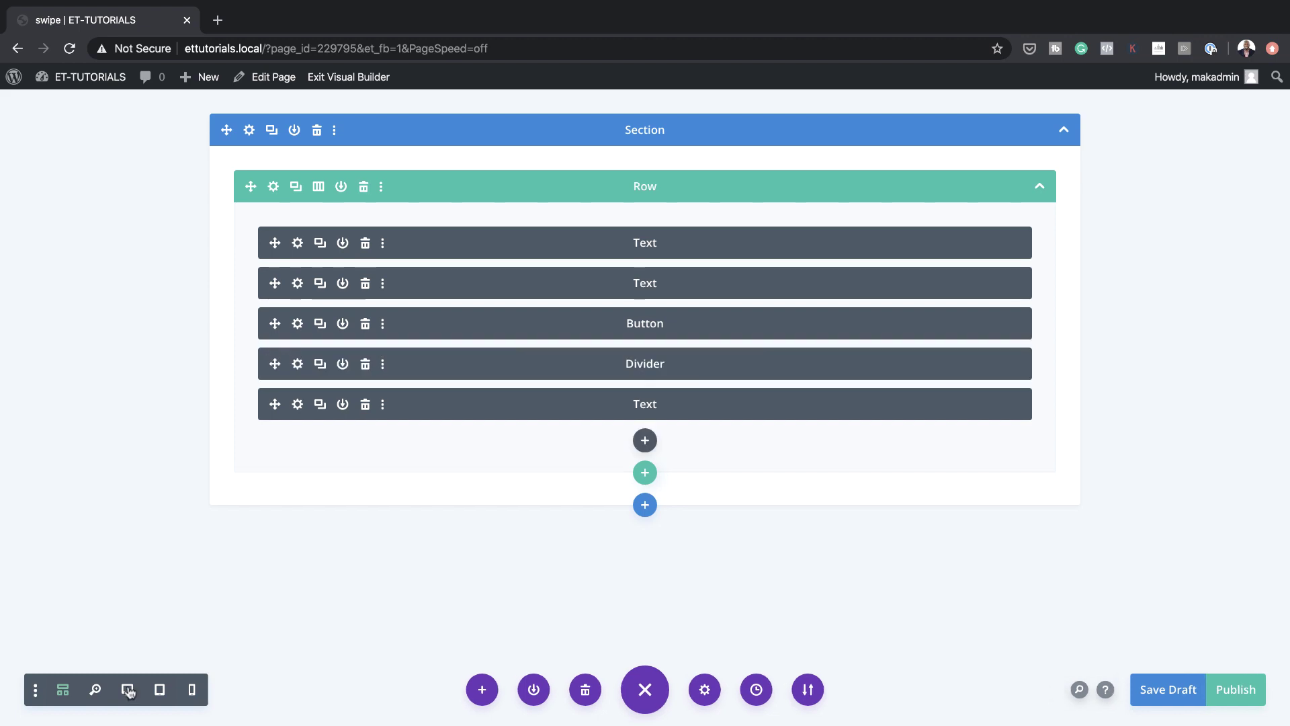
{"action": "left_click", "coordinate": [127, 690]}
{"action": "scroll", "coordinate": [225, 531], "scroll_direction": "down", "scroll_amount": 4}
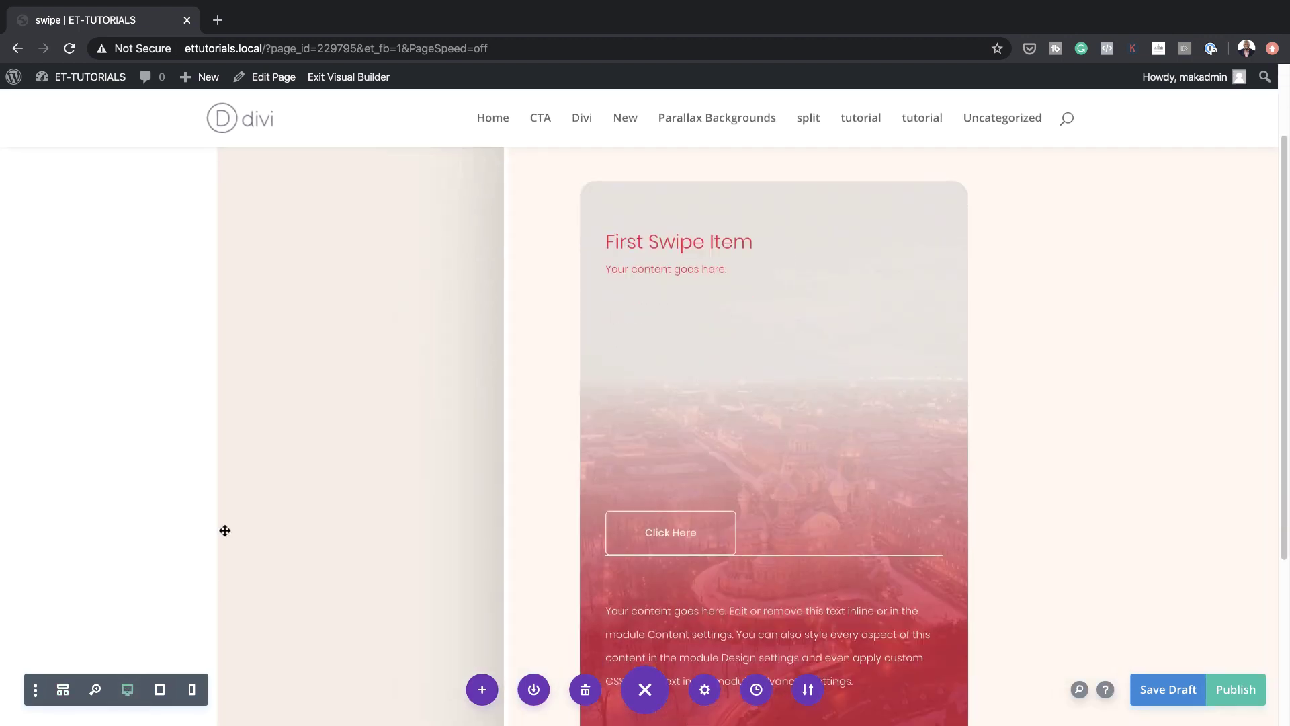
Duplicate the row's styled column until the row has six columns, save the row, and check its horizontal scrolling
{"action": "scroll", "coordinate": [777, 455], "scroll_direction": "up", "scroll_amount": 3}
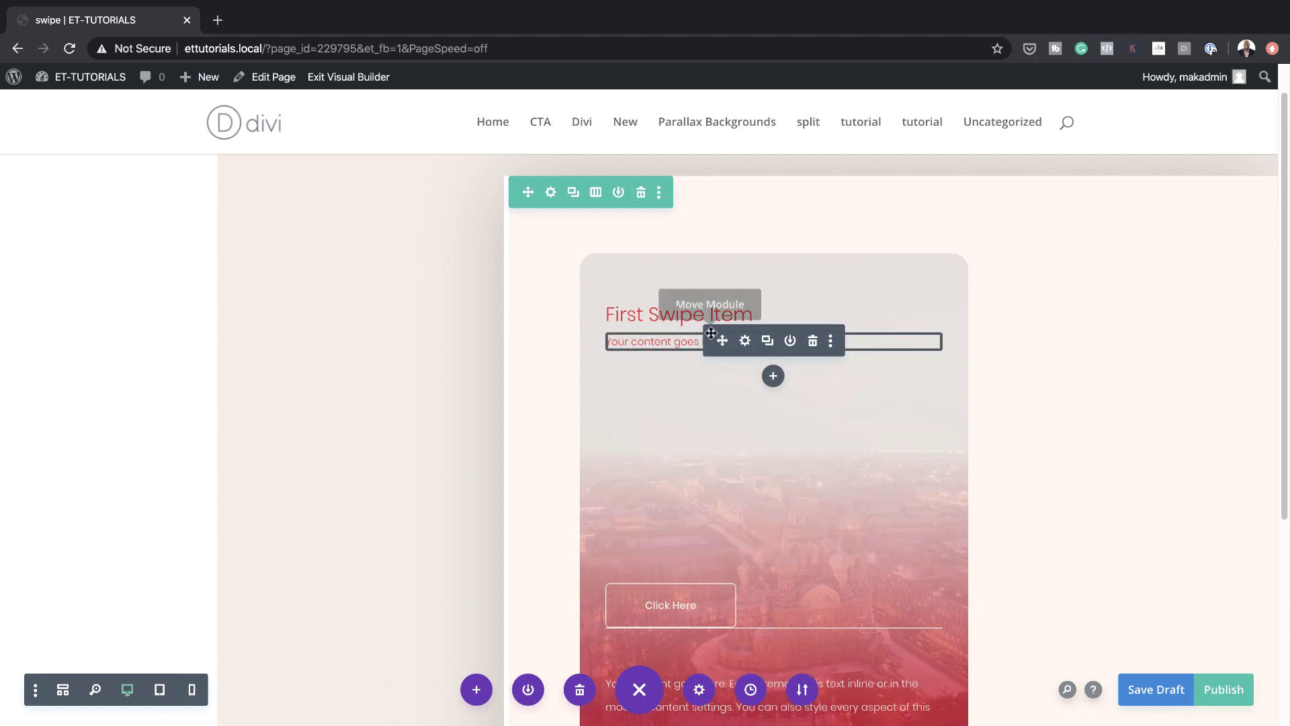
{"action": "left_click", "coordinate": [551, 192]}
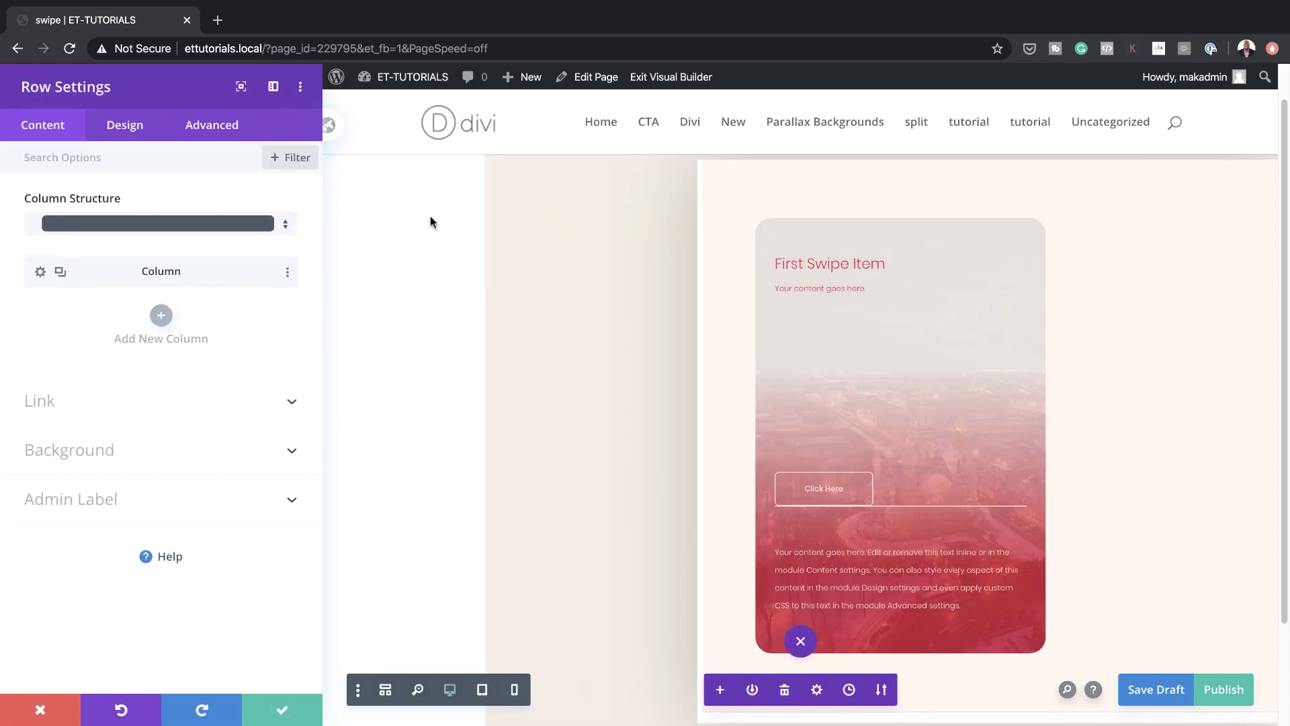
{"action": "left_click", "coordinate": [74, 165]}
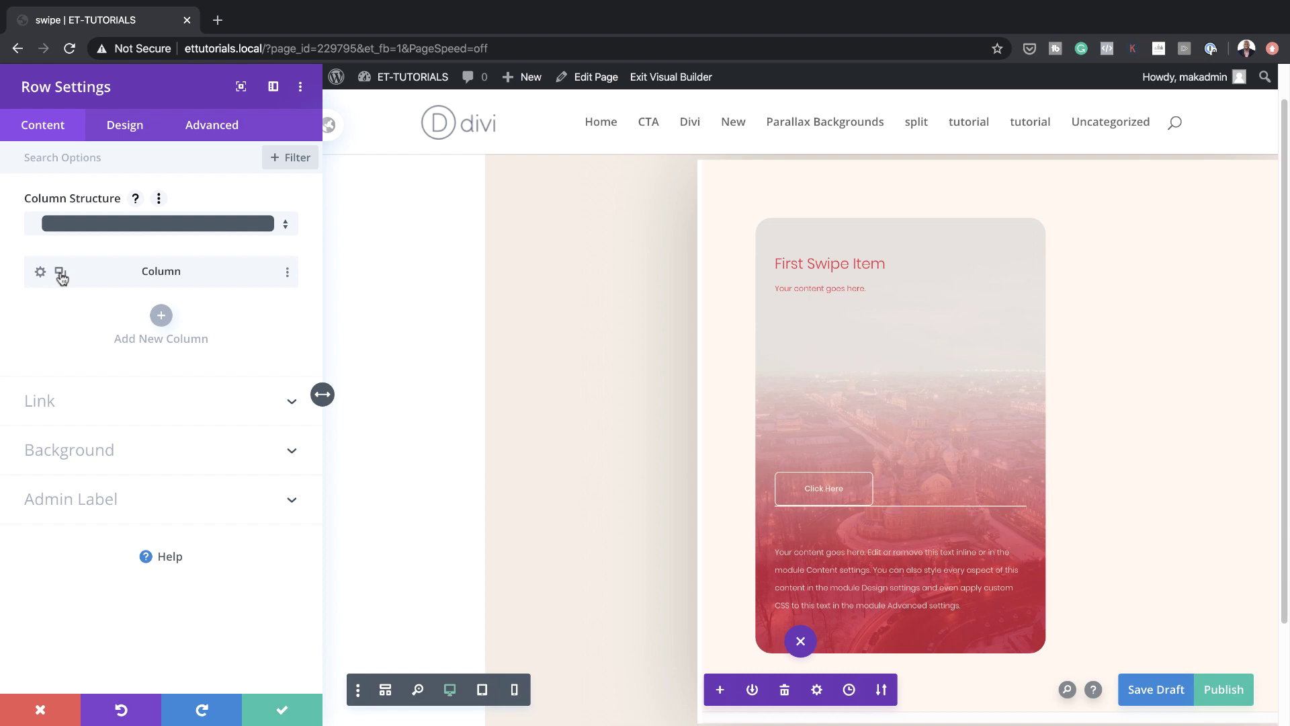
{"action": "left_click", "coordinate": [283, 710]}
{"action": "scroll", "coordinate": [907, 493], "scroll_direction": "down", "scroll_amount": 5}
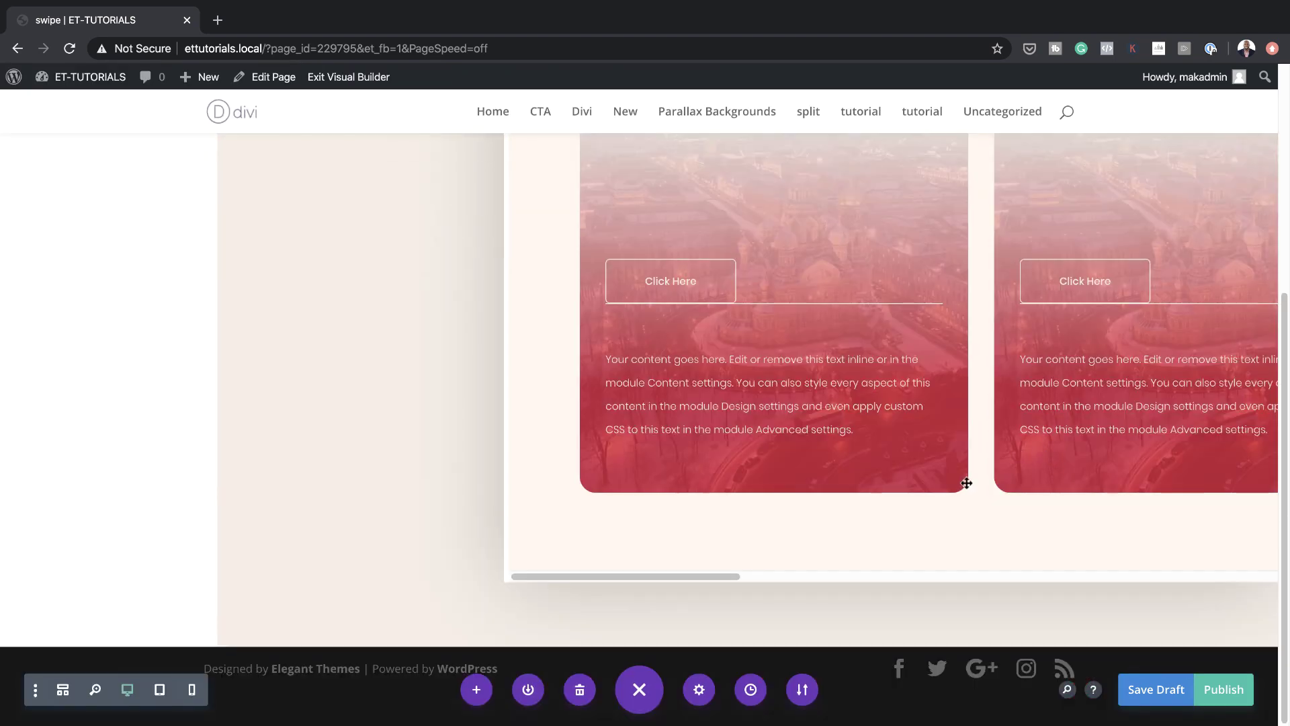
{"action": "scroll", "coordinate": [958, 565], "scroll_direction": "up", "scroll_amount": 5}
{"action": "scroll", "coordinate": [958, 565], "scroll_direction": "down", "scroll_amount": 5}
{"action": "scroll", "coordinate": [958, 565], "scroll_direction": "right", "scroll_amount": 3}
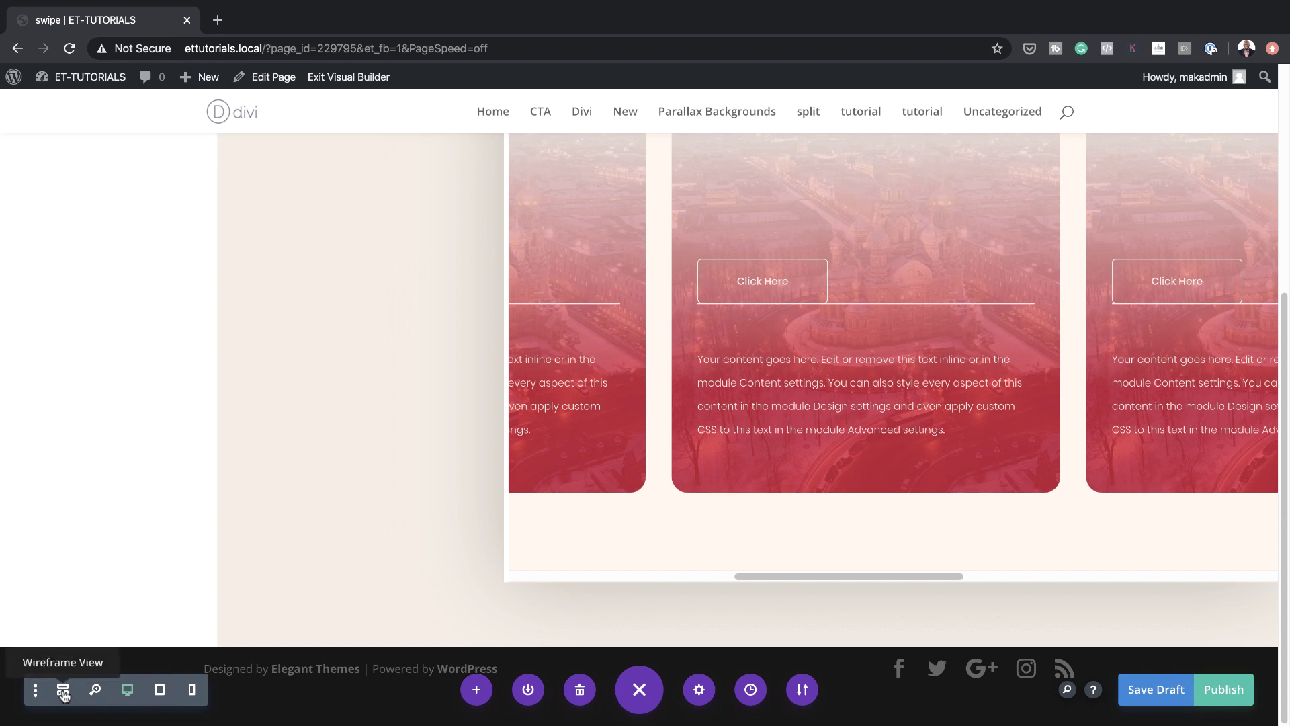
Add a row with two equal columns below the existing row in wireframe view, without inserting a module
{"action": "left_click", "coordinate": [63, 691]}
{"action": "left_click", "coordinate": [646, 577]}
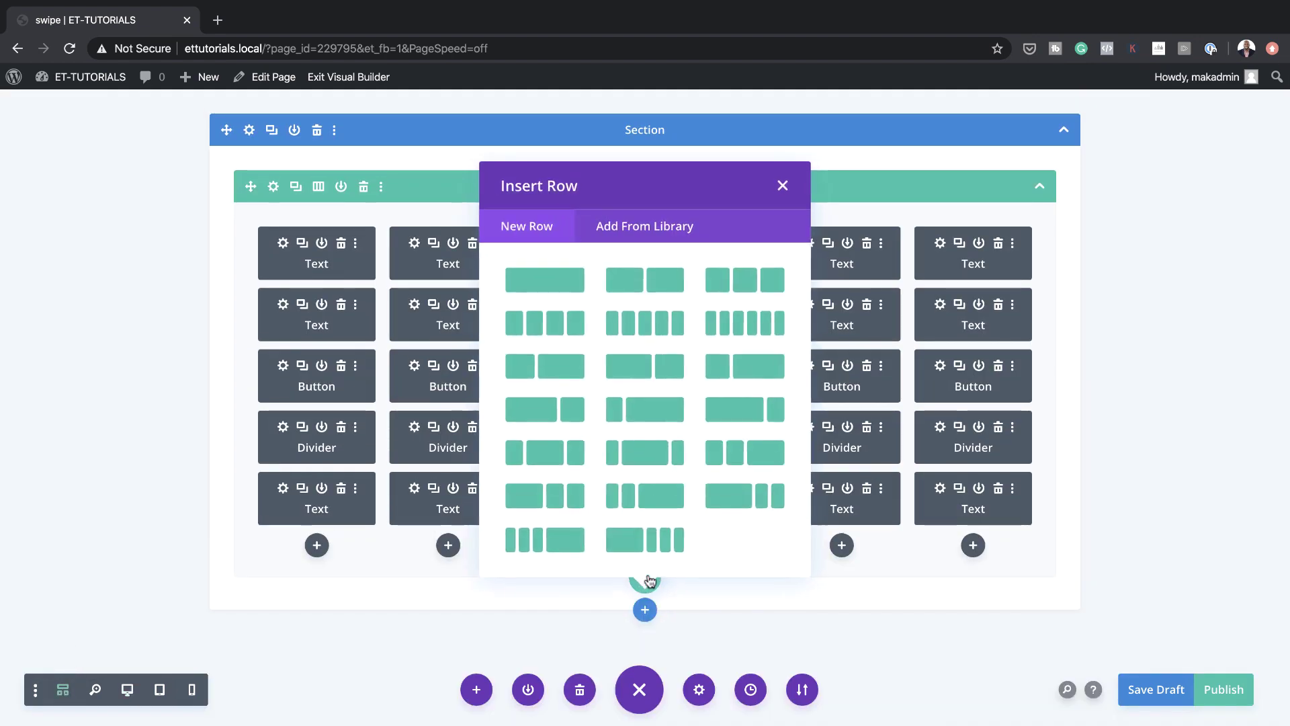
{"action": "left_click", "coordinate": [660, 281]}
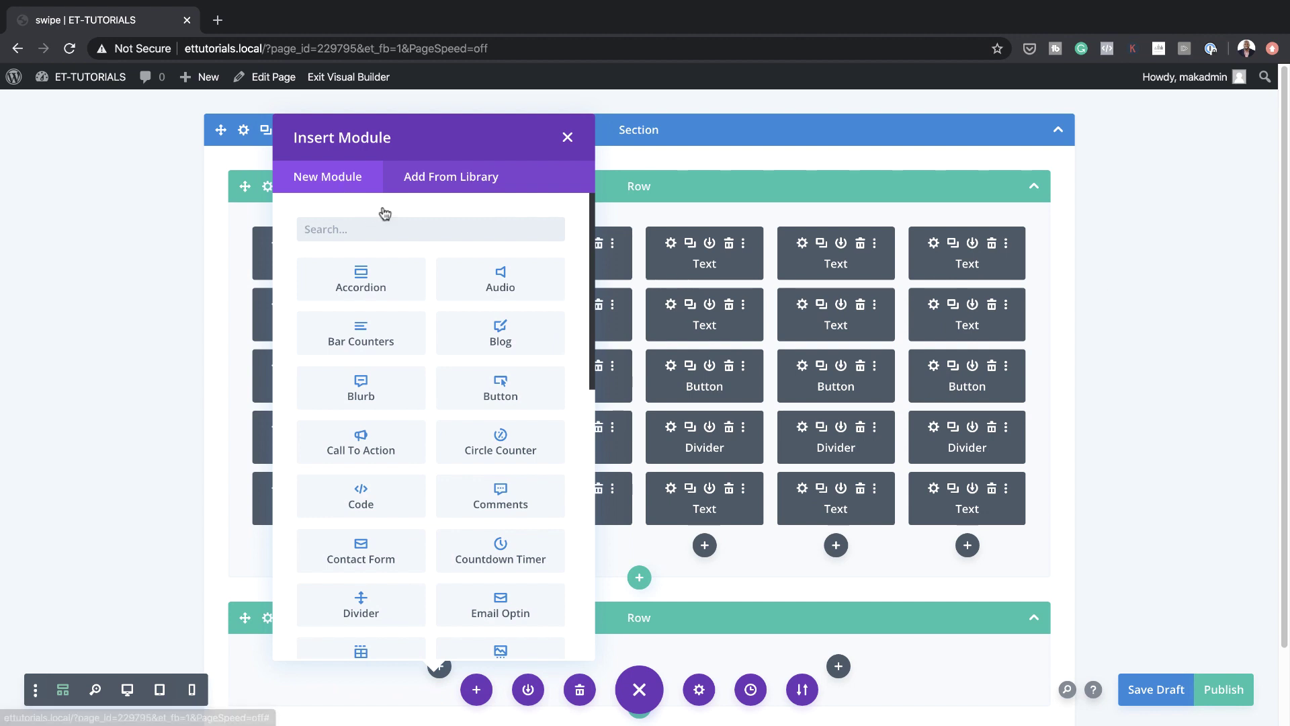
{"action": "left_click", "coordinate": [568, 136]}
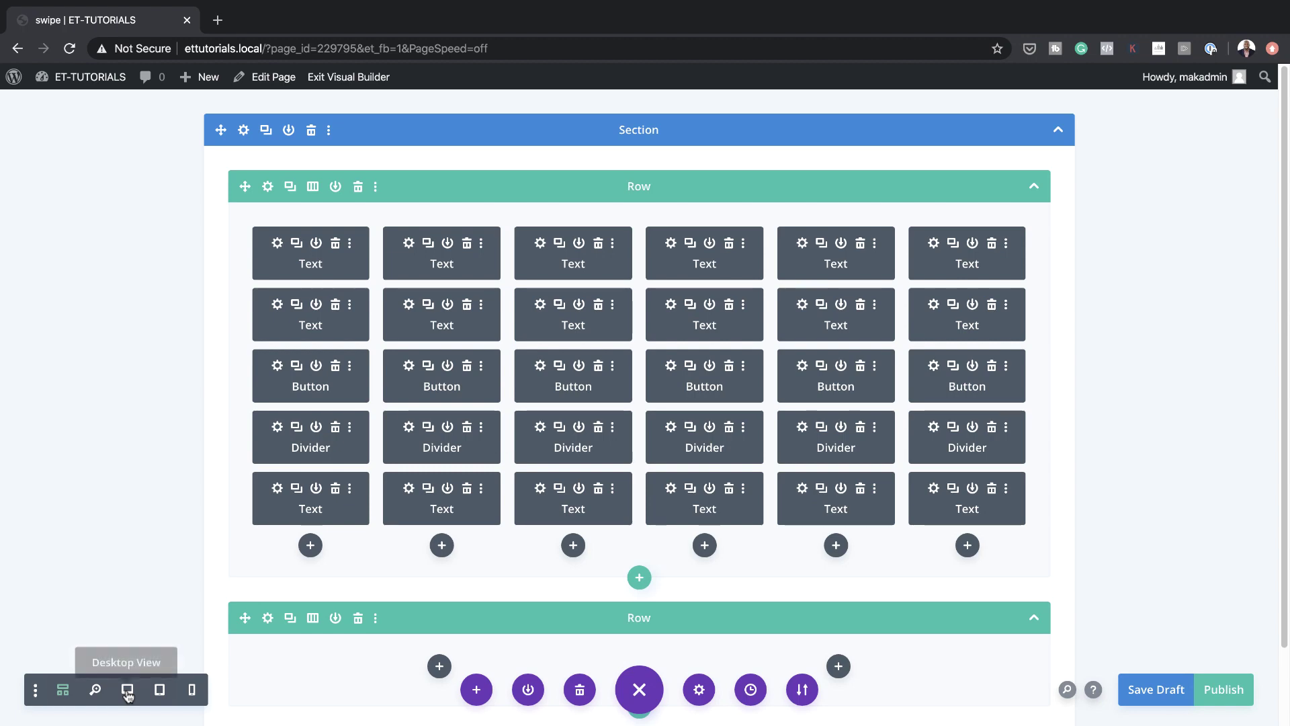
Open the settings of the new two-column row and switch the builder to desktop view
{"action": "left_click", "coordinate": [267, 619]}
{"action": "left_click", "coordinate": [450, 690]}
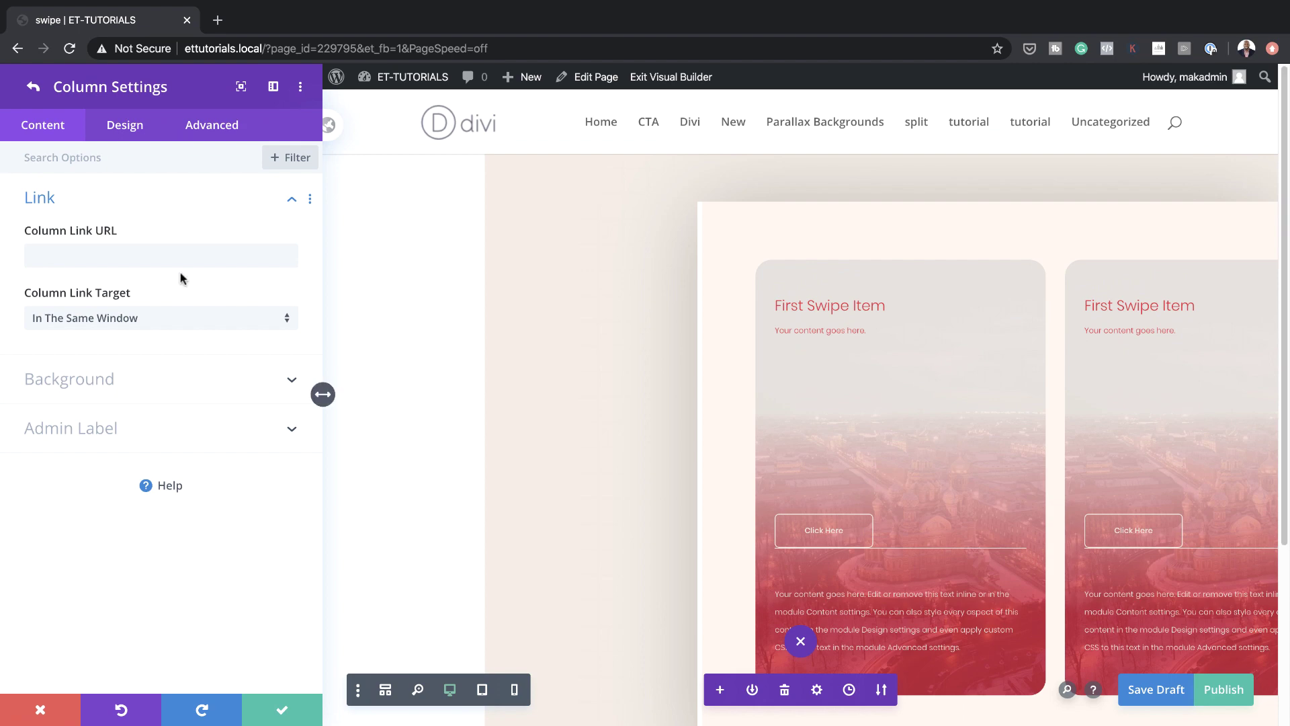
{"action": "left_click", "coordinate": [125, 128]}
{"action": "left_click", "coordinate": [61, 200]}
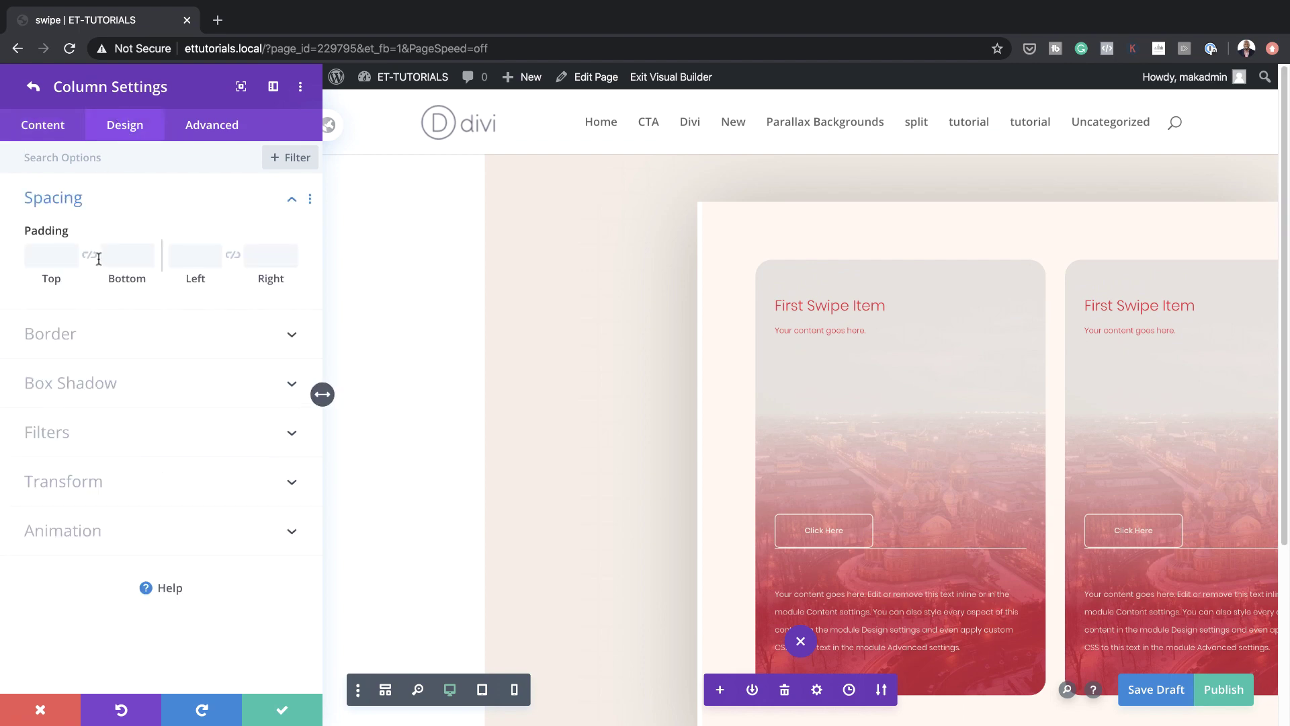
{"action": "left_click", "coordinate": [33, 87]}
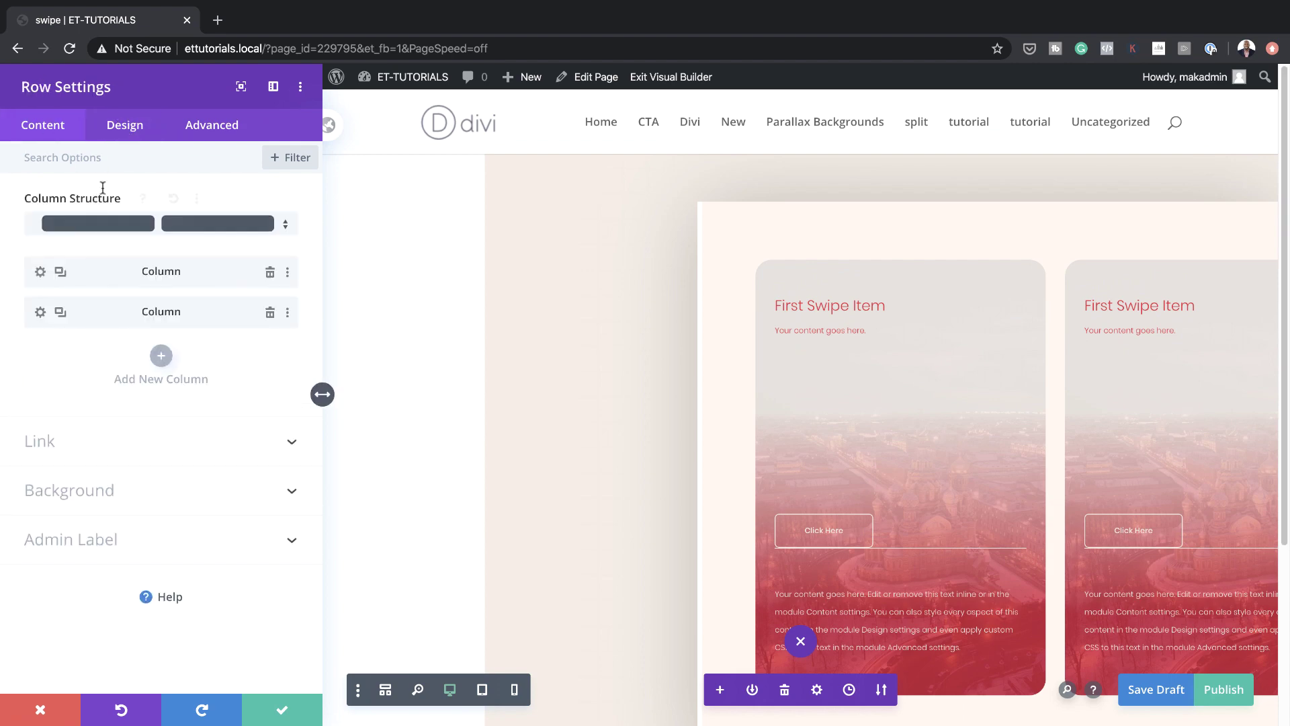
Enable a custom gutter width of 1 for the two-column row and set its width and max width to 100%
{"action": "left_click", "coordinate": [125, 129]}
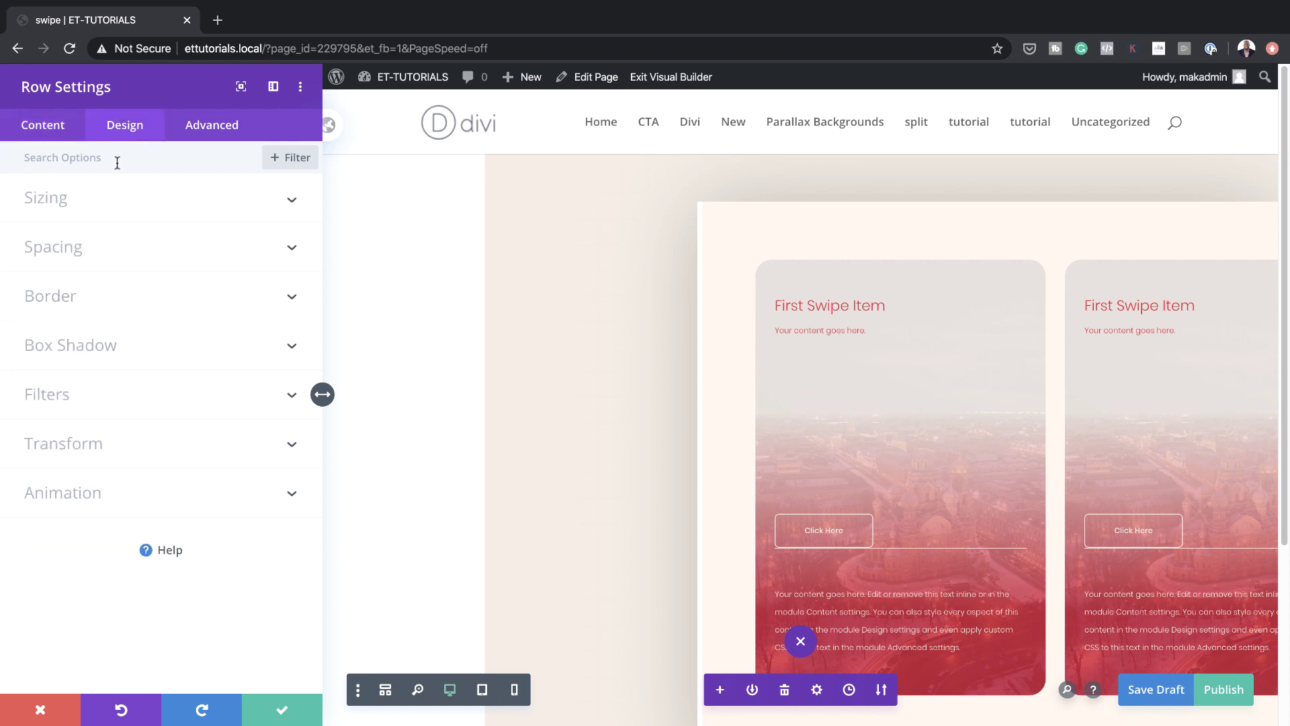
{"action": "left_click", "coordinate": [64, 202]}
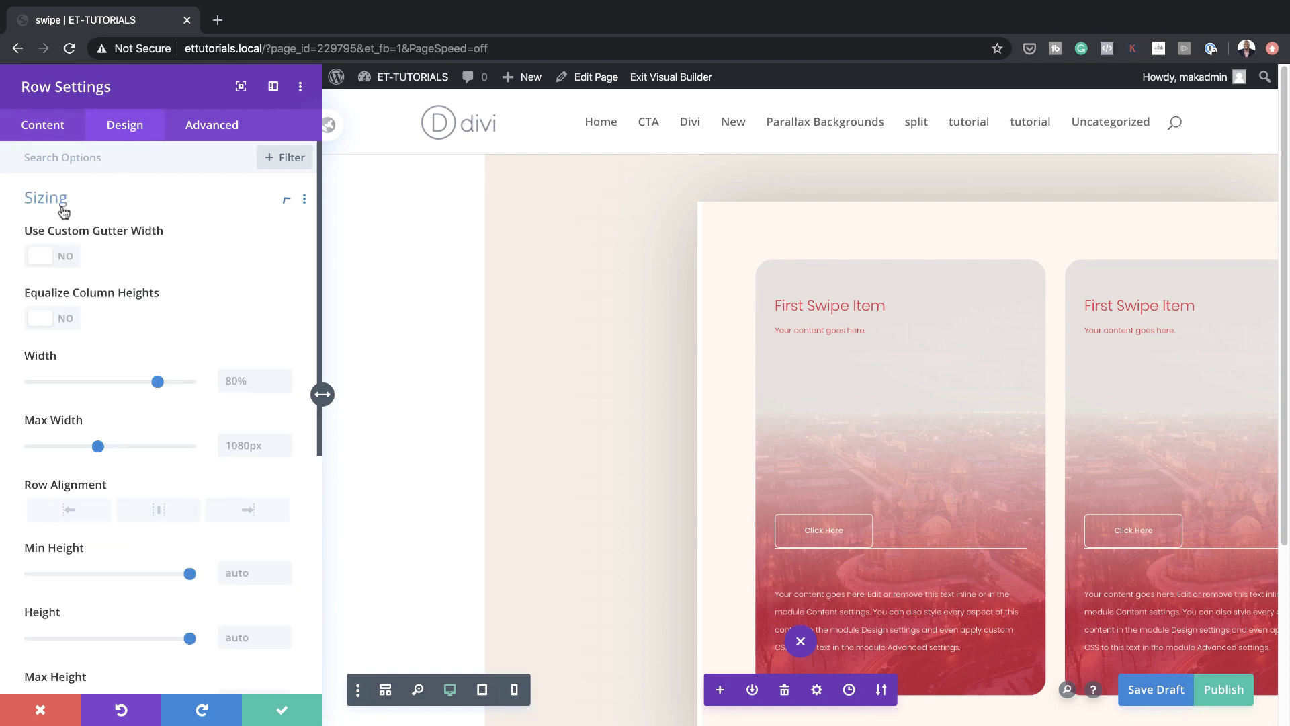
{"action": "left_click", "coordinate": [67, 257]}
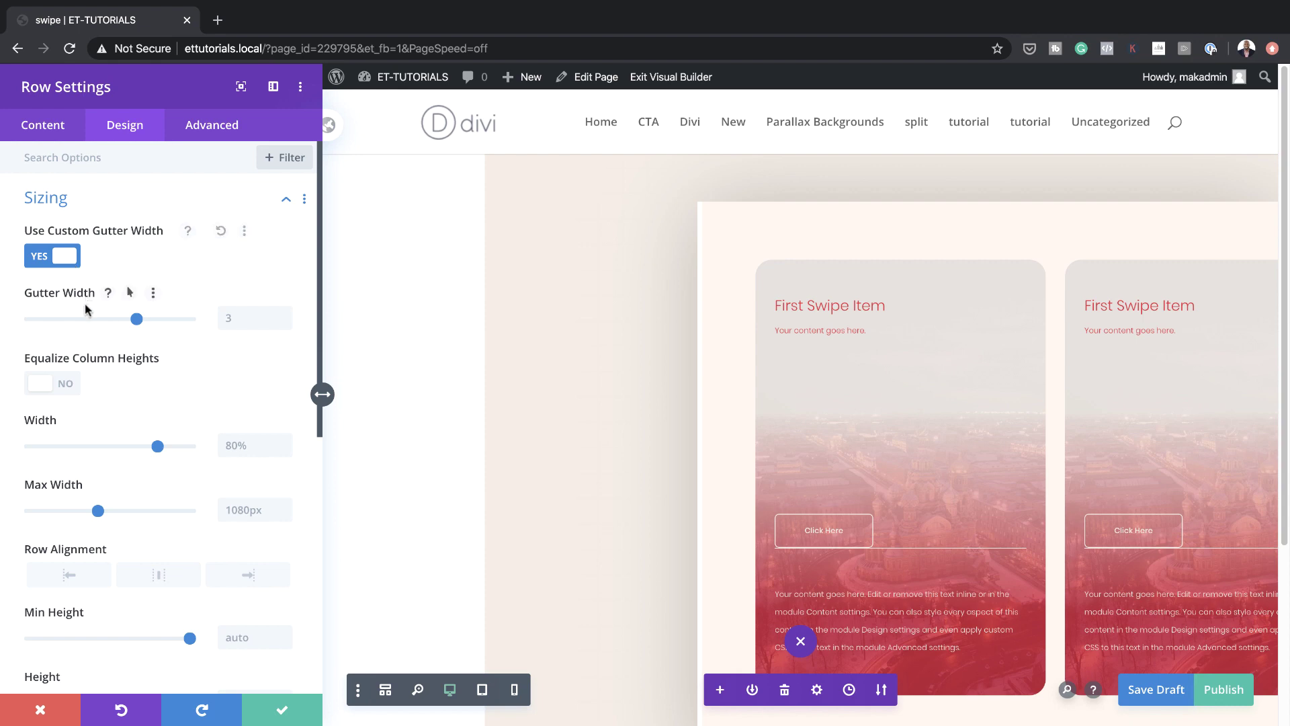
{"action": "left_click_drag", "start_coordinate": [137, 319], "coordinate": [30, 322]}
{"action": "left_click_drag", "start_coordinate": [157, 447], "coordinate": [238, 456]}
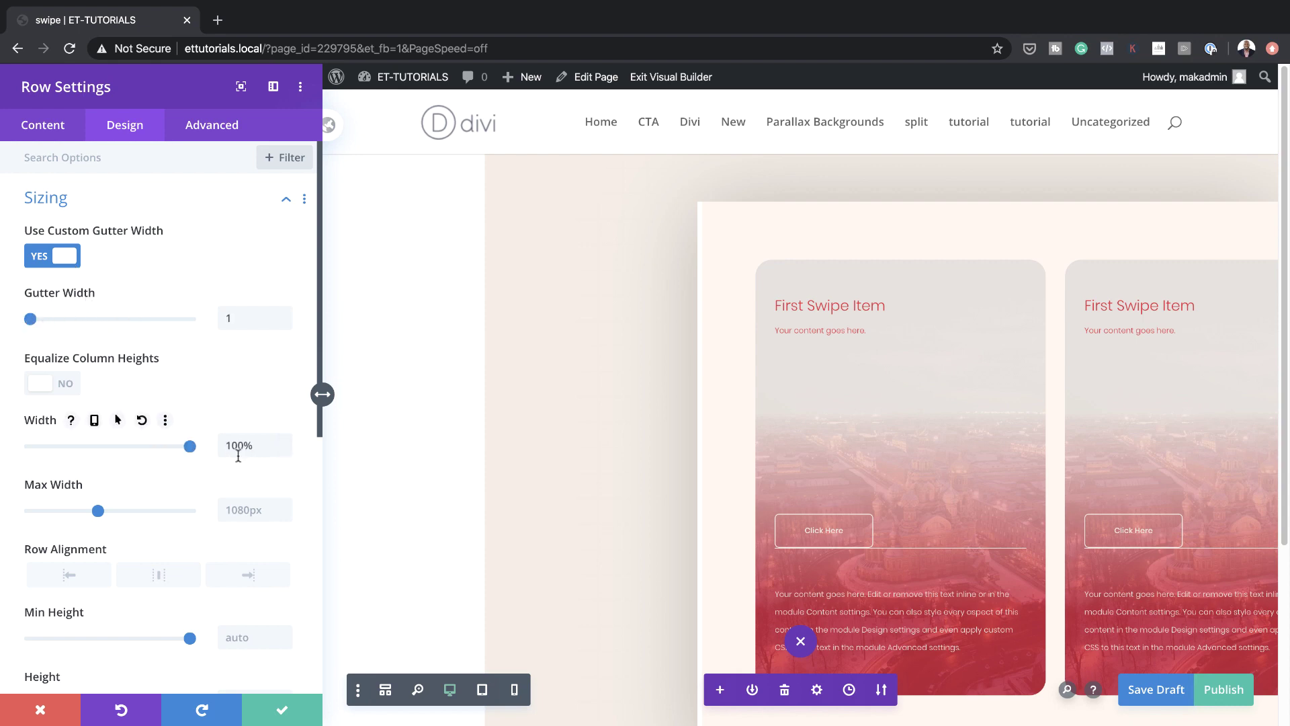
{"action": "double_click", "coordinate": [253, 447]}
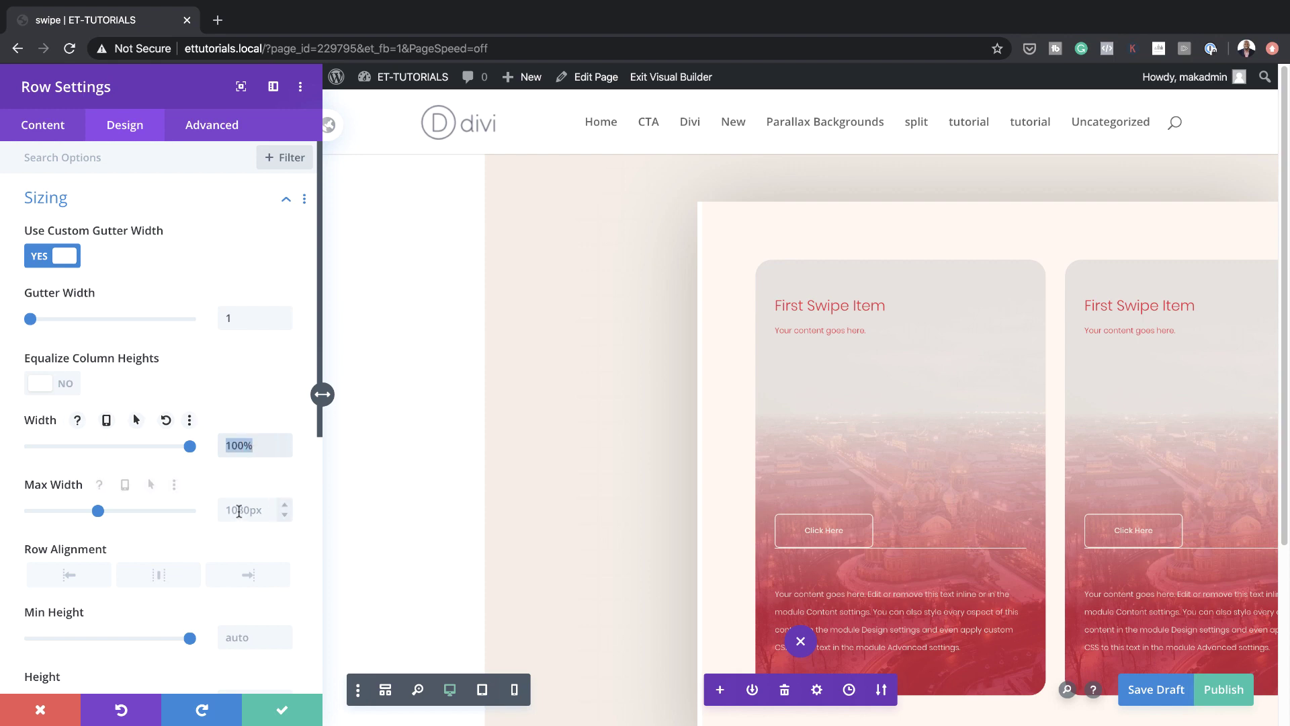
{"action": "left_click", "coordinate": [248, 512]}
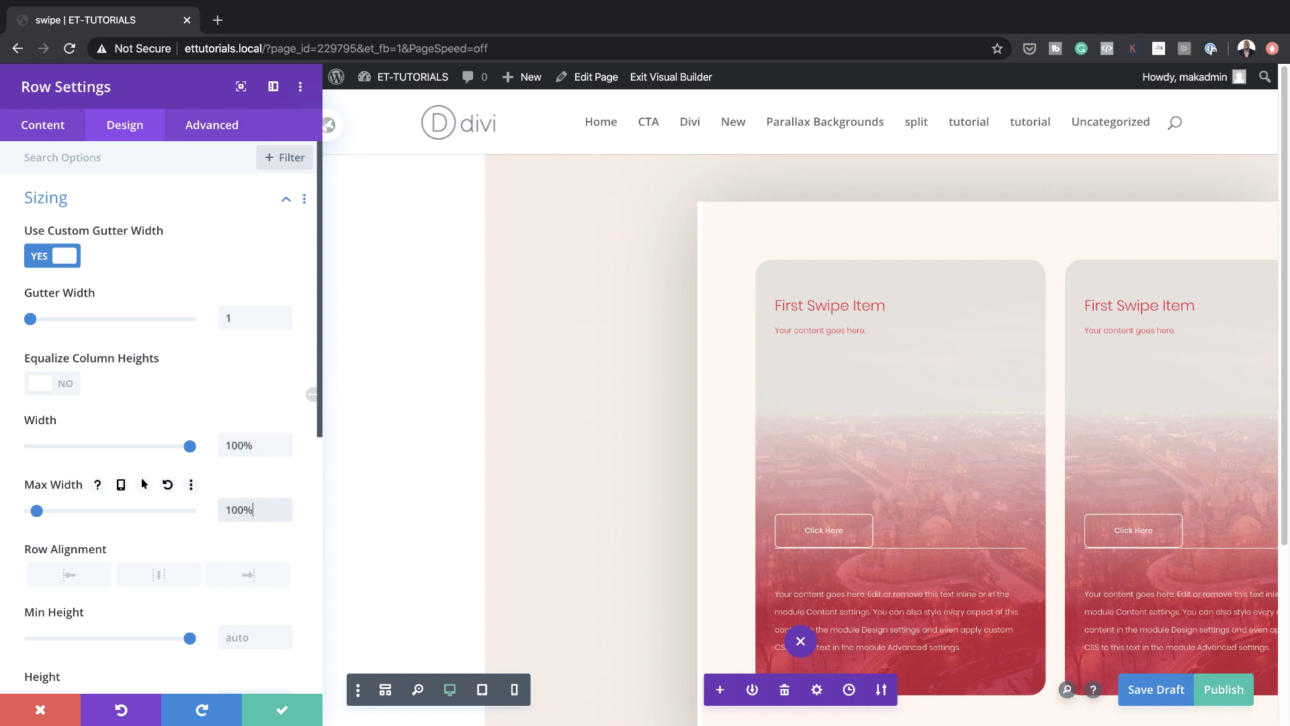
Set the two-column row's top and bottom padding to 0px
{"action": "scroll", "coordinate": [181, 608], "scroll_direction": "down", "scroll_amount": 4}
{"action": "scroll", "coordinate": [186, 608], "scroll_direction": "down", "scroll_amount": 3}
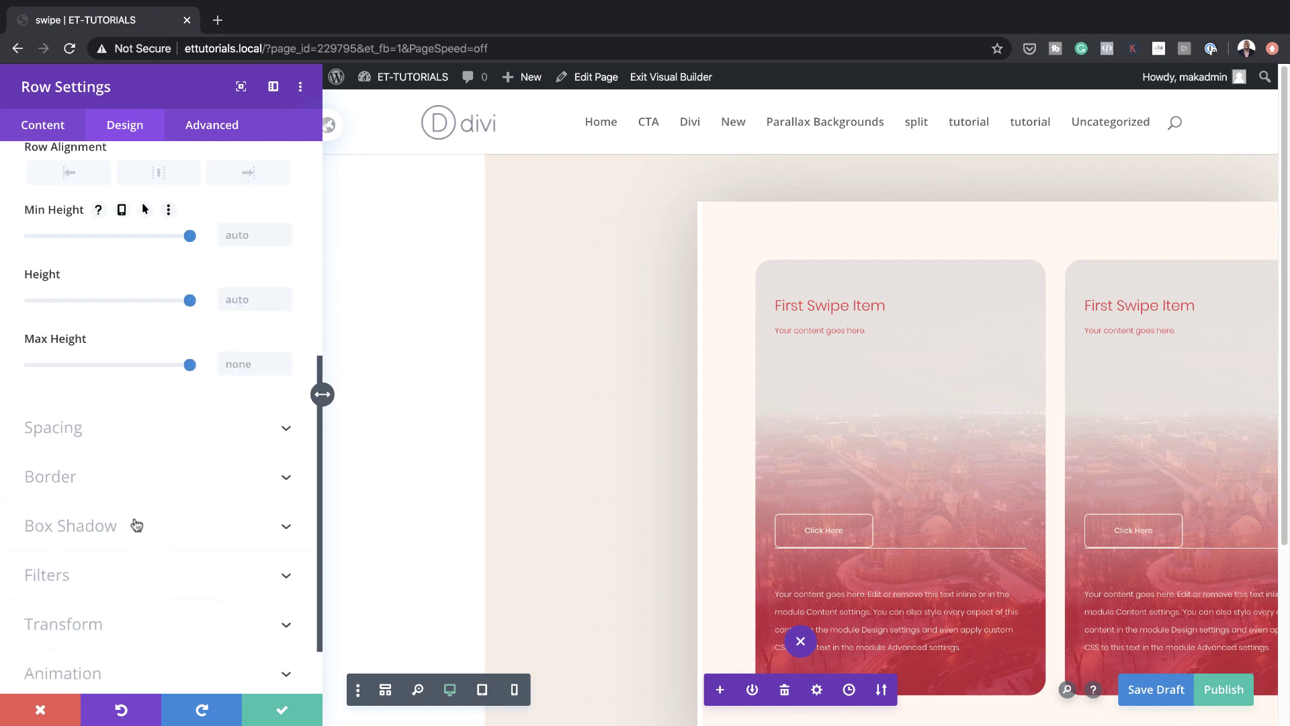
{"action": "left_click", "coordinate": [115, 432]}
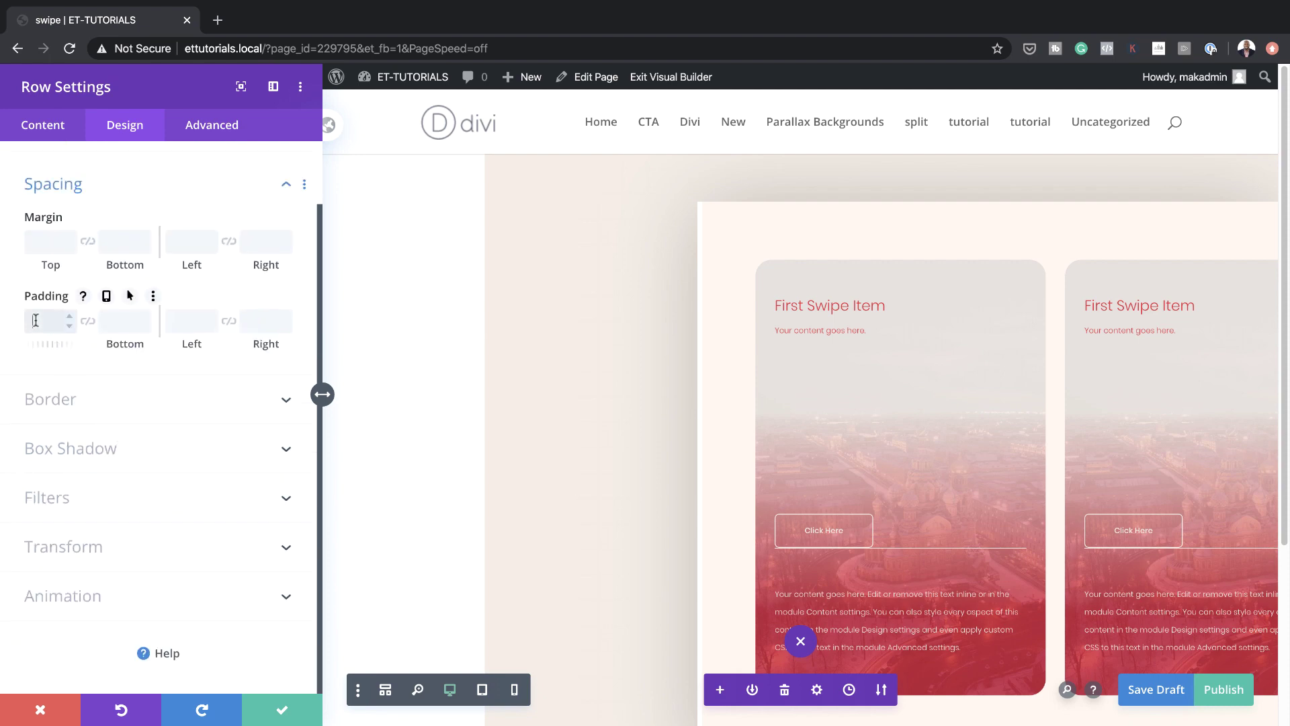
{"action": "left_click", "coordinate": [87, 321]}
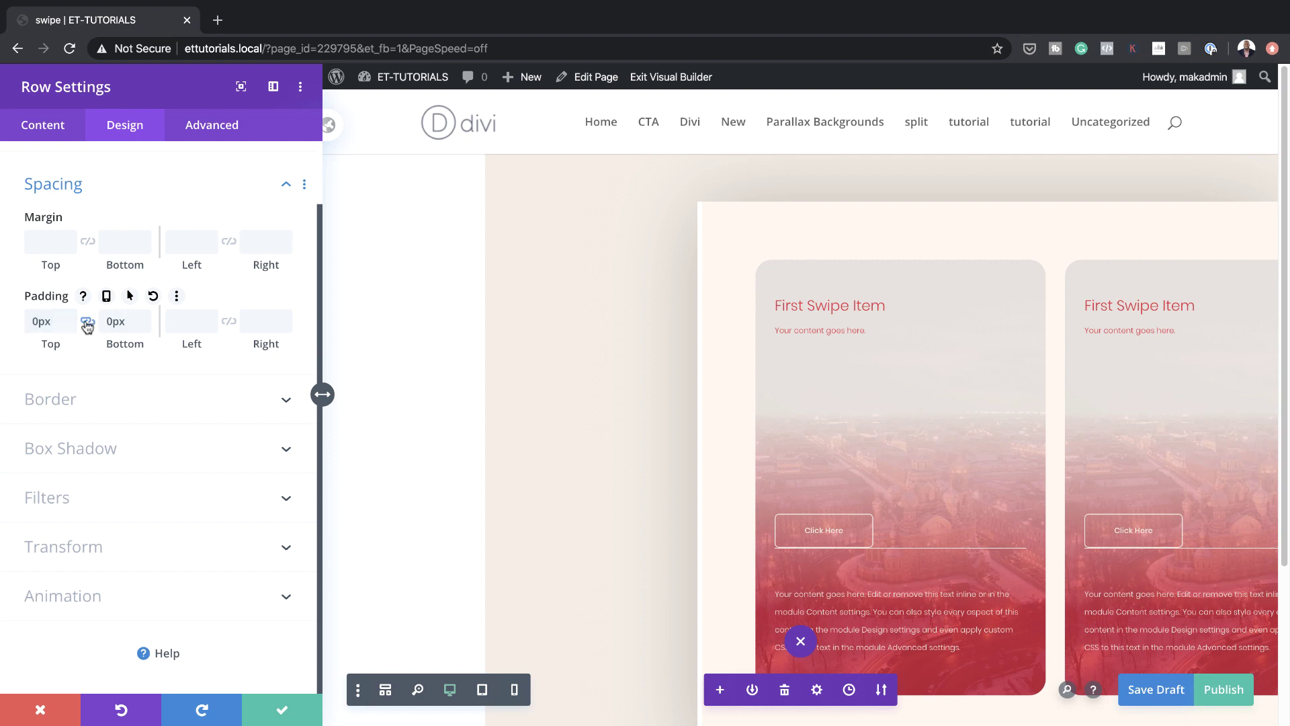
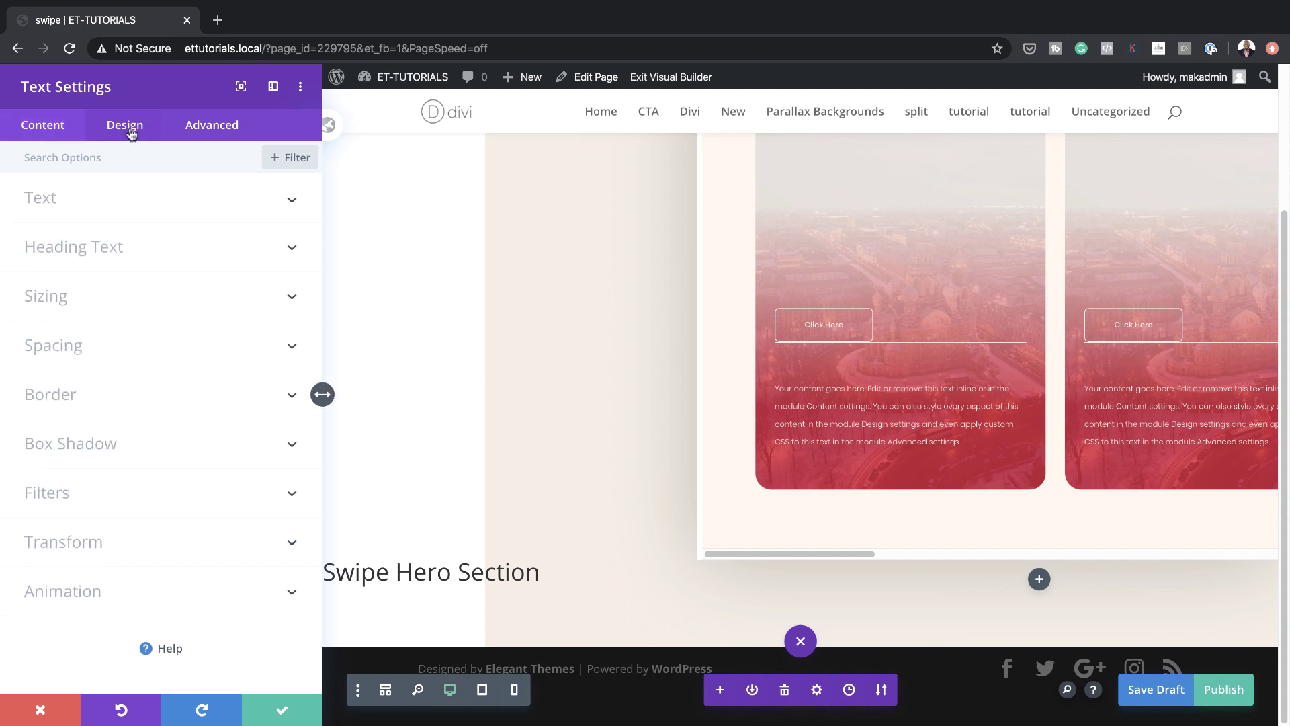
Style the "Swipe Hero Section" H1 heading with the Poppins font and text color #e92741
{"action": "left_click", "coordinate": [111, 250]}
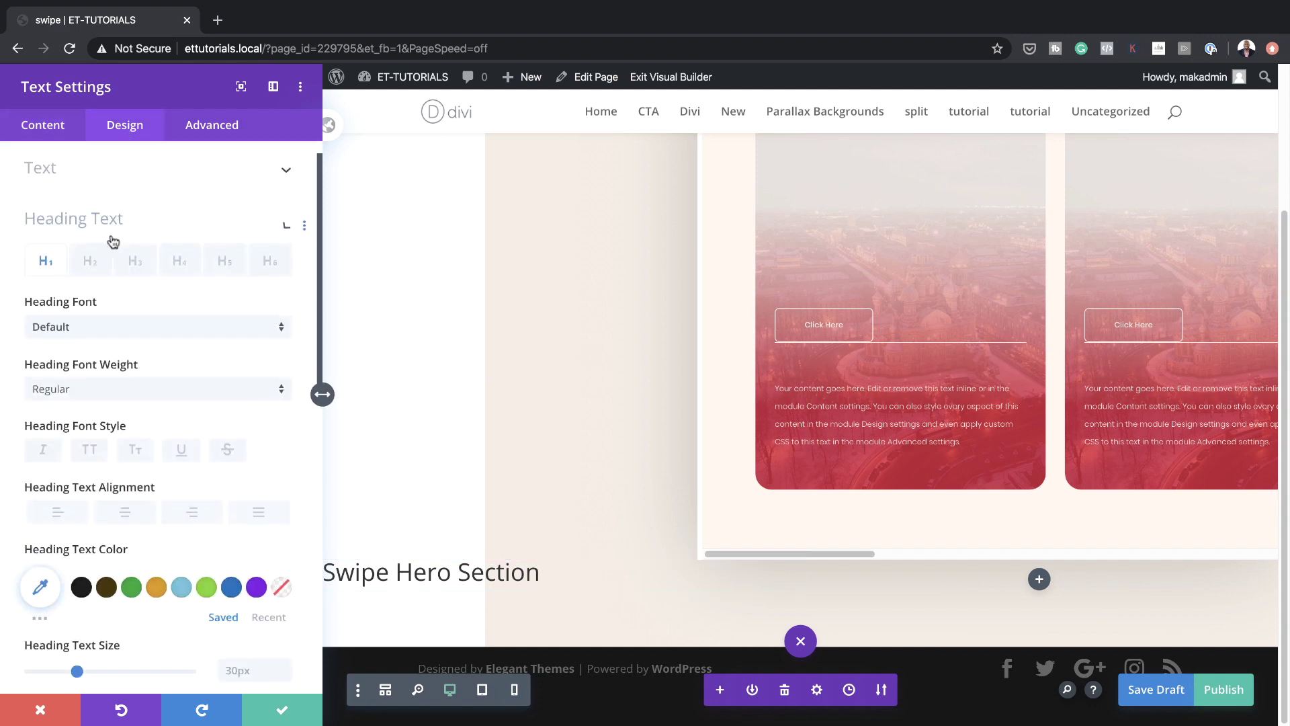
{"action": "left_click", "coordinate": [121, 274]}
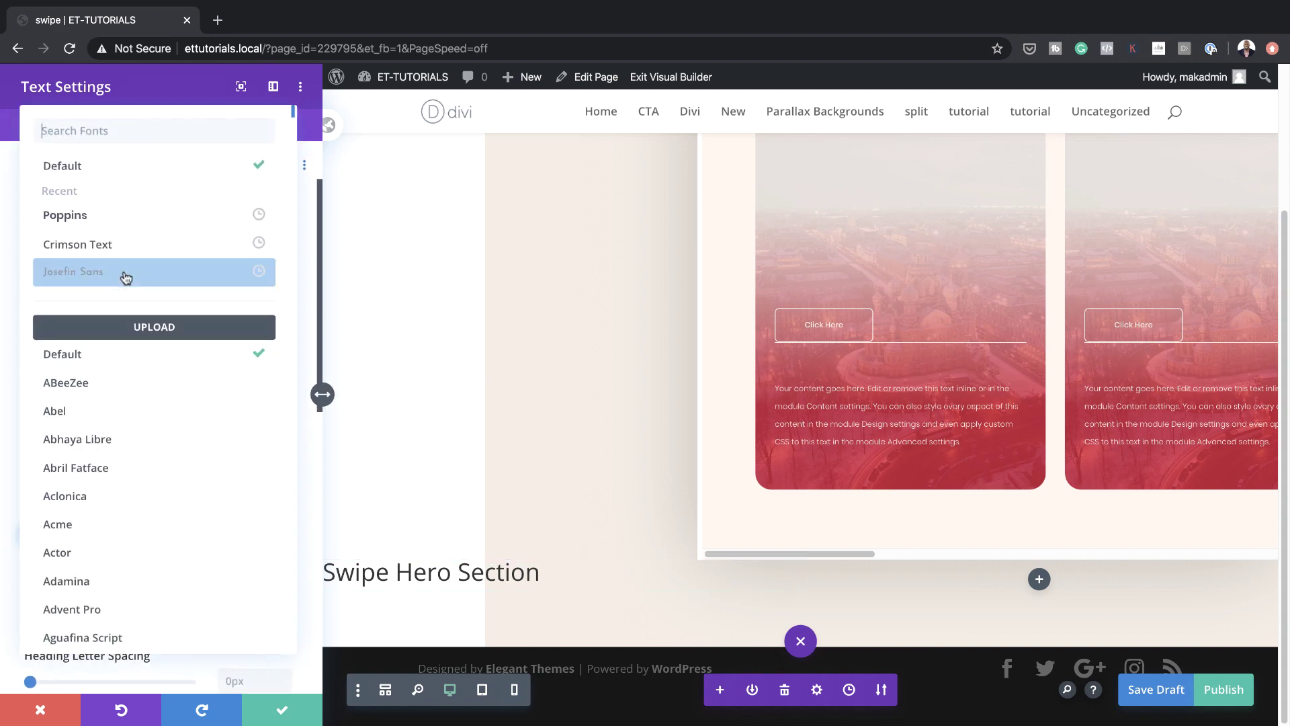
{"action": "left_click", "coordinate": [133, 216]}
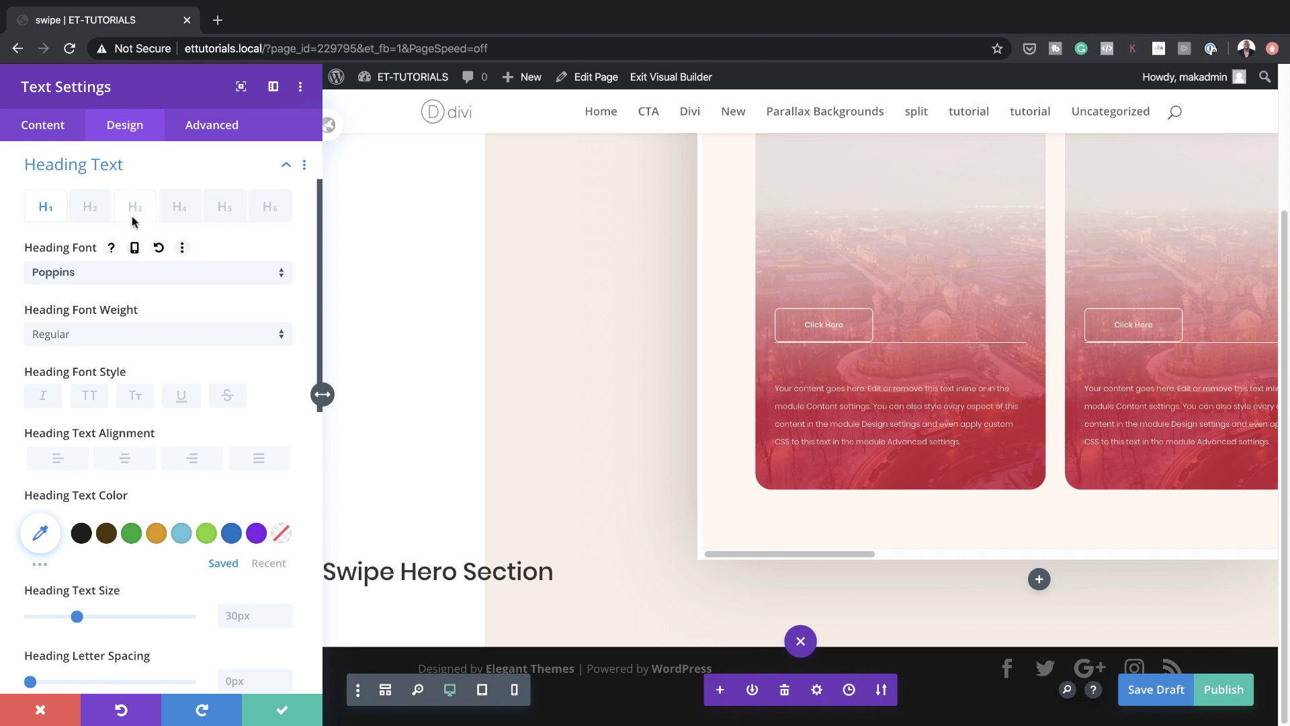
{"action": "left_click", "coordinate": [41, 534]}
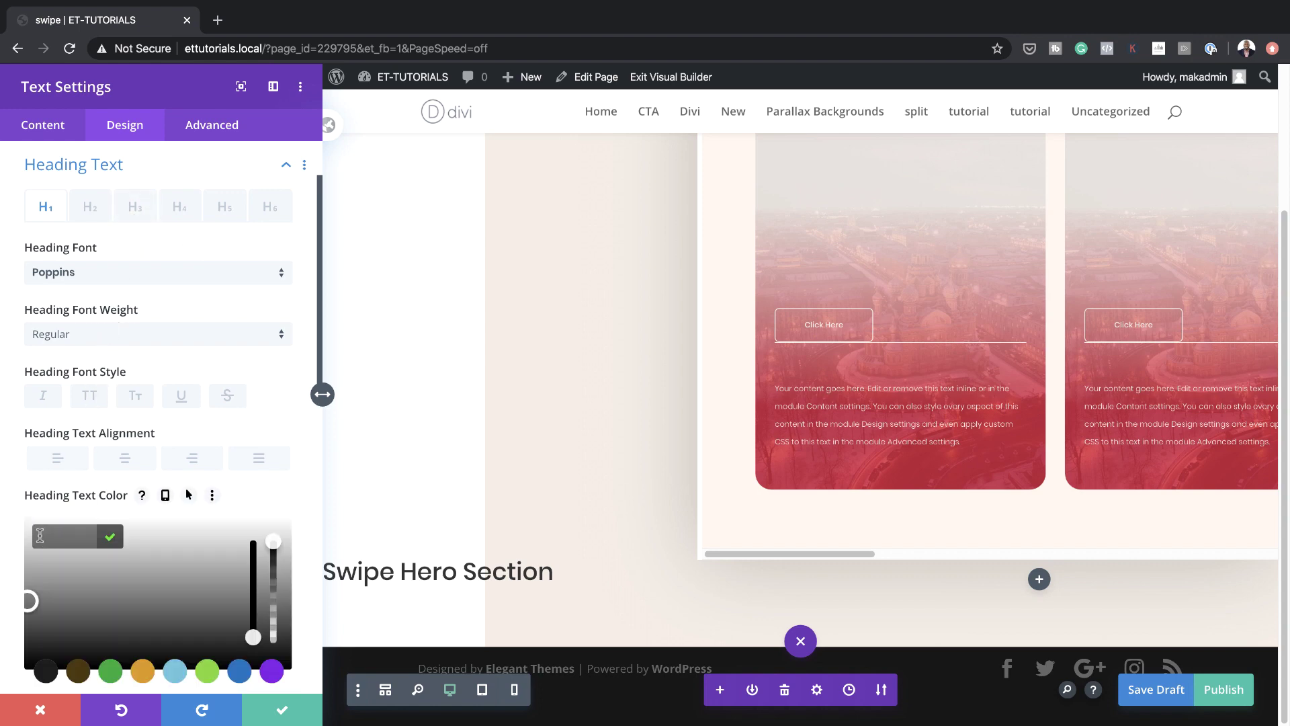
{"action": "type", "text": "#e92741"}
Set the heading text size of the "Swipe Hero Section" module to 3vw
{"action": "scroll", "coordinate": [241, 539], "scroll_direction": "down", "scroll_amount": 2}
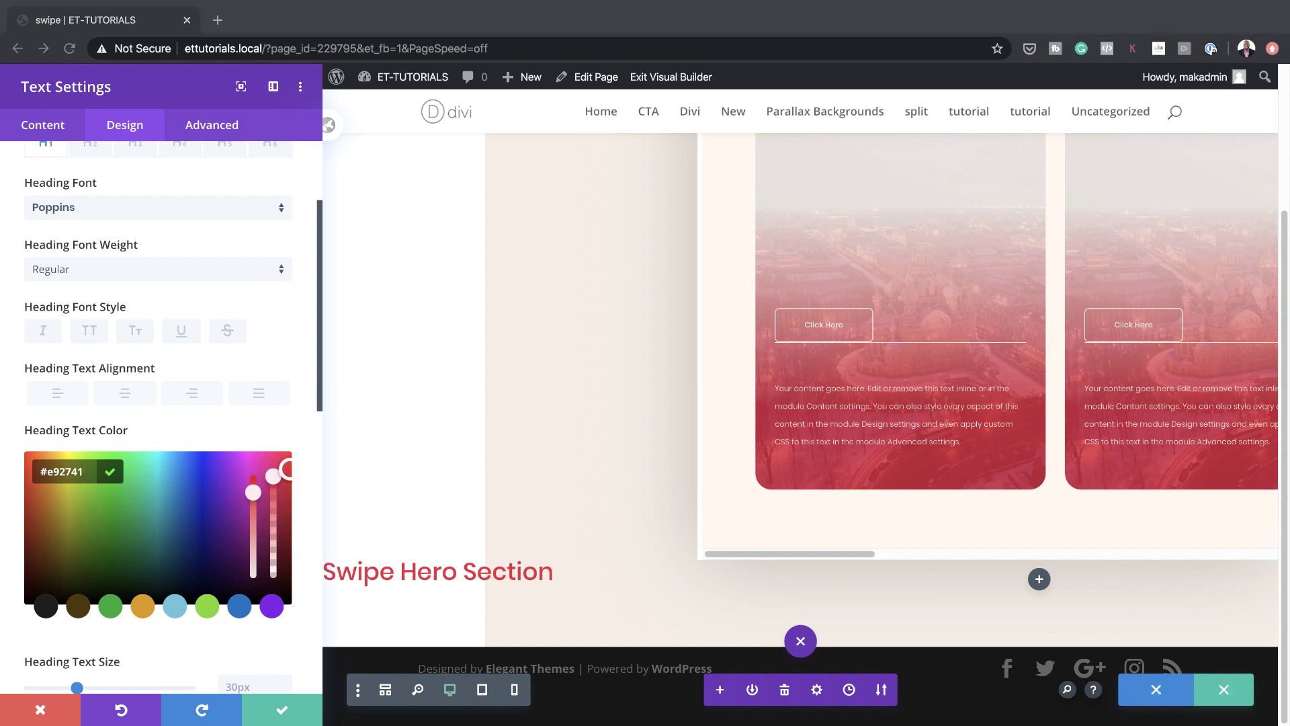
{"action": "scroll", "coordinate": [148, 570], "scroll_direction": "down", "scroll_amount": 6}
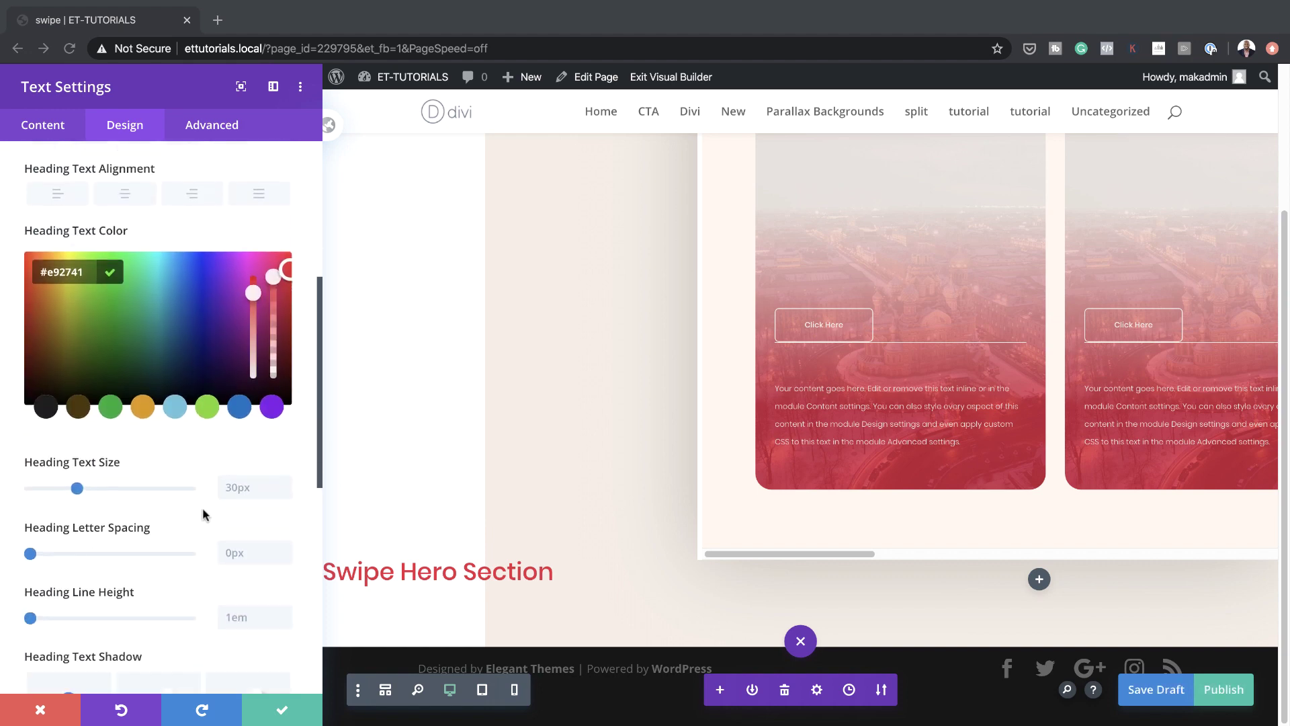
{"action": "left_click", "coordinate": [246, 485]}
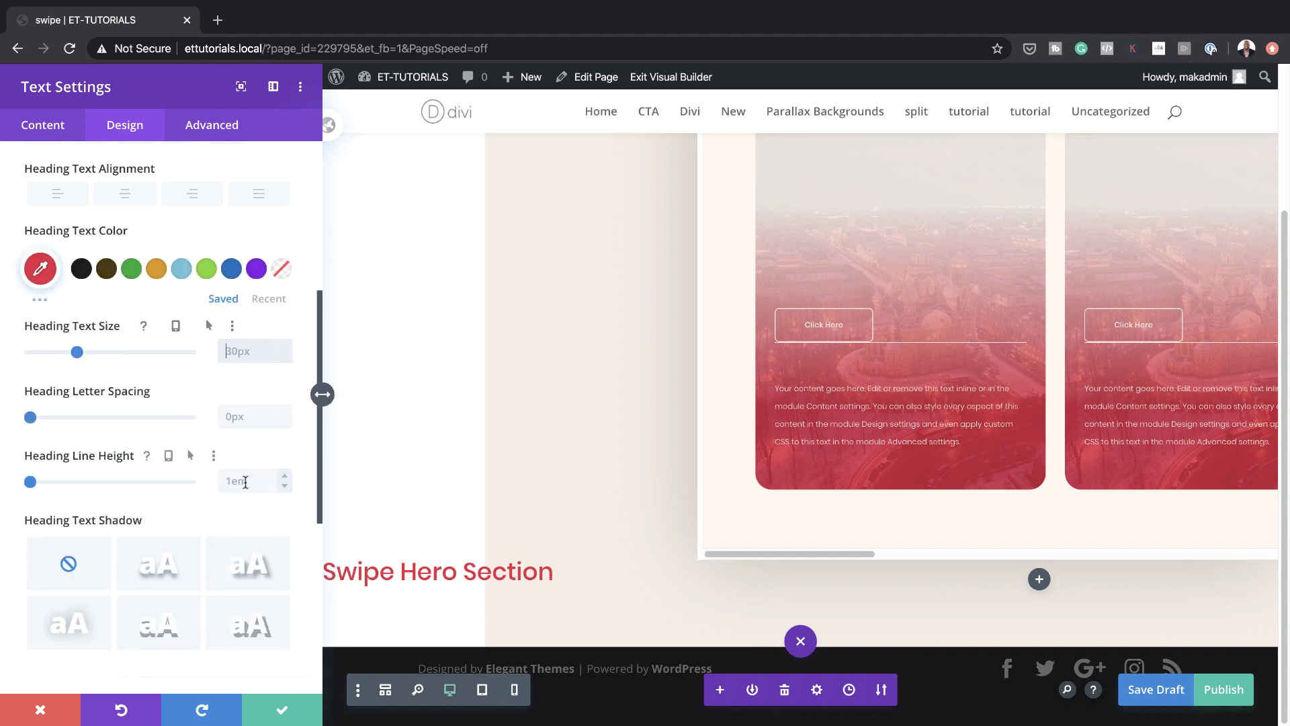
{"action": "type", "text": "3vw"}
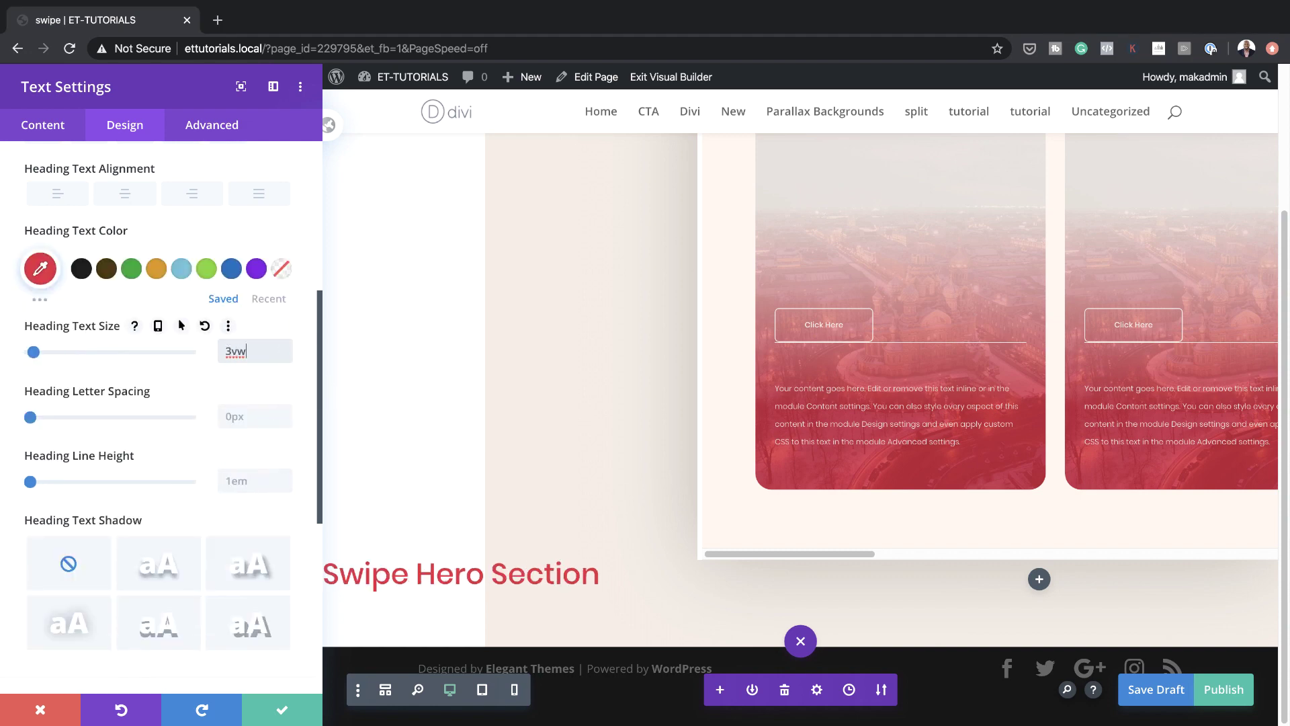
Give the heading's Text module margins of -35vw top, 5vw left and 12vw right, and save the module
{"action": "scroll", "coordinate": [186, 543], "scroll_direction": "down", "scroll_amount": 5}
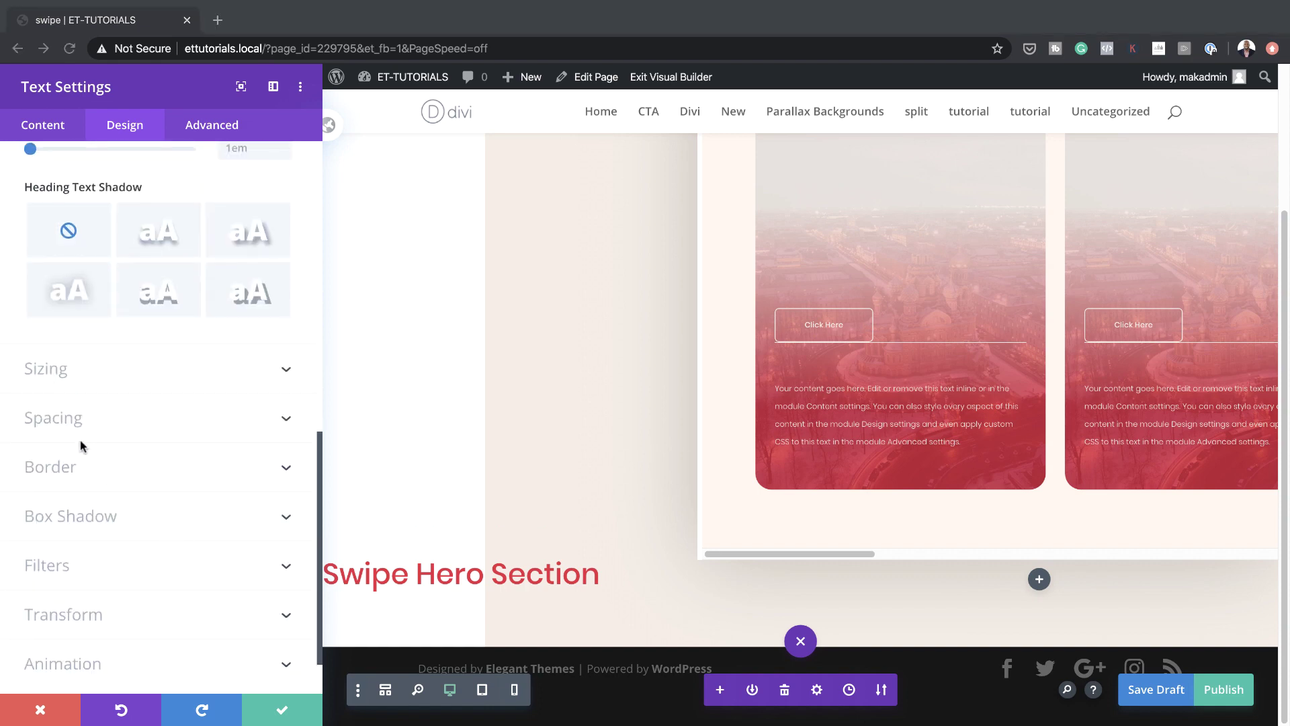
{"action": "left_click", "coordinate": [69, 419]}
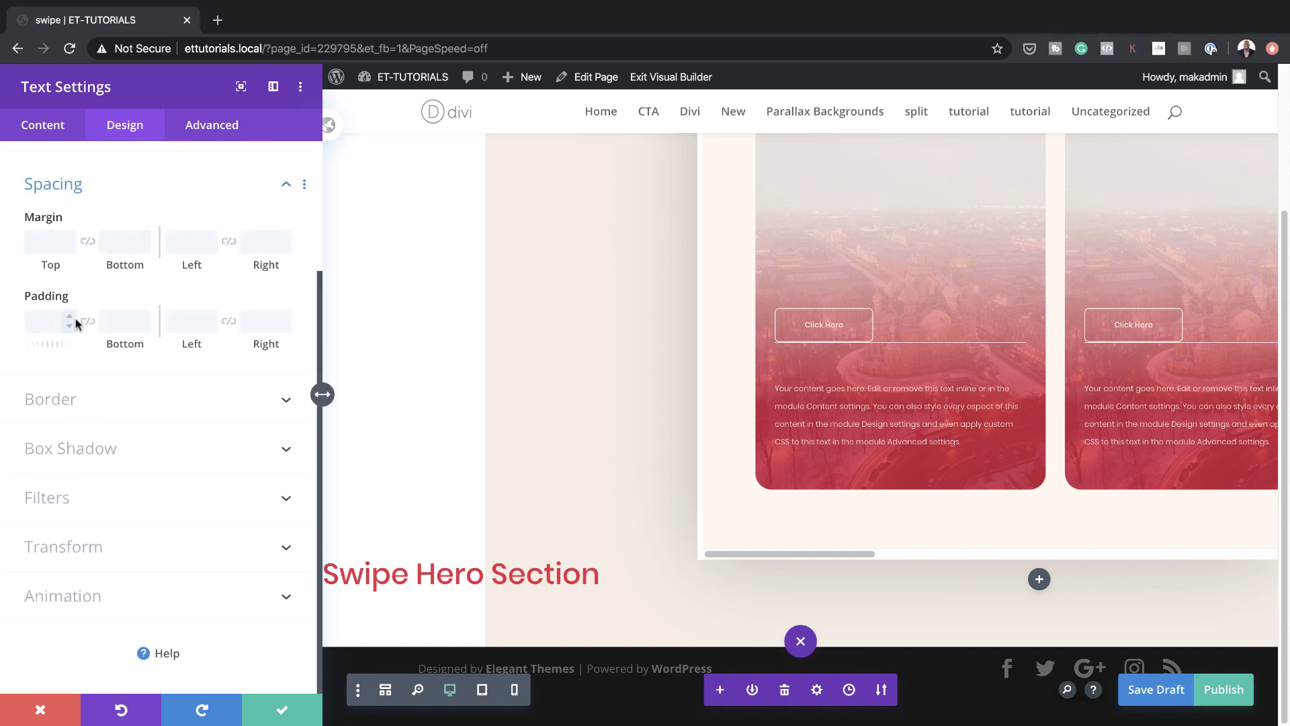
{"action": "left_click", "coordinate": [38, 235]}
{"action": "type", "text": "-35vw"}
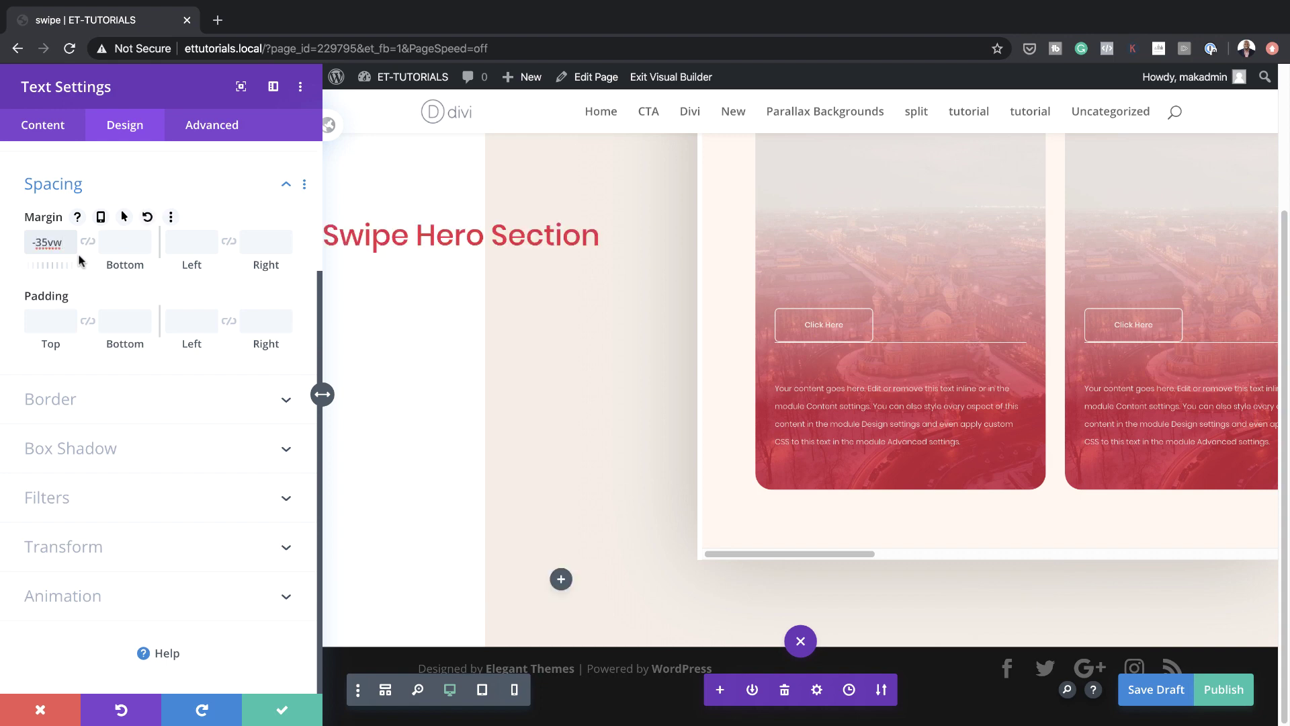
{"action": "key", "text": "super+Tab"}
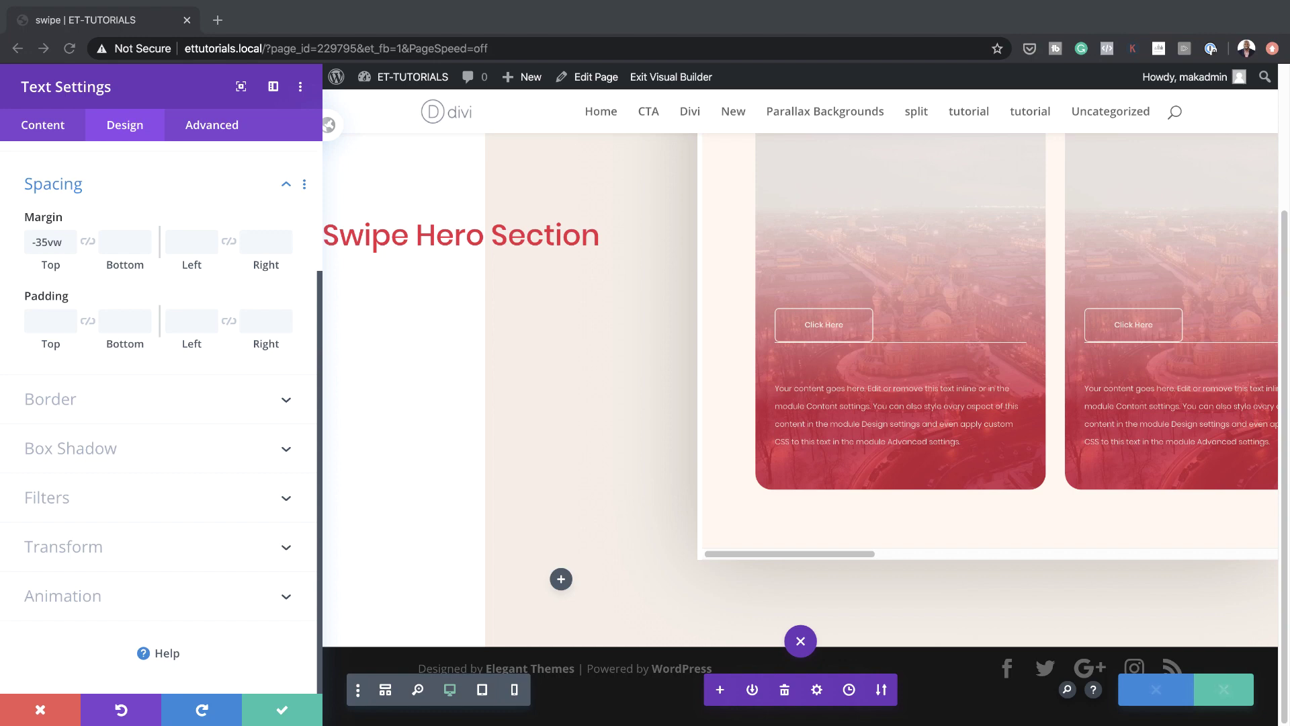
{"action": "left_click", "coordinate": [193, 242]}
{"action": "type", "text": "5vw"}
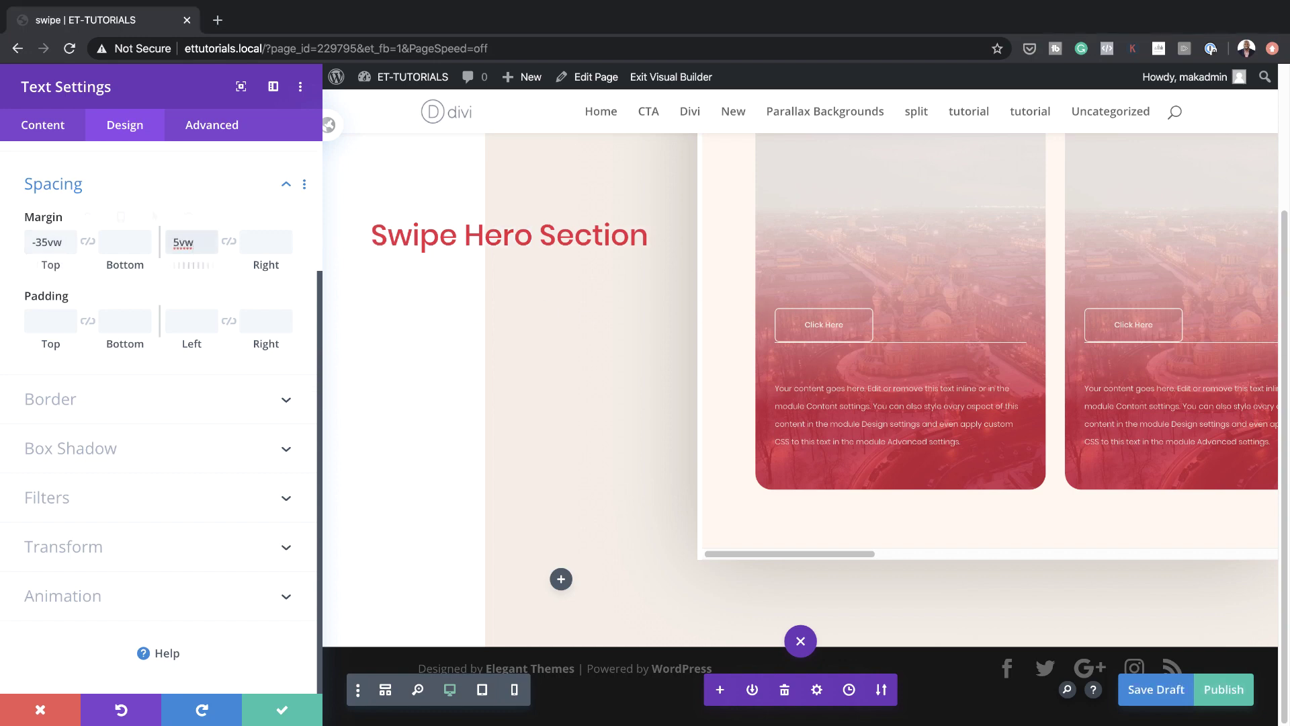
{"action": "key", "text": "super+Tab"}
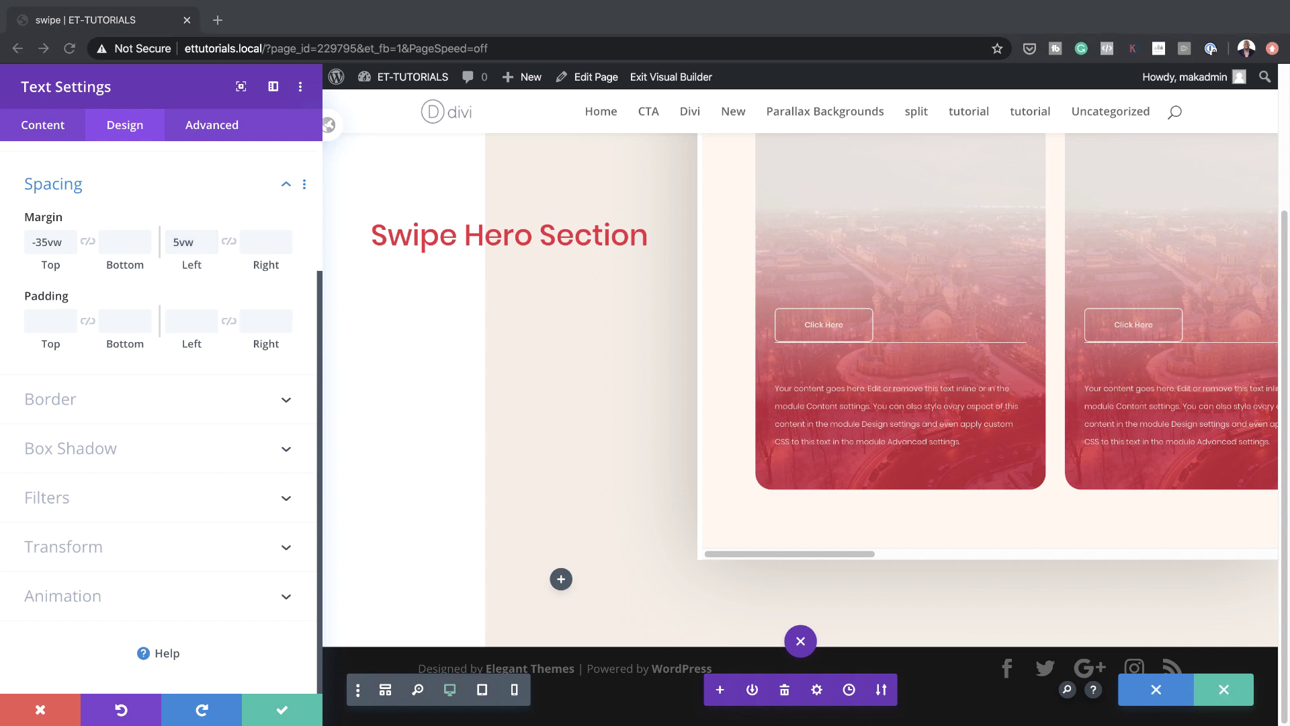
{"action": "left_click", "coordinate": [266, 242]}
{"action": "type", "text": "12vw"}
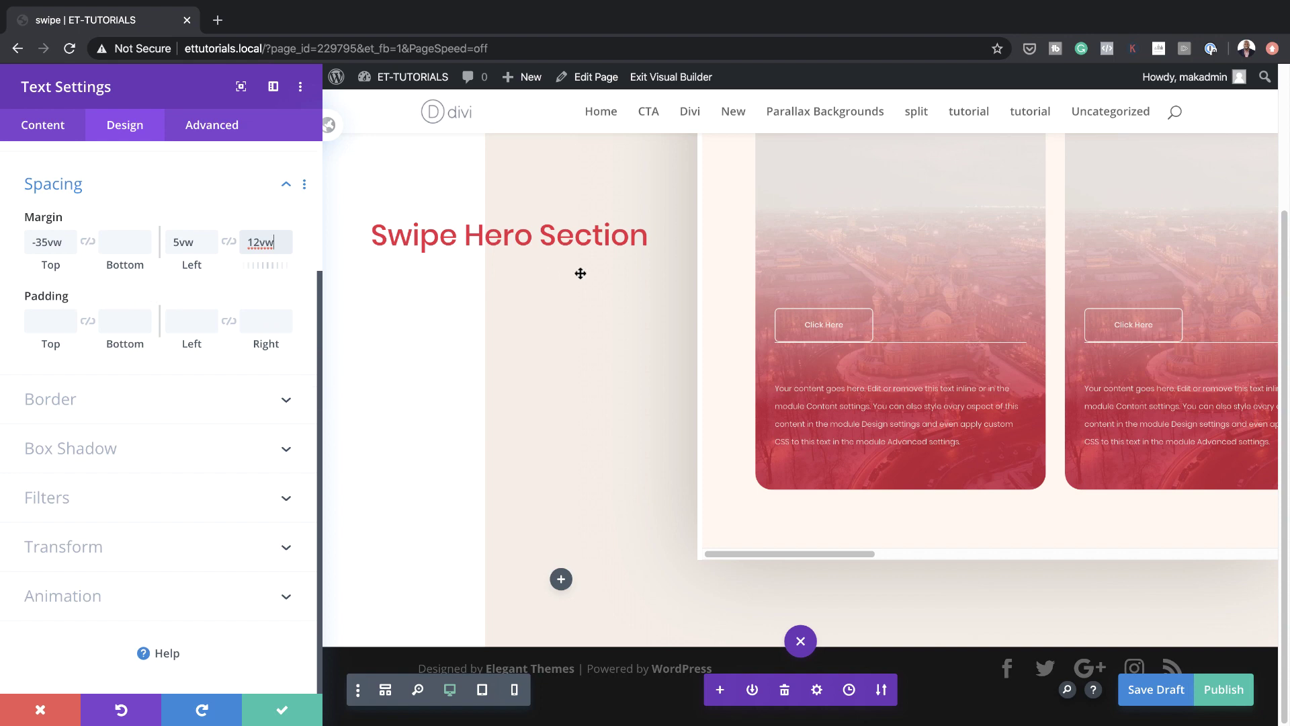
{"action": "left_click", "coordinate": [281, 709]}
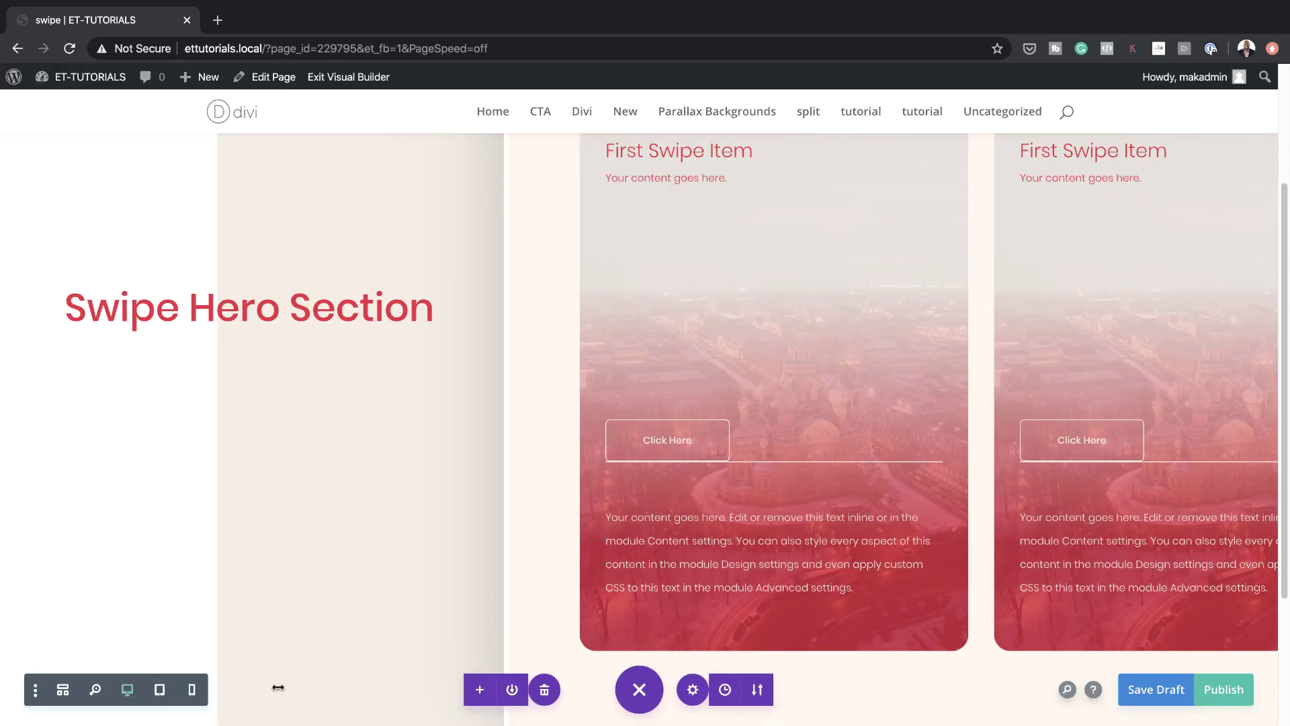
Insert a new Text module below the "Swipe Hero Section" heading, keeping its default body text
{"action": "scroll", "coordinate": [377, 510], "scroll_direction": "down", "scroll_amount": 3}
{"action": "left_click", "coordinate": [319, 563]}
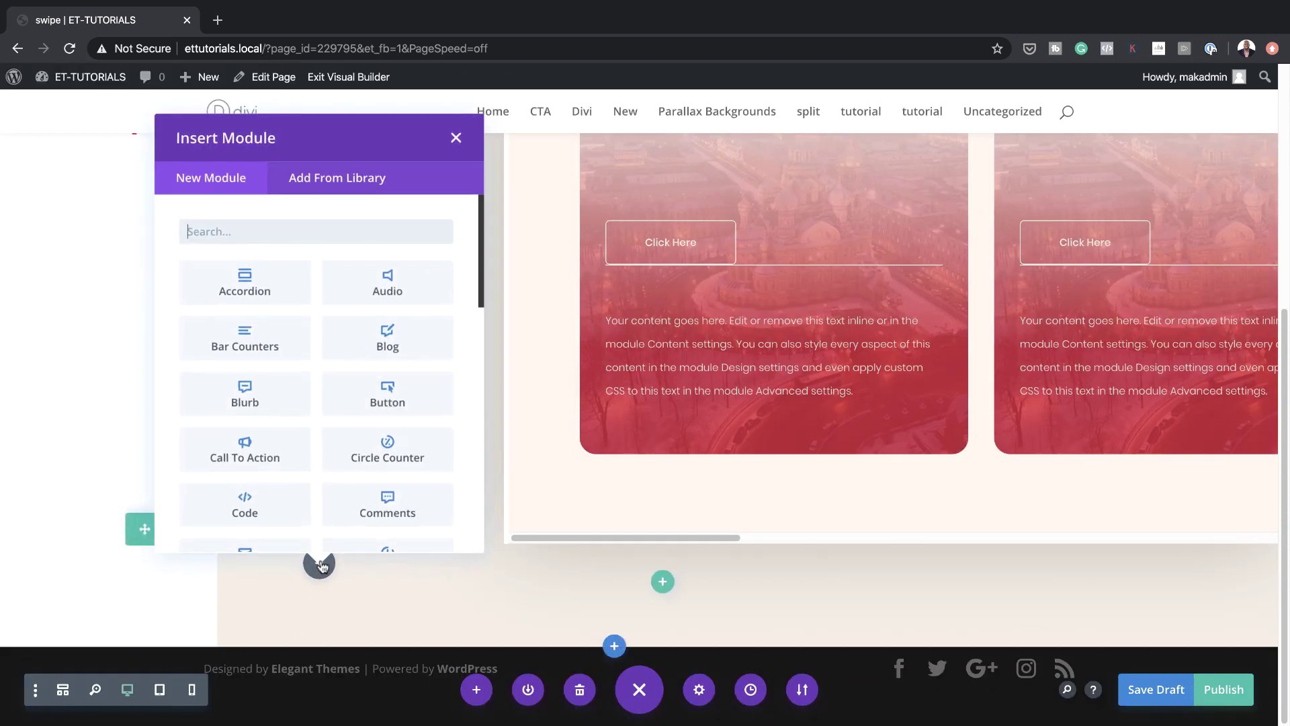
{"action": "type", "text": "text"}
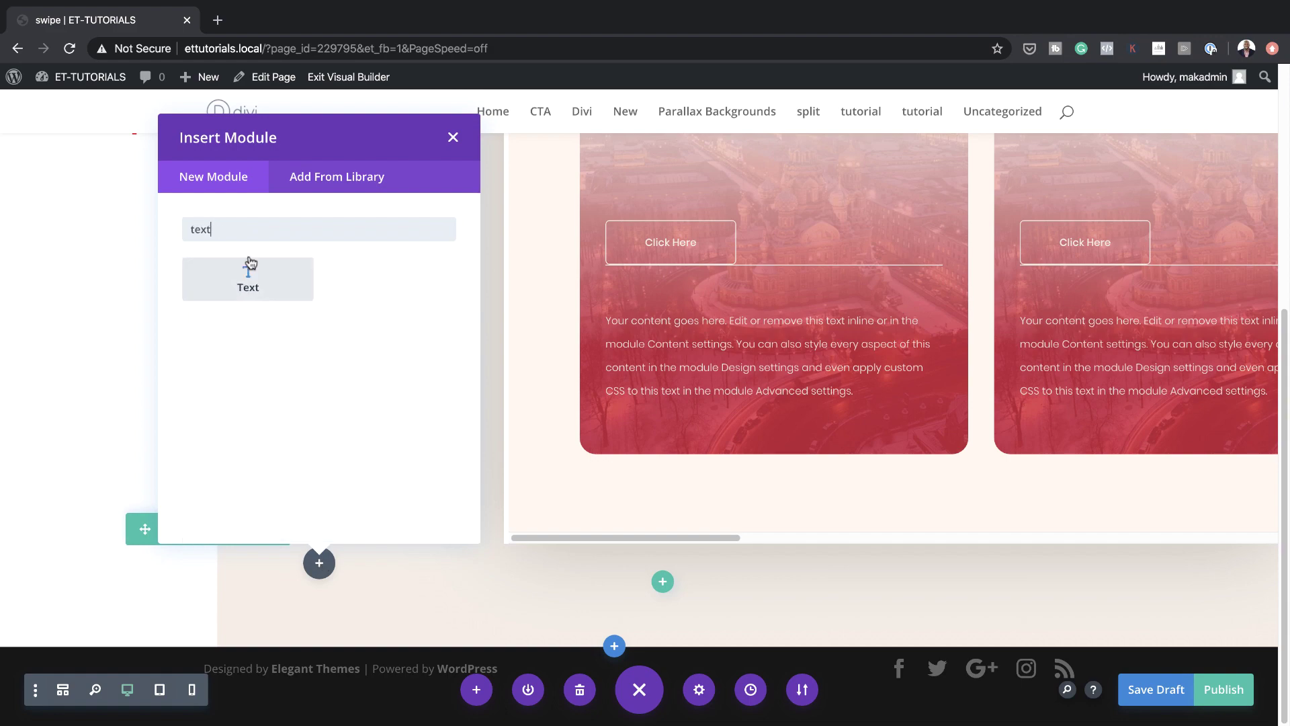
{"action": "left_click", "coordinate": [253, 278]}
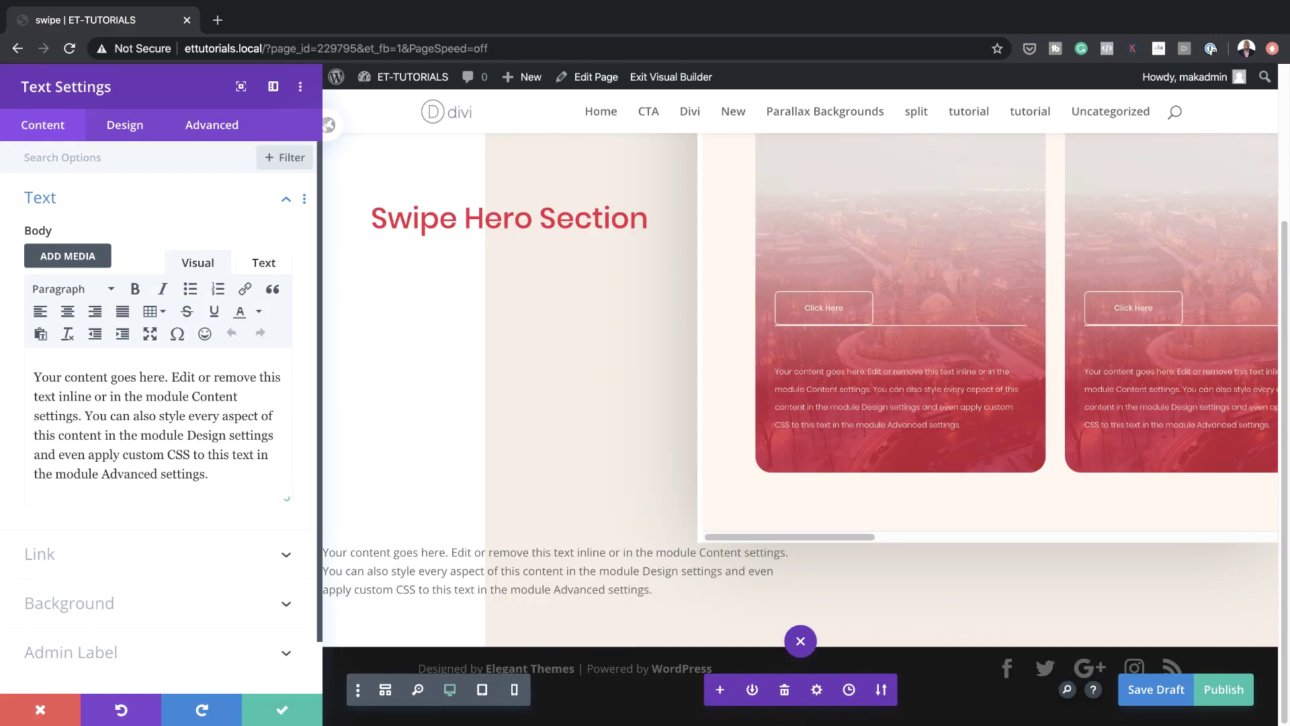
Set the new Text module's text font to Poppins
{"action": "left_click", "coordinate": [125, 124]}
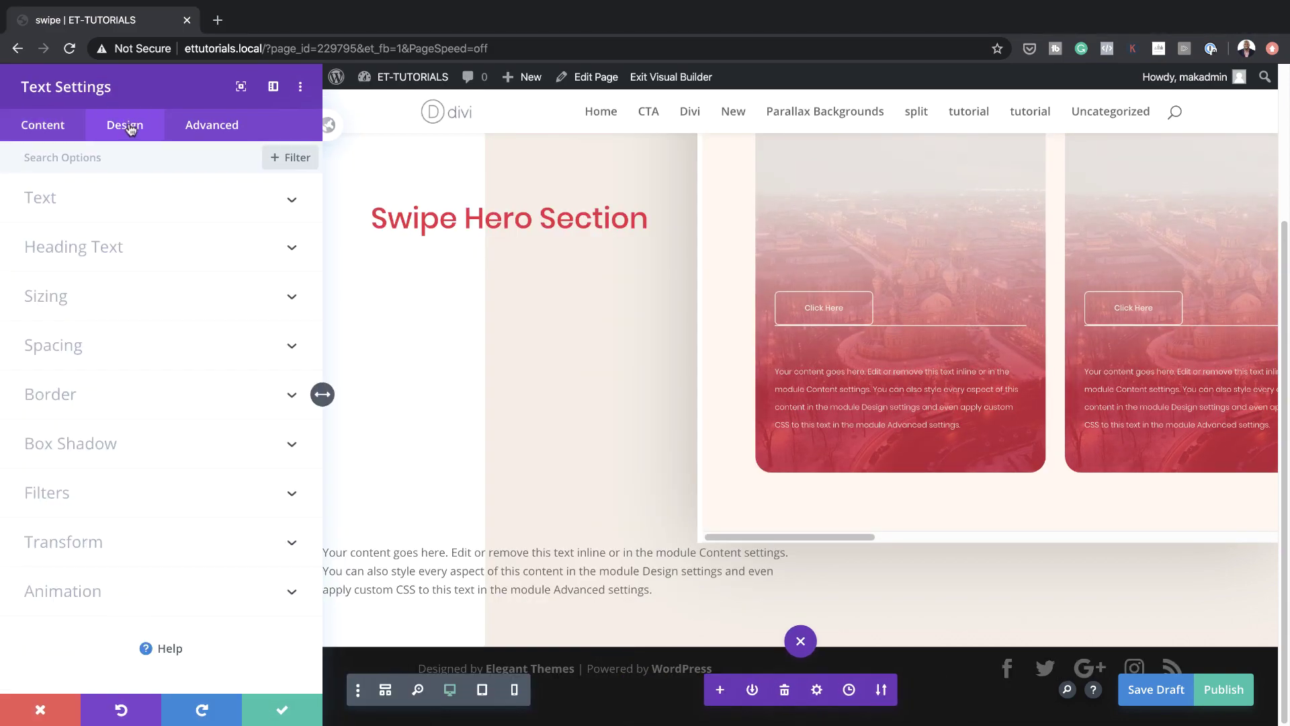
{"action": "left_click", "coordinate": [97, 203]}
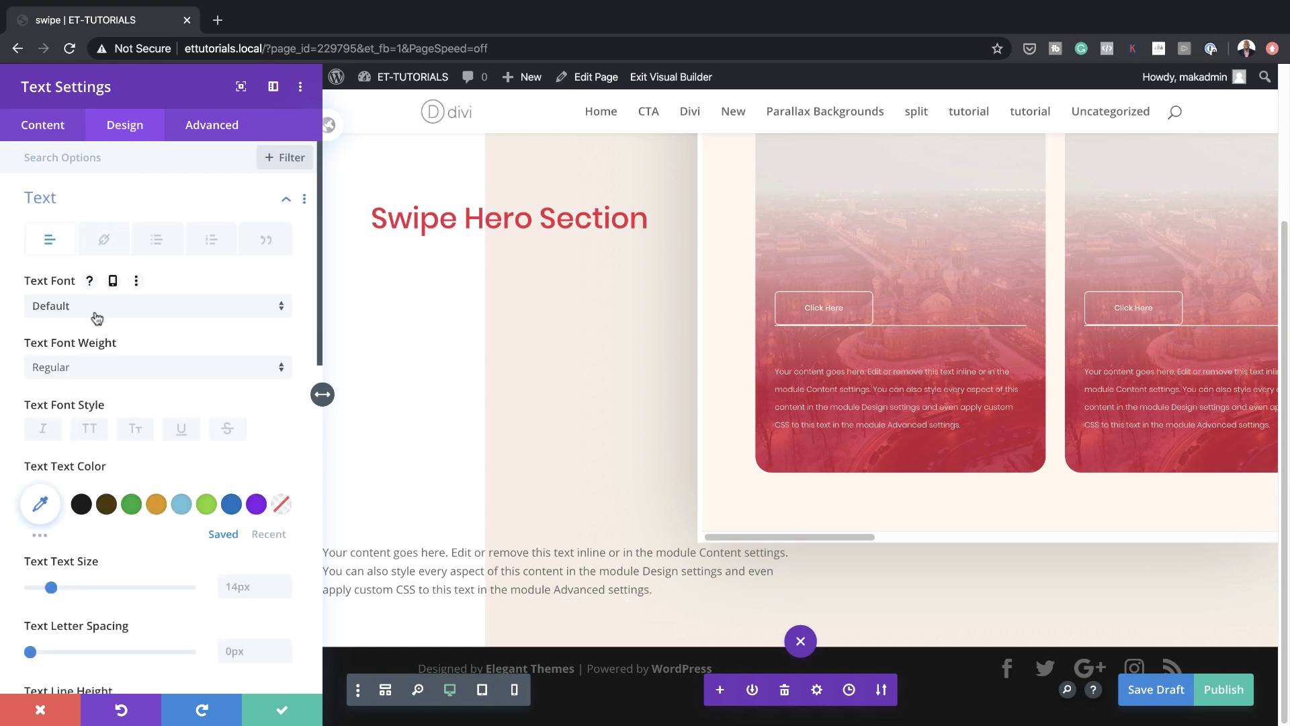
{"action": "left_click", "coordinate": [96, 307]}
{"action": "left_click", "coordinate": [118, 222]}
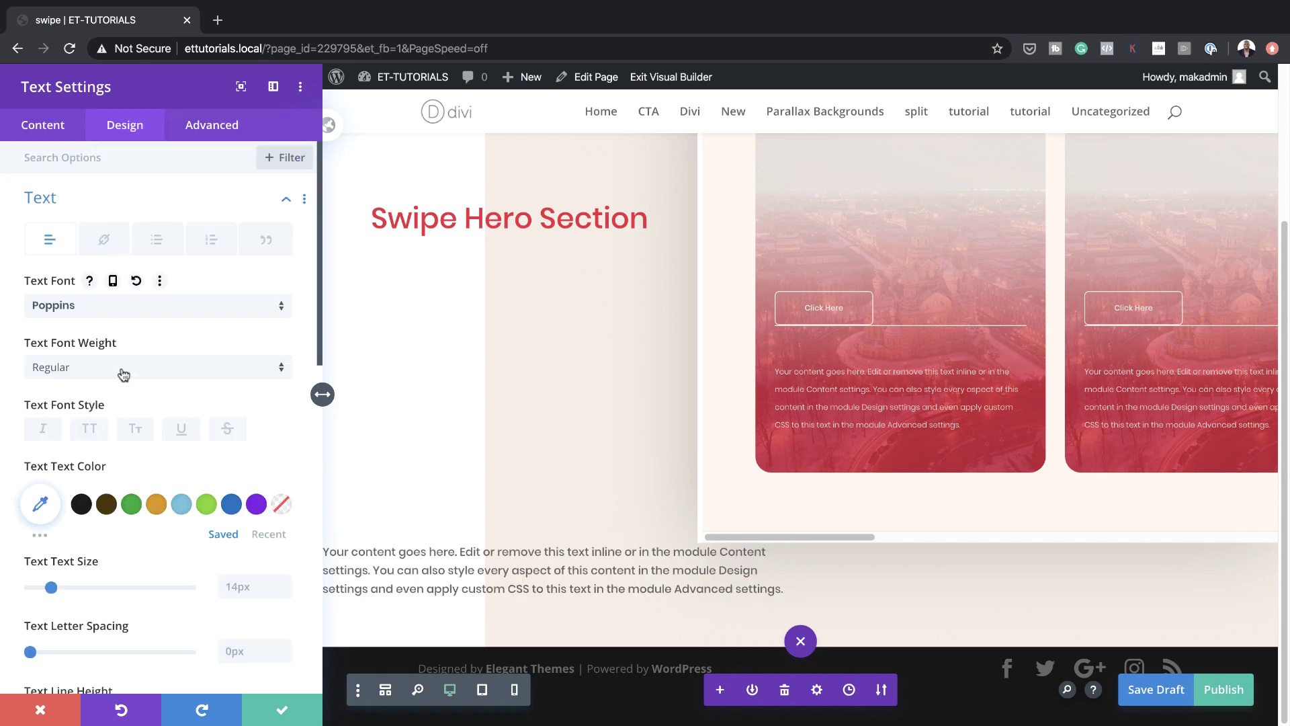
Set the new Text module's text color to #e92741 and its font weight to Light
{"action": "left_click", "coordinate": [42, 505]}
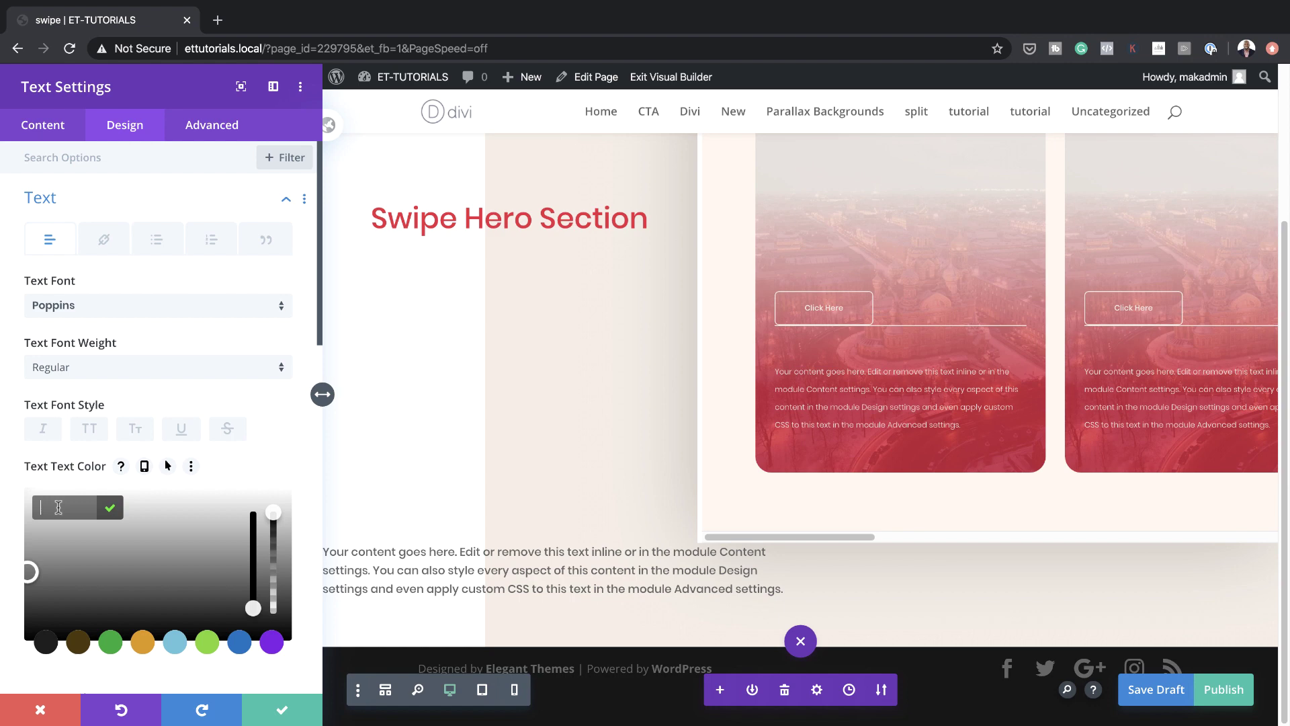
{"action": "key", "text": "ctrl+v"}
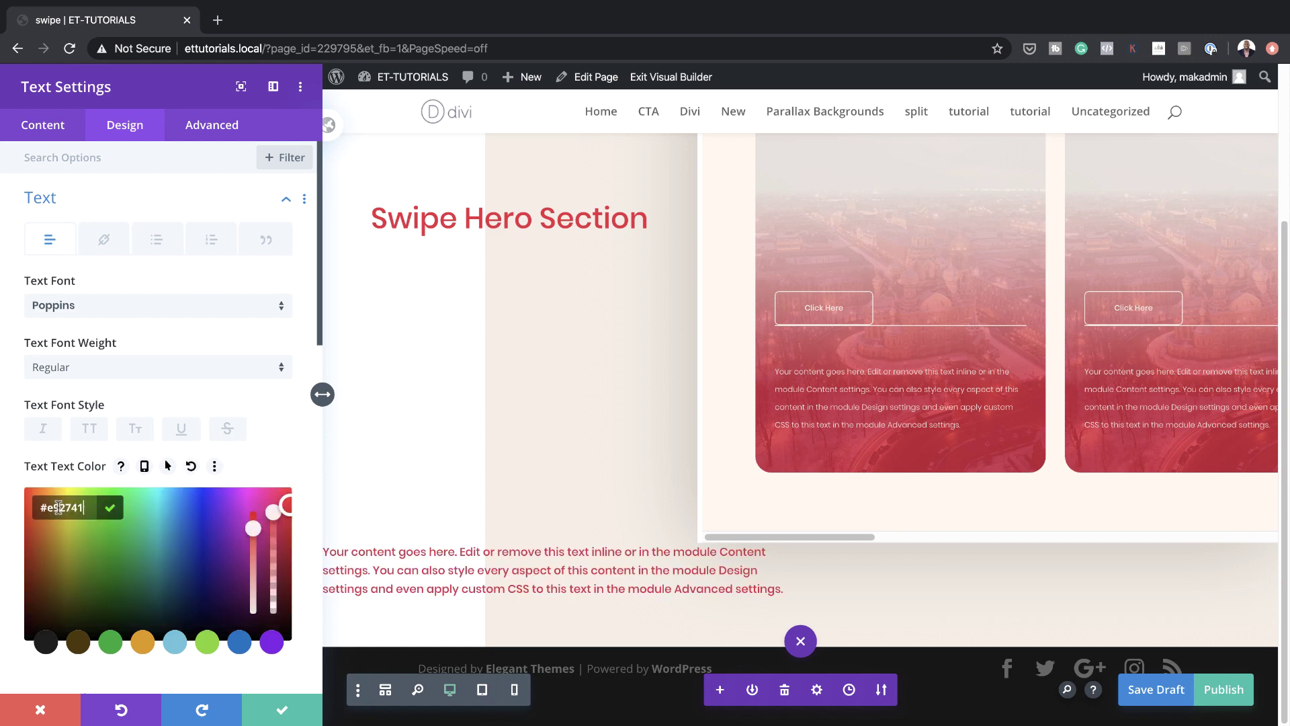
{"action": "left_click", "coordinate": [173, 369]}
{"action": "left_click", "coordinate": [159, 440]}
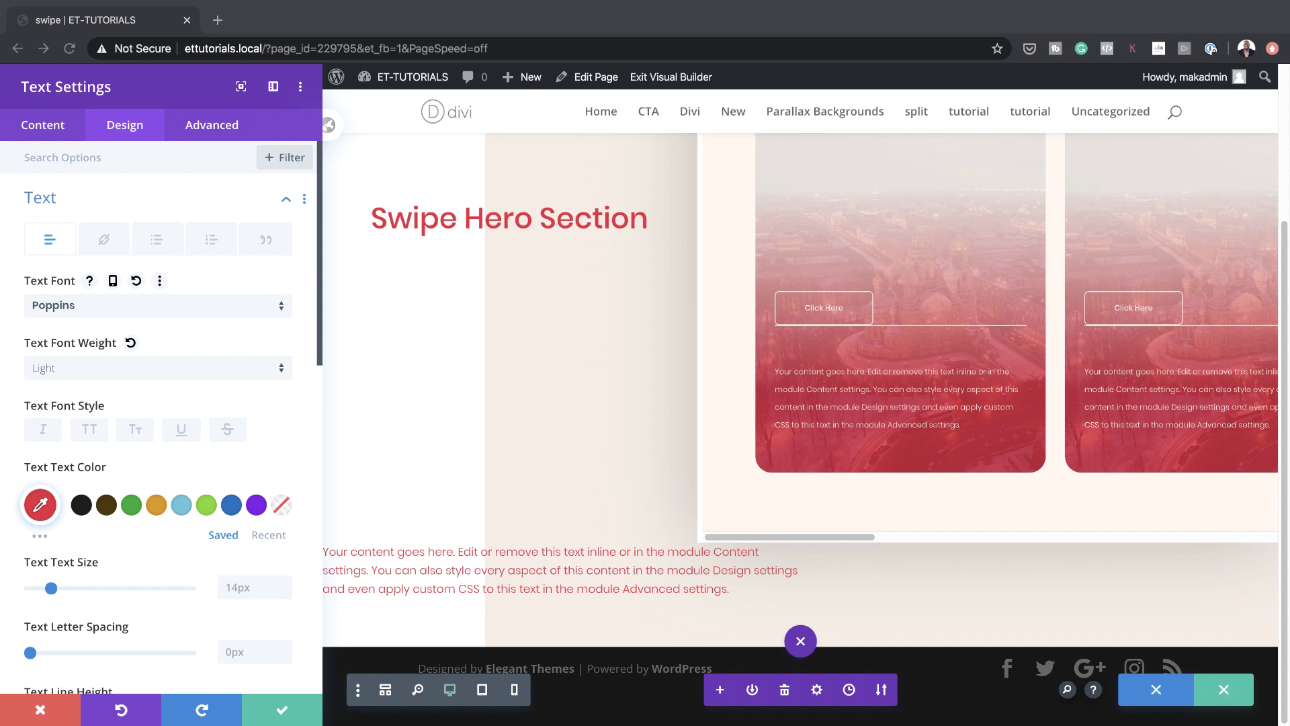
Set the Text module's text size to 0.8vw and its line height to 2.8em
{"action": "left_click", "coordinate": [252, 589]}
{"action": "type", "text": "0.8vw"}
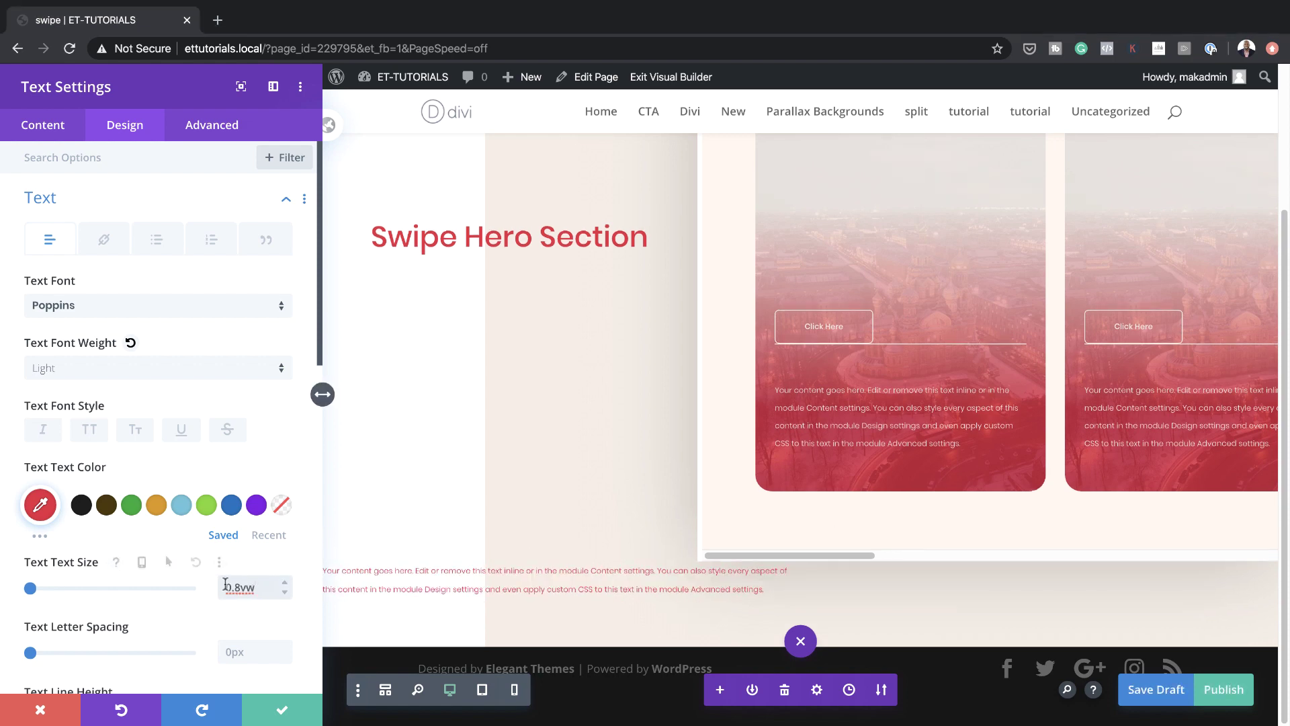
{"action": "scroll", "coordinate": [228, 587], "scroll_direction": "down", "scroll_amount": 3}
{"action": "scroll", "coordinate": [228, 586], "scroll_direction": "down", "scroll_amount": 1}
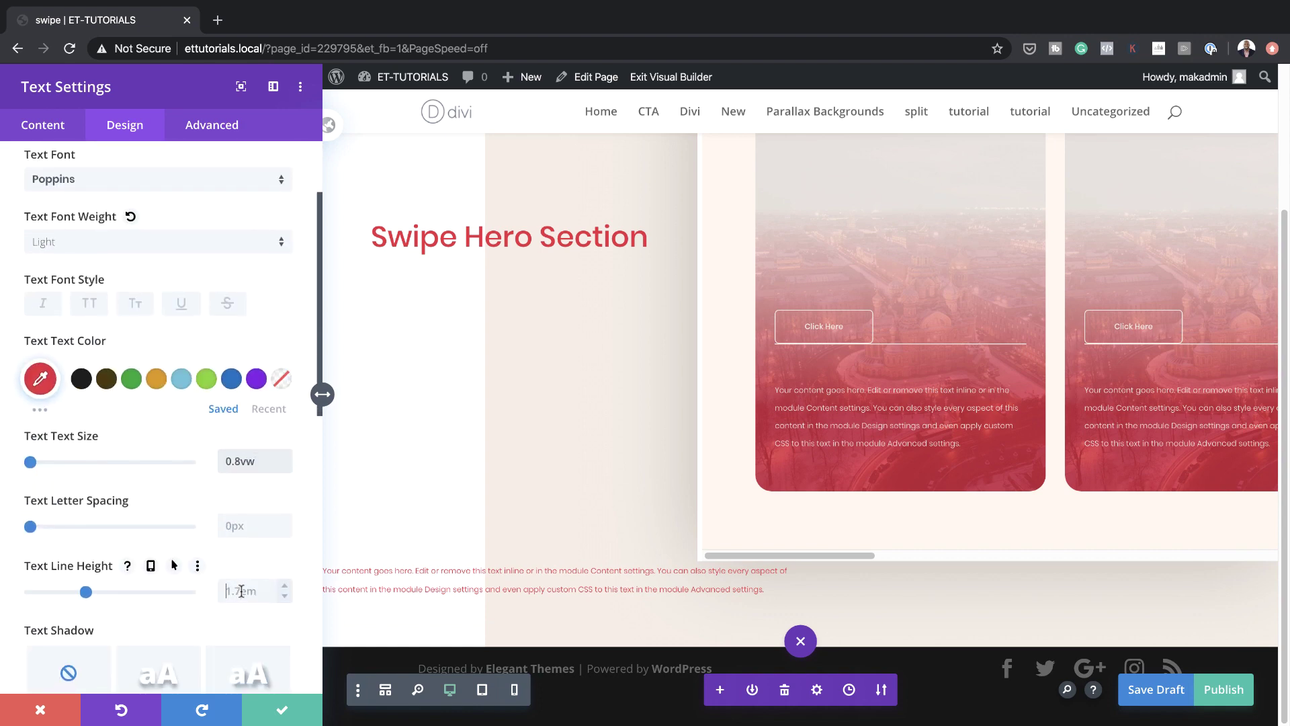
{"action": "left_click", "coordinate": [242, 590]}
{"action": "type", "text": "2.8em"}
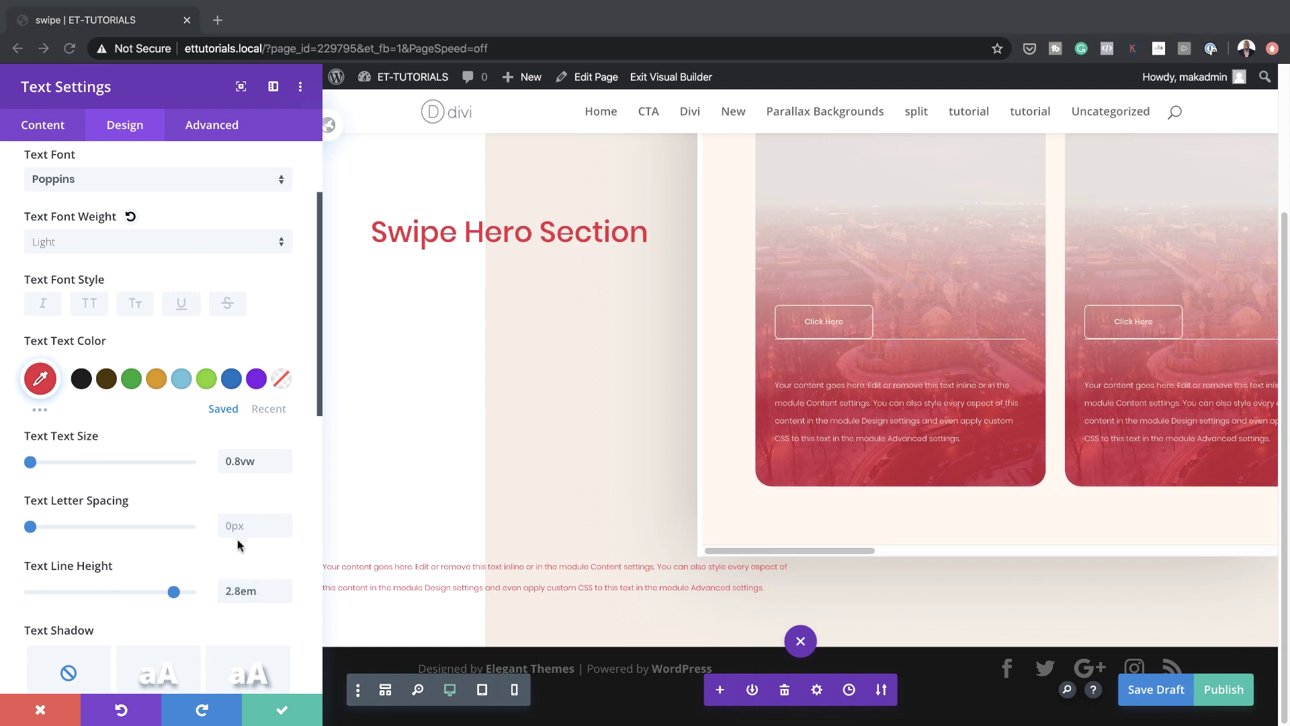
Give the body Text module margins of 2vw top and bottom, 5vw left and 13vw right, and save the module
{"action": "scroll", "coordinate": [228, 554], "scroll_direction": "down", "scroll_amount": 1}
{"action": "scroll", "coordinate": [224, 560], "scroll_direction": "down", "scroll_amount": 10}
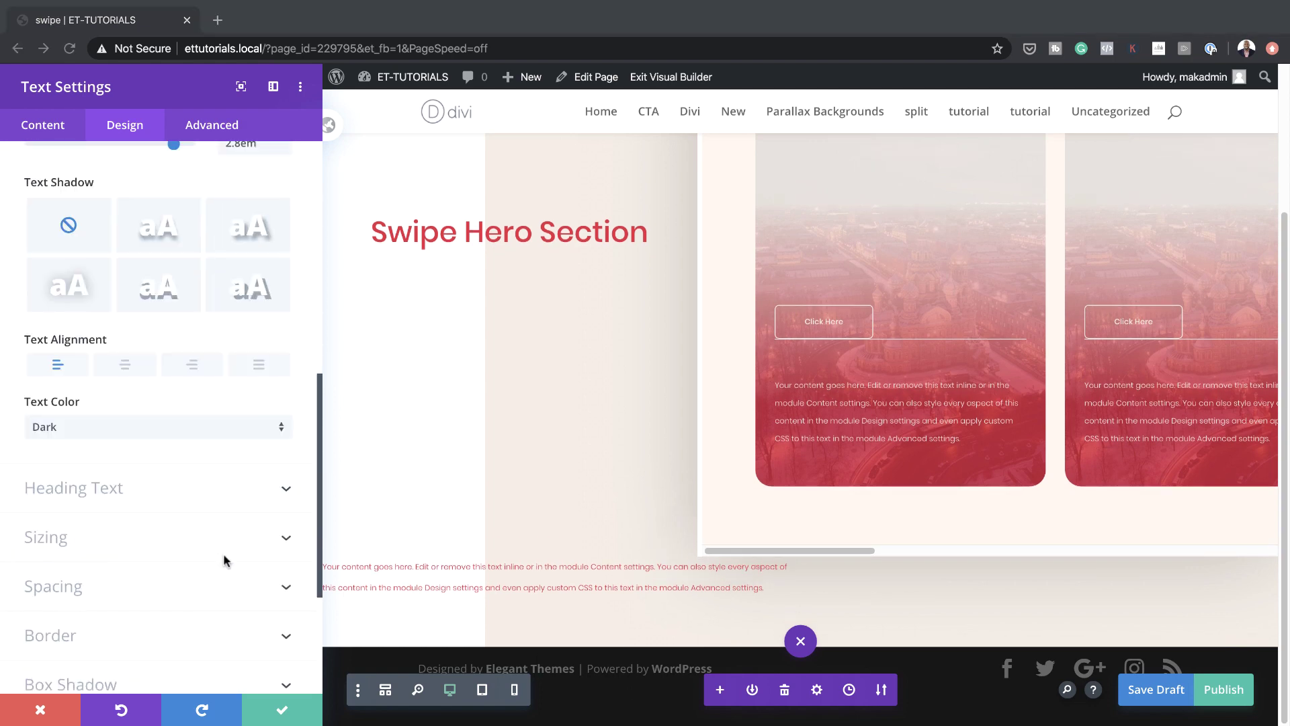
{"action": "scroll", "coordinate": [223, 555], "scroll_direction": "down", "scroll_amount": 1}
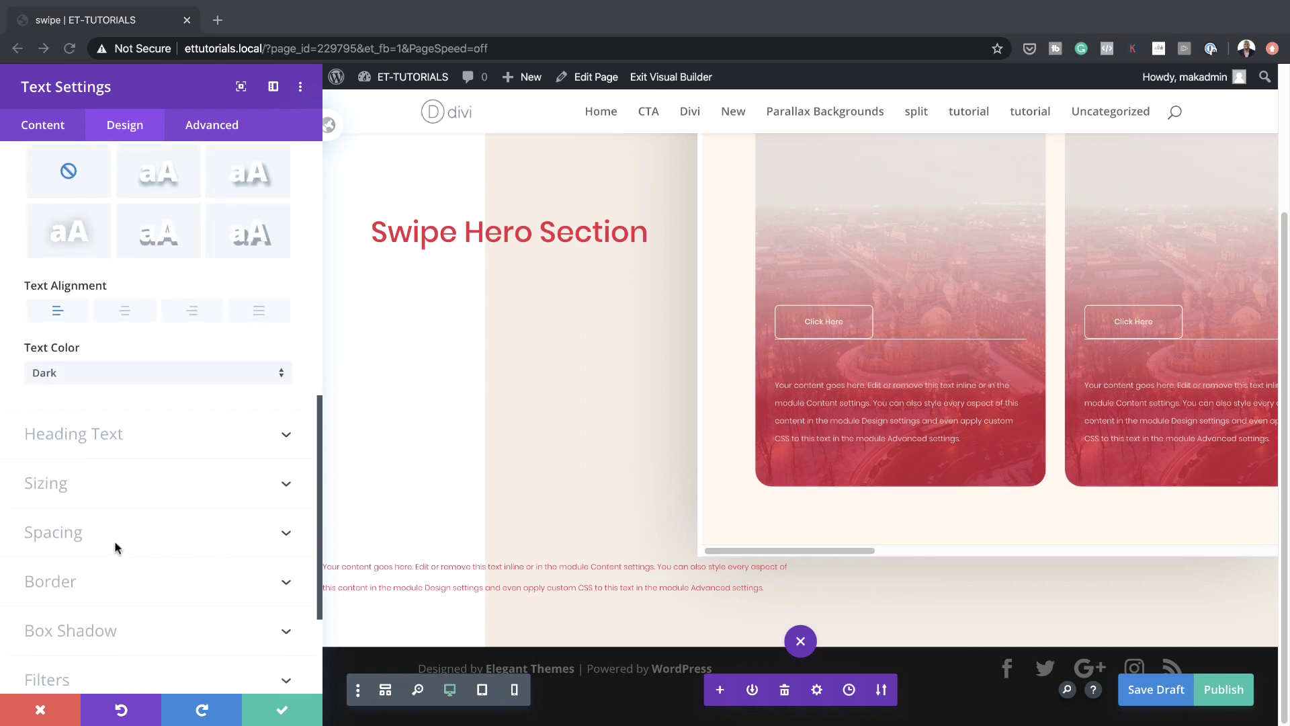
{"action": "left_click", "coordinate": [69, 534]}
{"action": "left_click", "coordinate": [49, 236]}
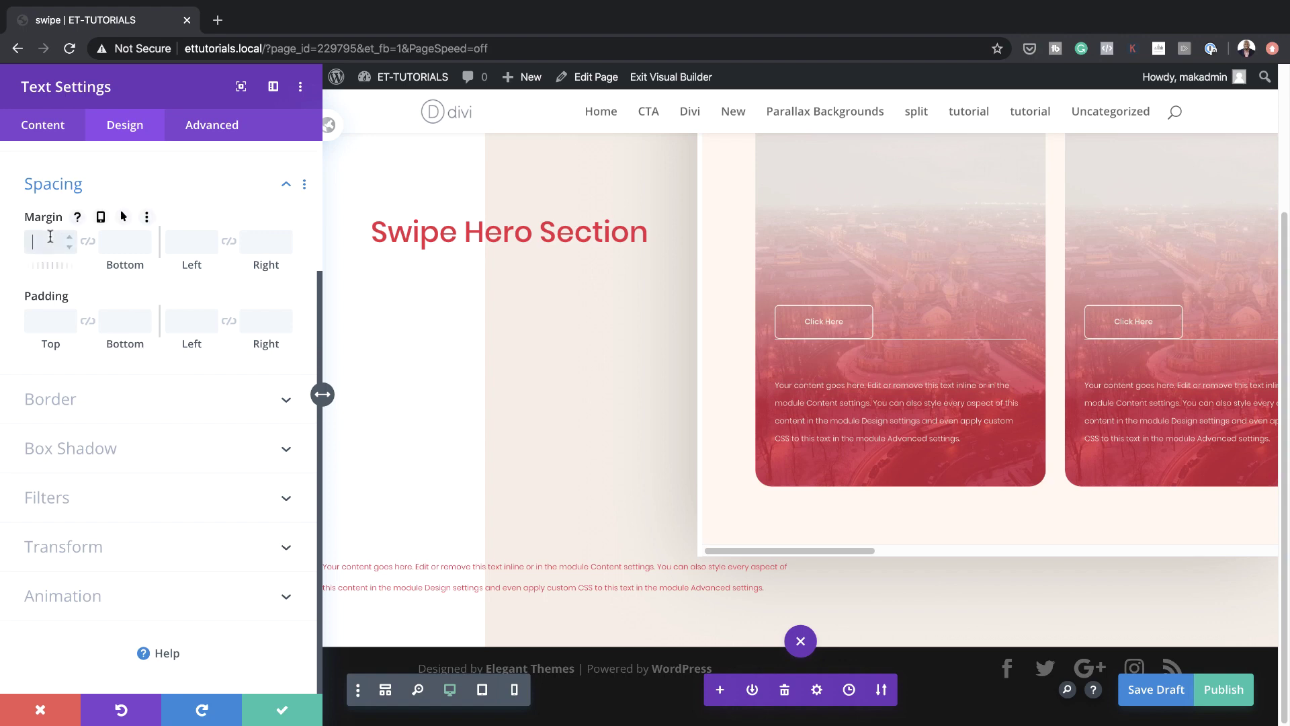
{"action": "type", "text": "2vw"}
{"action": "left_click", "coordinate": [88, 242]}
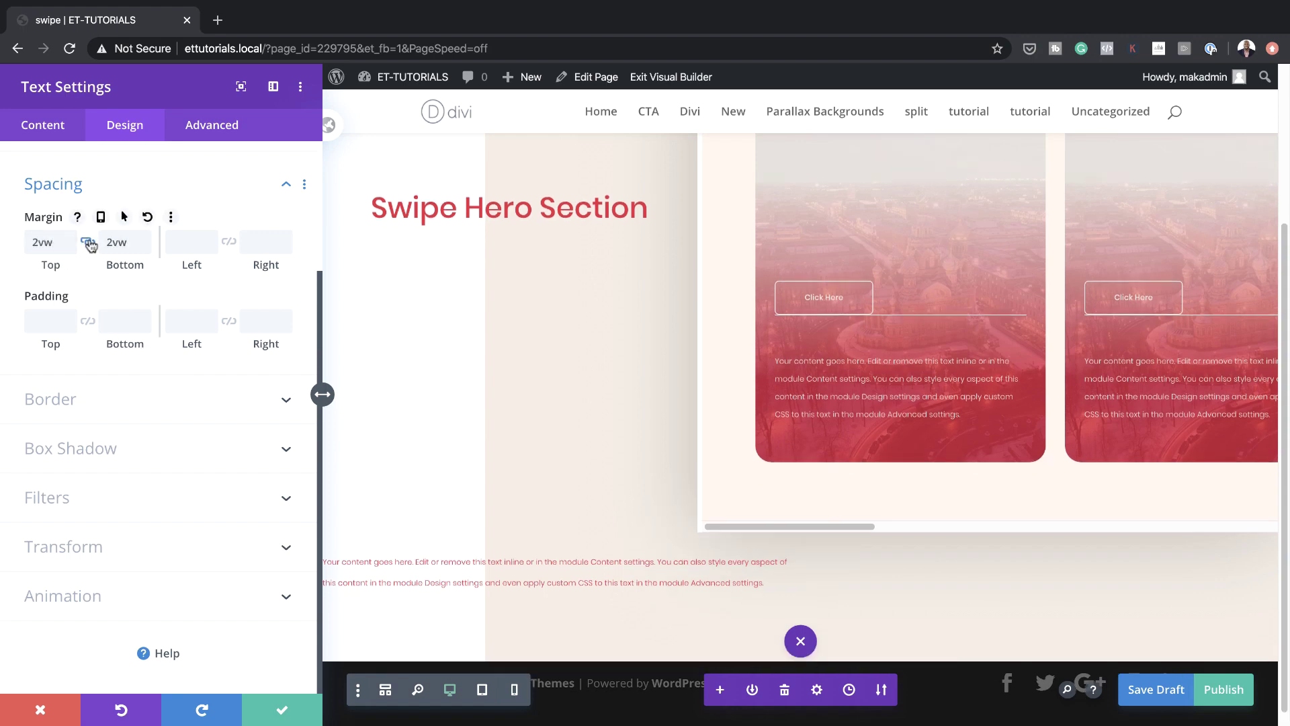
{"action": "left_click", "coordinate": [199, 245]}
{"action": "left_click", "coordinate": [257, 240]}
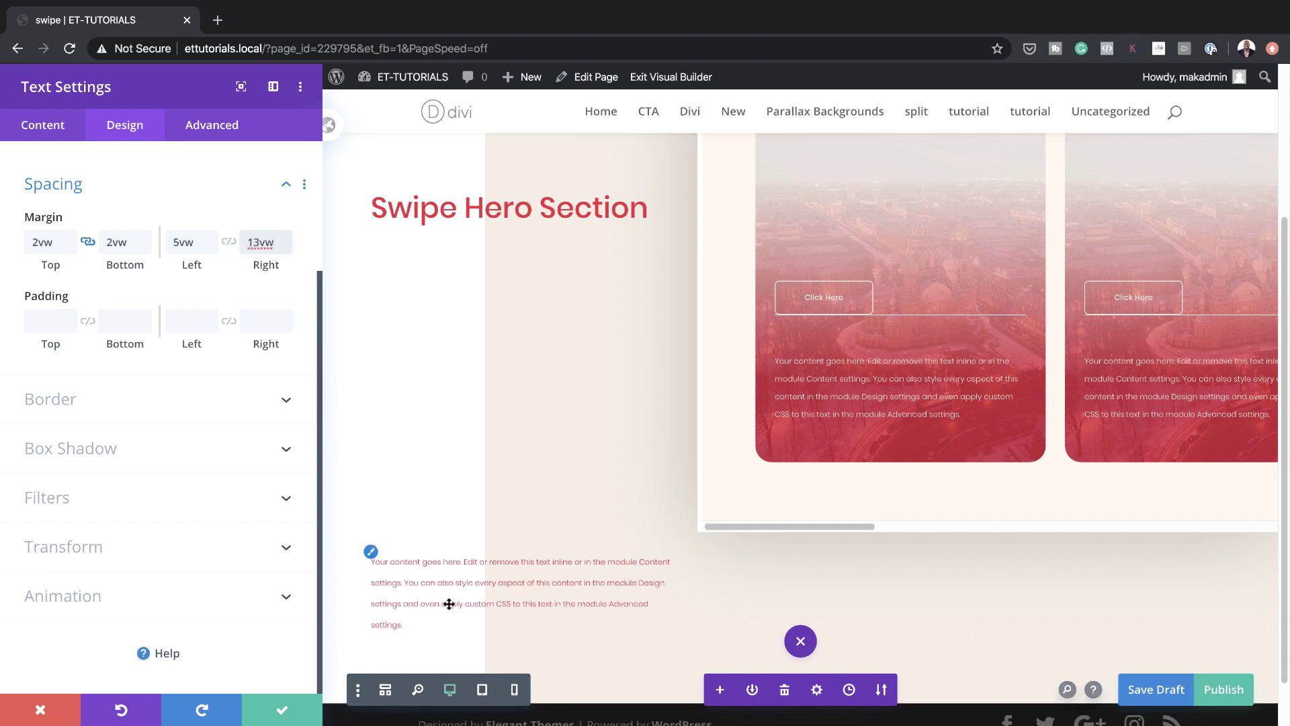
{"action": "left_click", "coordinate": [285, 713]}
Insert a Button module below the body text in the hero column
{"action": "scroll", "coordinate": [291, 605], "scroll_direction": "down", "scroll_amount": 4}
{"action": "left_click", "coordinate": [266, 528]}
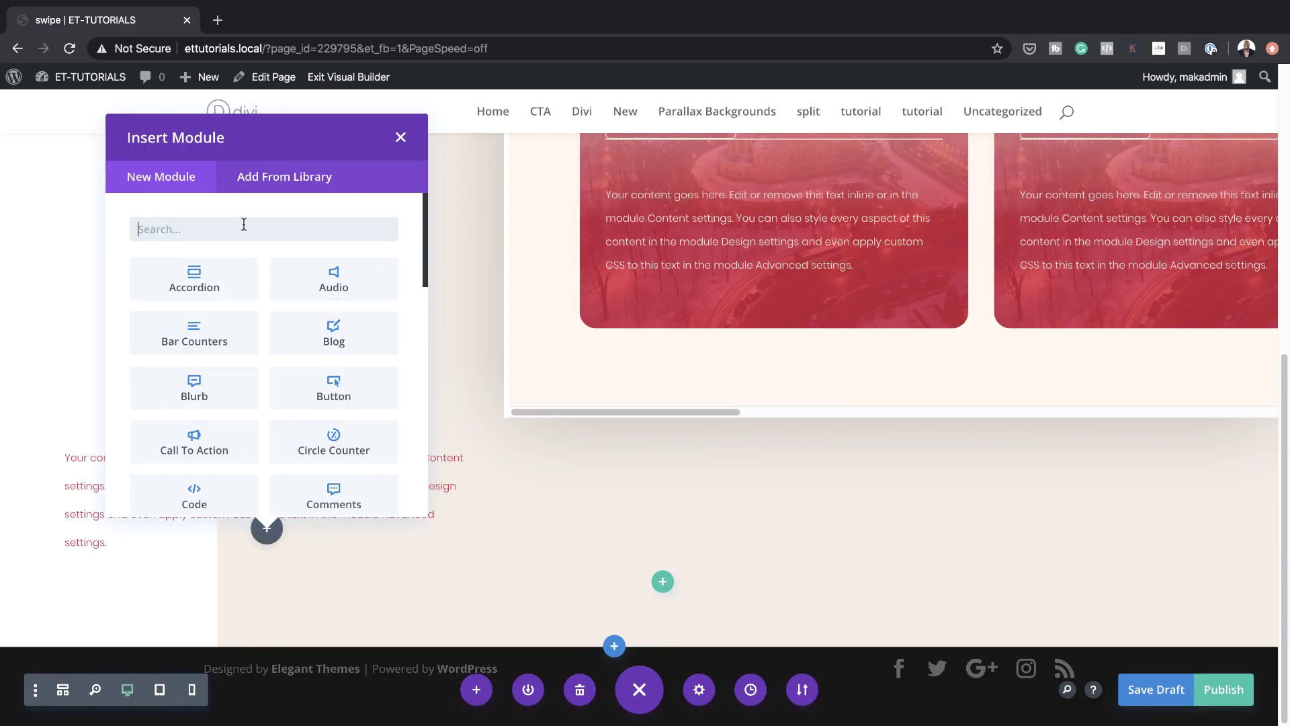
{"action": "type", "text": "butt"}
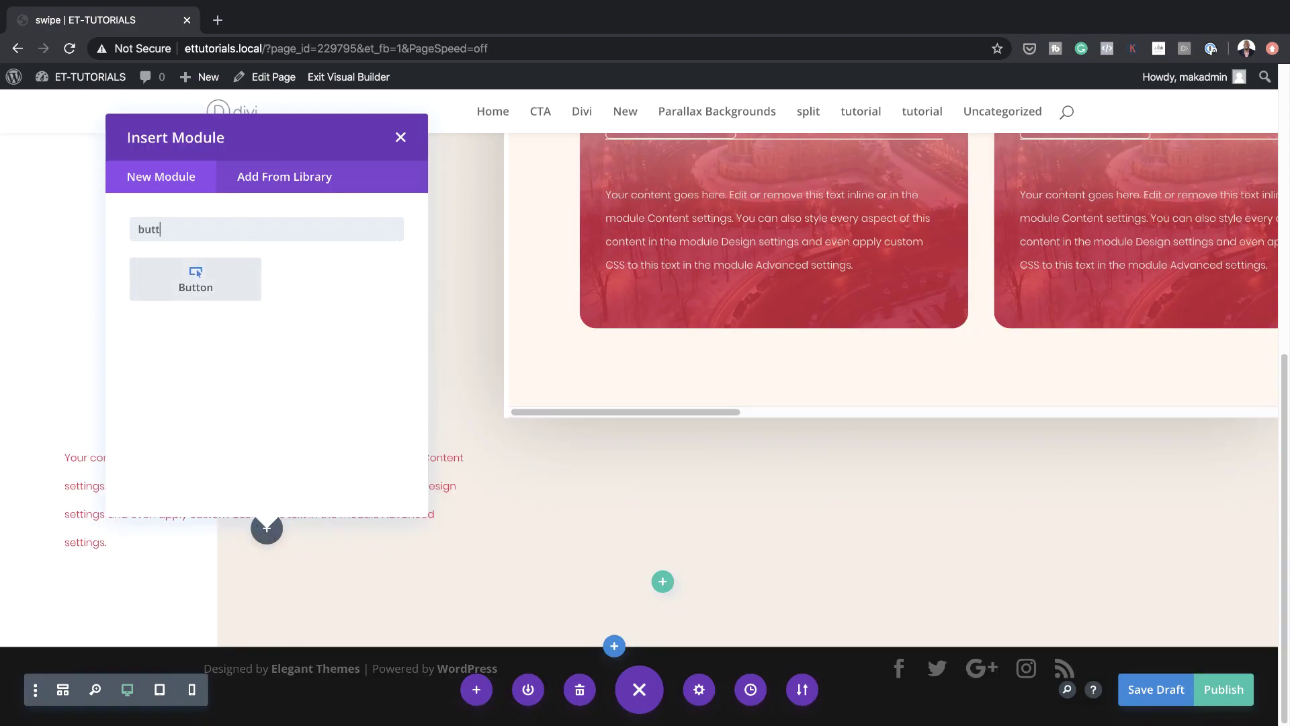
{"action": "left_click", "coordinate": [213, 271]}
Label the new button "Learn More" and set its link URL to #
{"action": "triple_click", "coordinate": [202, 255]}
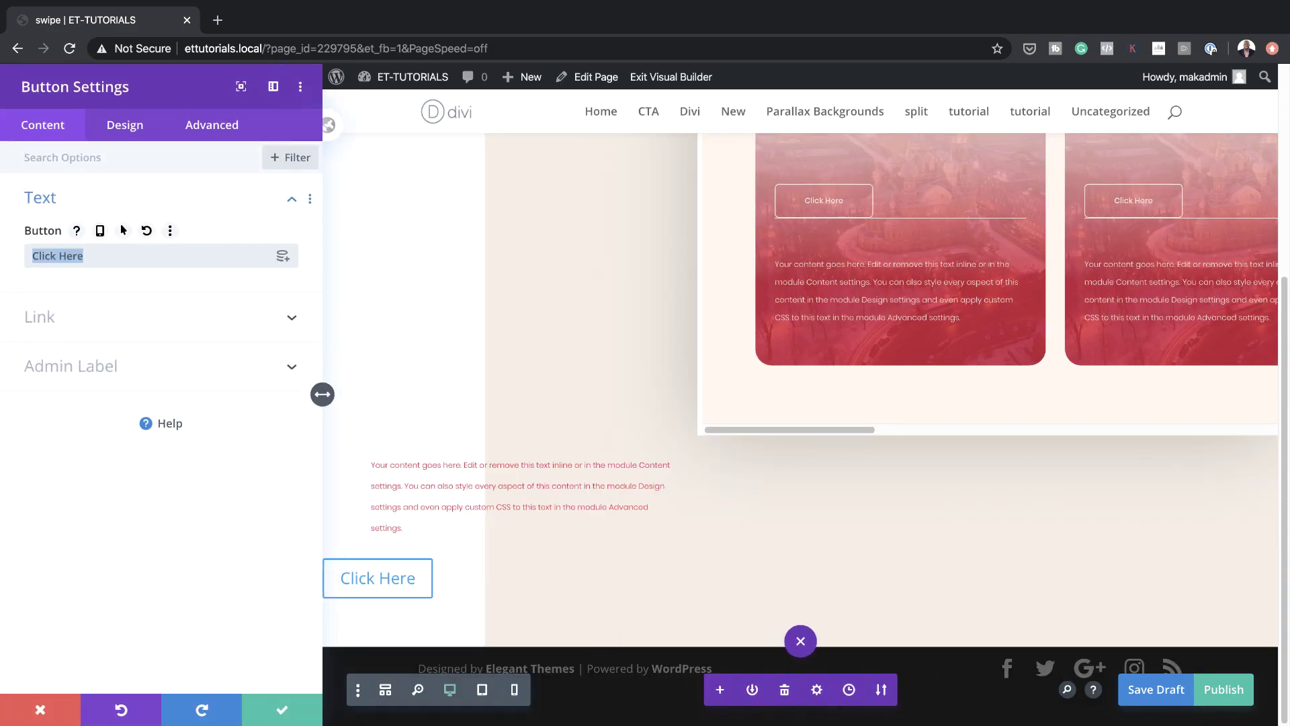
{"action": "type", "text": "Learn More"}
{"action": "left_click", "coordinate": [103, 312]}
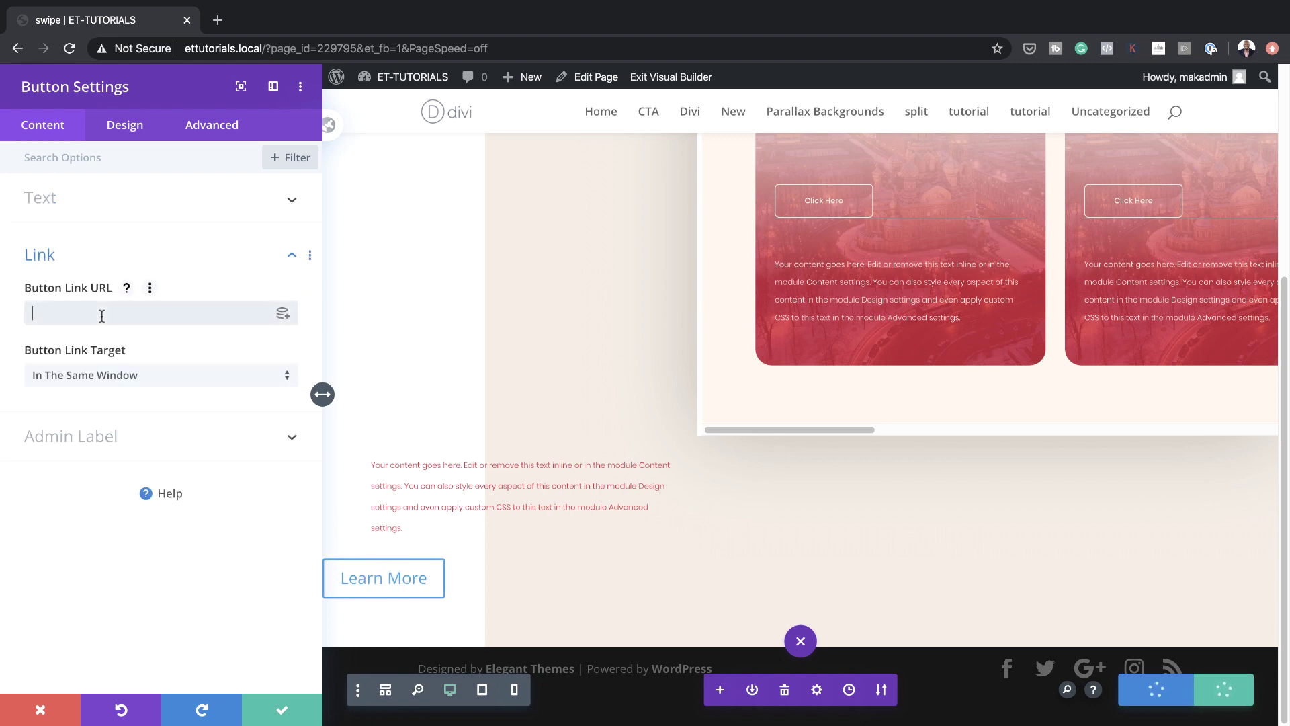
{"action": "type", "text": "#"}
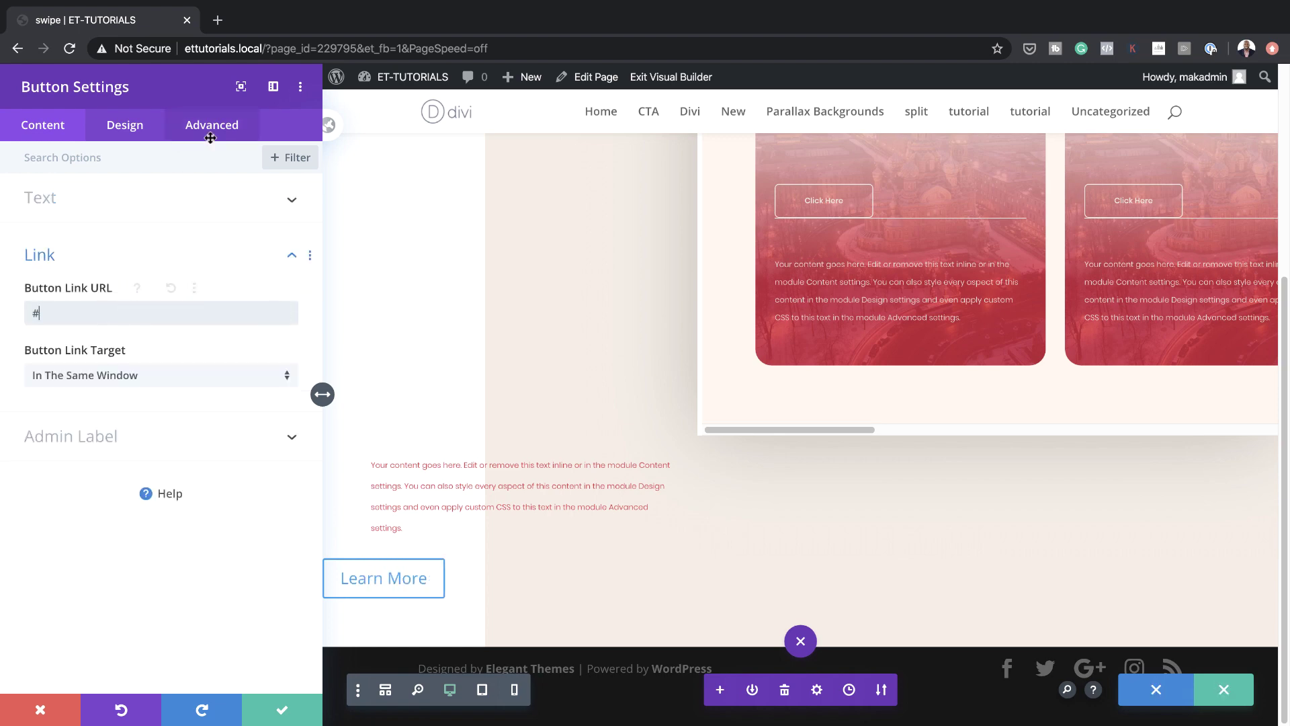
Enable custom styles for the "Learn More" button, with text color #e92741 and text size 0.9vw
{"action": "left_click", "coordinate": [125, 125]}
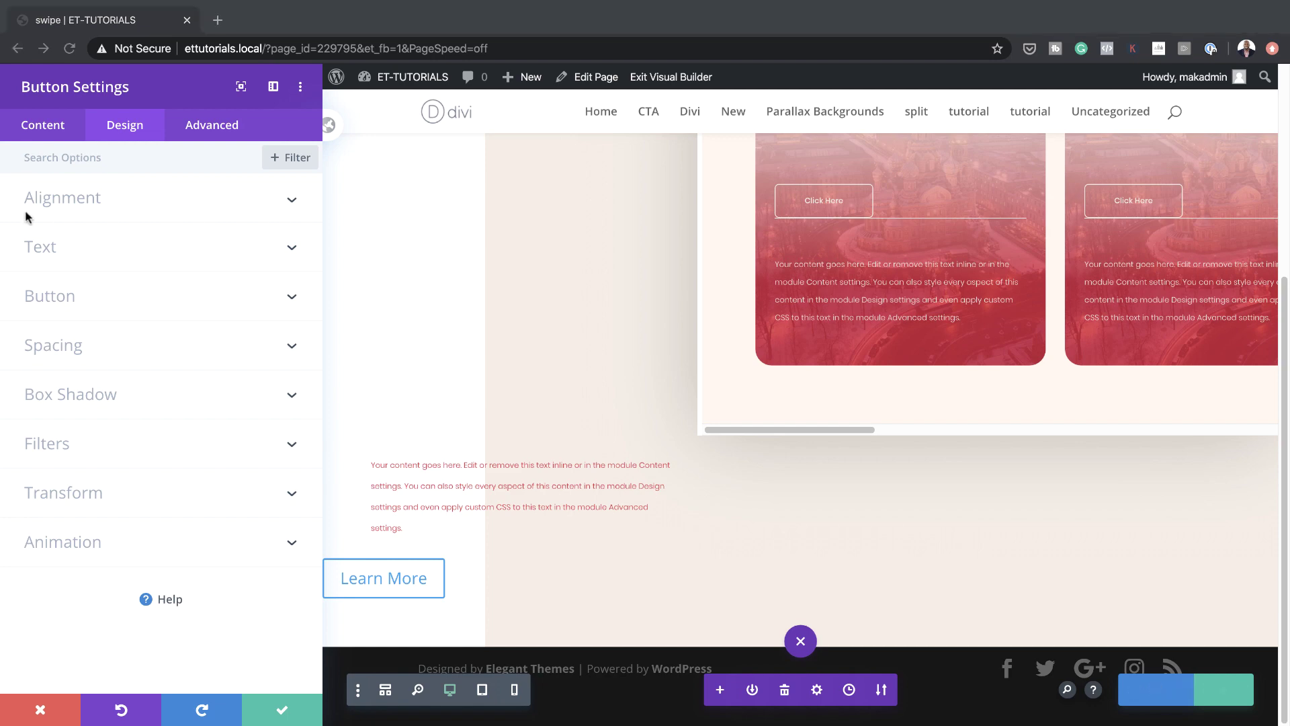
{"action": "left_click", "coordinate": [59, 296]}
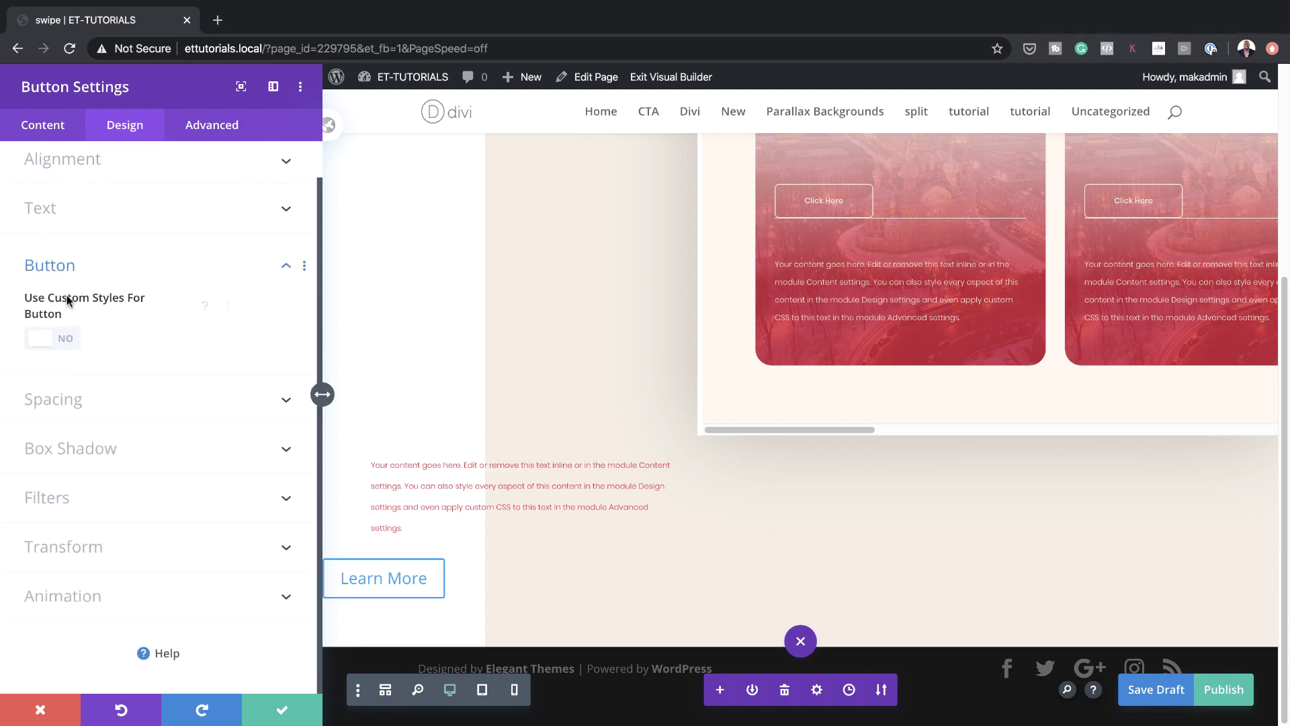
{"action": "left_click", "coordinate": [71, 341]}
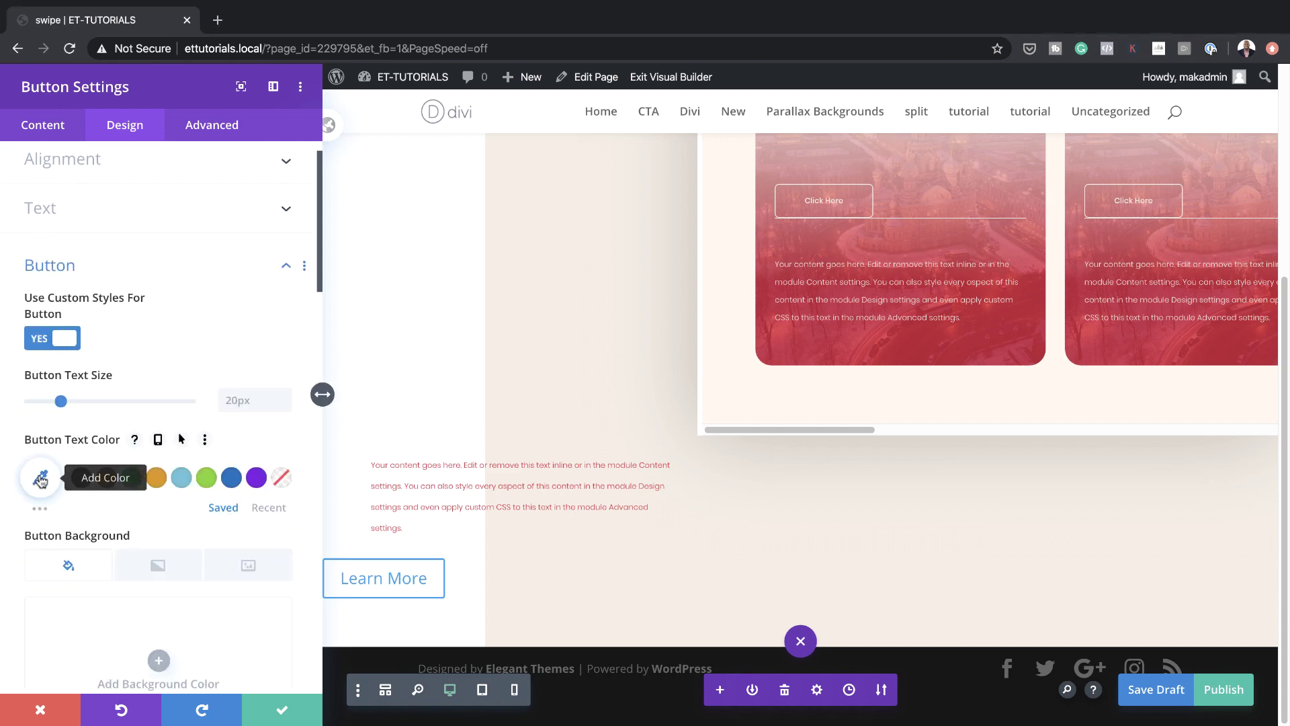
{"action": "left_click", "coordinate": [40, 477]}
{"action": "type", "text": "#e92741"}
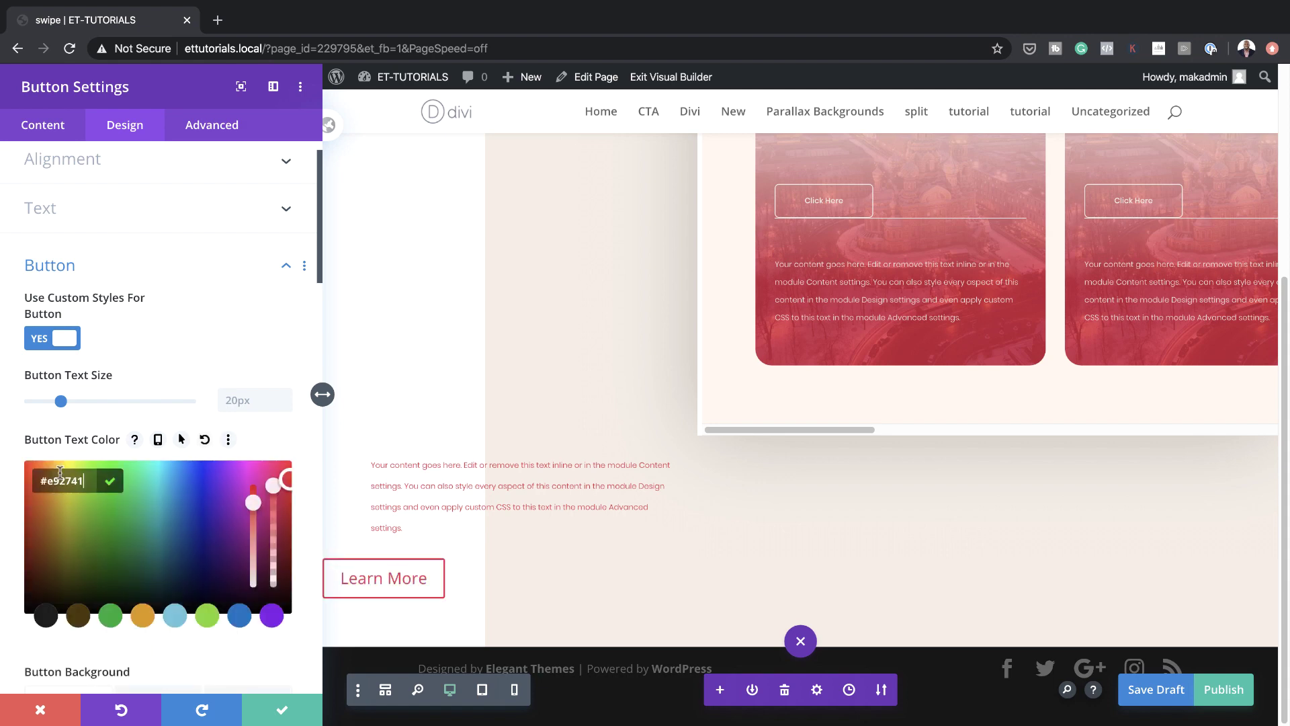
{"action": "left_click", "coordinate": [248, 399]}
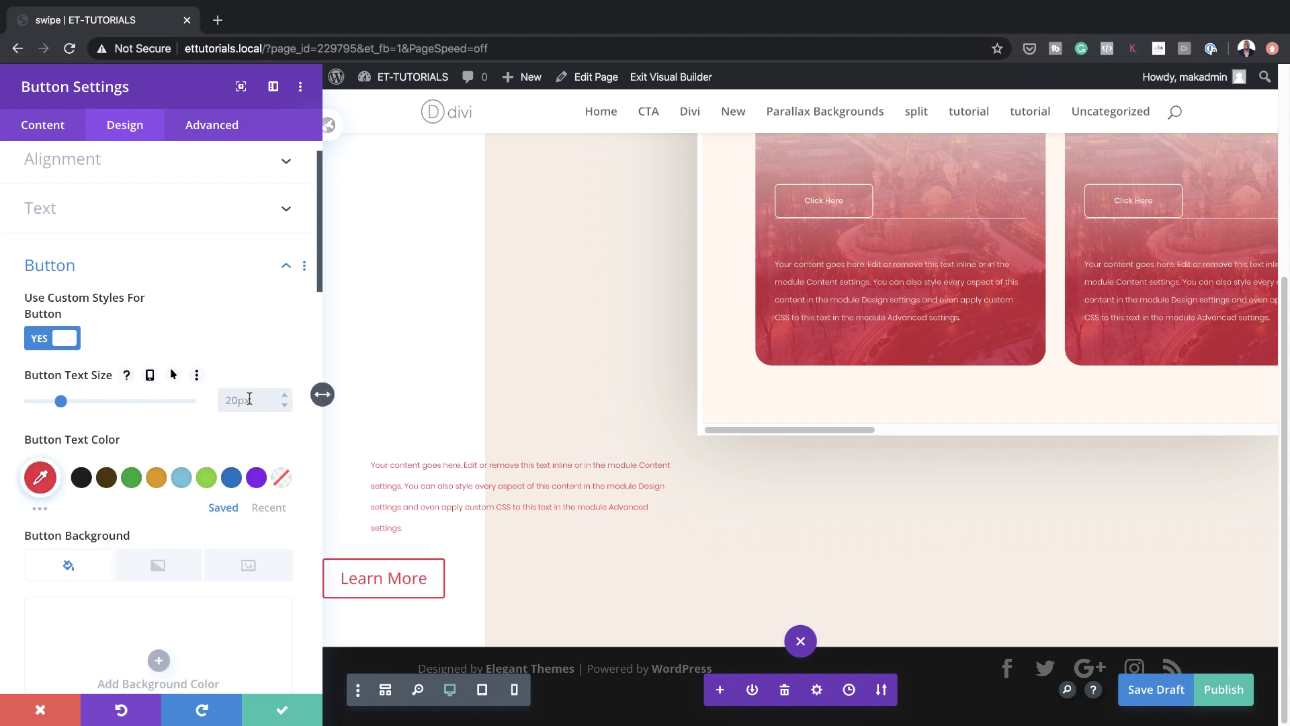
{"action": "type", "text": "0.9vw"}
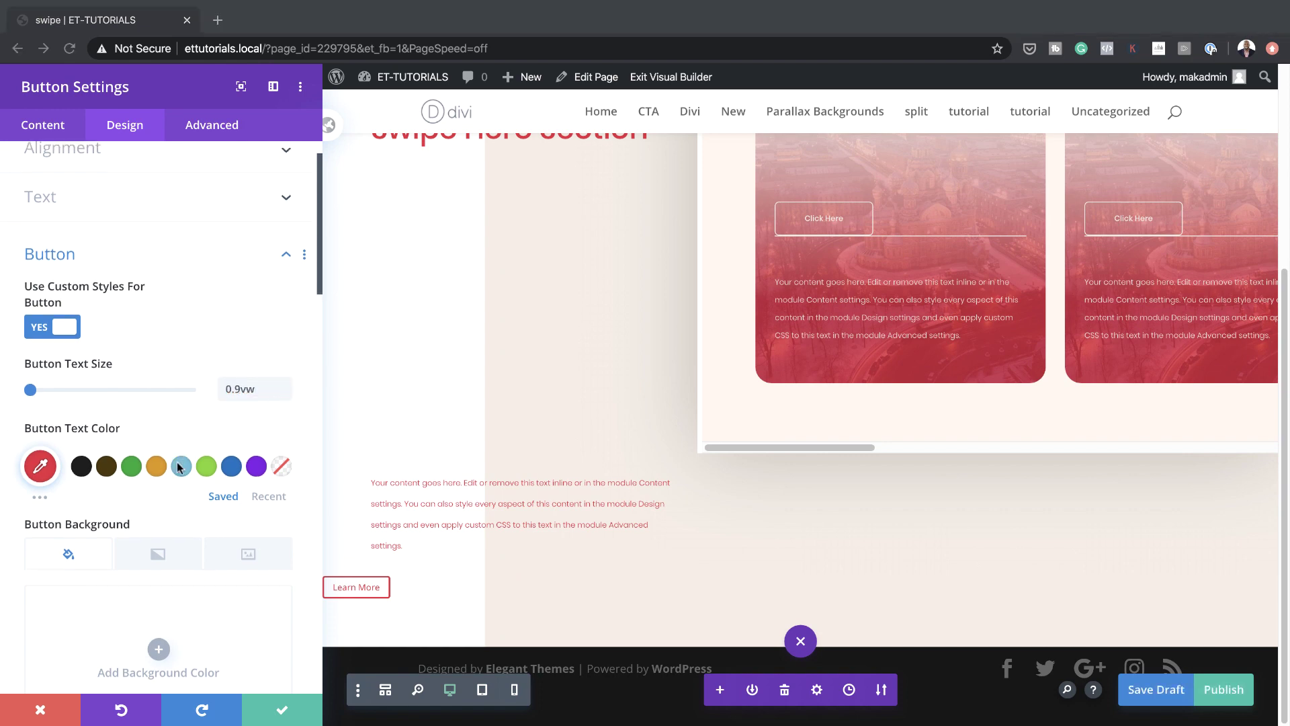
Set the "Learn More" button's background color to #f5ede5
{"action": "scroll", "coordinate": [176, 462], "scroll_direction": "down", "scroll_amount": 1}
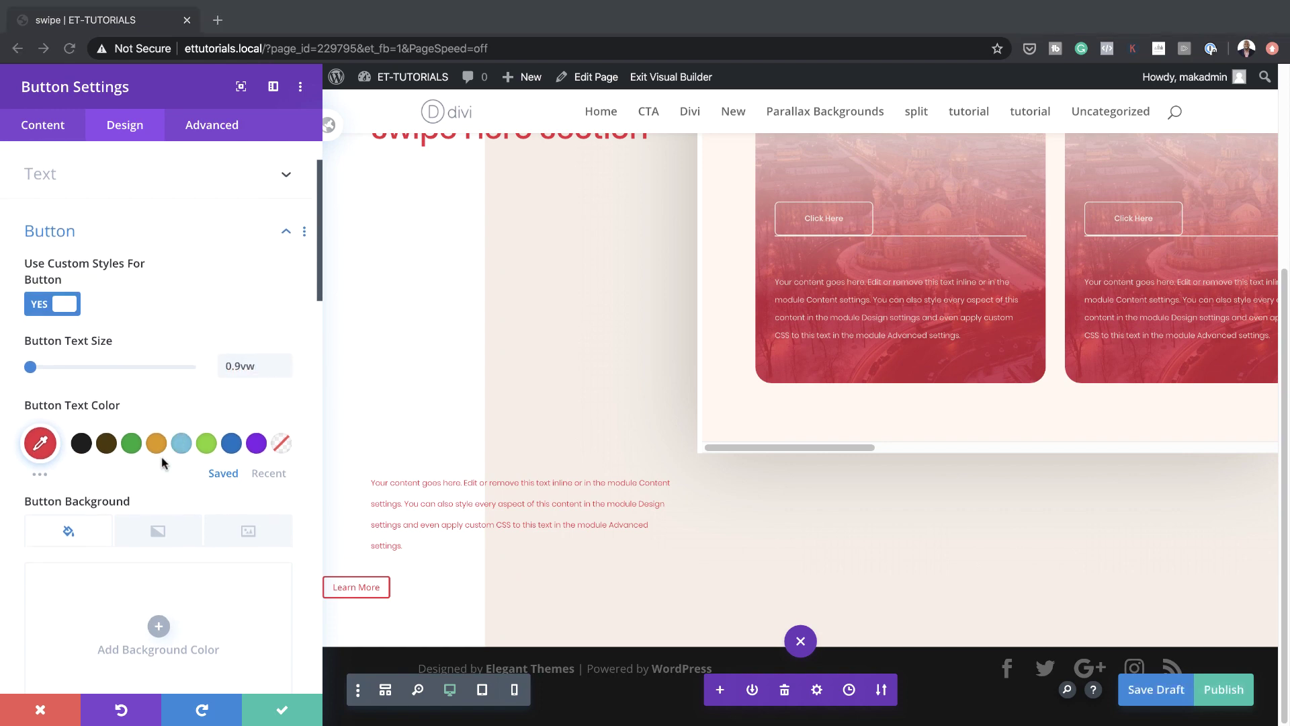
{"action": "left_click", "coordinate": [40, 444]}
{"action": "scroll", "coordinate": [202, 470], "scroll_direction": "down", "scroll_amount": 4}
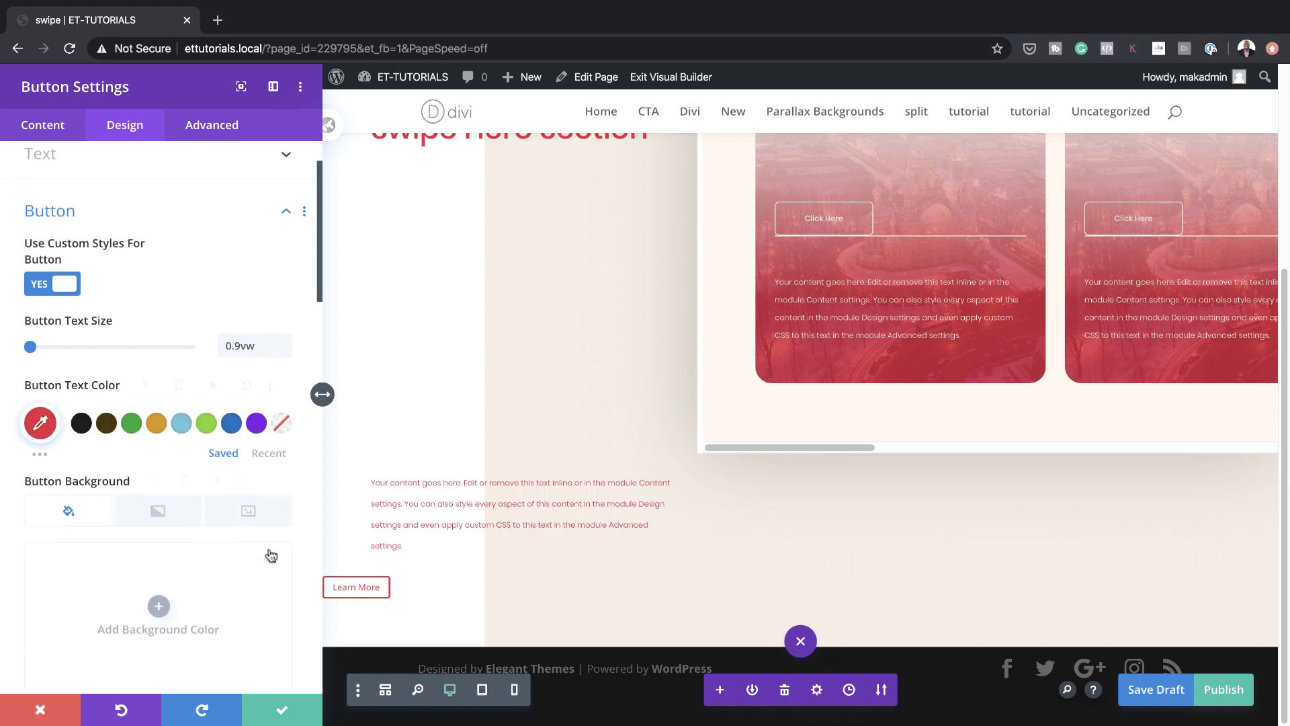
{"action": "left_click", "coordinate": [159, 492]}
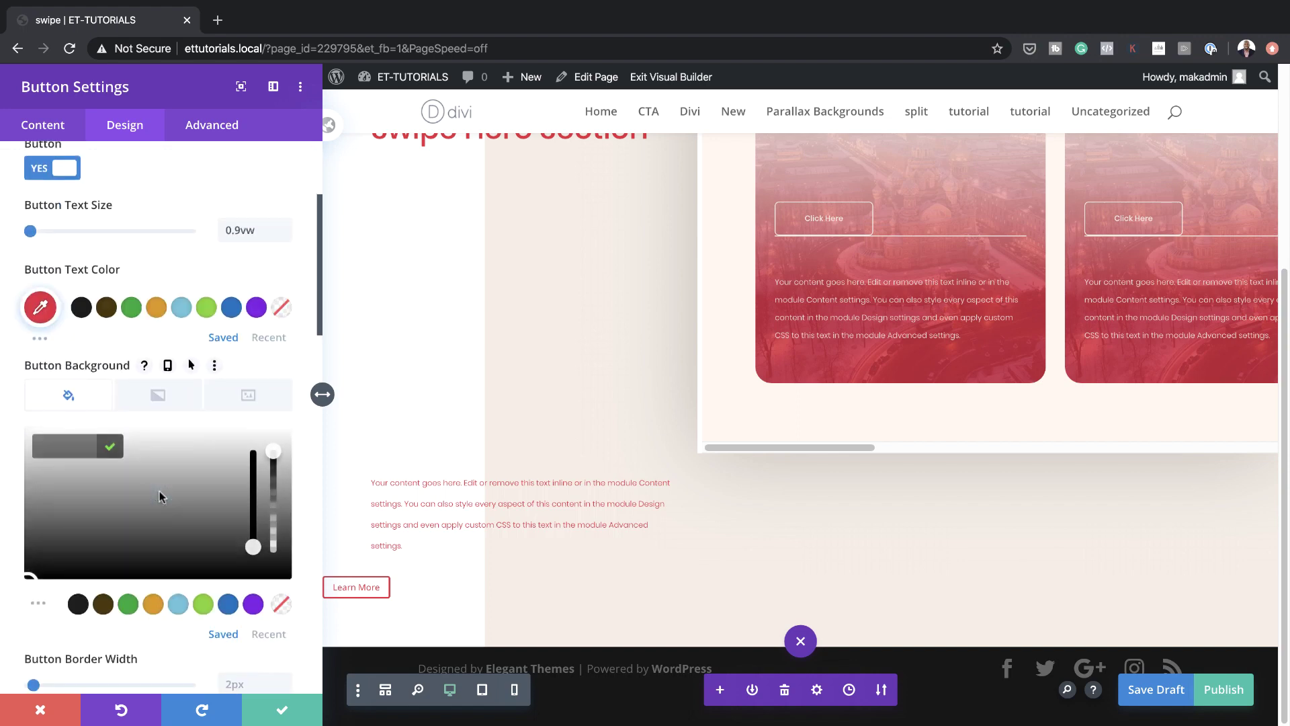
{"action": "type", "text": "#f5ede5"}
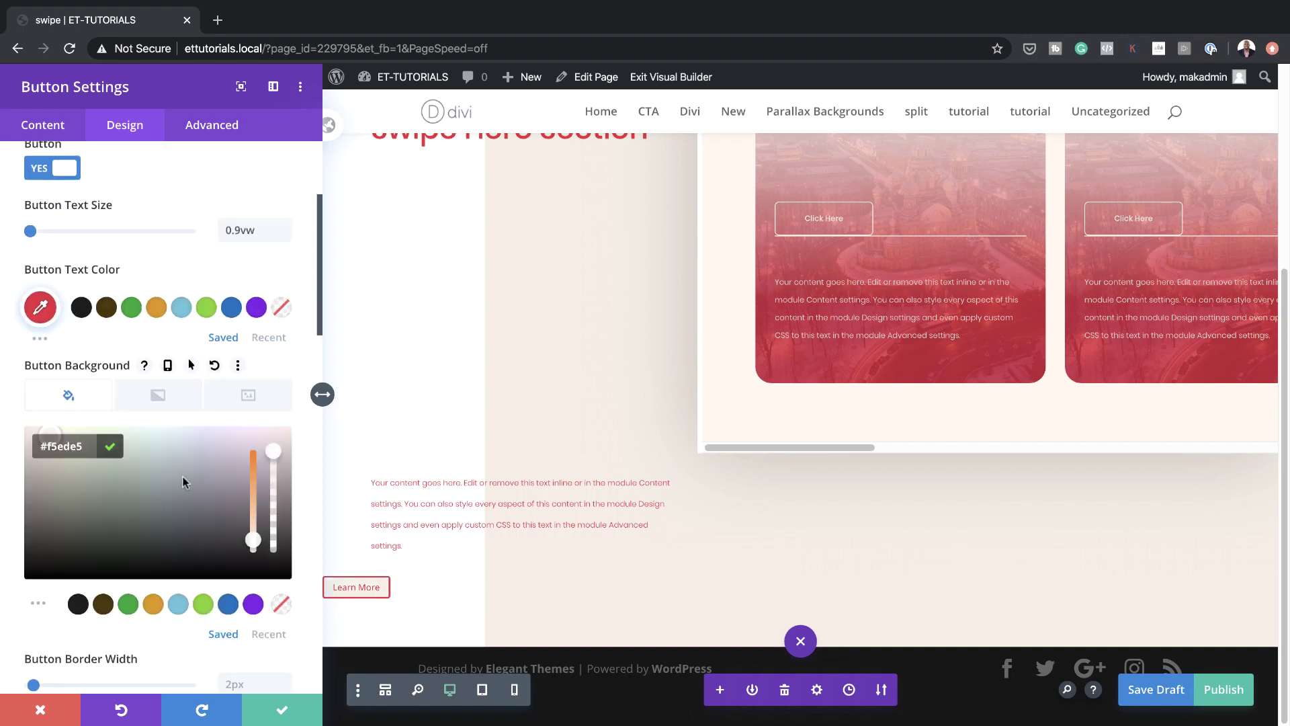
Set the button's border width to 0px and its border radius to 5px
{"action": "scroll", "coordinate": [202, 510], "scroll_direction": "down", "scroll_amount": 2}
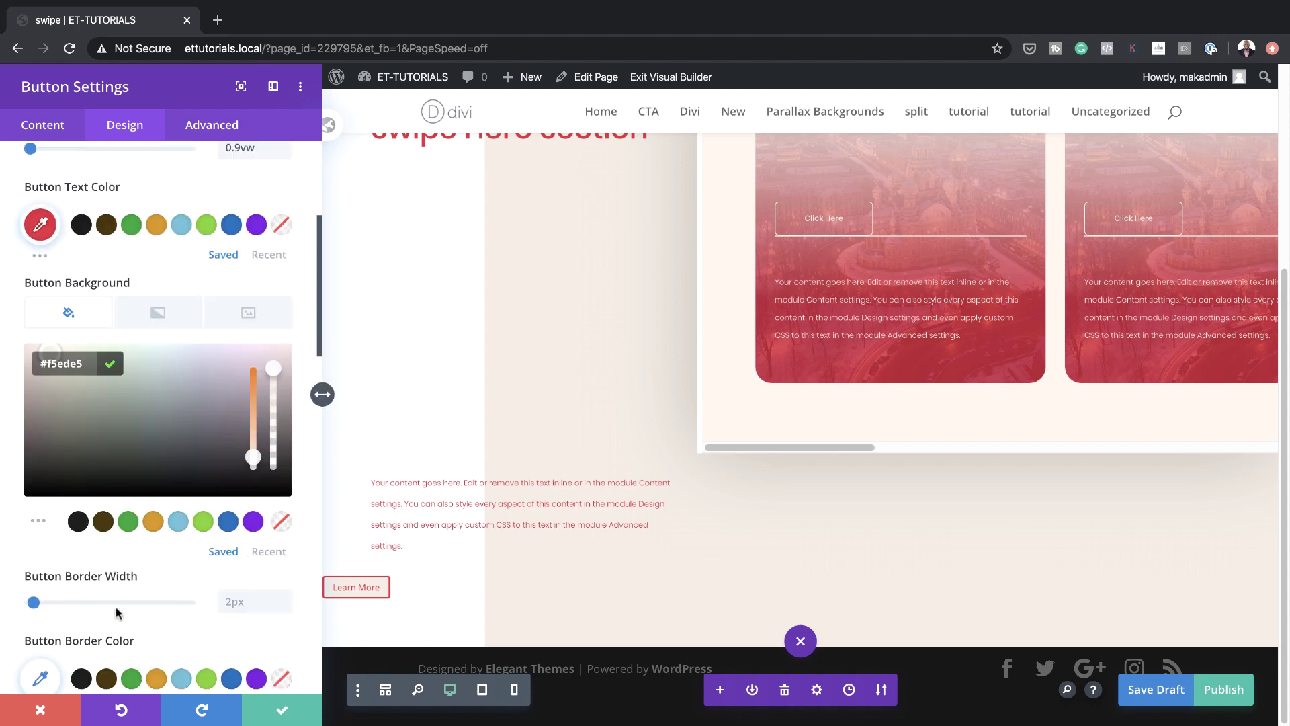
{"action": "left_click_drag", "start_coordinate": [33, 602], "coordinate": [2, 610]}
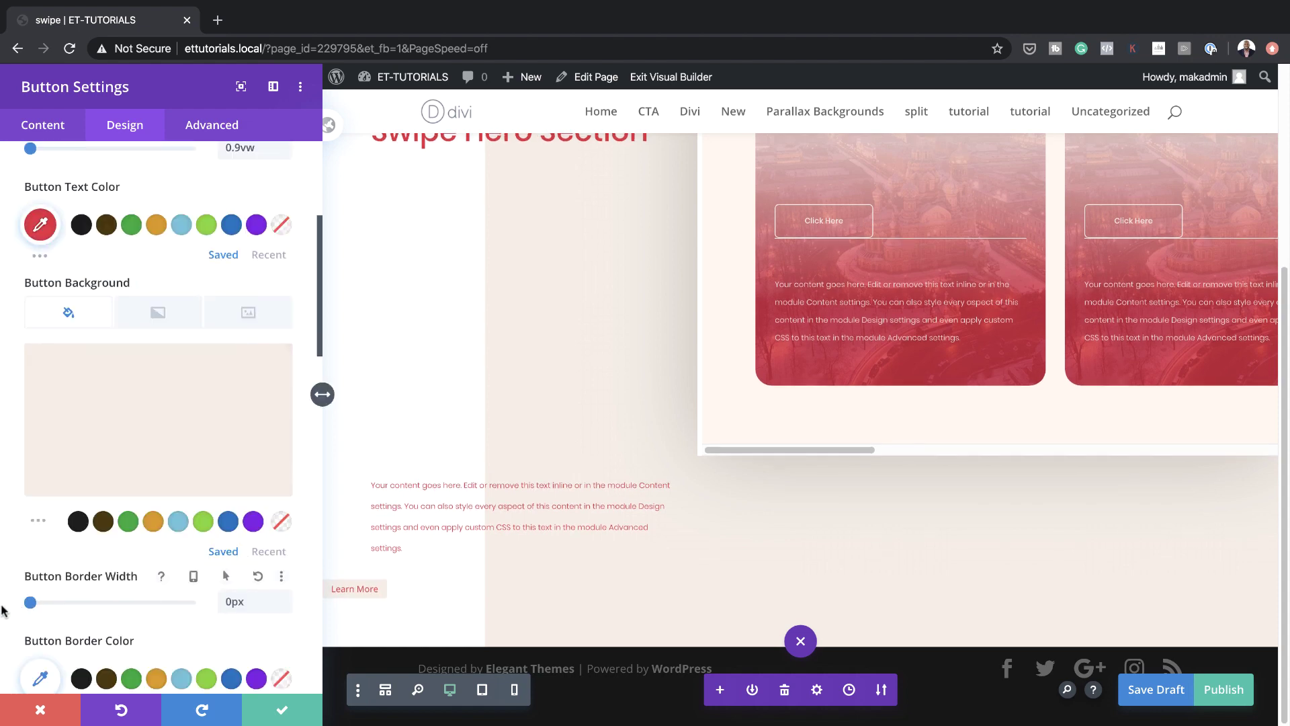
{"action": "scroll", "coordinate": [30, 618], "scroll_direction": "down", "scroll_amount": 3}
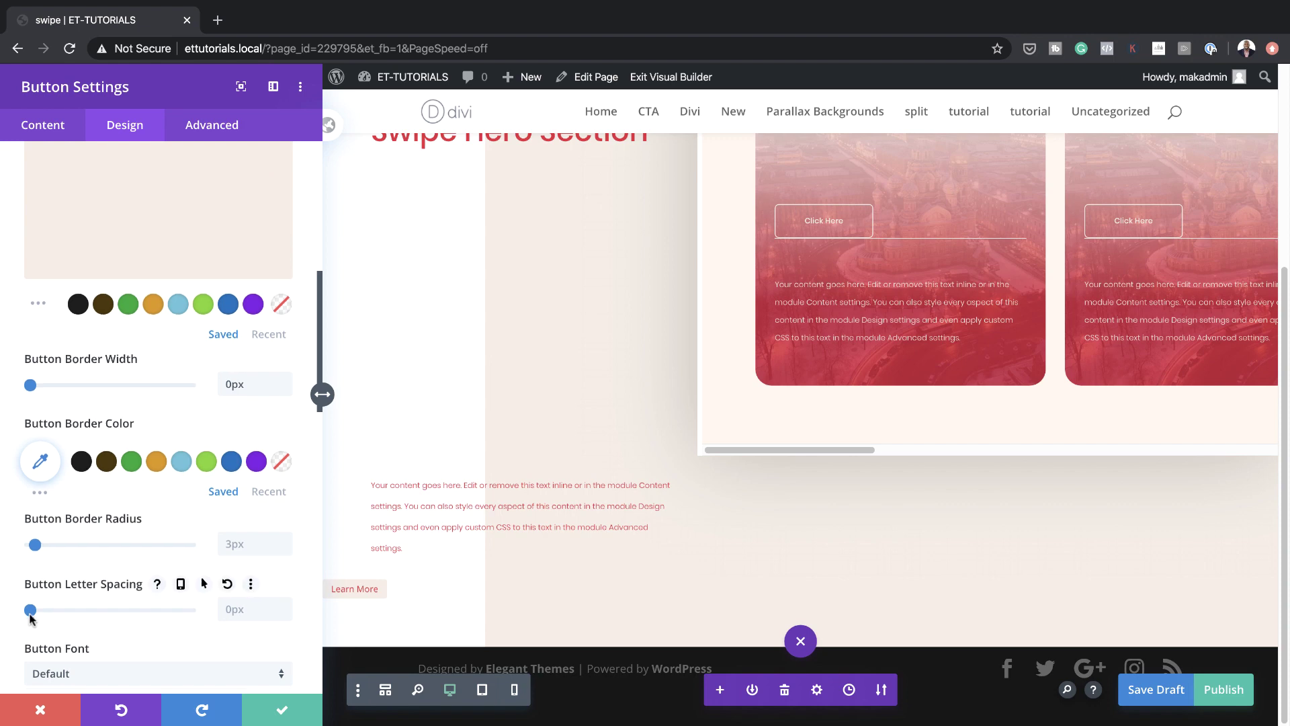
{"action": "left_click", "coordinate": [237, 545]}
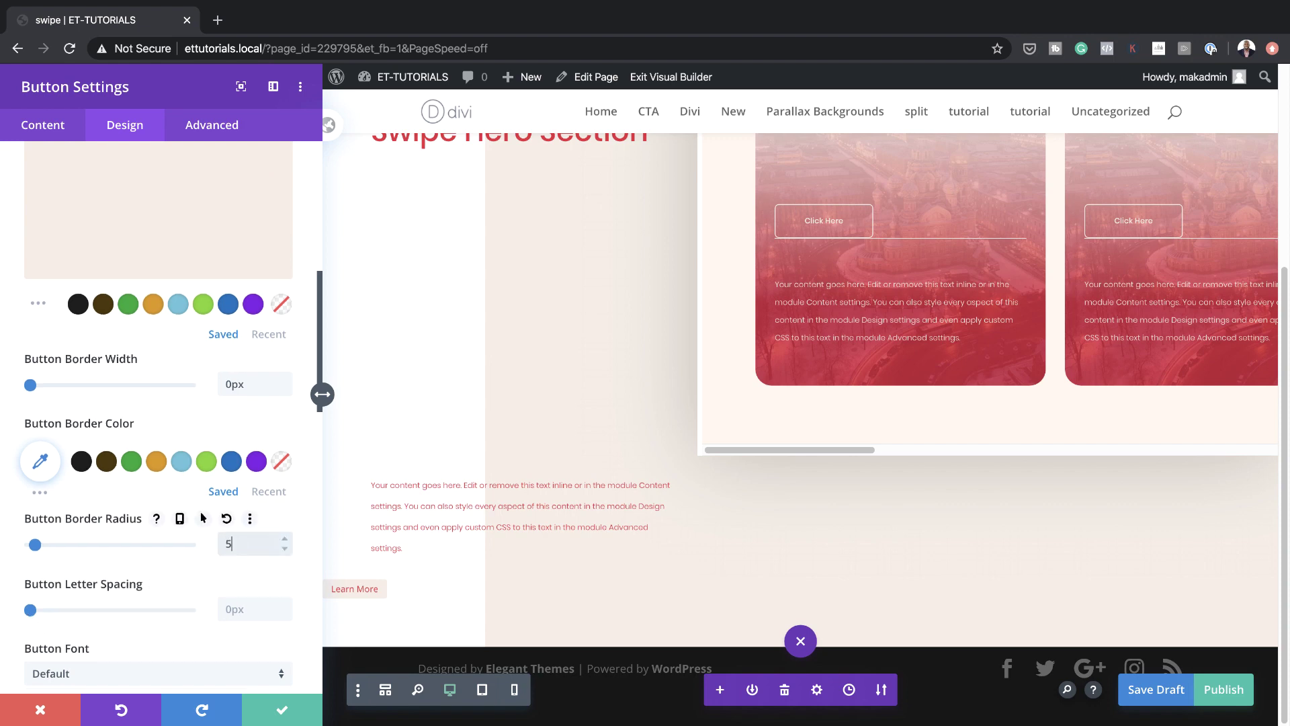
{"action": "type", "text": "5"}
Set the "Learn More" button's font to Poppins
{"action": "scroll", "coordinate": [288, 538], "scroll_direction": "down", "scroll_amount": 2}
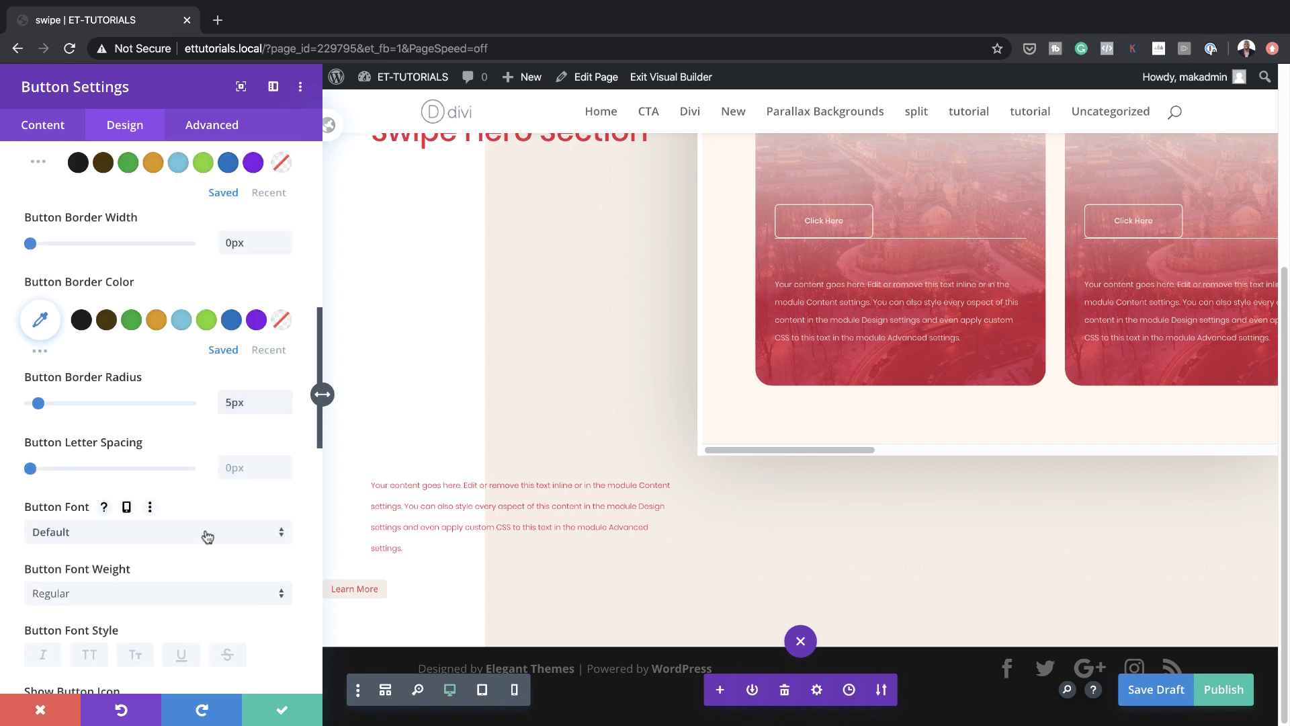
{"action": "left_click", "coordinate": [204, 533]}
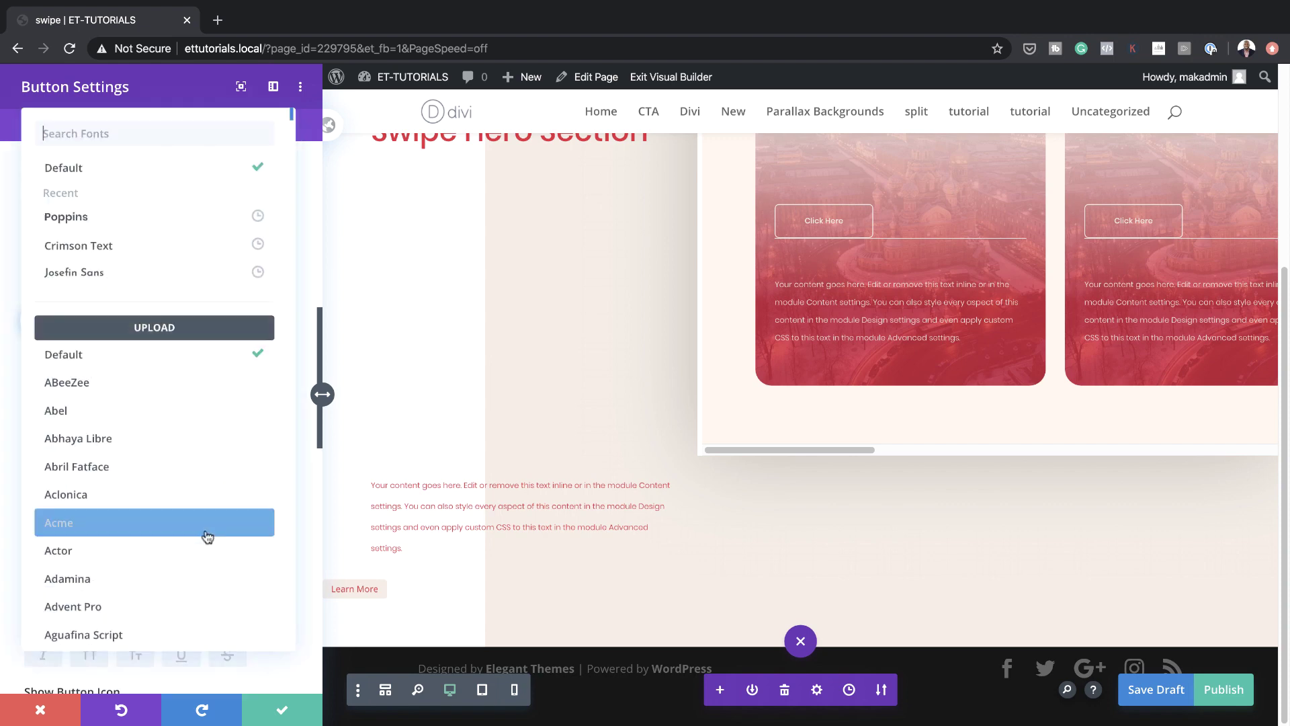
{"action": "left_click", "coordinate": [174, 219]}
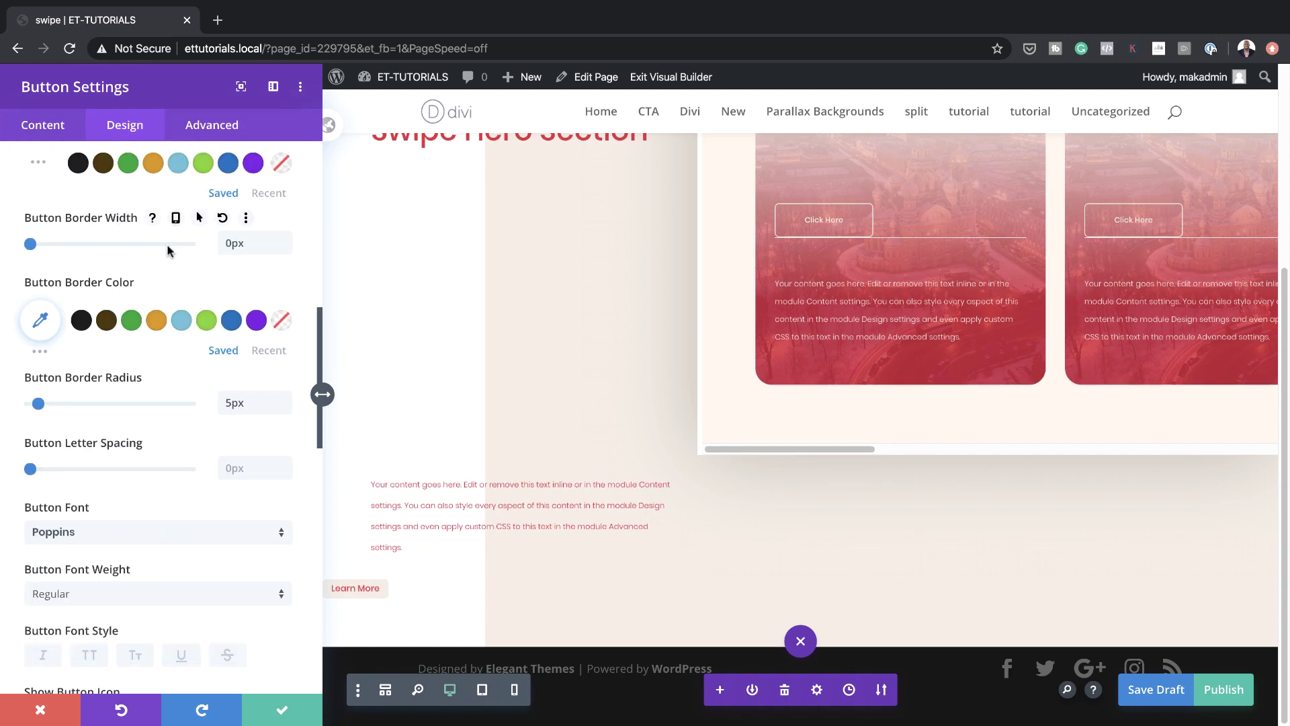
Set the "Learn More" button's margin to 2vw at the top and 5vw on the left
{"action": "scroll", "coordinate": [107, 585], "scroll_direction": "down", "scroll_amount": 8}
{"action": "scroll", "coordinate": [107, 585], "scroll_direction": "down", "scroll_amount": 6}
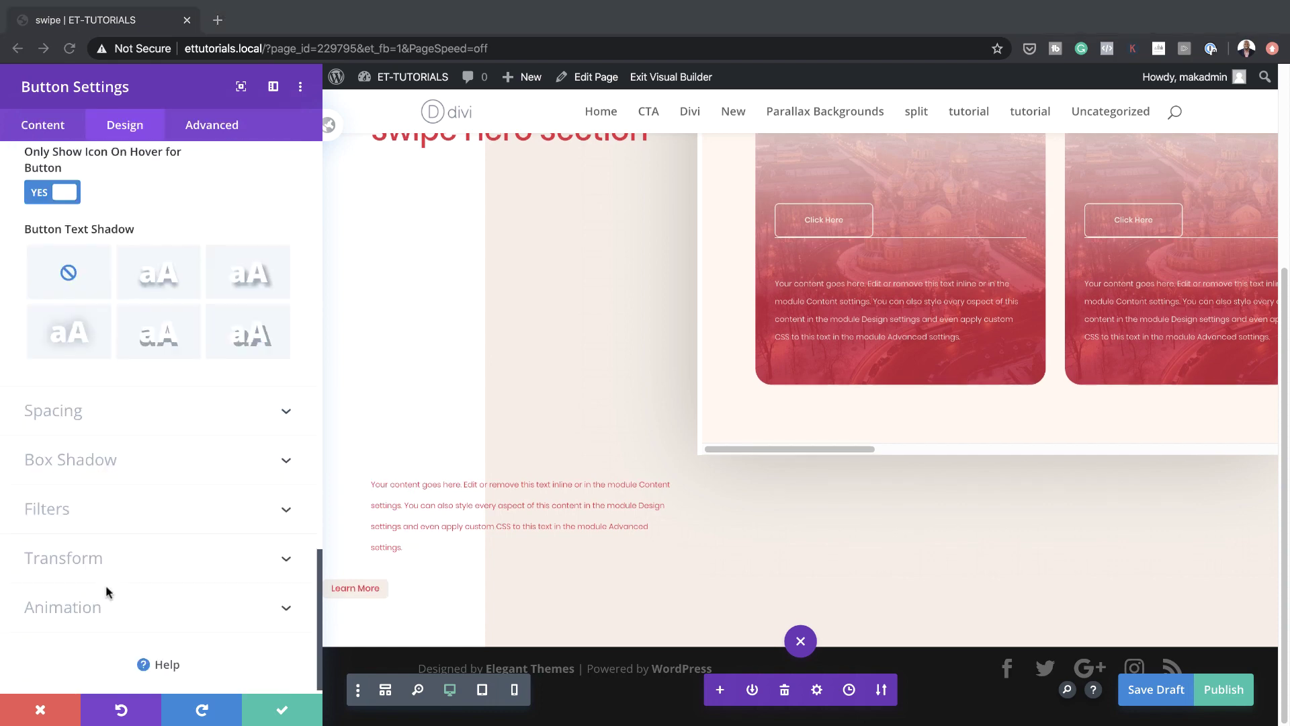
{"action": "left_click", "coordinate": [67, 413]}
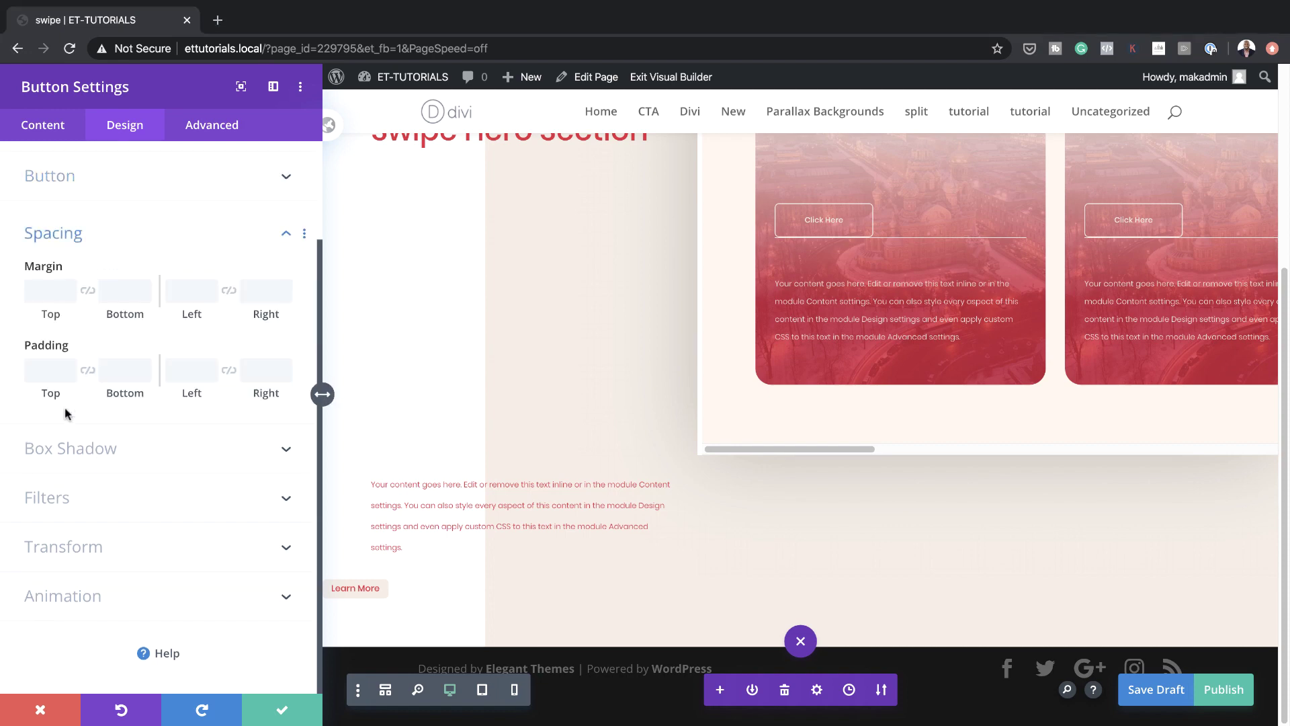
{"action": "left_click", "coordinate": [47, 285]}
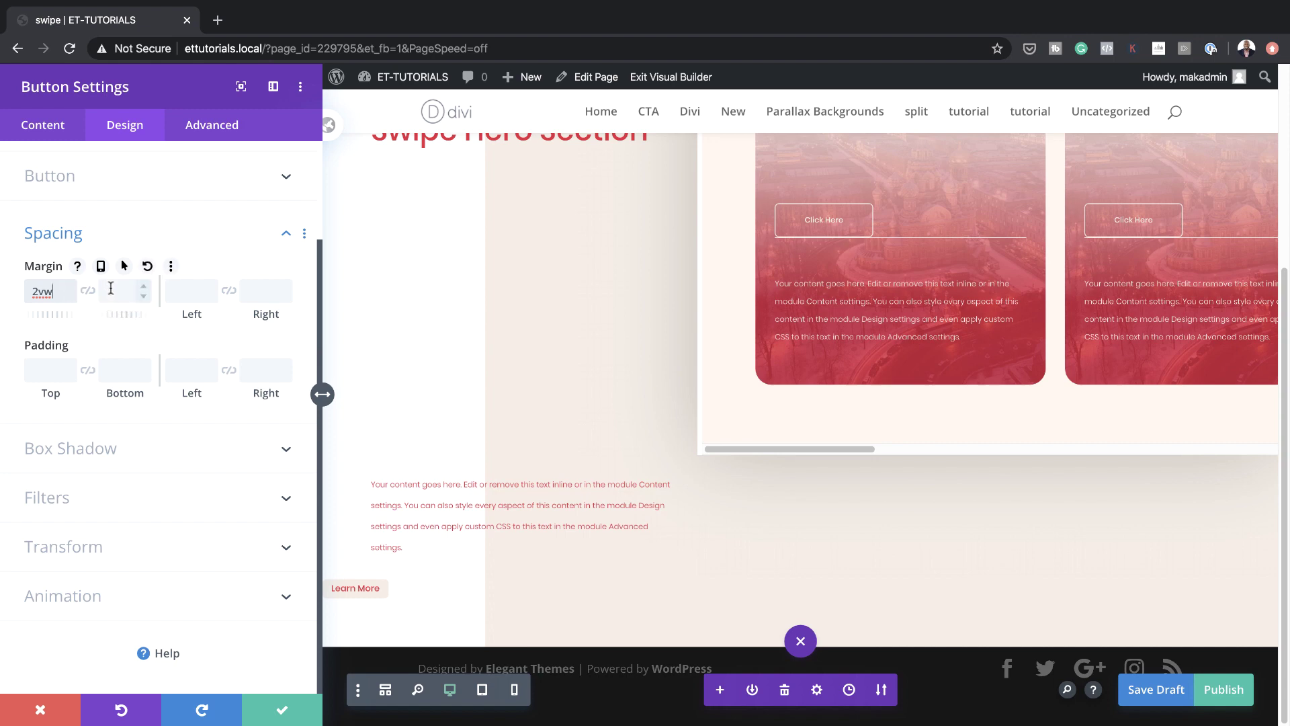
{"action": "left_click", "coordinate": [176, 288]}
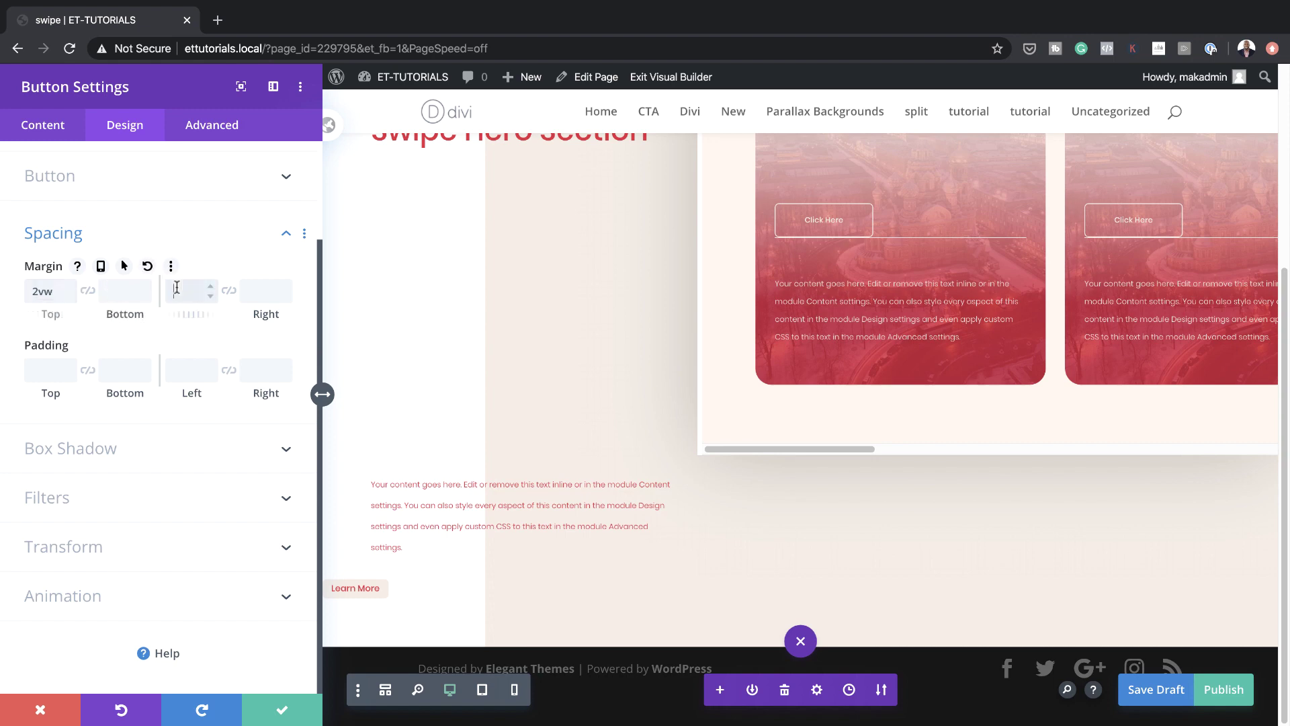
{"action": "type", "text": "5vw"}
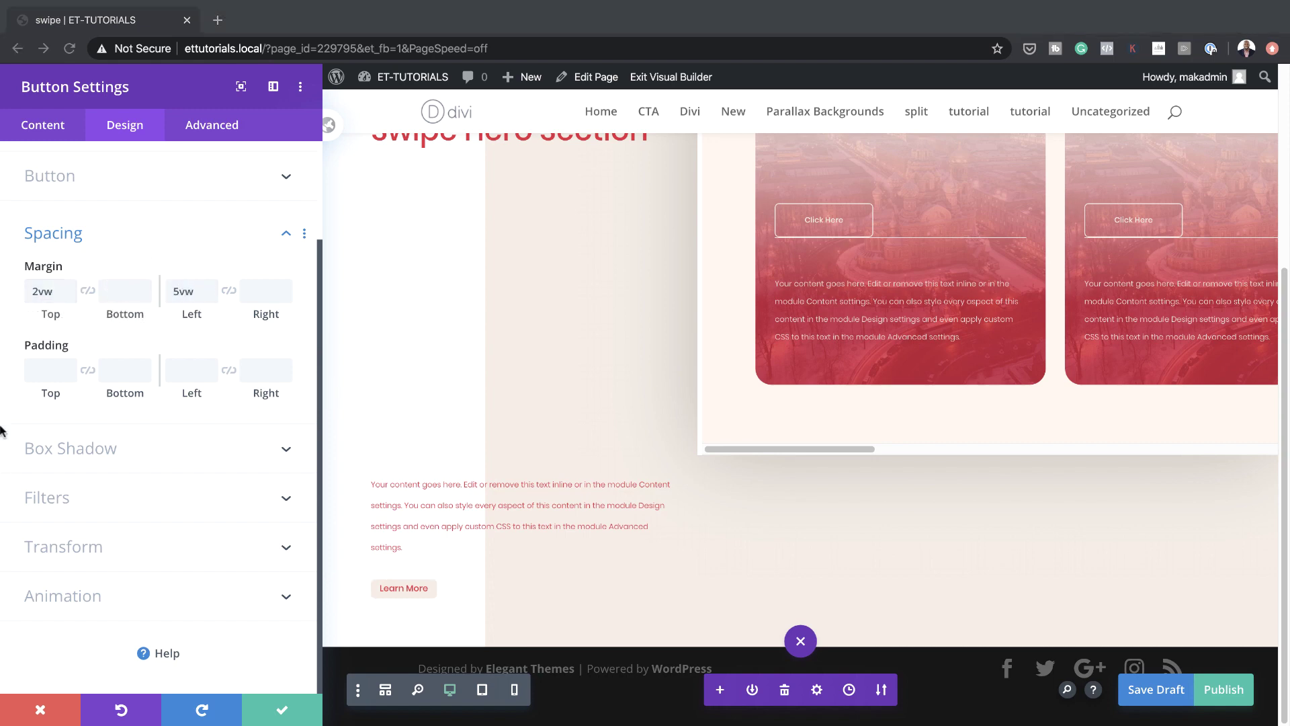
Set the "Learn More" button's top and bottom padding to 1.5vw and add equal, linked left and right padding
{"action": "left_click", "coordinate": [43, 371]}
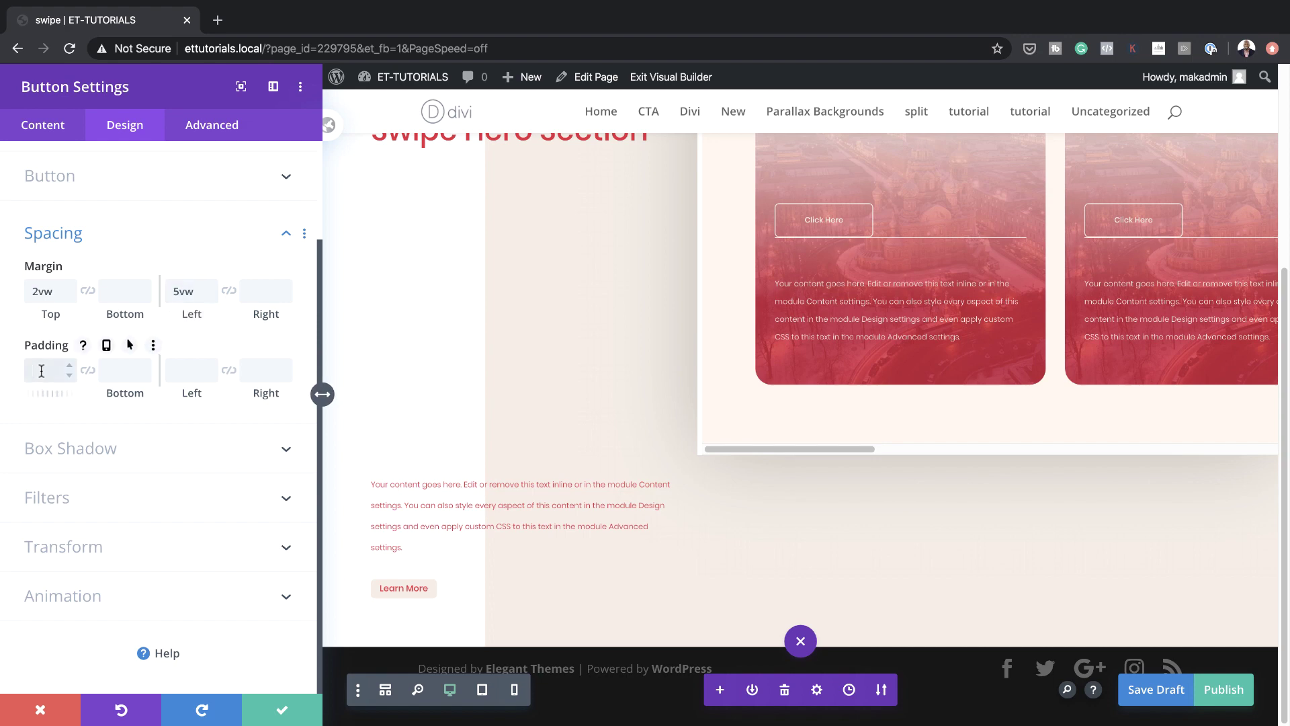
{"action": "type", "text": "1.5vw"}
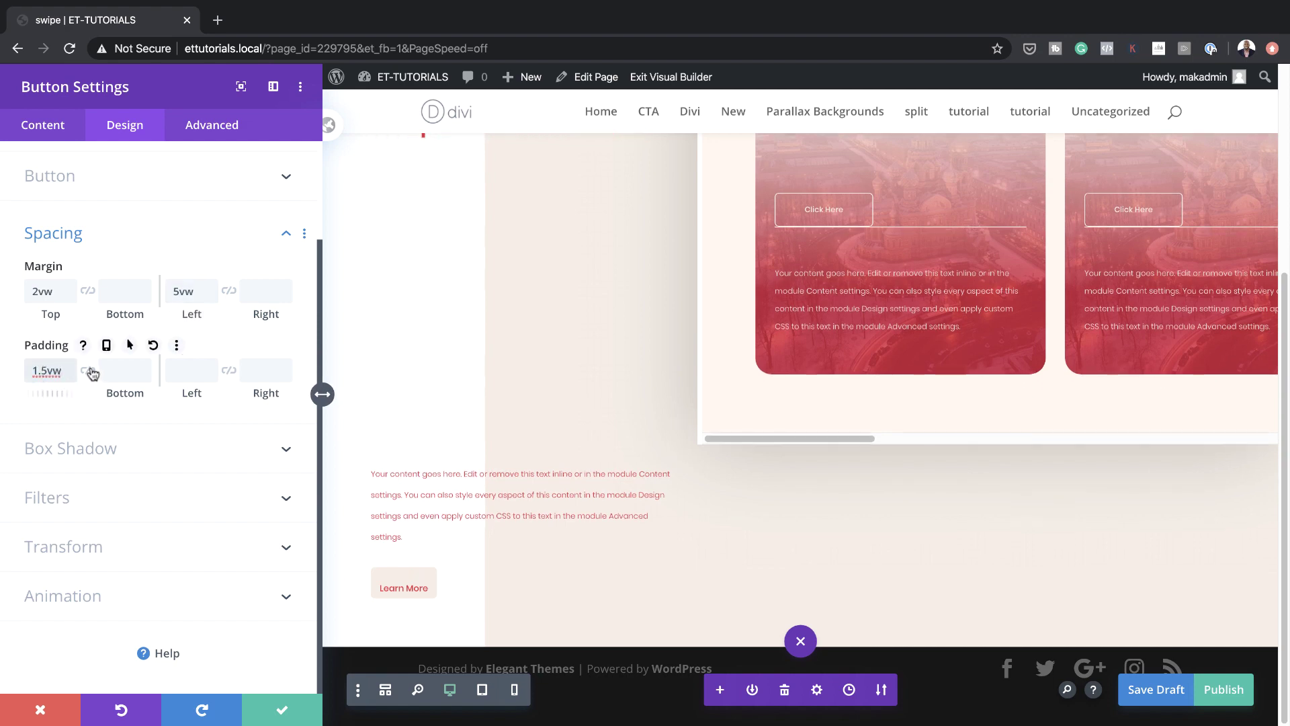
{"action": "left_click", "coordinate": [92, 374]}
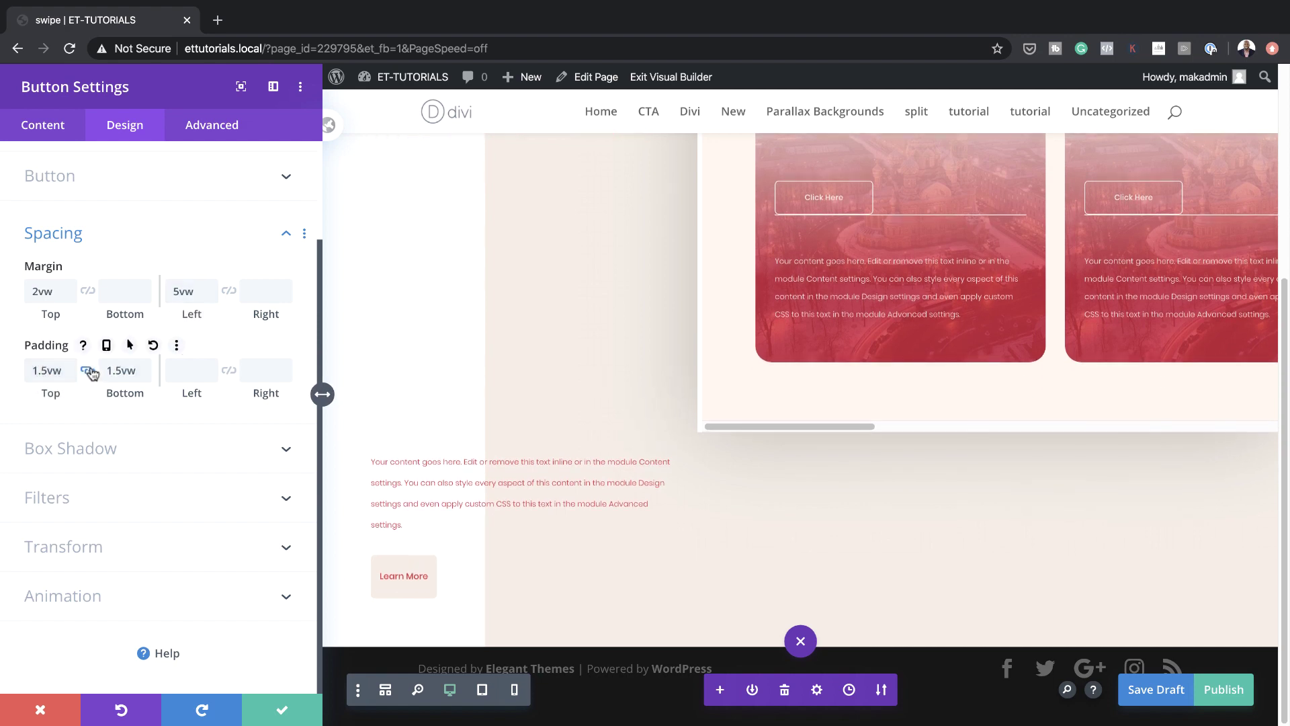
{"action": "left_click", "coordinate": [186, 370]}
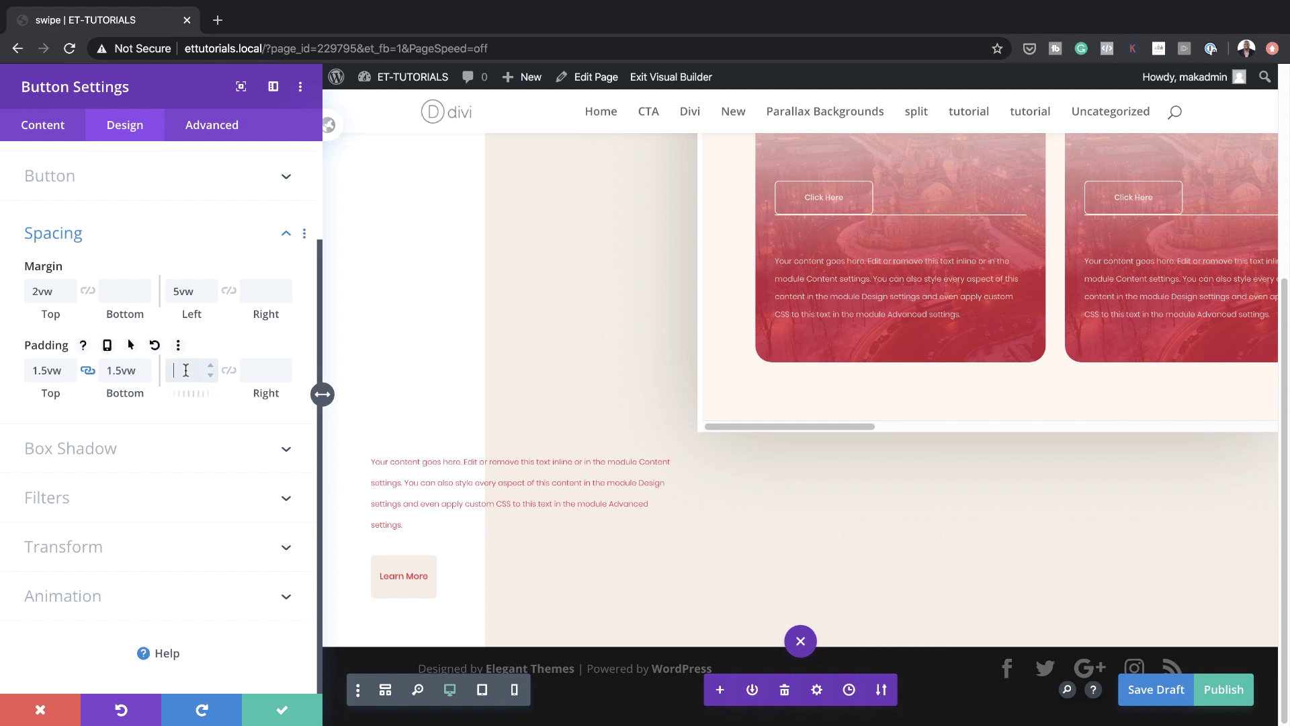
{"action": "left_click", "coordinate": [230, 371]}
Apply the first box shadow preset to the "Learn More" button, with 20px vertical position and 50px blur strength
{"action": "left_click", "coordinate": [104, 451]}
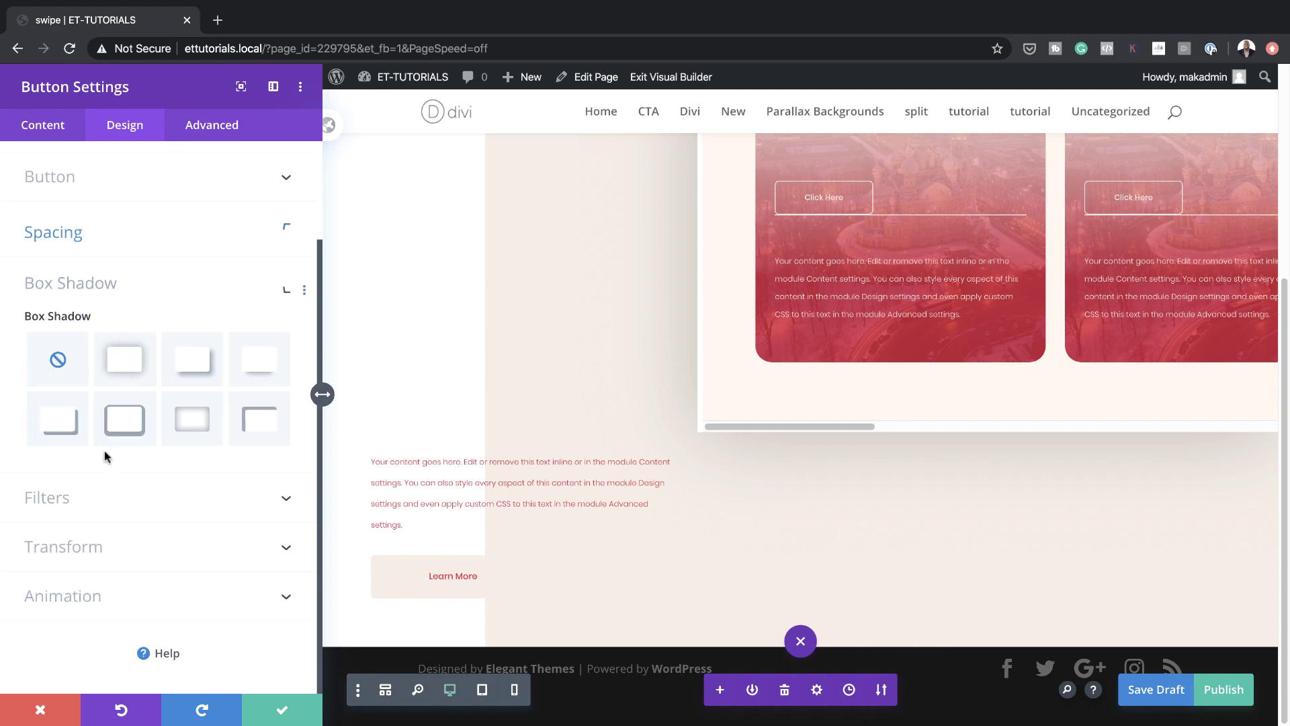
{"action": "left_click", "coordinate": [124, 360]}
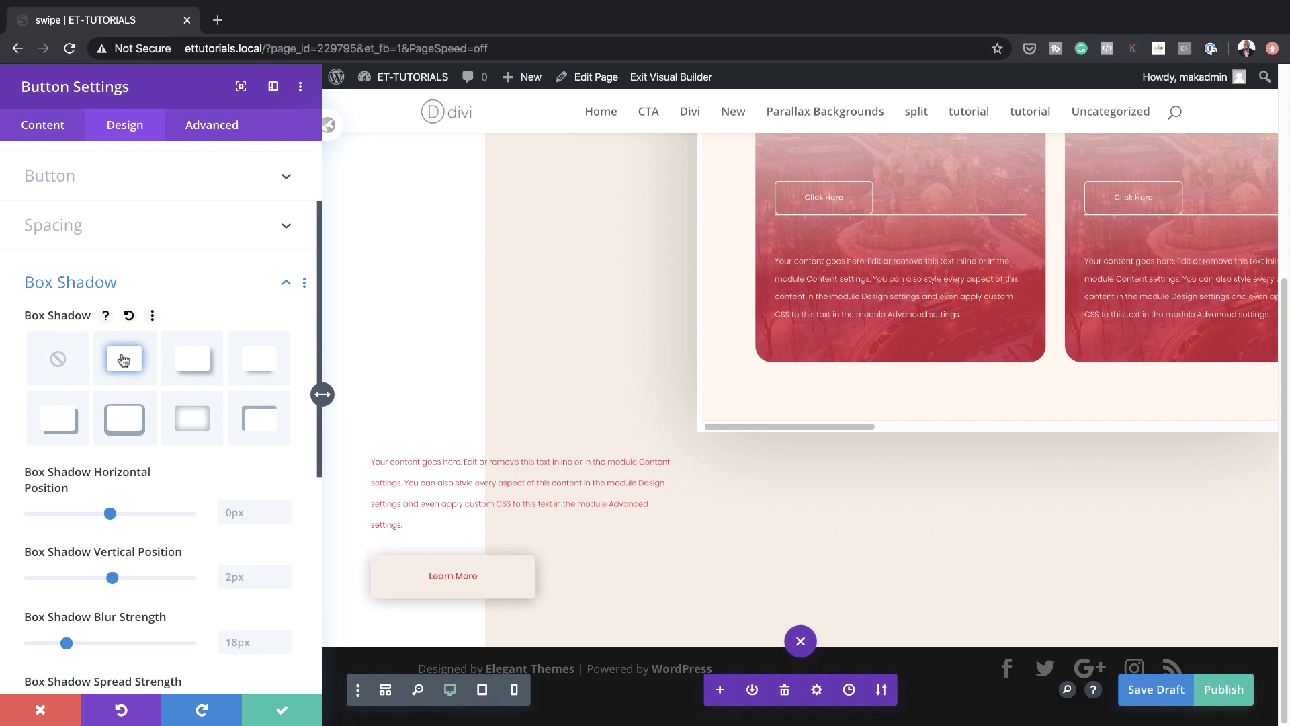
{"action": "left_click", "coordinate": [243, 512]}
{"action": "left_click", "coordinate": [247, 578]}
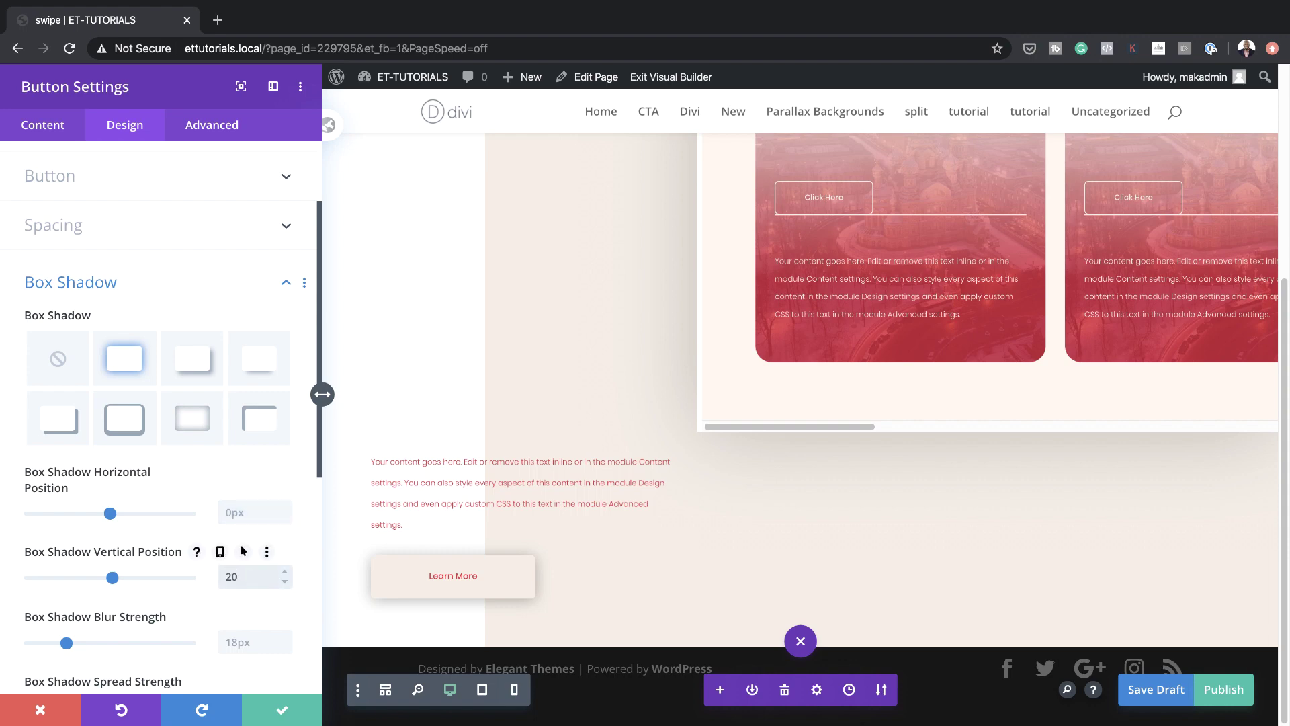
{"action": "scroll", "coordinate": [183, 590], "scroll_direction": "down", "scroll_amount": 2}
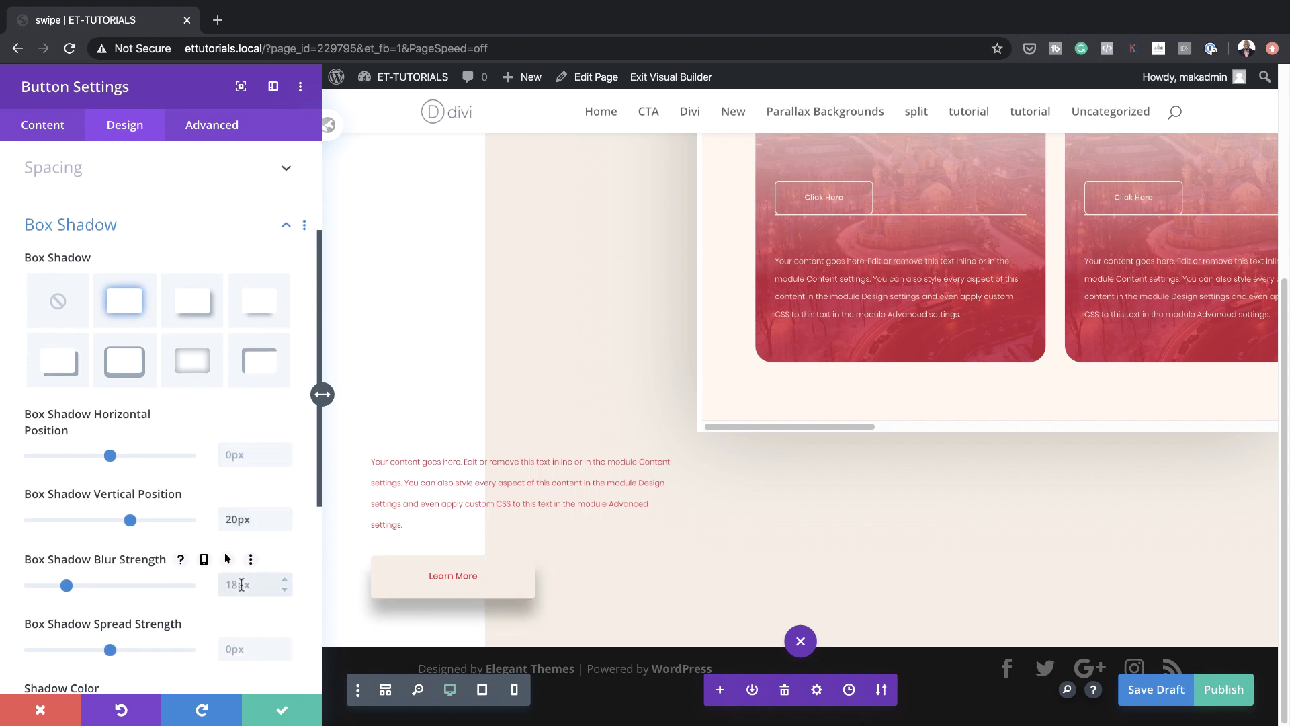
{"action": "type", "text": "50px"}
{"action": "scroll", "coordinate": [232, 568], "scroll_direction": "down", "scroll_amount": 4}
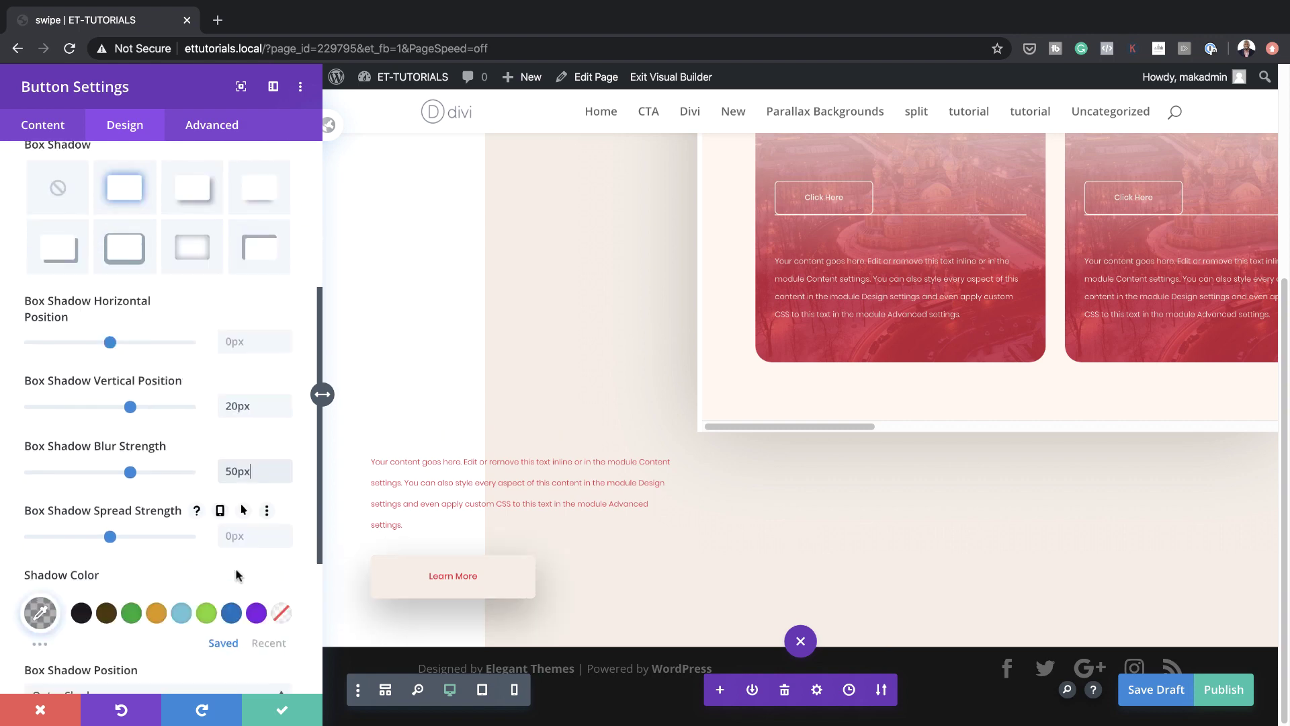
Set the button's shadow spread to -5px and its shadow color to rgba(0,0,0,0.19), and save the button settings
{"action": "left_click", "coordinate": [238, 535]}
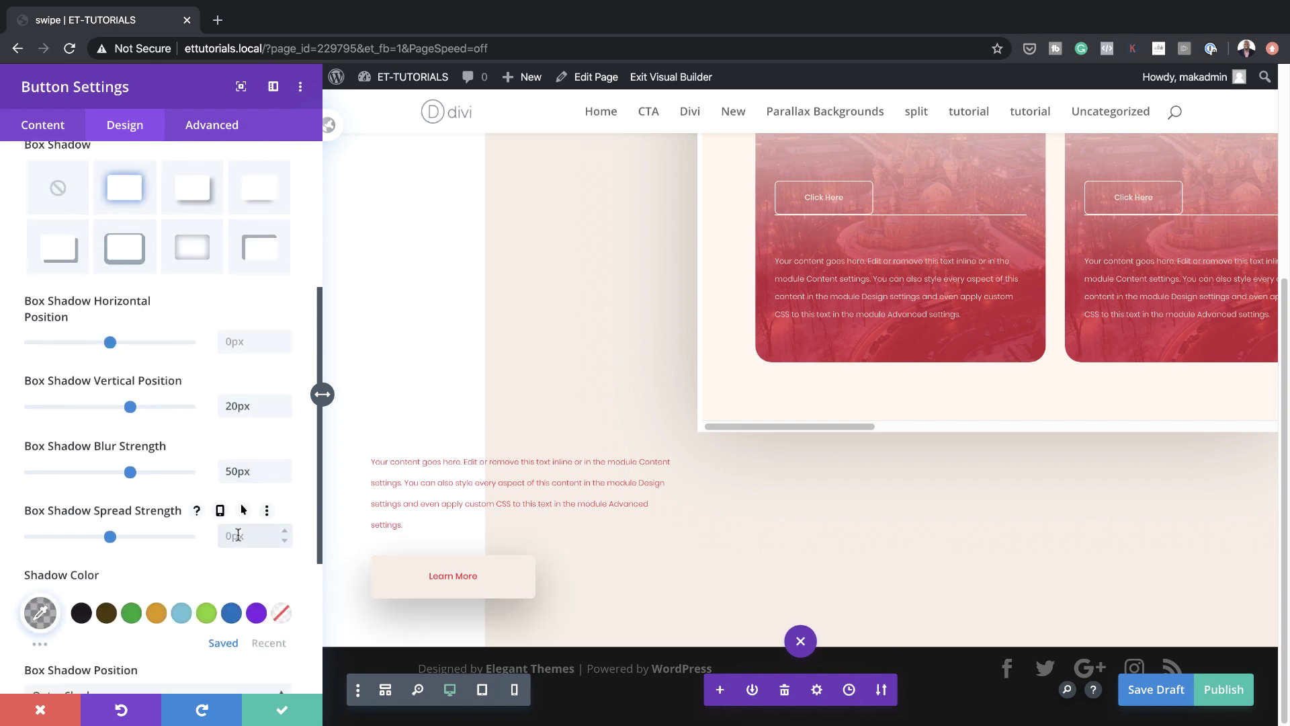
{"action": "type", "text": "-5px"}
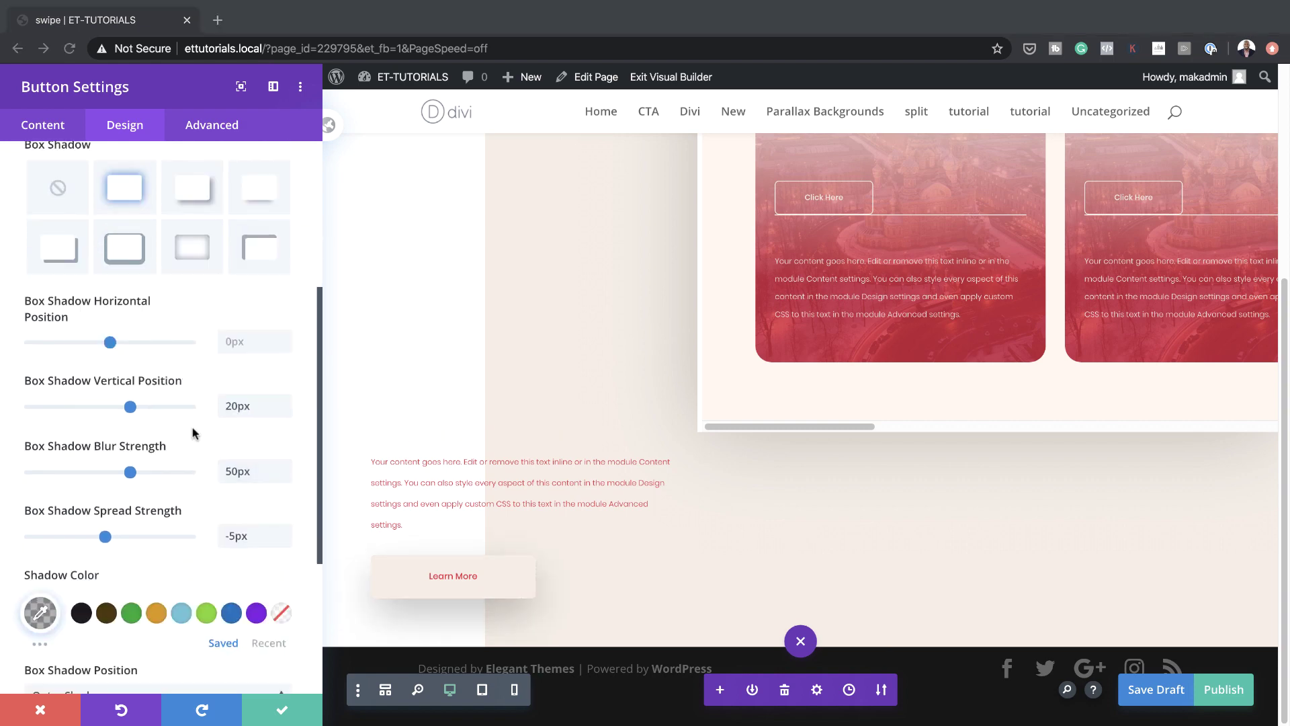
{"action": "left_click", "coordinate": [41, 614]}
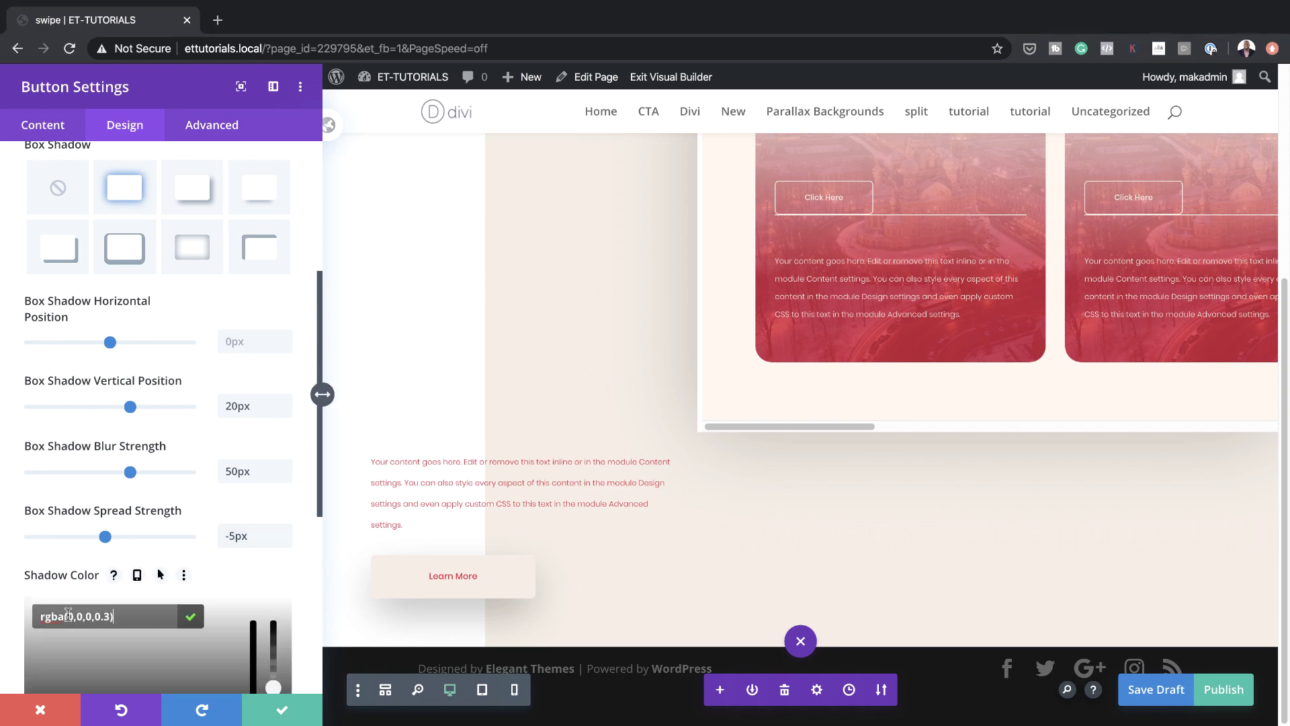
{"action": "type", "text": "19"}
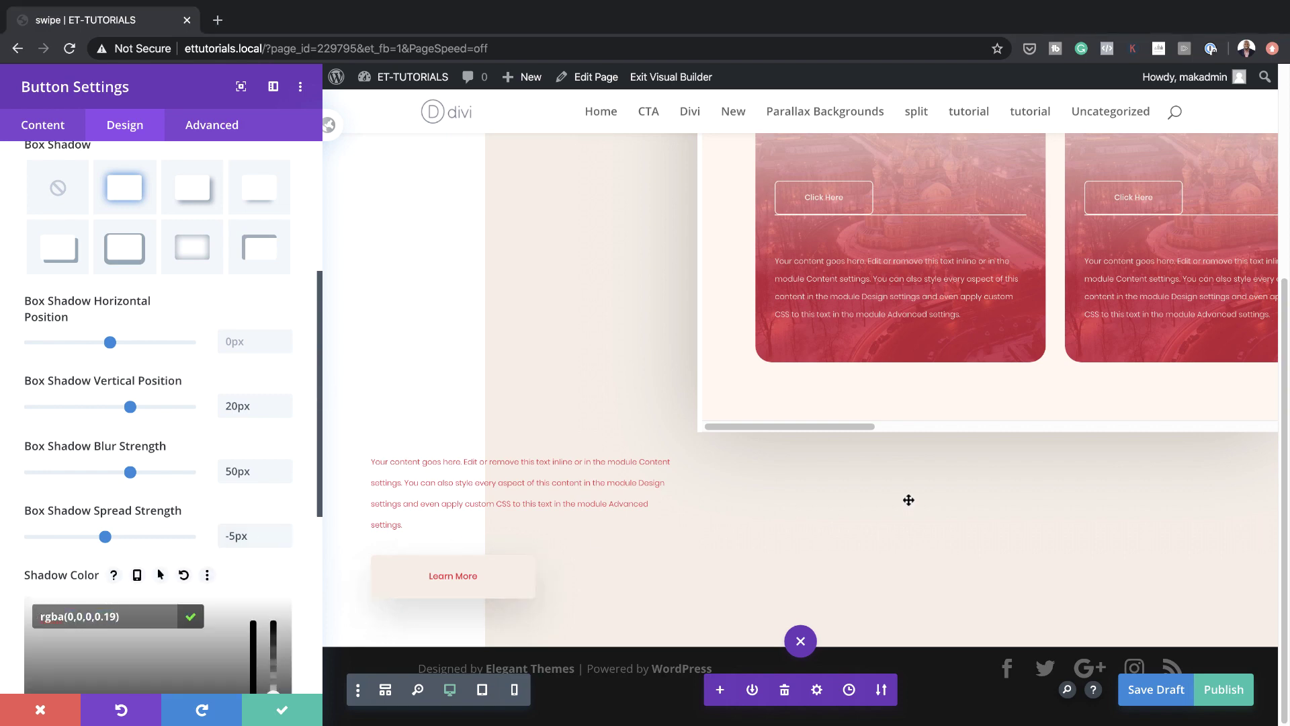
{"action": "left_click", "coordinate": [283, 710]}
Publish the "swipe" page and exit the visual builder
{"action": "scroll", "coordinate": [418, 586], "scroll_direction": "down", "scroll_amount": 4}
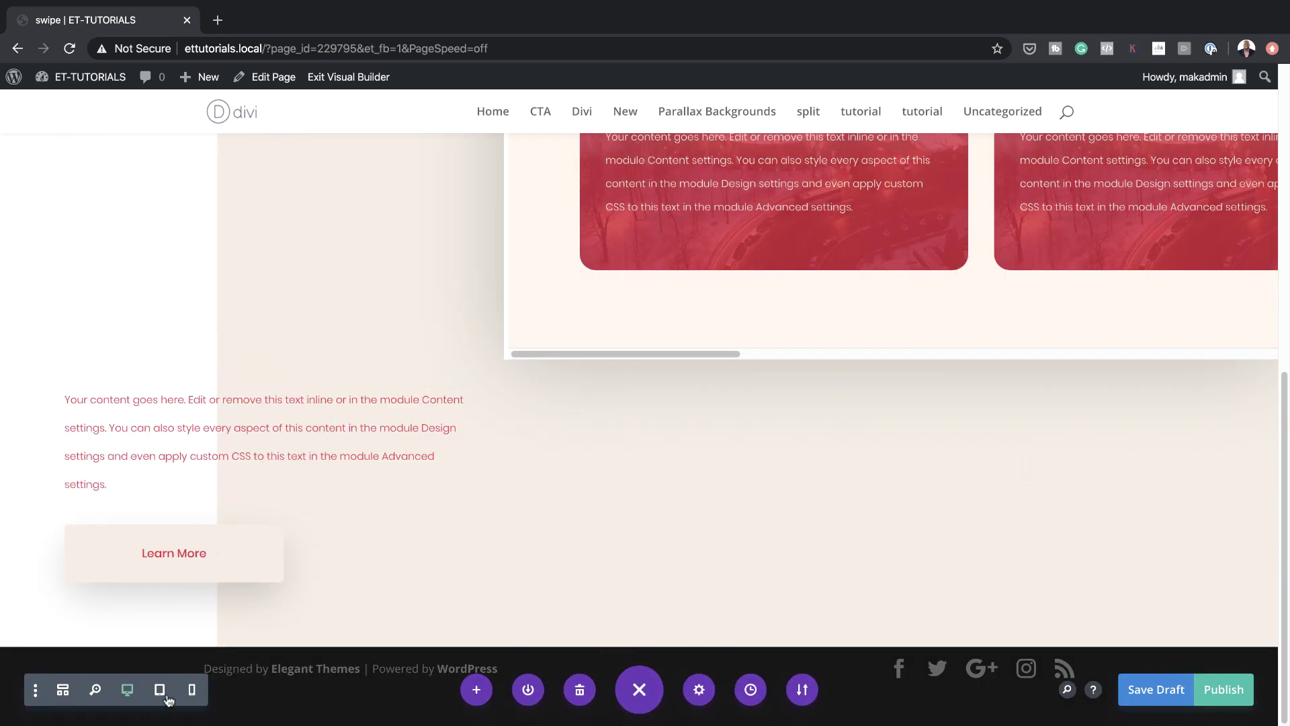
{"action": "scroll", "coordinate": [349, 498], "scroll_direction": "up", "scroll_amount": 5}
{"action": "scroll", "coordinate": [360, 506], "scroll_direction": "down", "scroll_amount": 4}
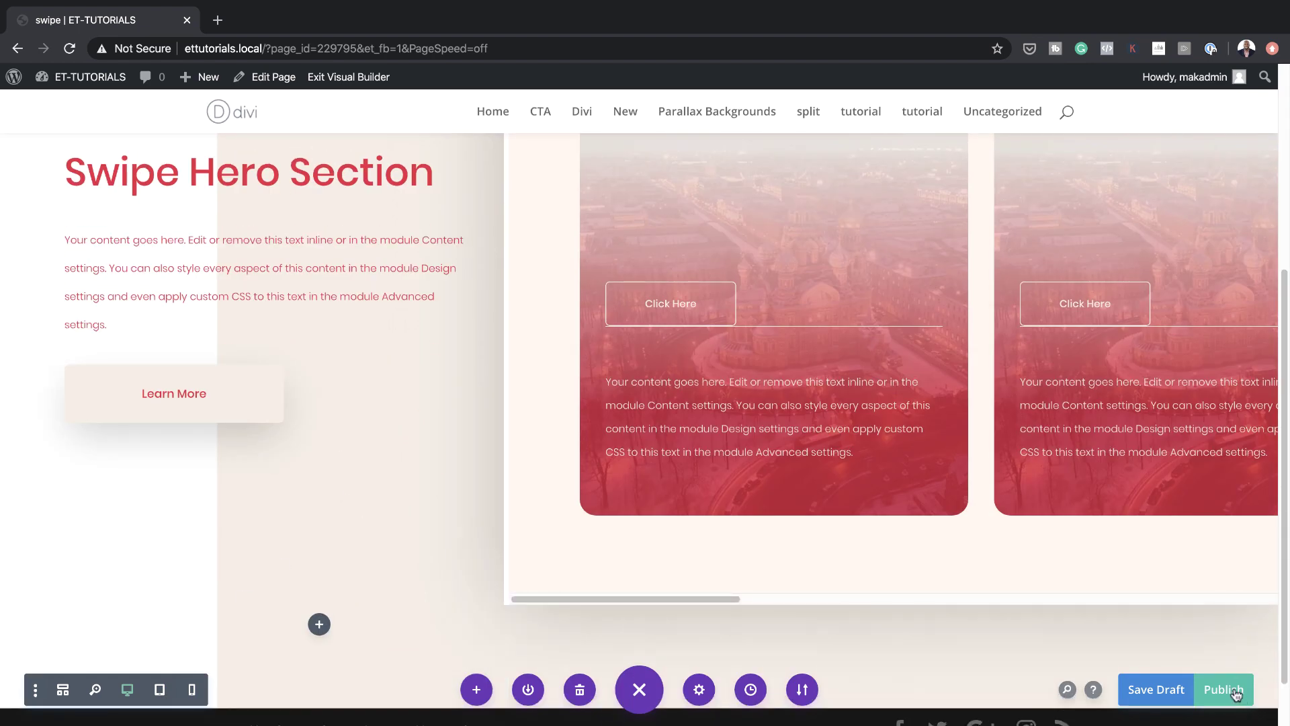
{"action": "left_click", "coordinate": [360, 83]}
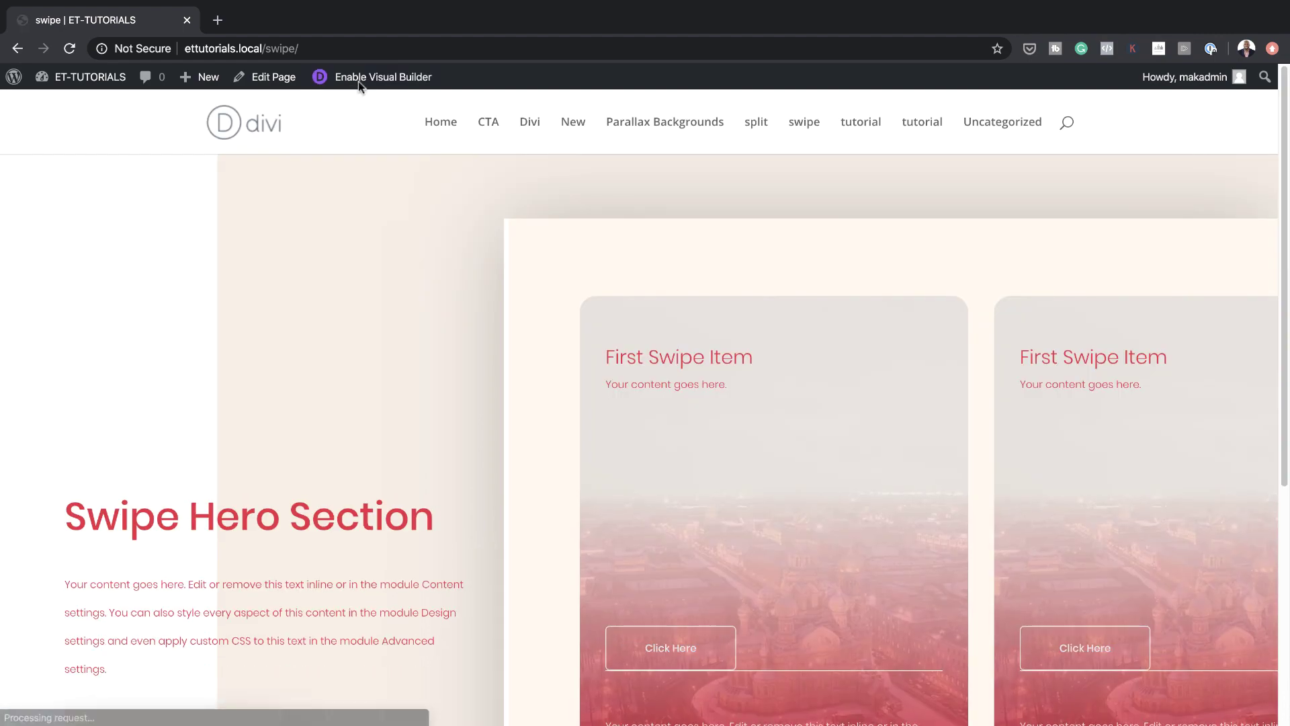
Check the hero text, button and horizontal swiping of the cards on the published page
{"action": "scroll", "coordinate": [462, 408], "scroll_direction": "down", "scroll_amount": 4}
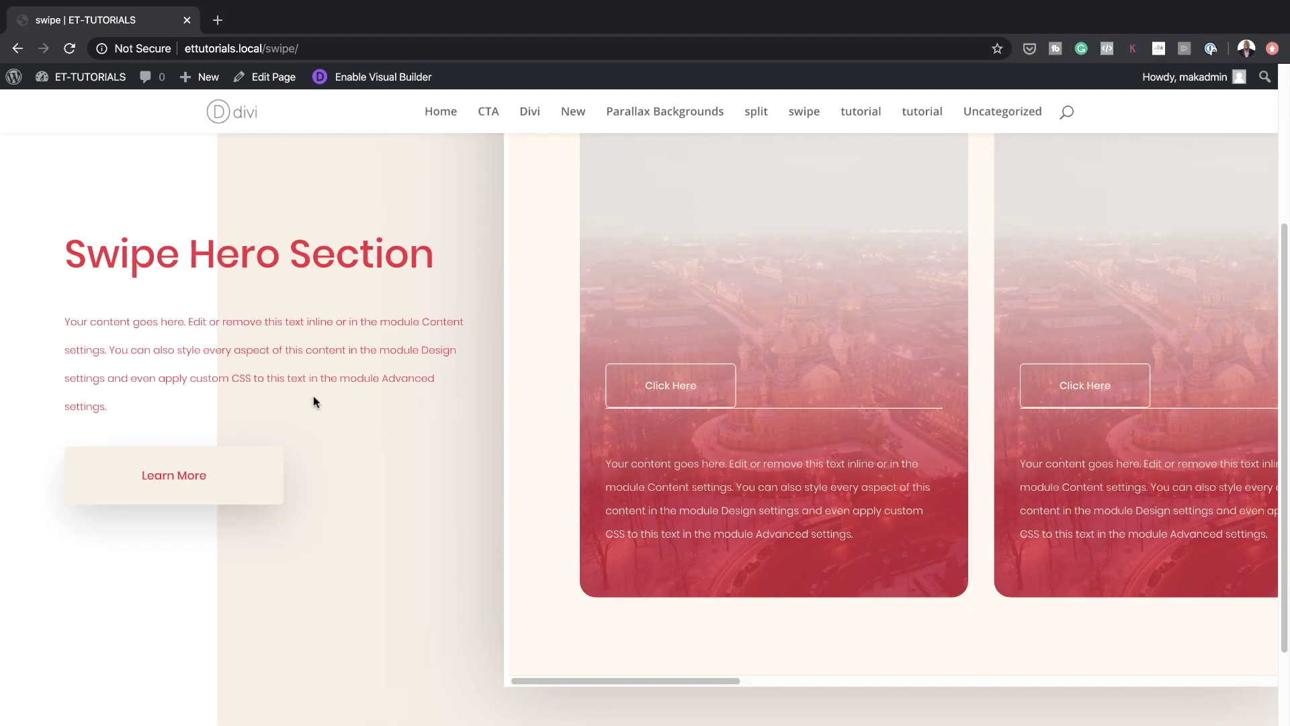
{"action": "scroll", "coordinate": [990, 536], "scroll_direction": "right", "scroll_amount": 10}
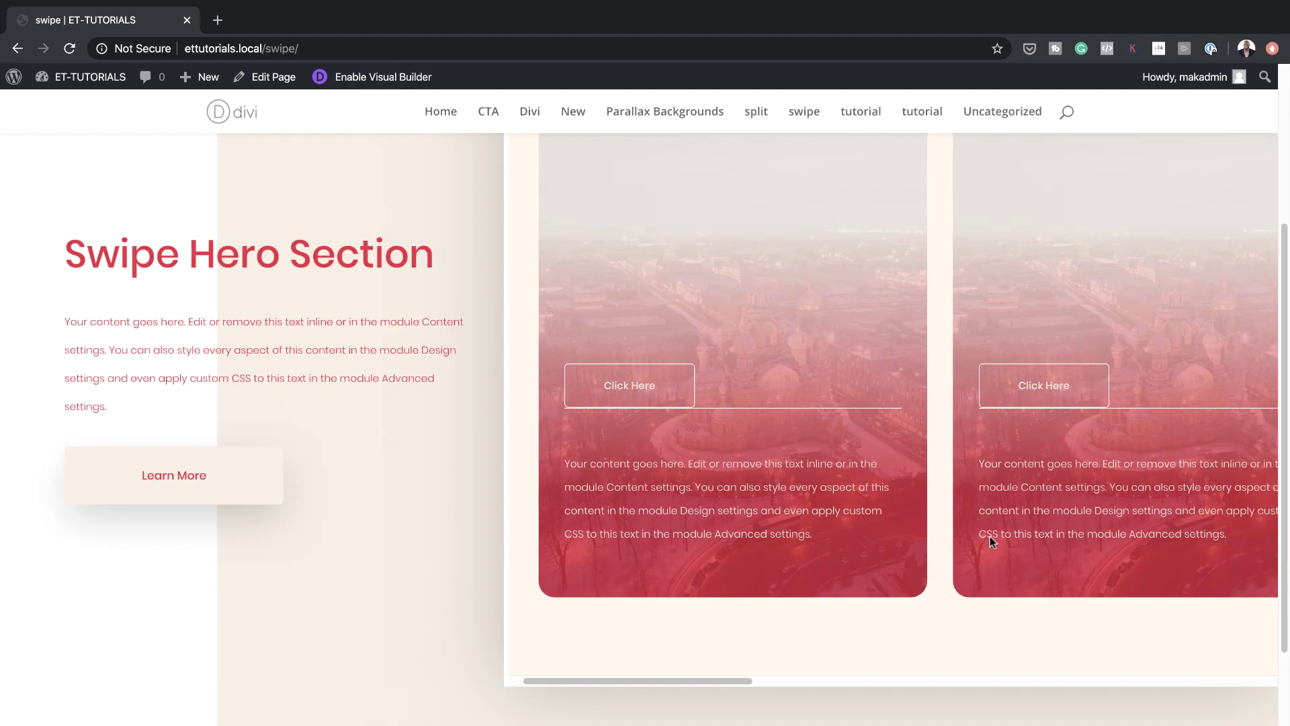
{"action": "scroll", "coordinate": [991, 538], "scroll_direction": "up", "scroll_amount": 2}
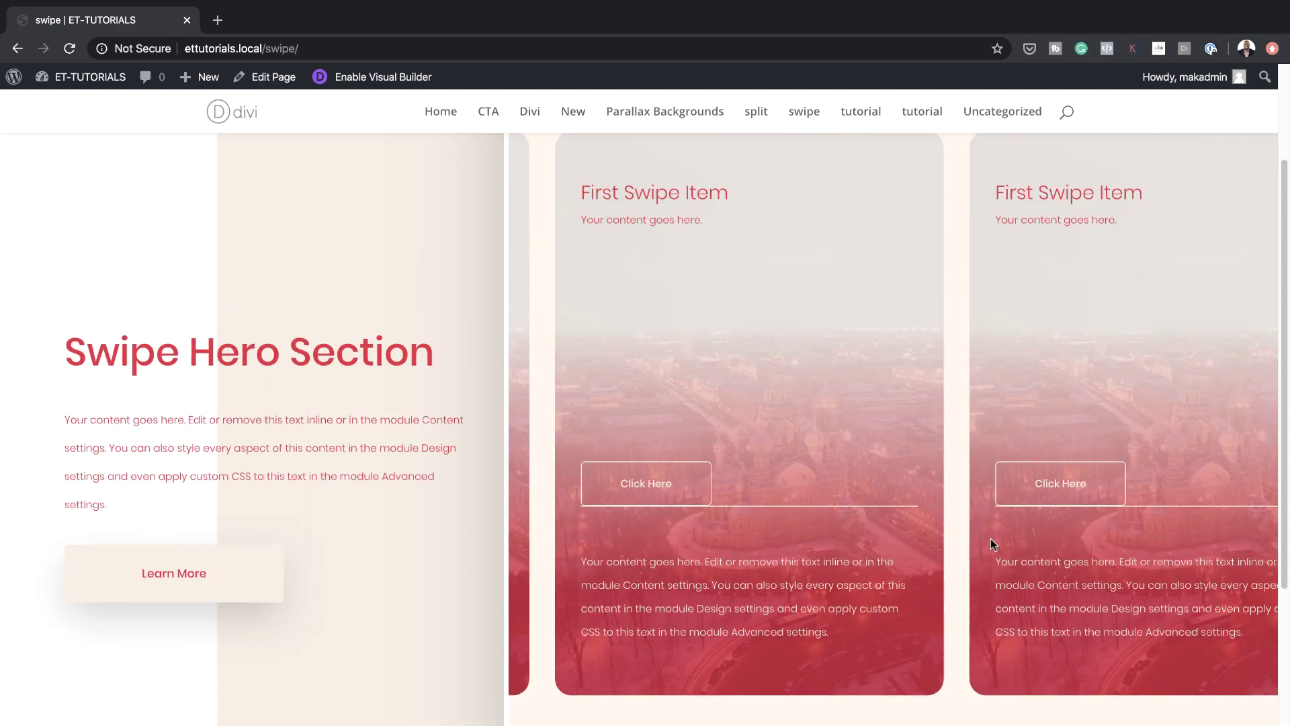
{"action": "scroll", "coordinate": [990, 539], "scroll_direction": "left", "scroll_amount": 6}
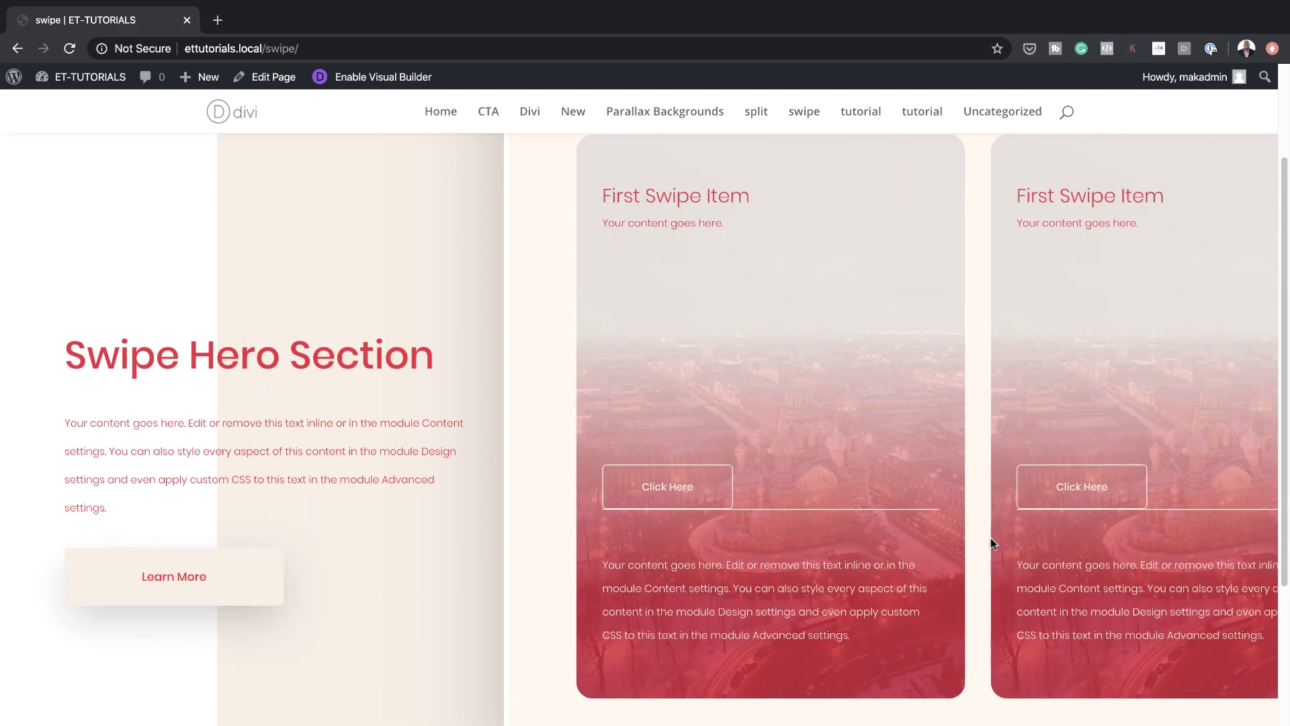
{"action": "scroll", "coordinate": [991, 537], "scroll_direction": "right", "scroll_amount": 3}
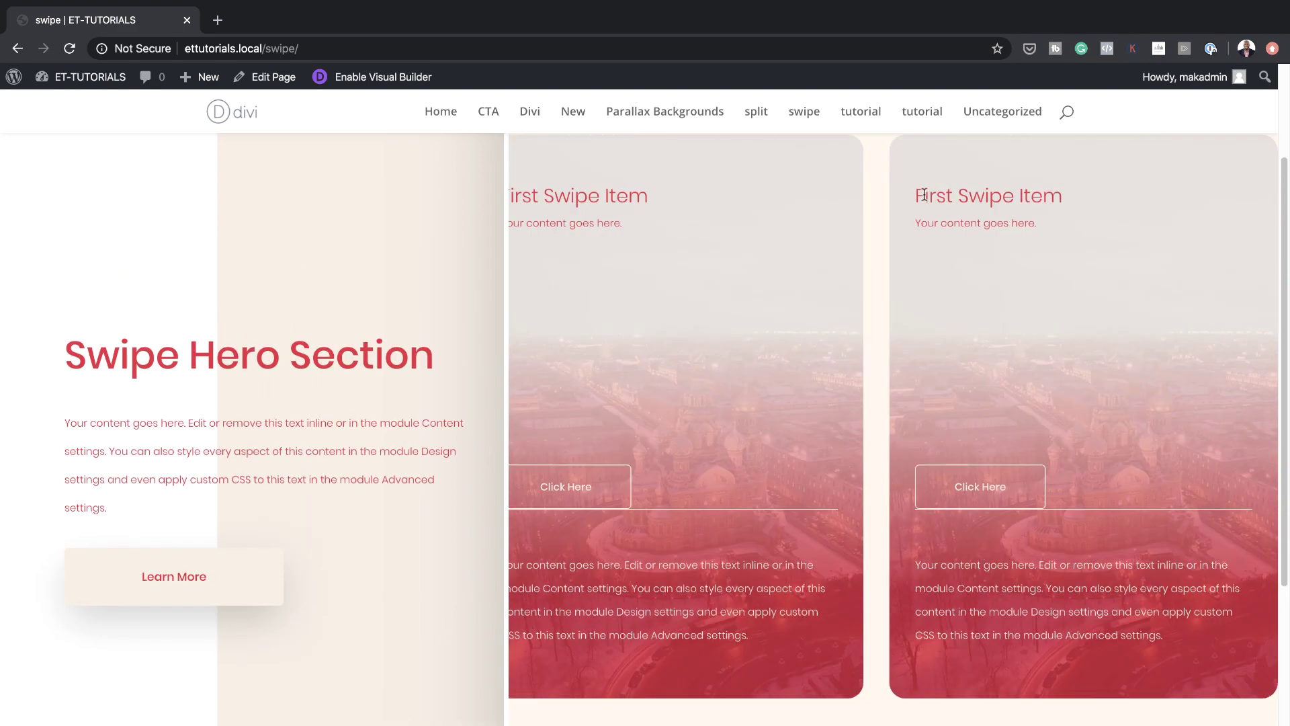